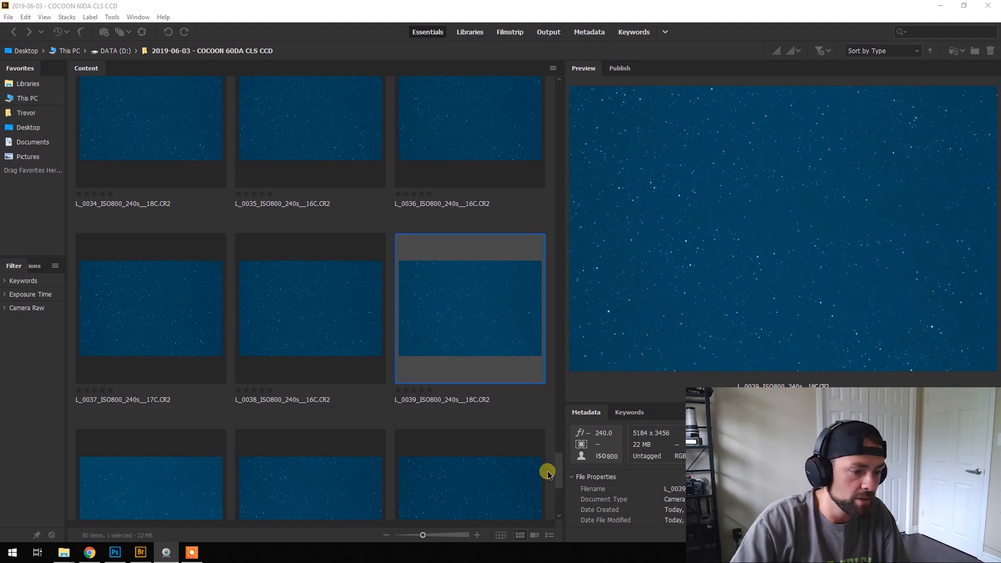
# - Look through the bias, flat and light frame thumbnails in the 2019-06-03 - COCOON 60DA CLS CCD folder
pyautogui.moveTo(562, 479); pyautogui.dragTo(564, 278)
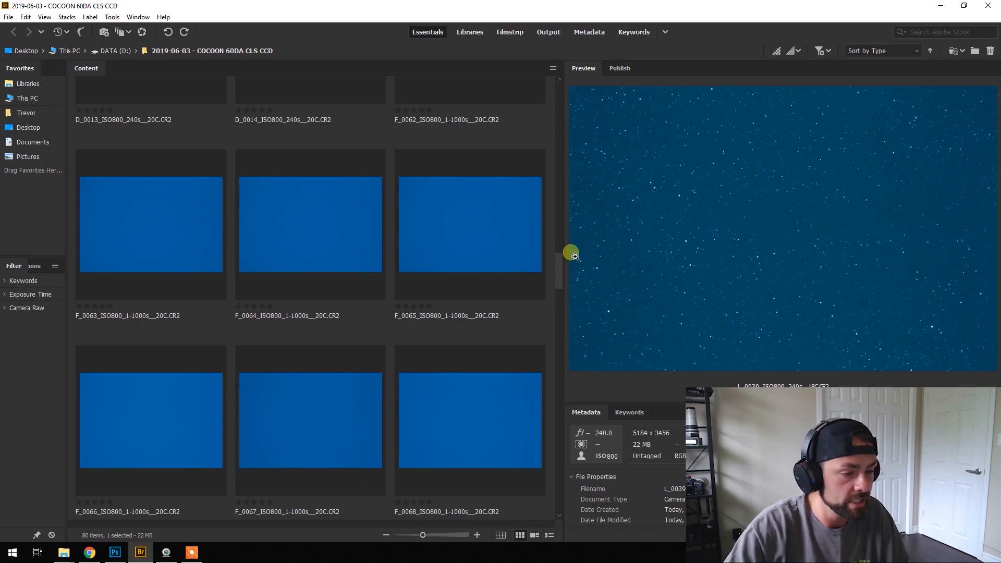
pyautogui.moveTo(559, 266); pyautogui.dragTo(567, 89)
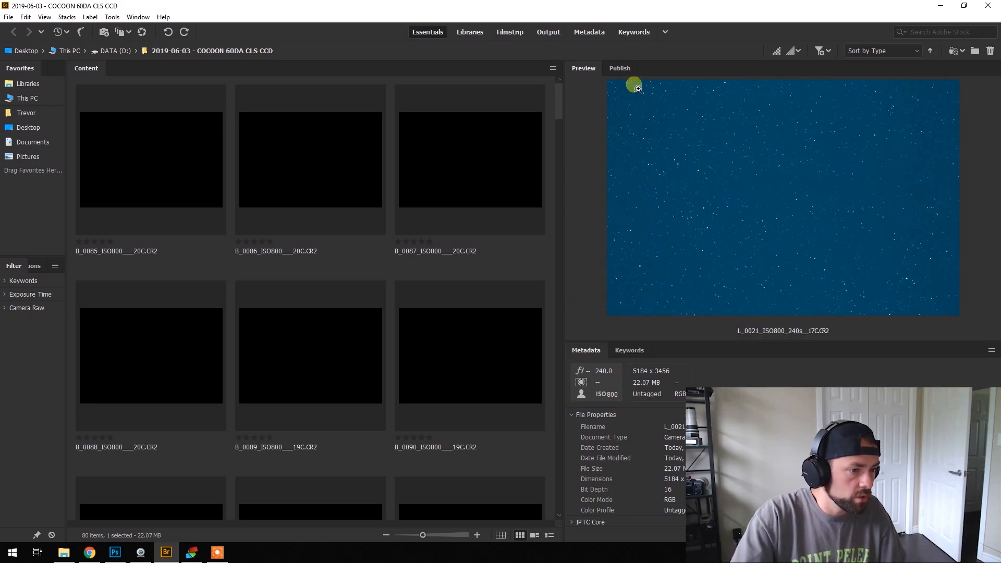
pyautogui.moveTo(560, 96); pyautogui.dragTo(556, 396)
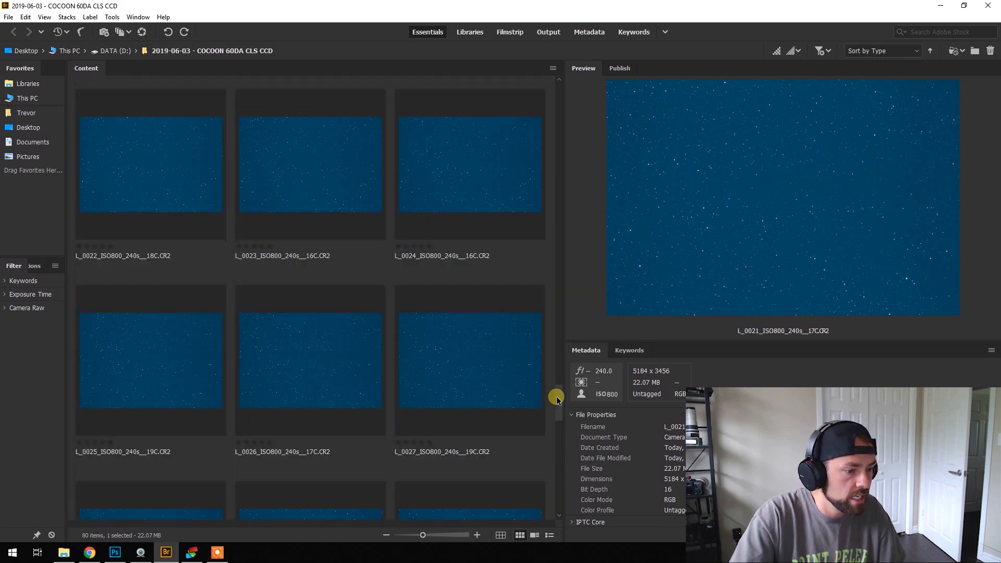
# - Preview light frame L_0024_ISO800_240s__16C.CR2 and enlarge the preview area in both width and height
pyautogui.click(524, 200)
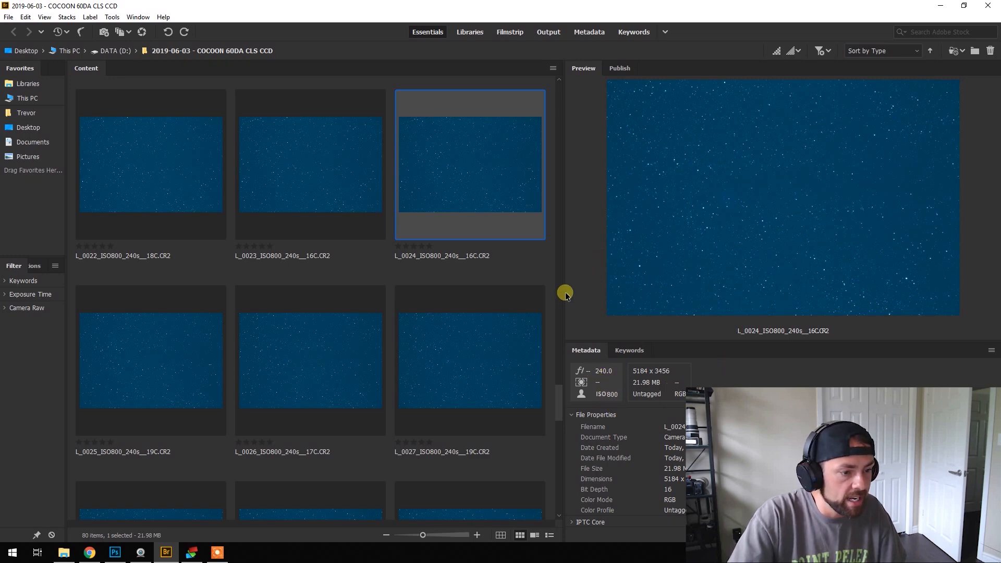
pyautogui.moveTo(558, 284); pyautogui.dragTo(409, 298)
pyautogui.moveTo(713, 345); pyautogui.dragTo(713, 462)
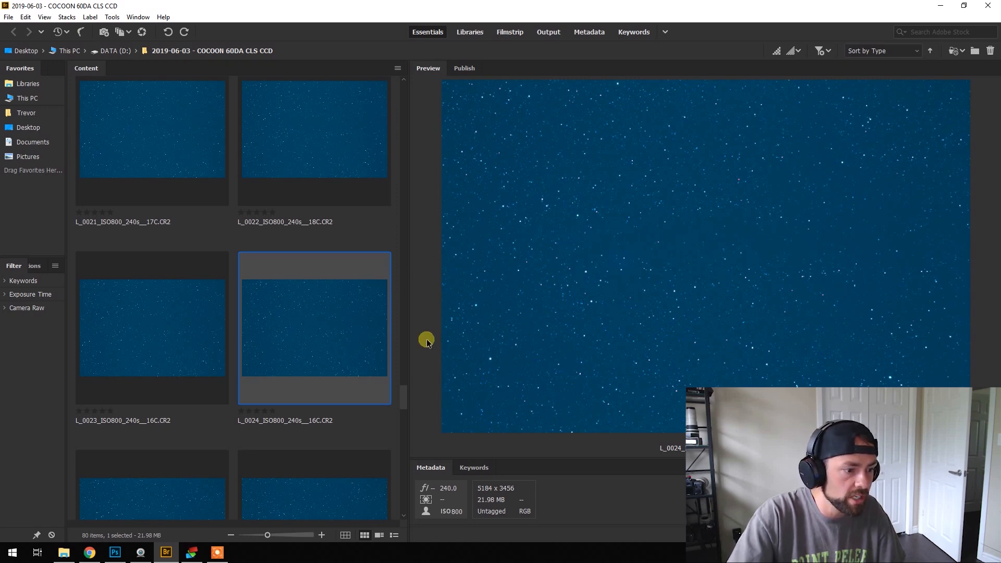
# - Examine the neighbouring light frames L_0021, L_0022 and L_0023 in the enlarged preview
pyautogui.click(307, 182)
pyautogui.click(201, 140)
pyautogui.click(199, 328)
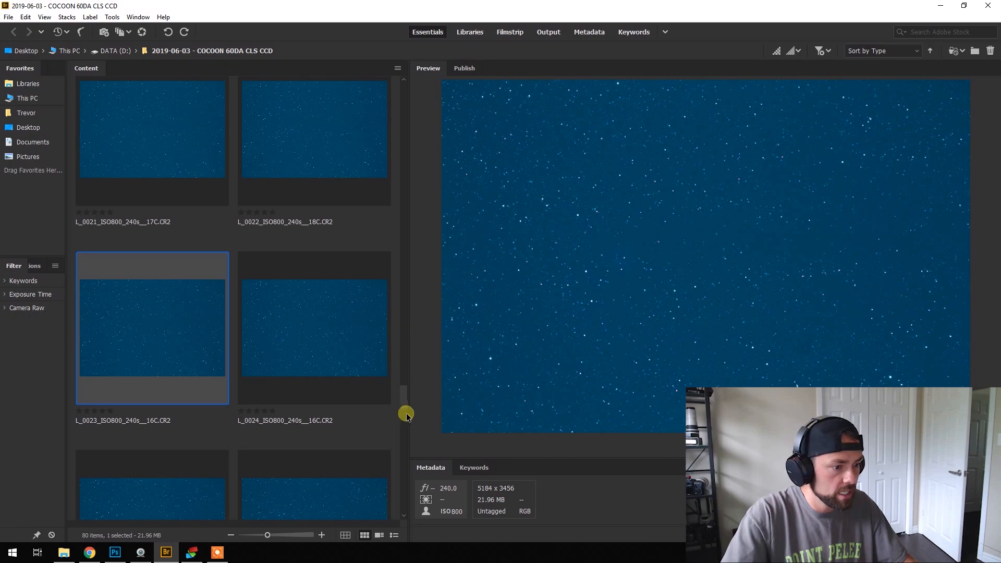
pyautogui.scroll(3, 406, 391)
pyautogui.moveTo(406, 390)
pyautogui.mouseDown()
pyautogui.moveTo(403, 376)
pyautogui.moveTo(404, 388)
pyautogui.mouseUp()
pyautogui.click(371, 383)
pyautogui.click(187, 304)
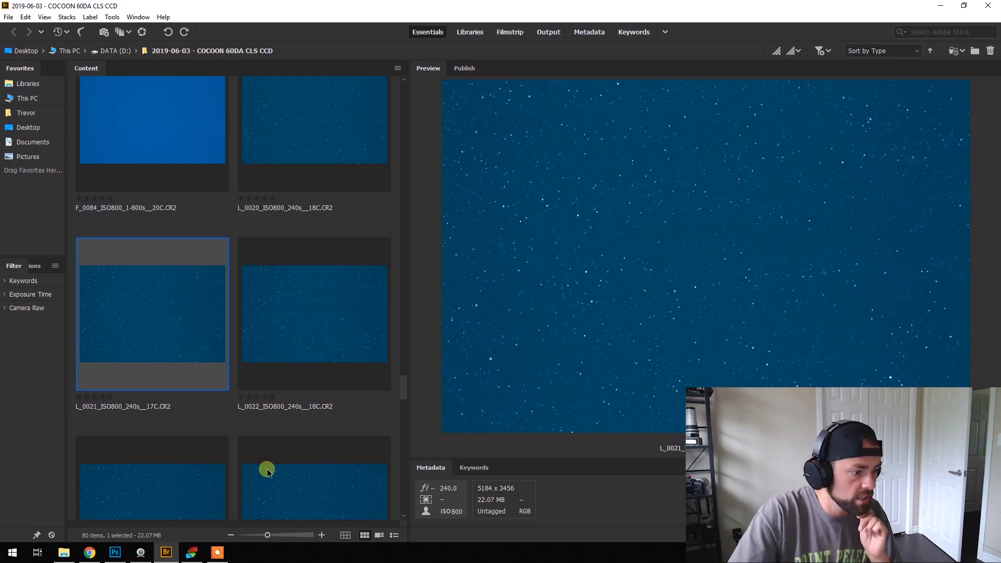
# - Switch to Photoshop, move the layers palette aside and view the telescope photos 20190604_085449.jpg and 20190604_085558.jpg
pyautogui.click(115, 552)
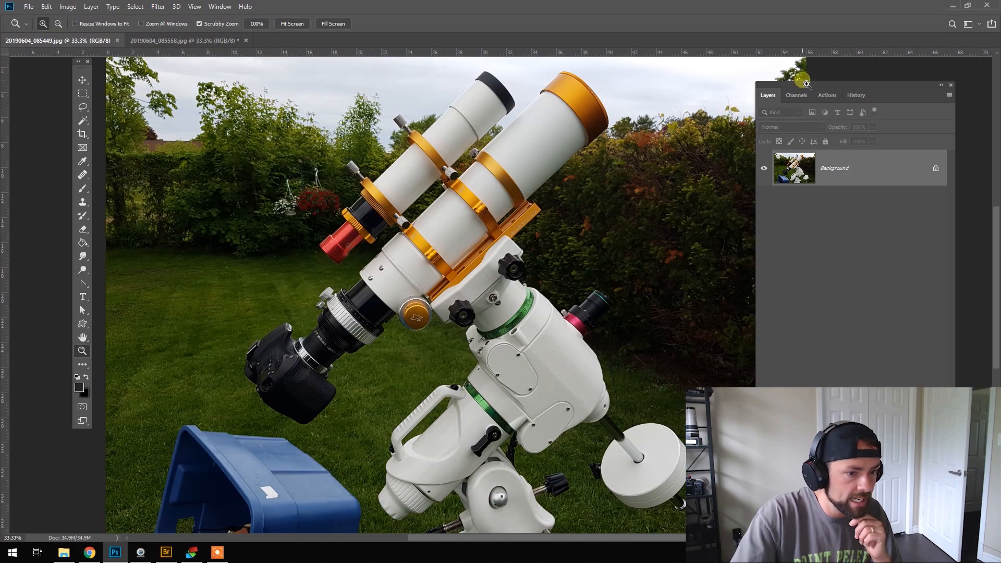
pyautogui.moveTo(805, 87); pyautogui.dragTo(835, 97)
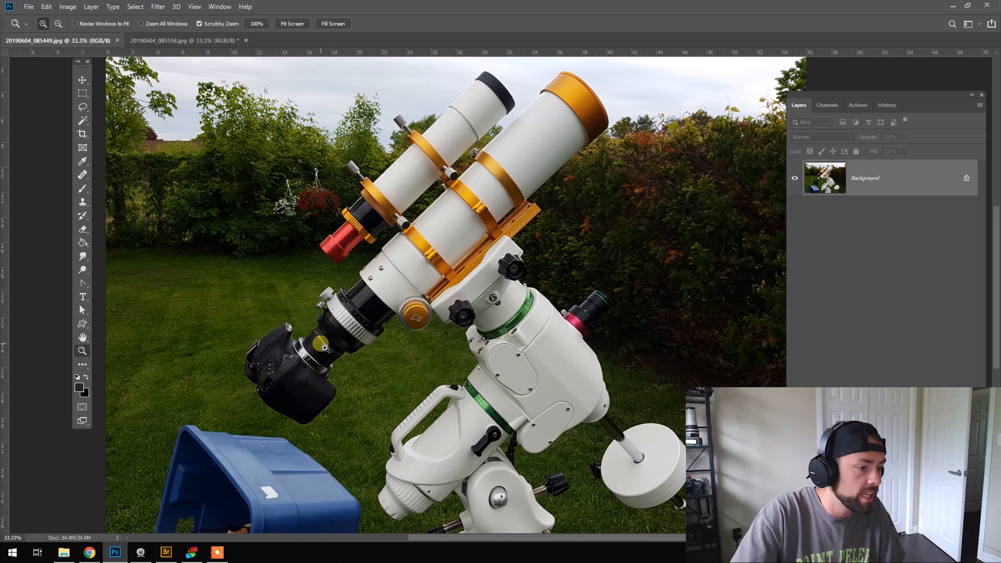
pyautogui.click(191, 41)
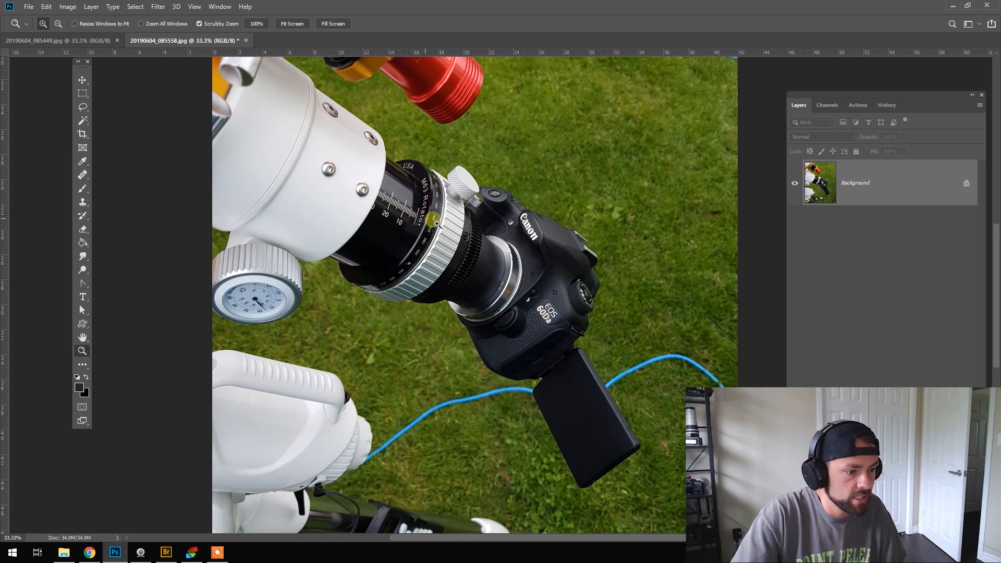
pyautogui.click(78, 40)
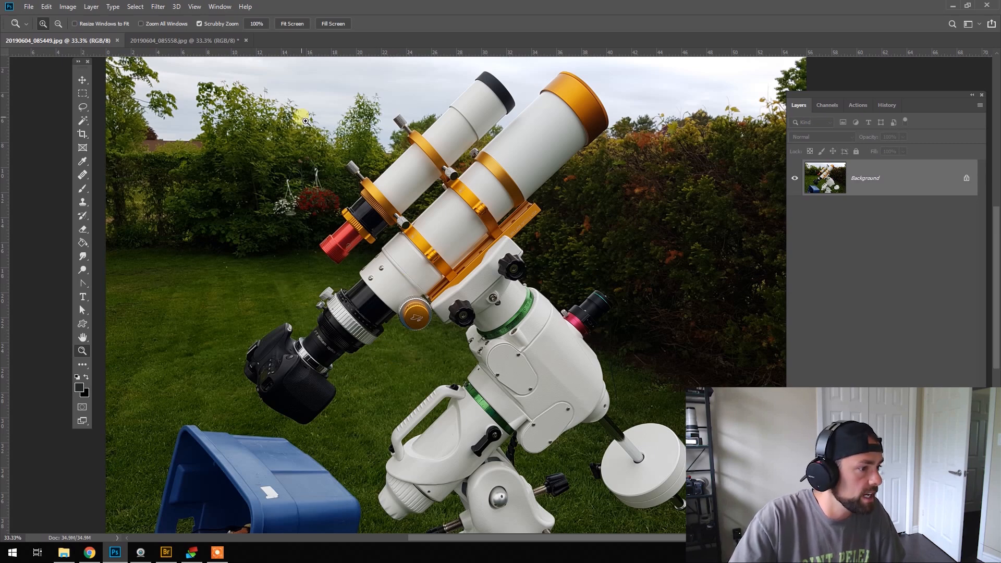
# - Switch to Bridge, widen the thumbnail area and preview bias frame B_0102 and dark frame D_0006
pyautogui.click(166, 551)
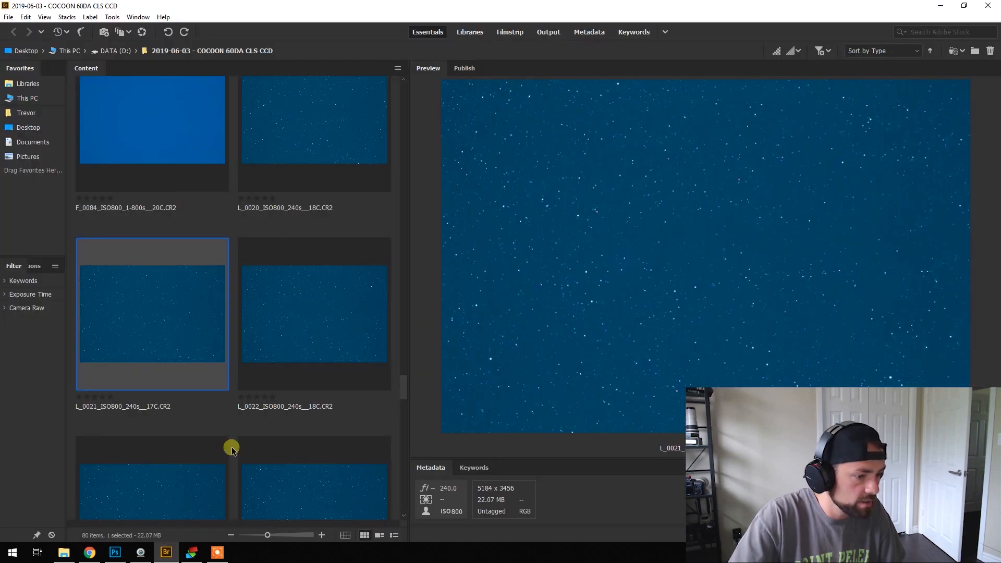
pyautogui.moveTo(405, 384); pyautogui.dragTo(416, 178)
pyautogui.click(324, 217)
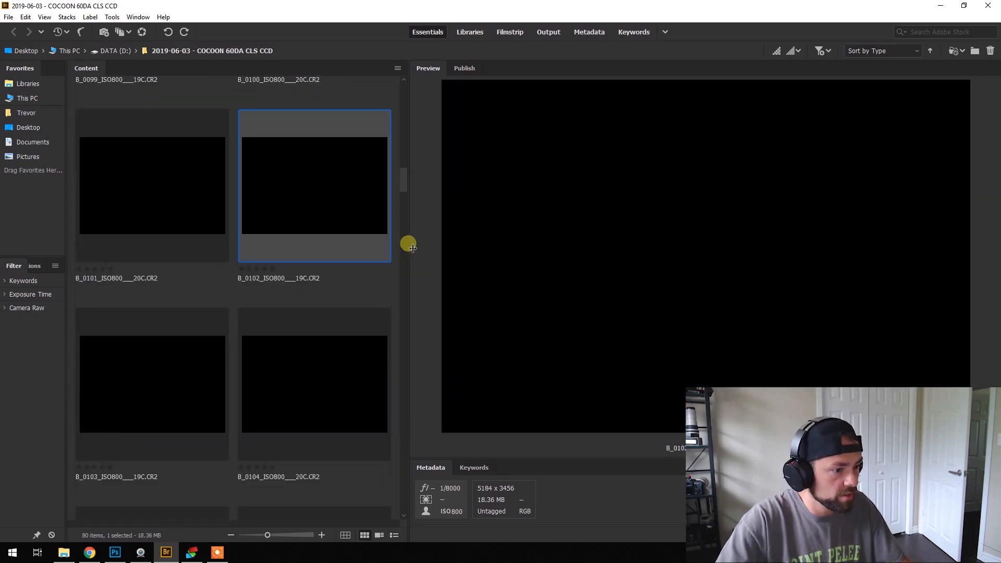
pyautogui.moveTo(412, 248); pyautogui.dragTo(467, 248)
pyautogui.moveTo(462, 177); pyautogui.dragTo(472, 137)
pyautogui.click(389, 180)
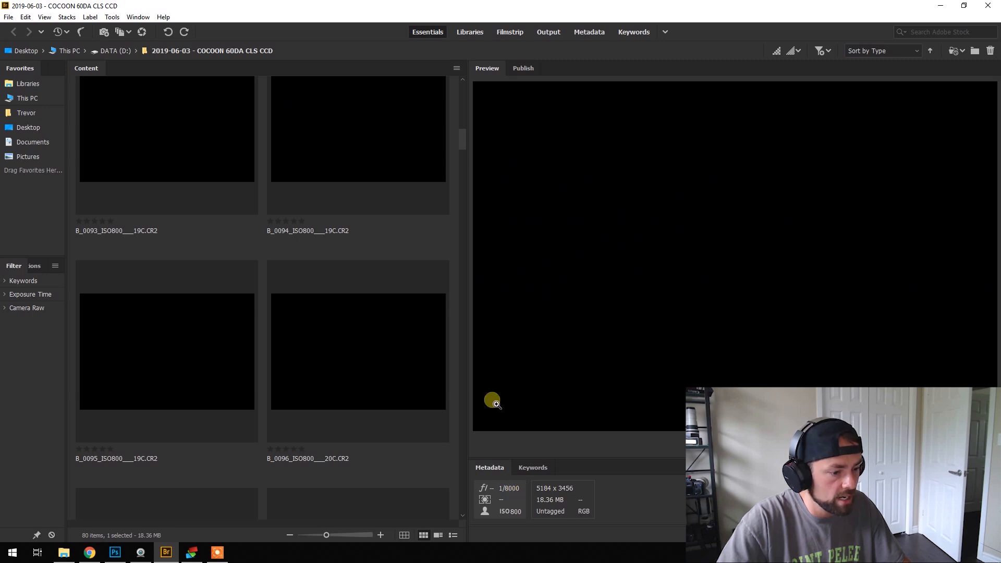
pyautogui.moveTo(462, 144); pyautogui.dragTo(453, 217)
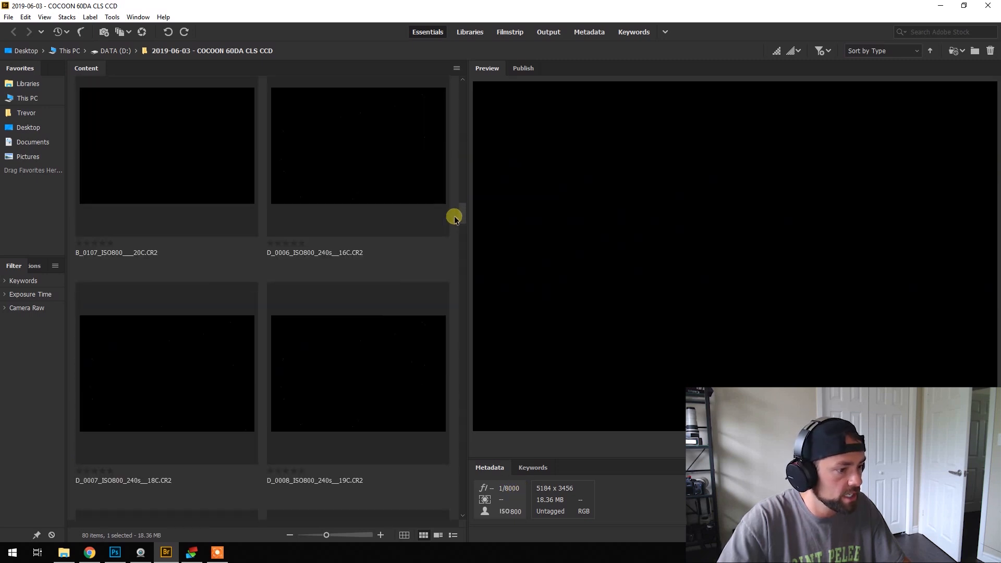
pyautogui.click(361, 185)
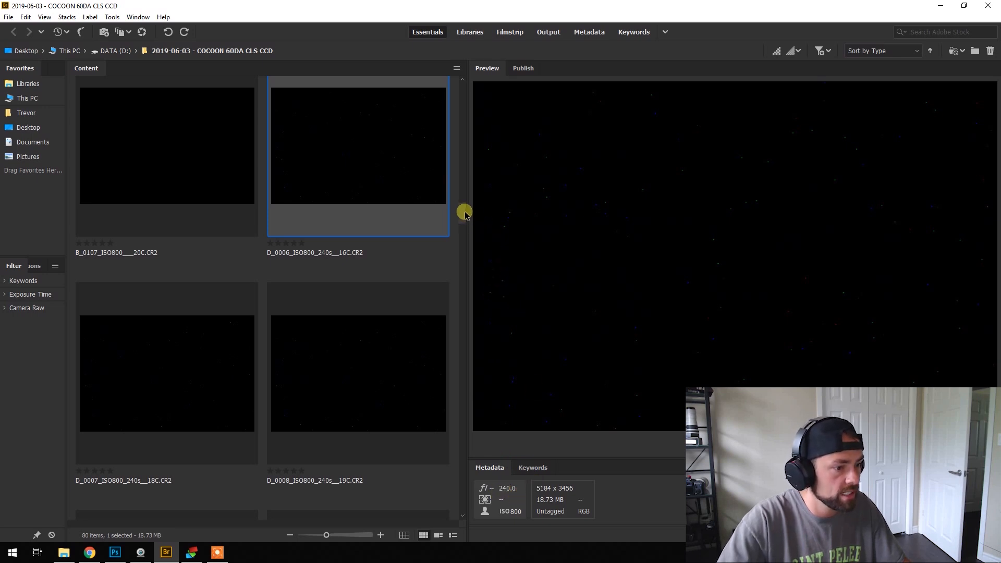
# - Preview several of the 1-1000s flat frames, including F_0063, F_0062 and F_0075
pyautogui.moveTo(464, 213); pyautogui.dragTo(462, 263)
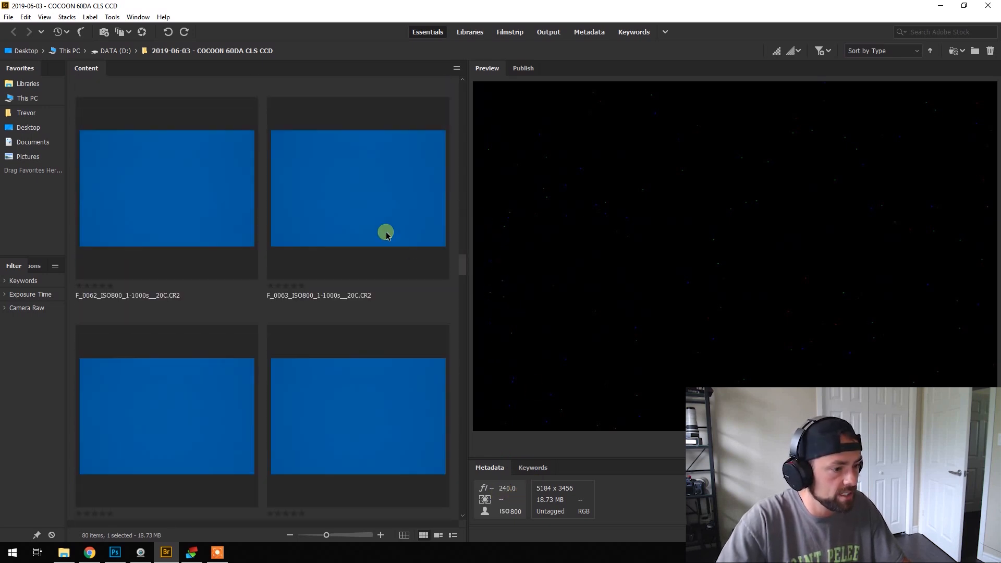
pyautogui.click(405, 243)
pyautogui.click(230, 216)
pyautogui.click(264, 426)
pyautogui.moveTo(460, 261); pyautogui.dragTo(463, 310)
pyautogui.click(447, 290)
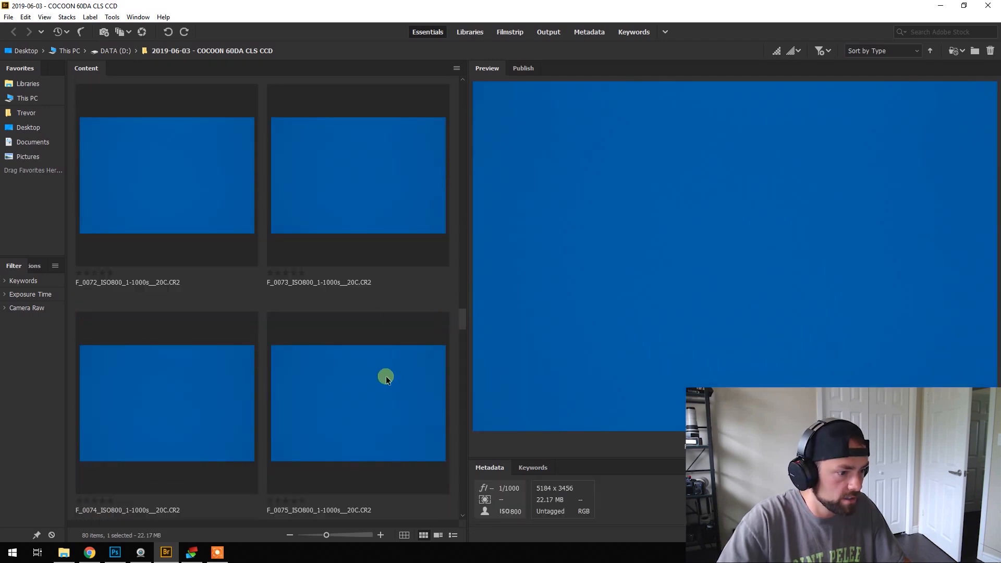
pyautogui.click(380, 360)
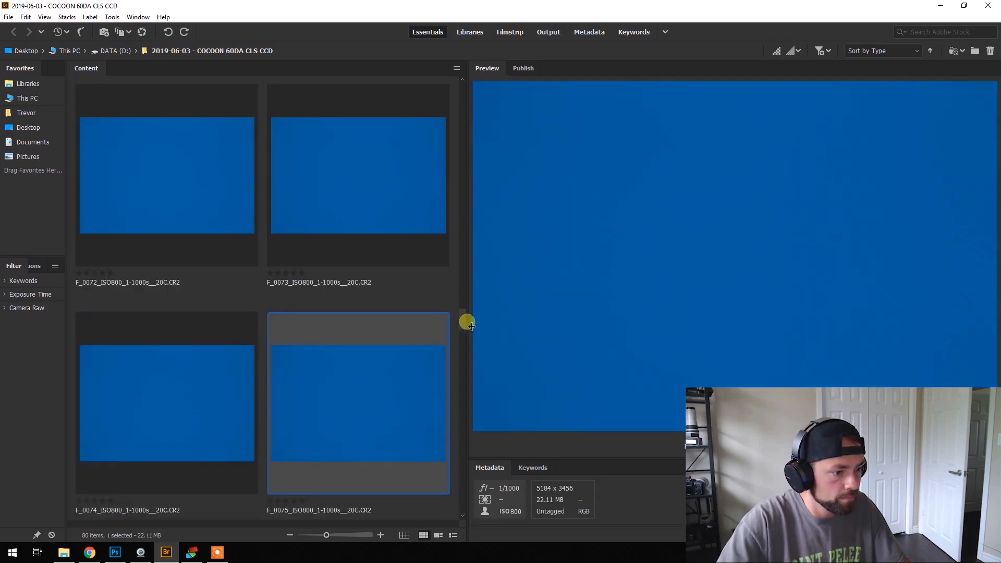
# - Switch to DeepSkyStacker, start adding light frames and browse to the L_ files in D:\2019-06-03 - COCOON 60DA CLS CCD
pyautogui.click(192, 551)
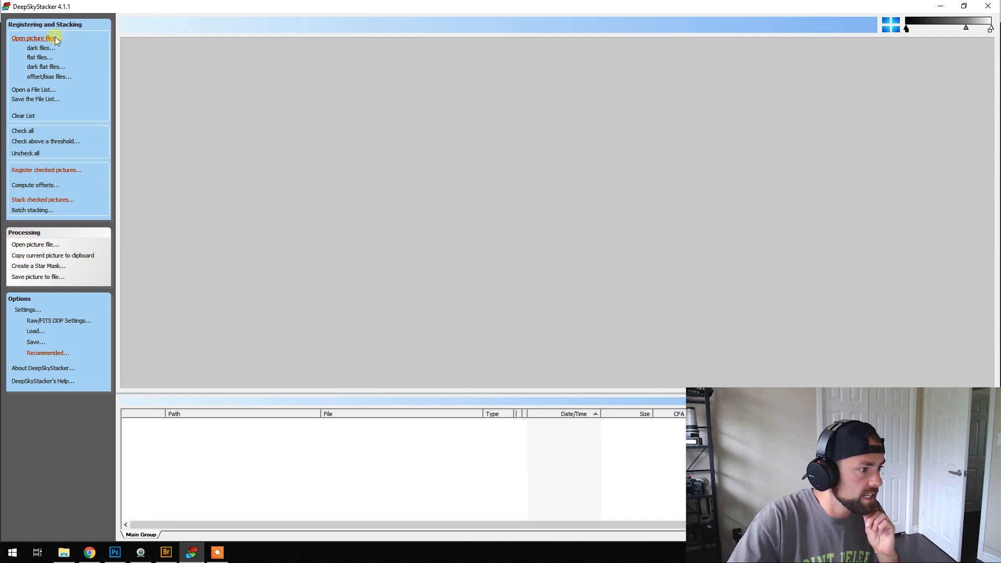
pyautogui.click(51, 39)
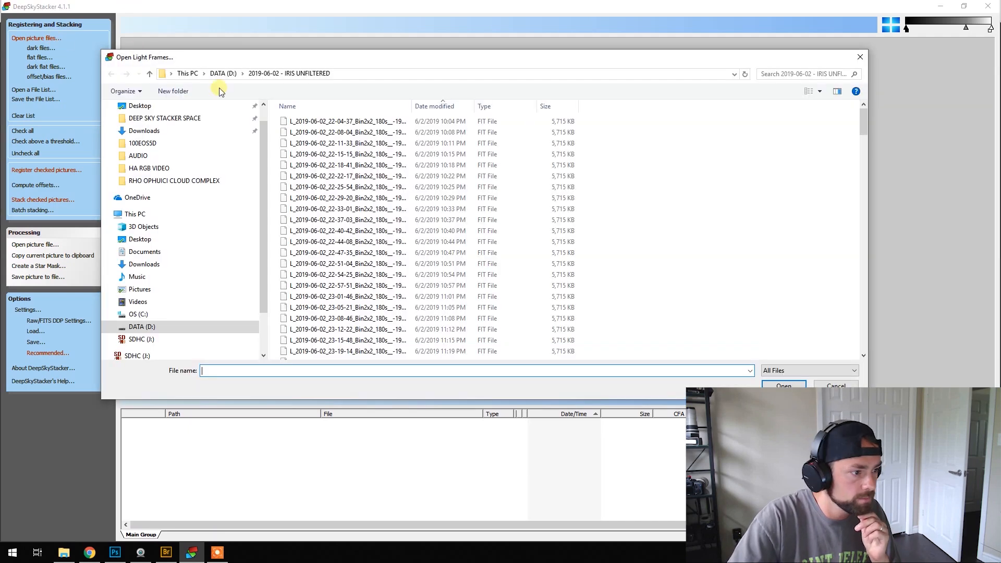
pyautogui.click(223, 75)
pyautogui.moveTo(863, 186); pyautogui.dragTo(861, 206)
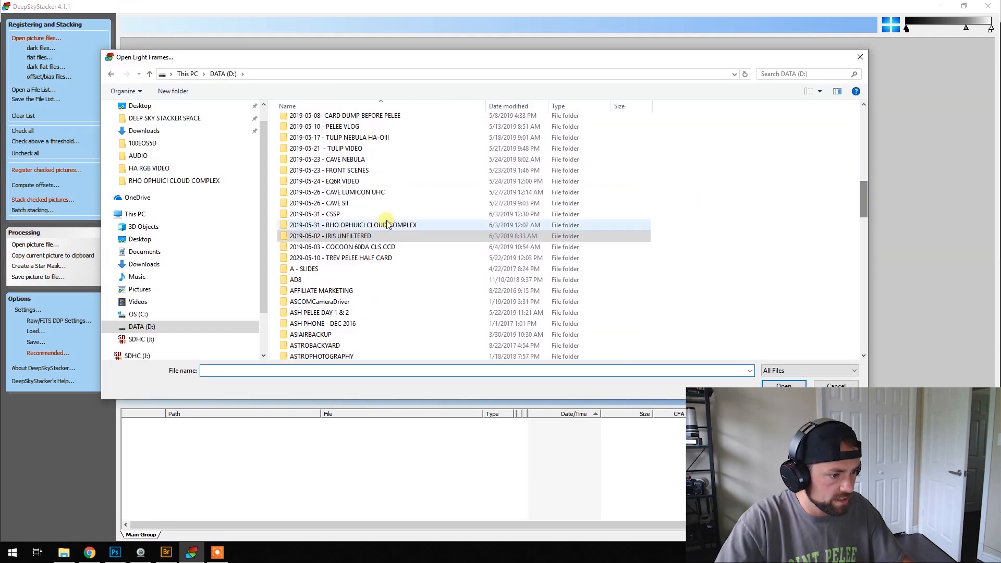
pyautogui.doubleClick(380, 248)
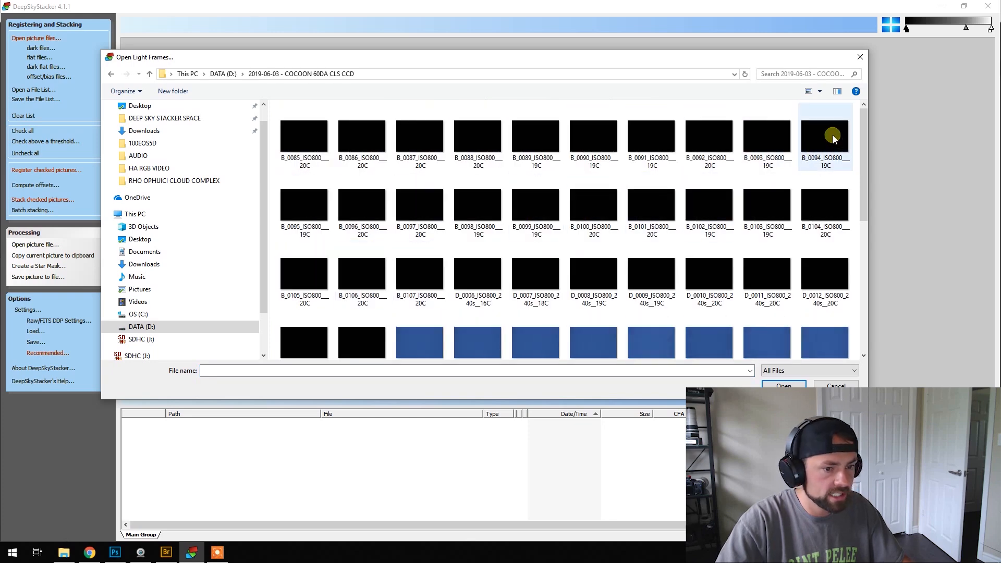
pyautogui.moveTo(833, 138)
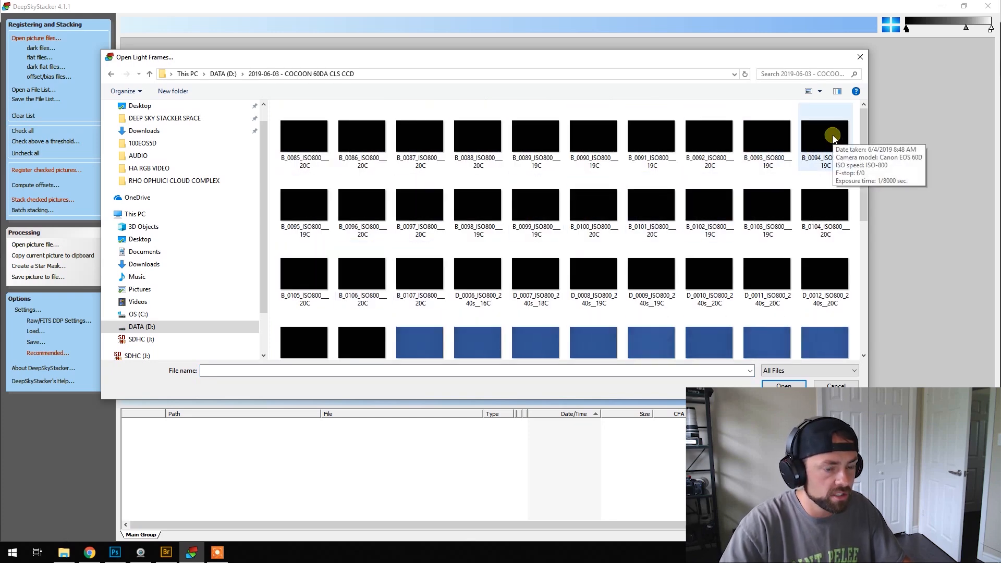
pyautogui.moveTo(861, 117); pyautogui.dragTo(864, 246)
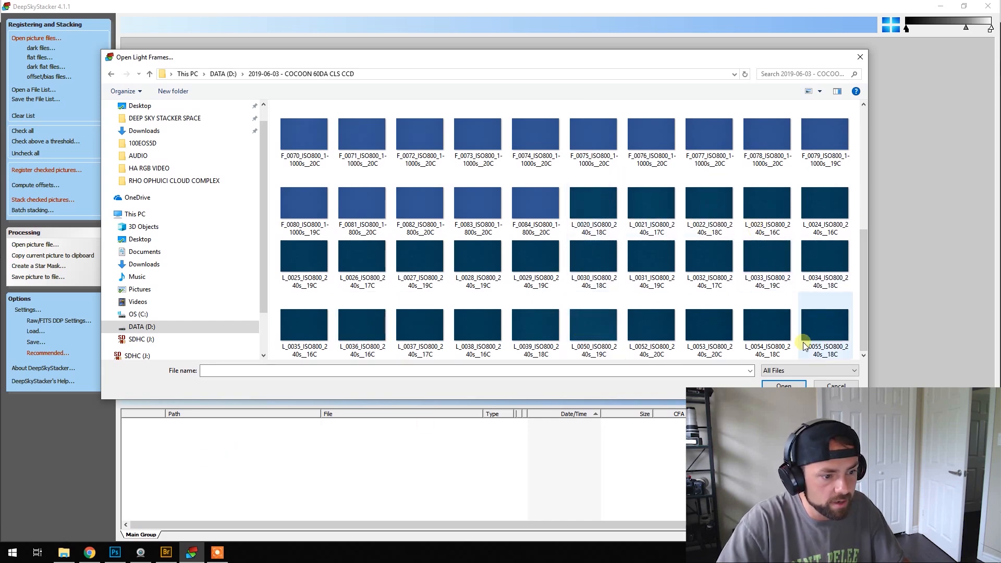
# - Switch to Bridge and preview light frames between L_0032 and L_0038
pyautogui.click(166, 552)
pyautogui.scroll(-1, 464, 326)
pyautogui.moveTo(464, 327); pyautogui.dragTo(453, 445)
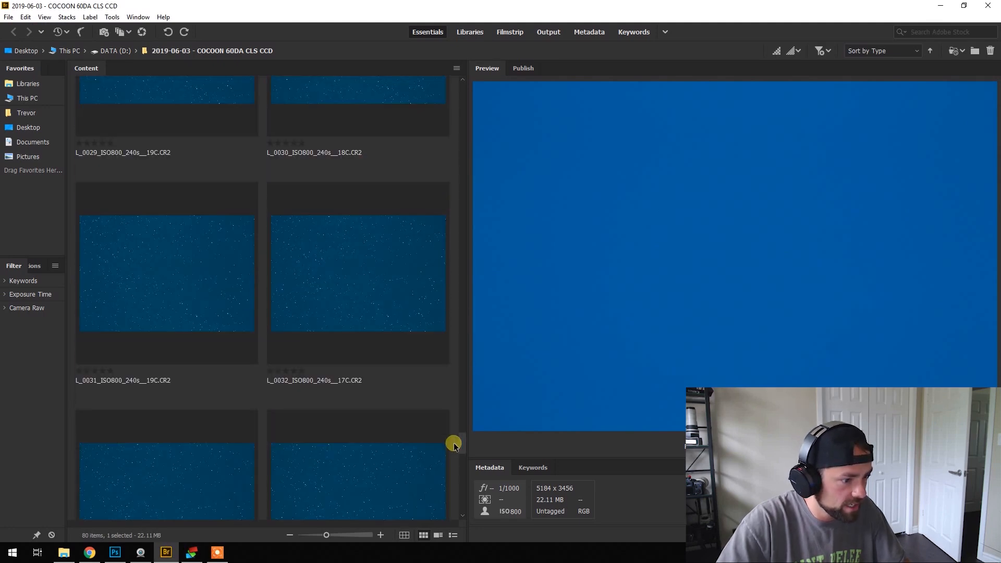
pyautogui.click(370, 232)
pyautogui.click(398, 413)
pyautogui.moveTo(462, 440); pyautogui.dragTo(461, 473)
pyautogui.click(405, 155)
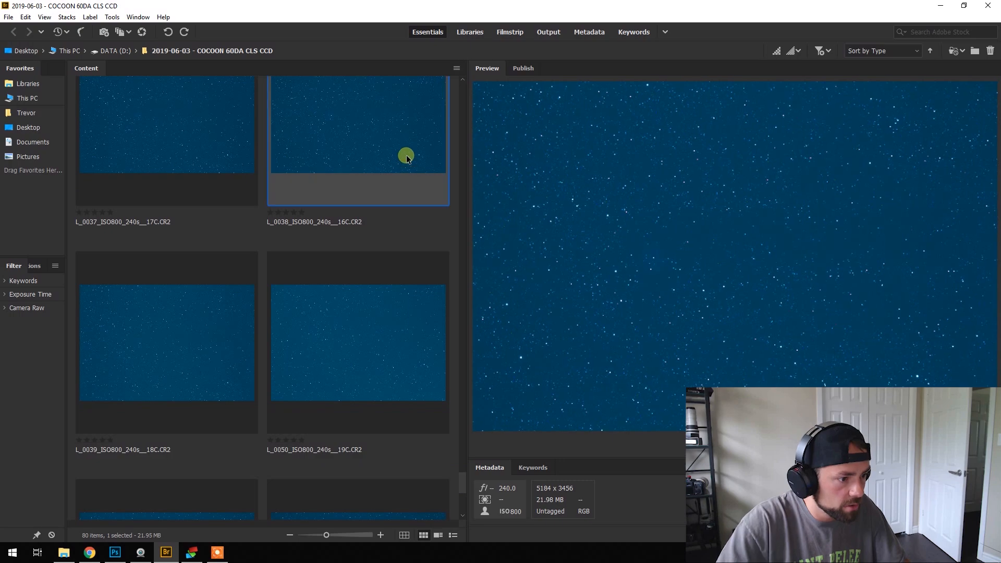
# - Compare the star positions in light frames L_0039 and L_0050 by previewing them alternately
pyautogui.click(254, 331)
pyautogui.click(317, 330)
pyautogui.press('Left')
pyautogui.click(326, 342)
pyautogui.click(196, 340)
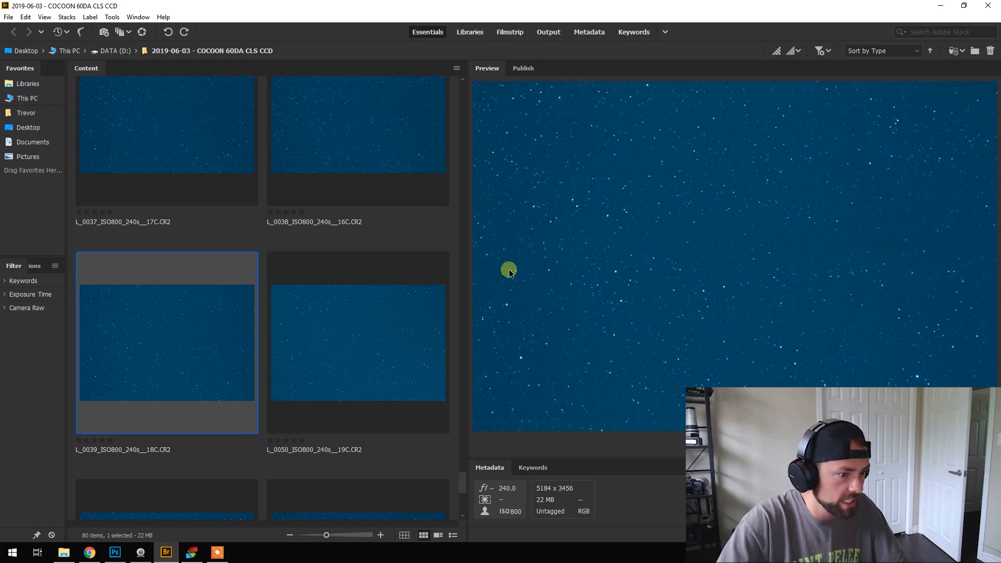
pyautogui.click(352, 342)
pyautogui.click(229, 337)
pyautogui.click(344, 336)
pyautogui.click(219, 348)
pyautogui.click(380, 349)
# - Preview light frame L_0053 and return to L_0039 to check the framing between them
pyautogui.moveTo(462, 486); pyautogui.dragTo(467, 500)
pyautogui.click(338, 233)
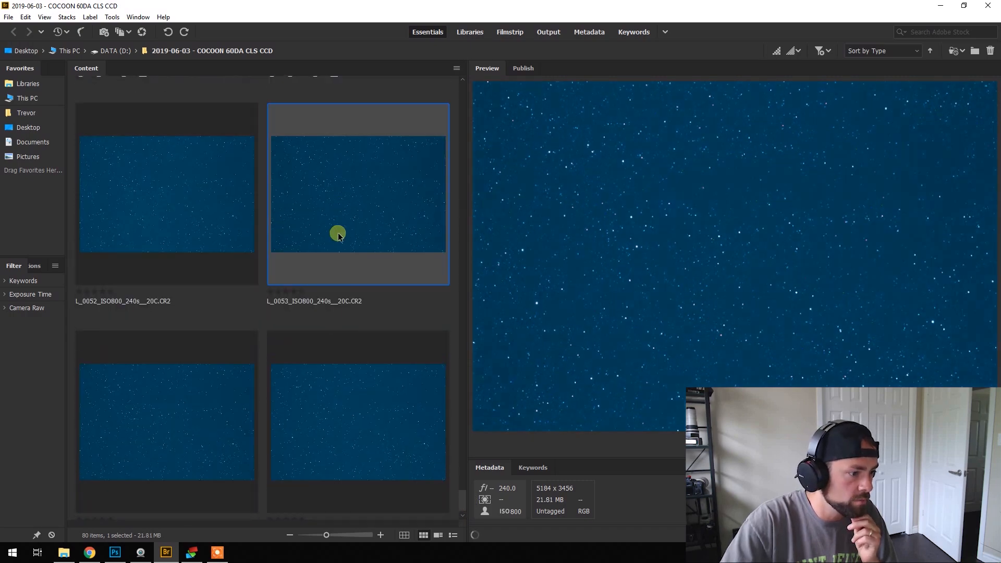
pyautogui.moveTo(458, 493); pyautogui.dragTo(462, 487)
pyautogui.click(242, 332)
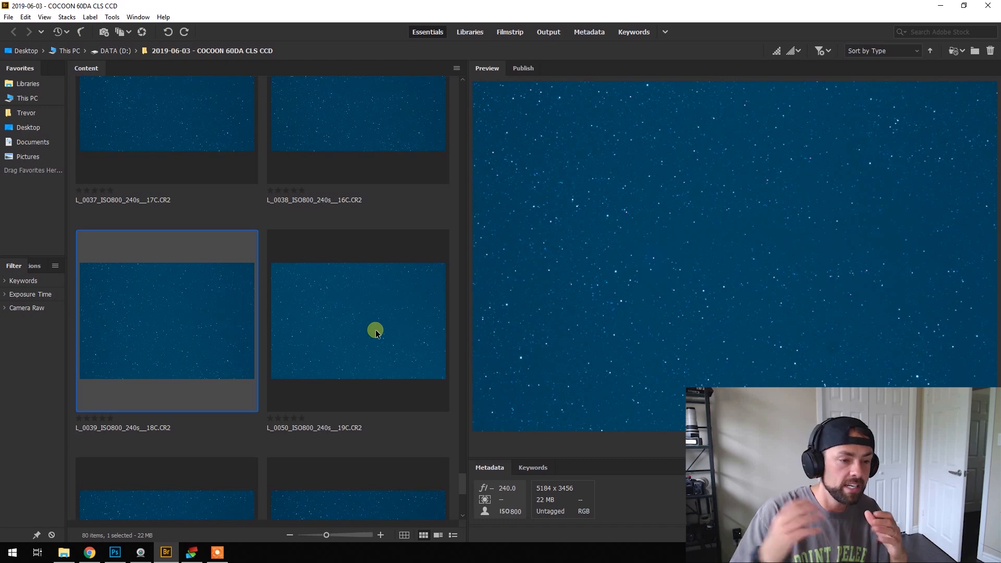
# - Recheck how the star field is framed in light frame L_0050 against L_0039
pyautogui.click(393, 334)
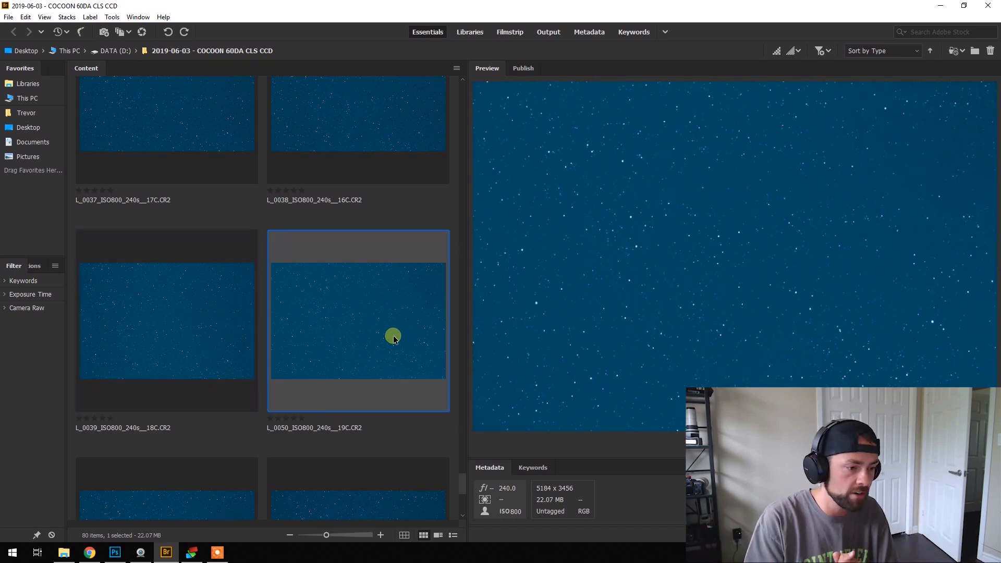
pyautogui.click(227, 311)
pyautogui.click(362, 314)
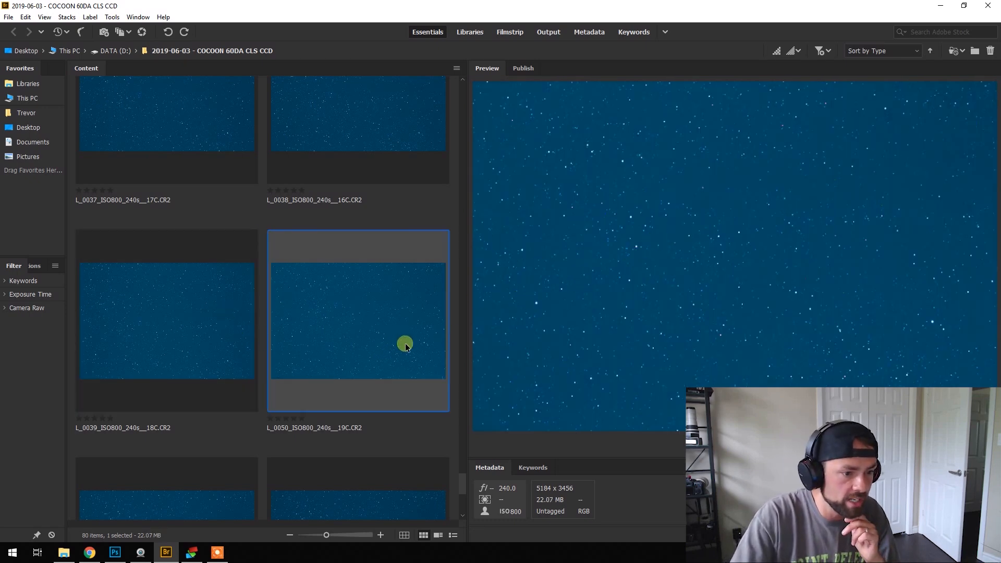
pyautogui.click(208, 339)
pyautogui.click(322, 318)
pyautogui.click(215, 309)
pyautogui.click(324, 311)
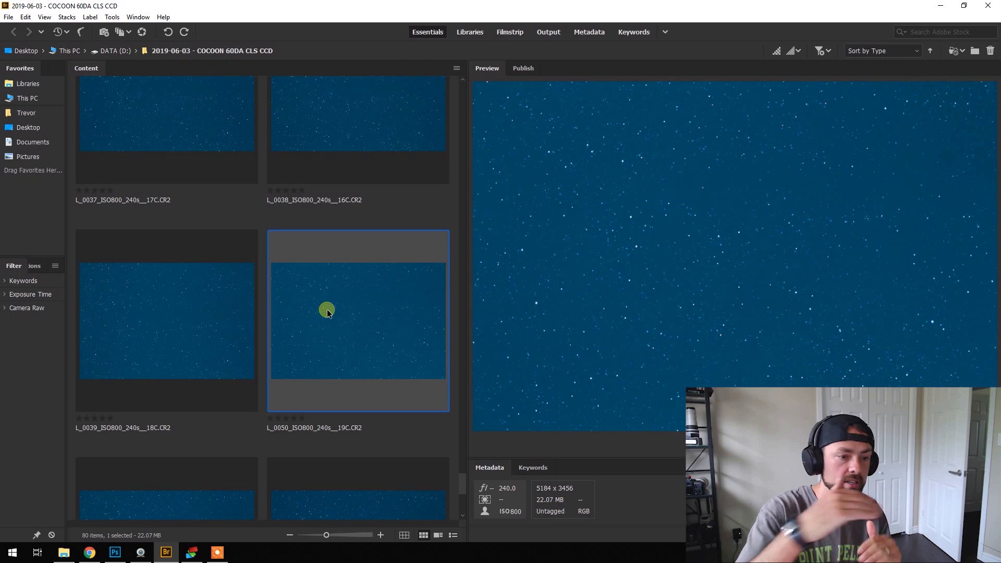
pyautogui.click(236, 315)
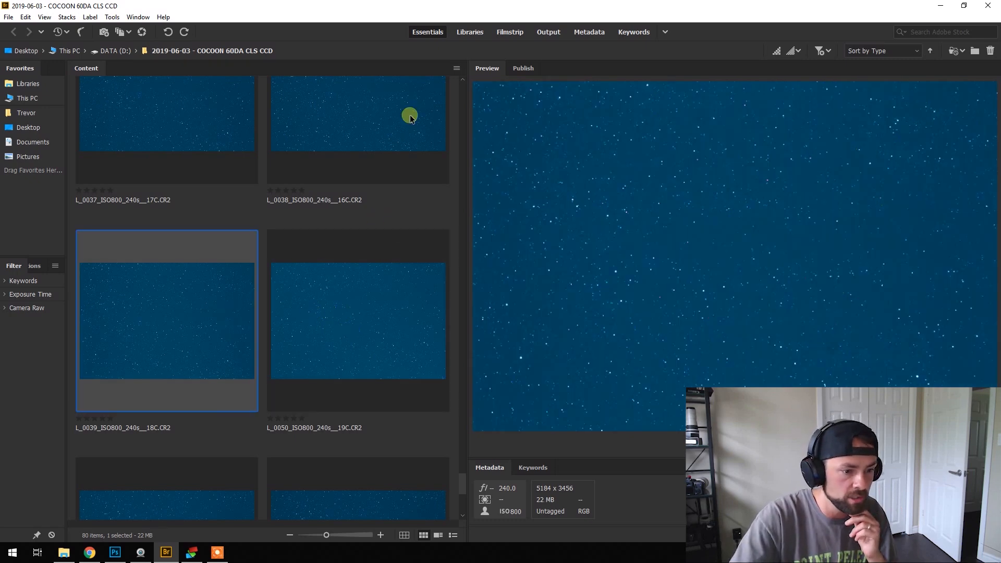
pyautogui.click(415, 239)
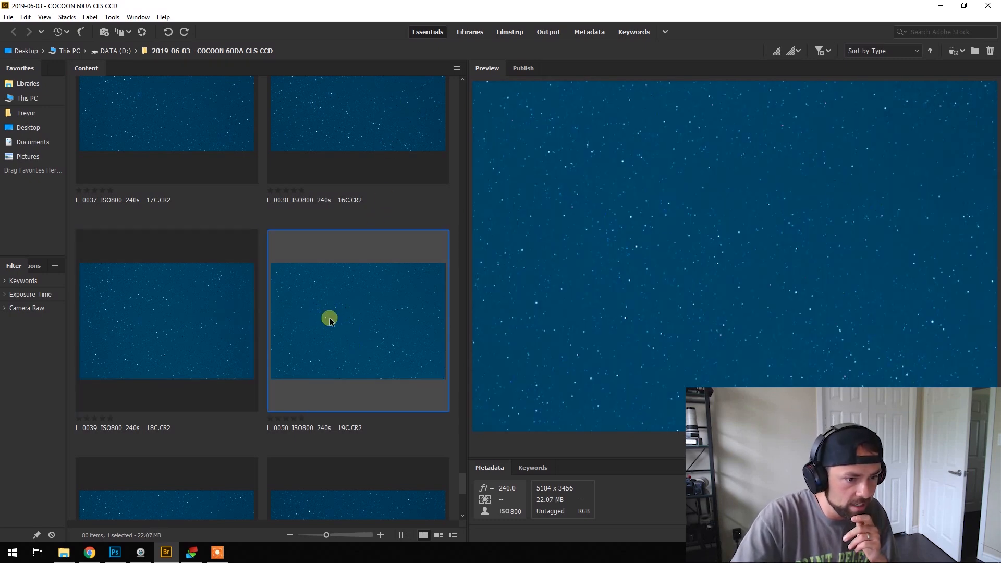
# - Compare light frames L_0039 and L_0050 again by switching repeatedly between their previews
pyautogui.click(239, 308)
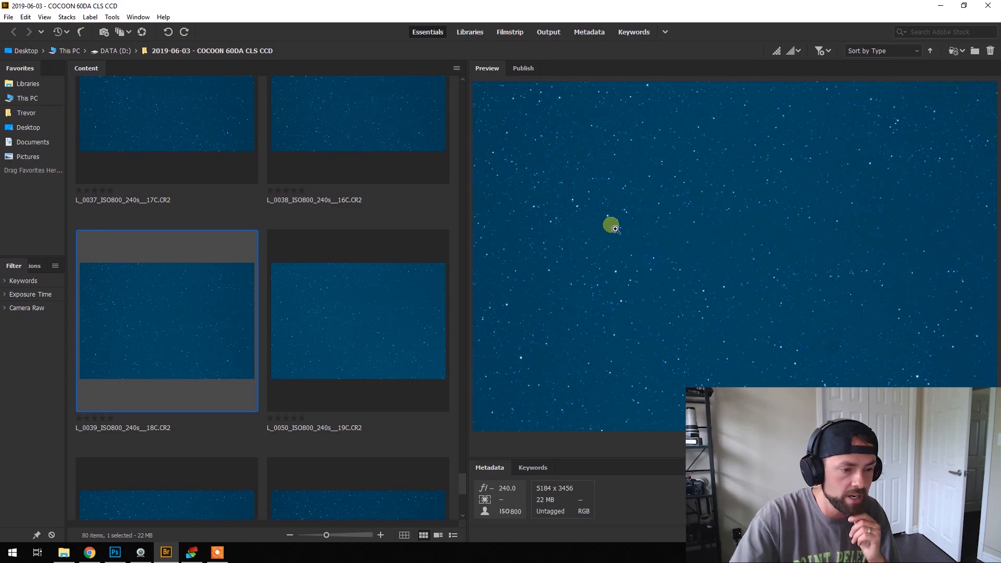
pyautogui.click(410, 333)
pyautogui.click(253, 303)
pyautogui.click(320, 309)
pyautogui.click(243, 329)
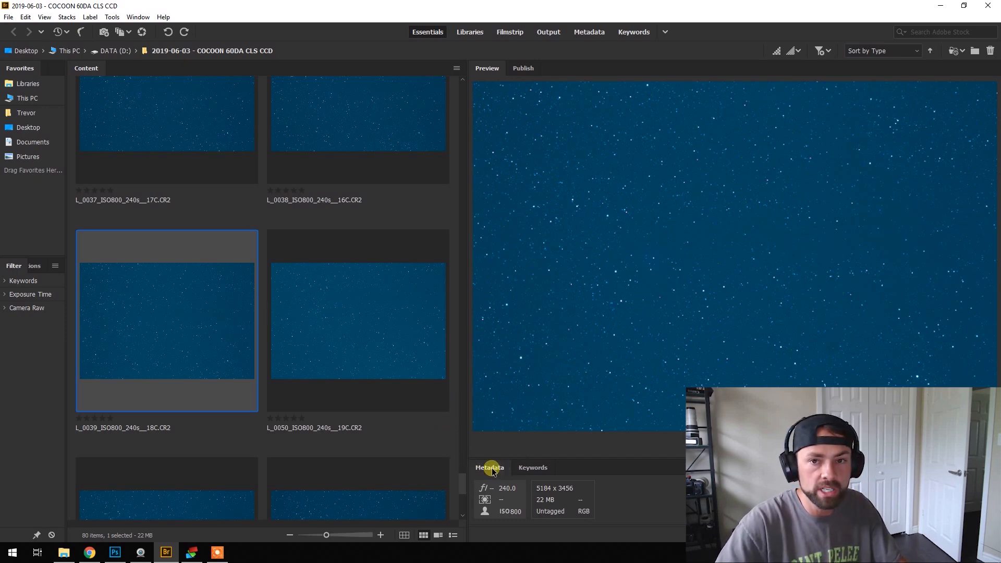
pyautogui.click(361, 354)
pyautogui.click(218, 337)
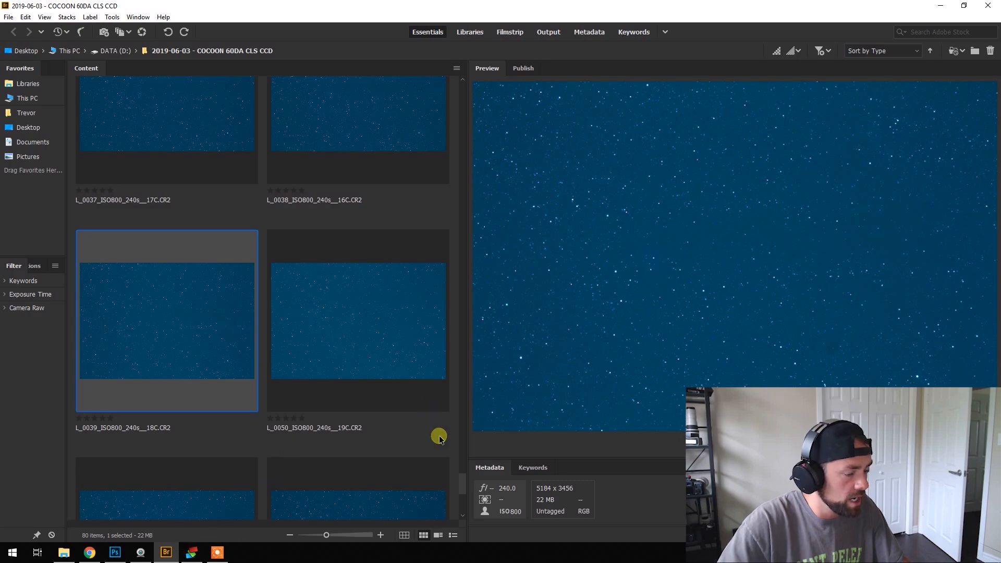
# - Preview a few earlier light frames to compare their framing, then return to the L_0039 and L_0050 thumbnails
pyautogui.moveTo(463, 489); pyautogui.dragTo(469, 387)
pyautogui.click(373, 315)
pyautogui.click(214, 295)
pyautogui.click(356, 293)
pyautogui.moveTo(466, 380); pyautogui.dragTo(479, 476)
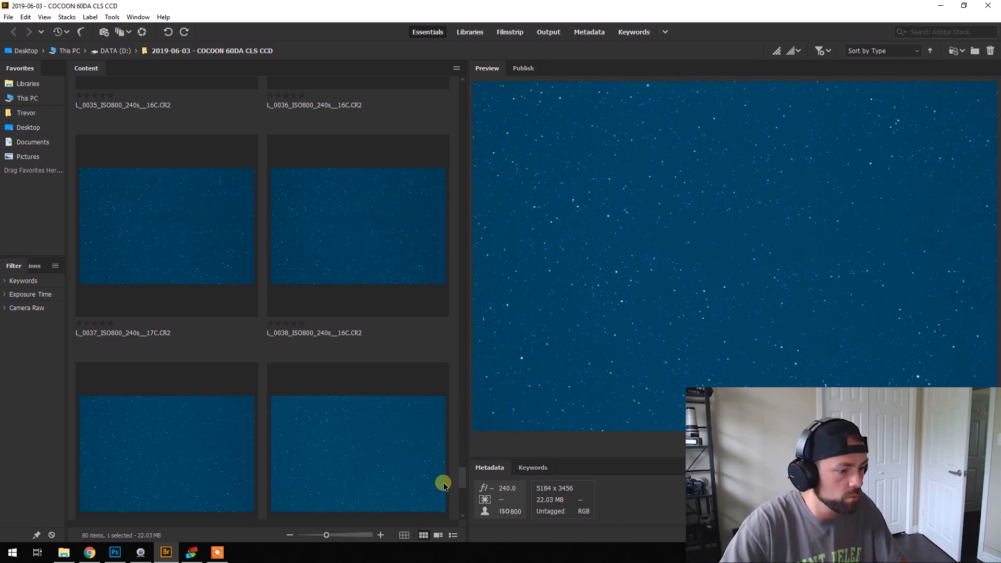
pyautogui.scroll(-3, 461, 477)
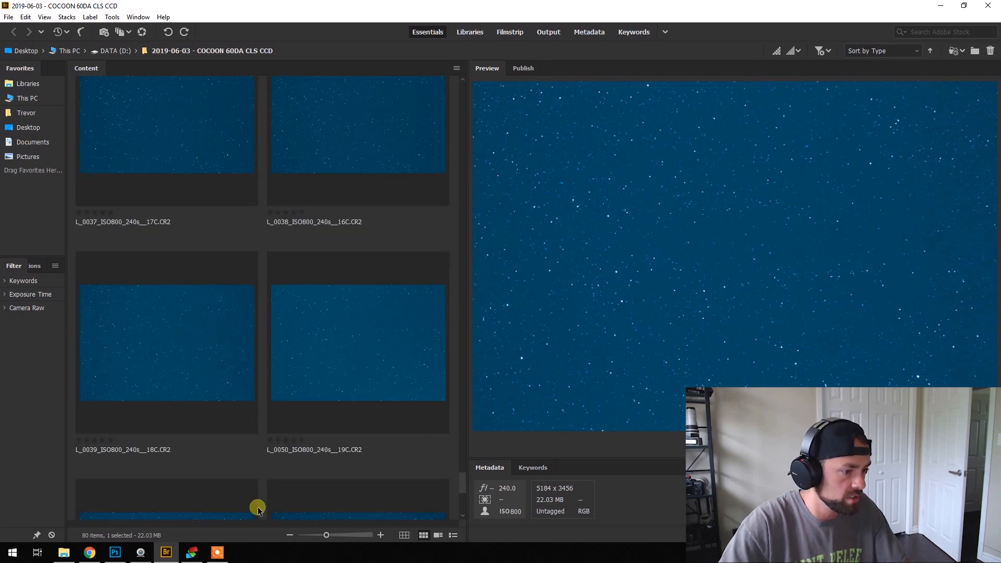
# - Switch to DeepSkyStacker, load light frames L_0020 through L_0039 and check all of them
pyautogui.click(191, 552)
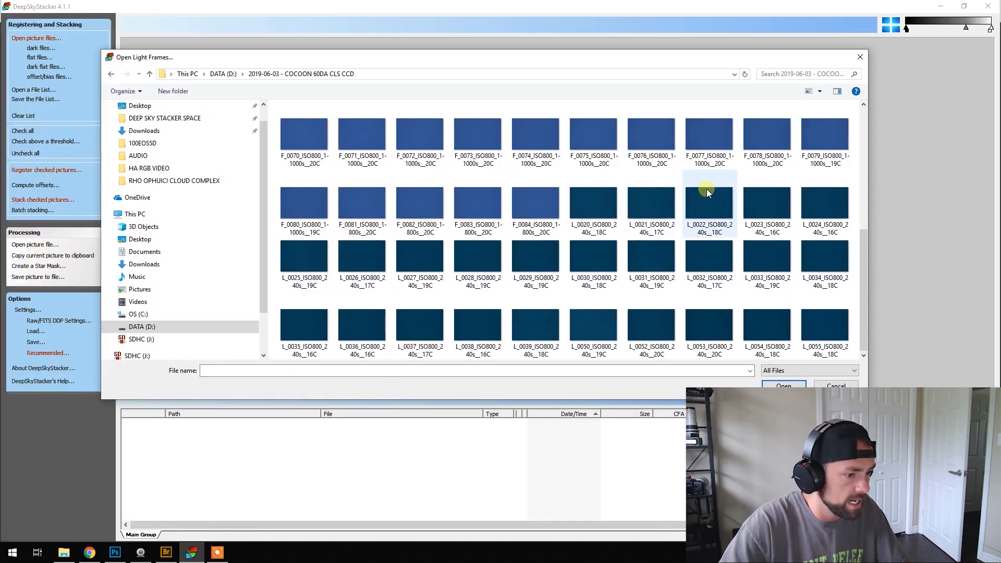
pyautogui.click(608, 210)
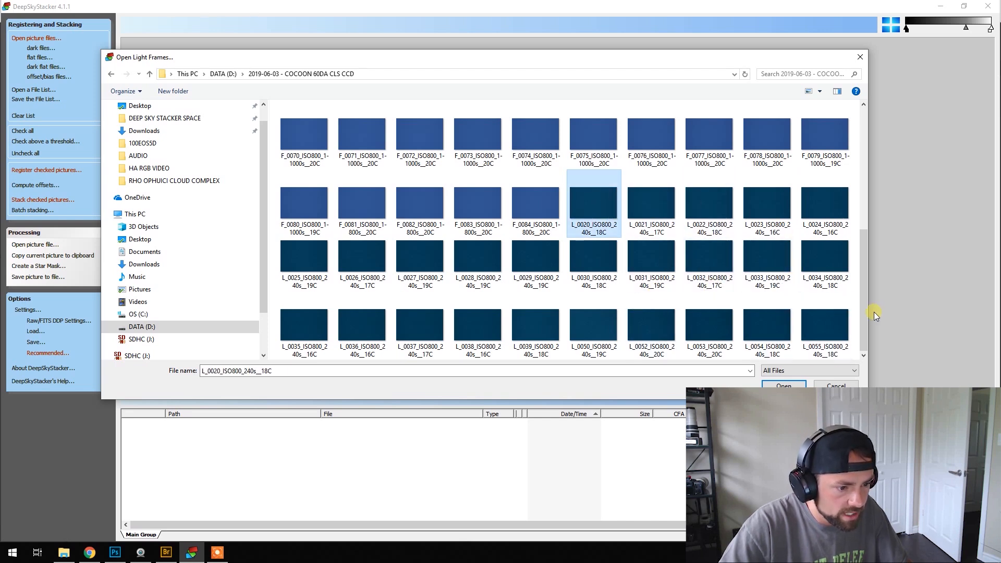
pyautogui.keyDown('shift'); pyautogui.click(541, 331); pyautogui.keyUp('shift')
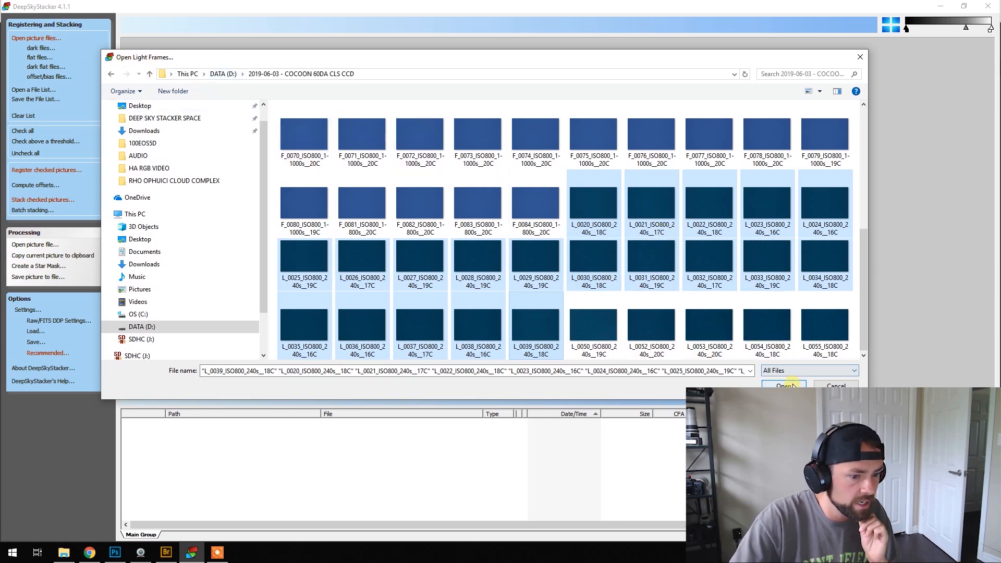
pyautogui.click(790, 386)
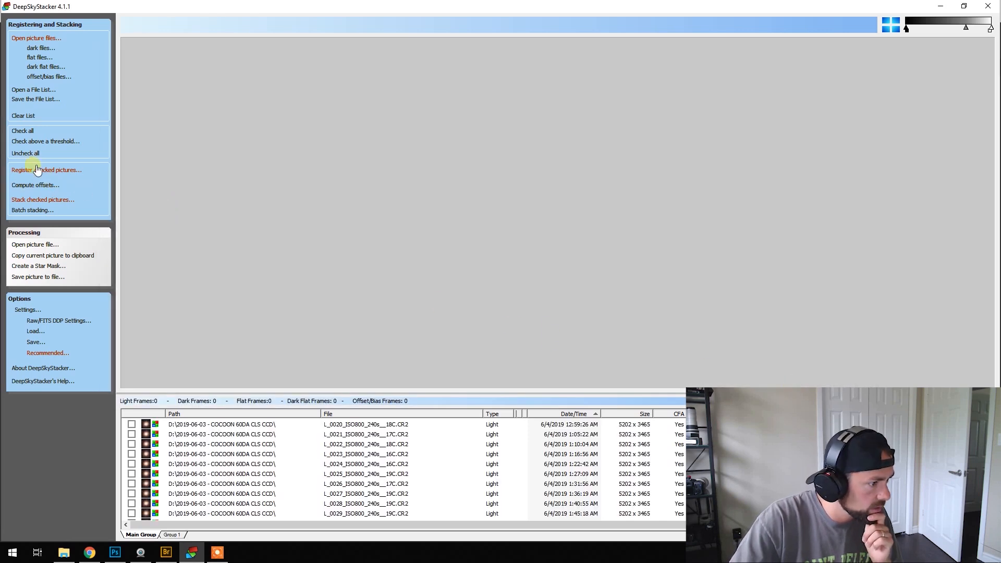
pyautogui.click(32, 134)
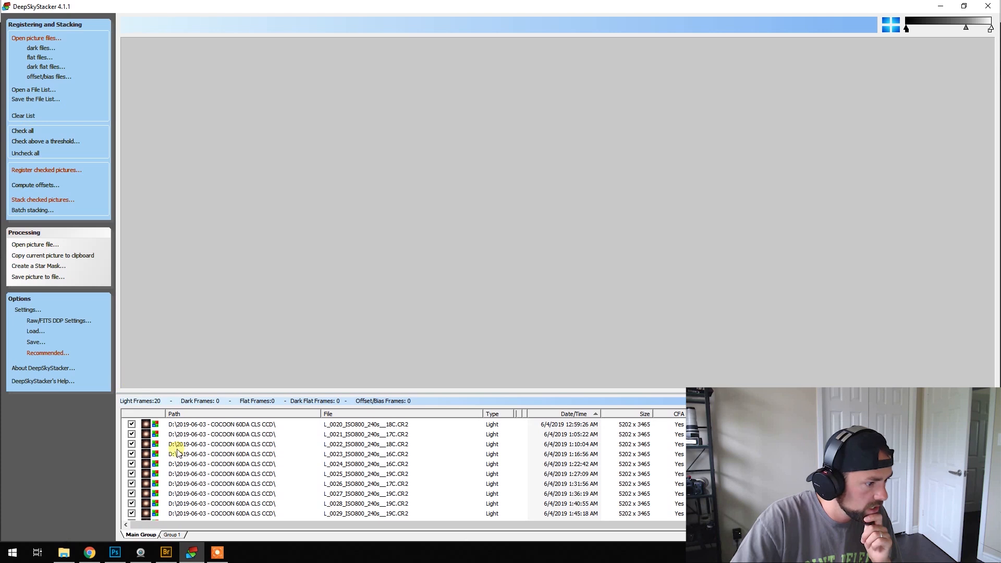
# - Review the loaded light frame list and compare the previews of the first frame, L_0020, and the last, L_0039
pyautogui.scroll(-3, 402, 469)
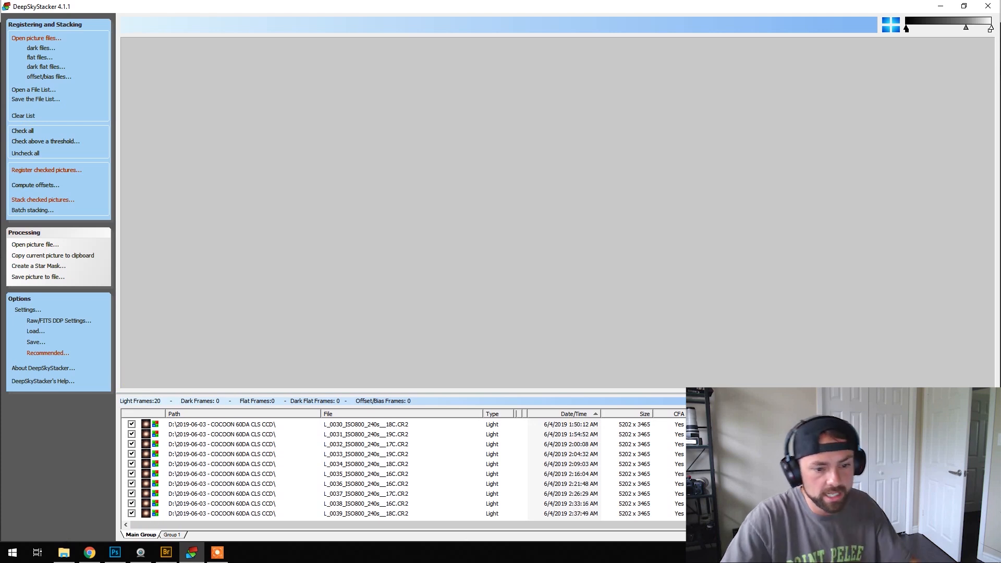
pyautogui.scroll(3, 402, 469)
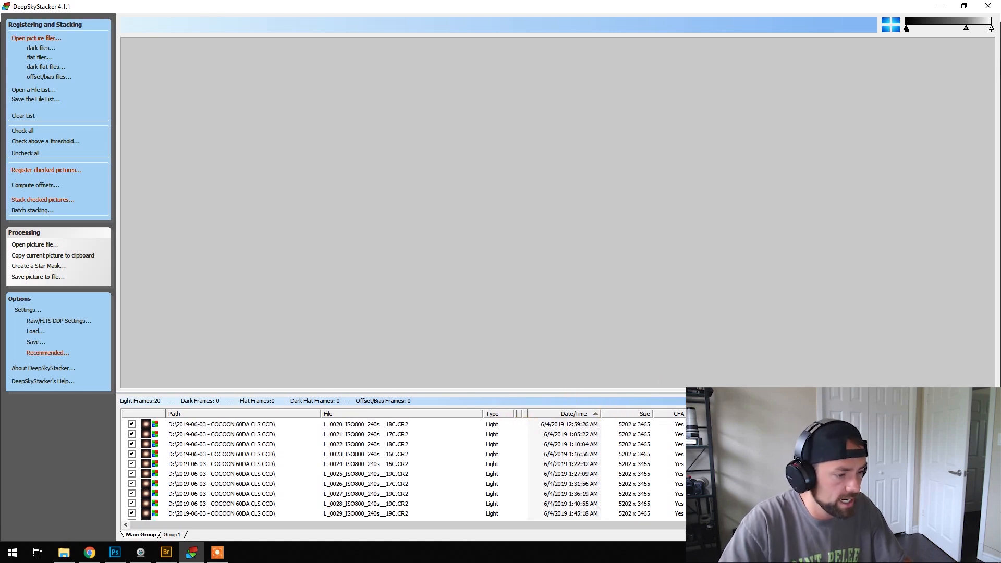
pyautogui.scroll(-3, 401, 469)
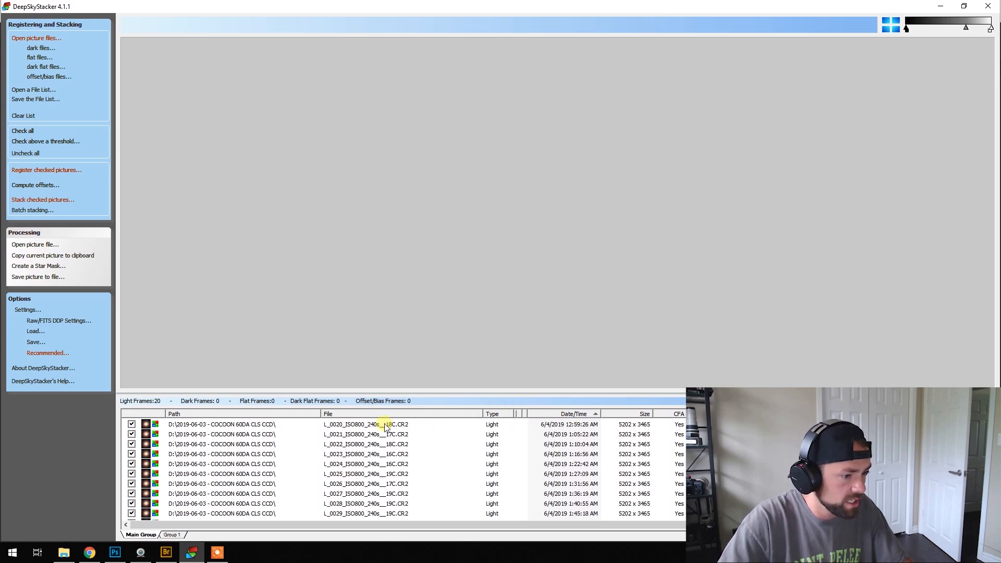
pyautogui.click(402, 425)
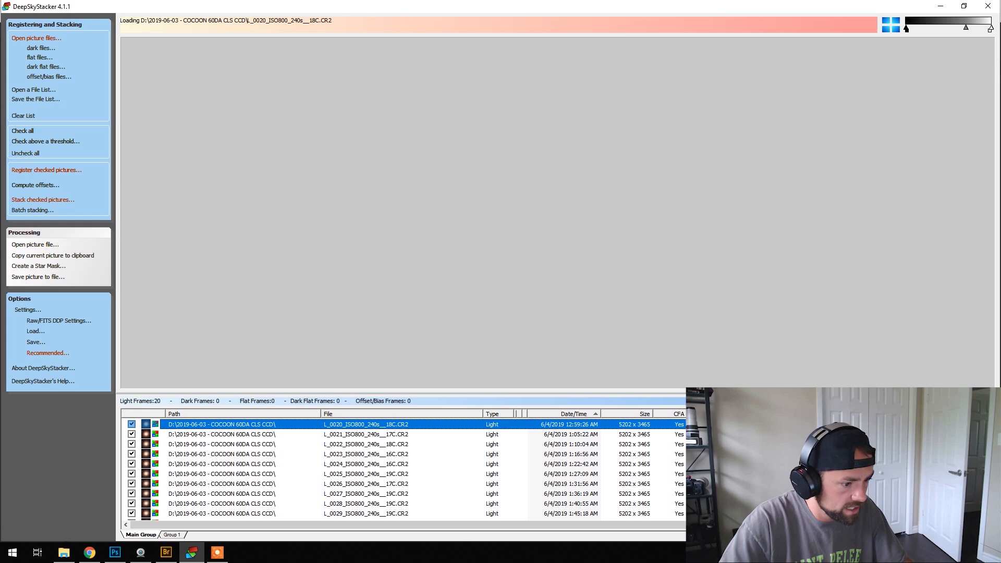
pyautogui.scroll(-2, 402, 469)
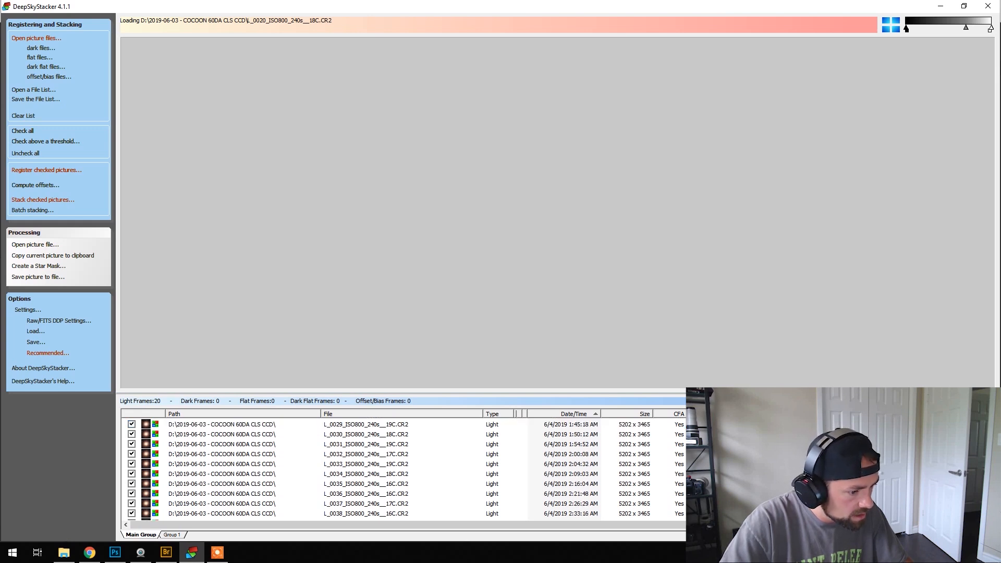
pyautogui.scroll(-1, 401, 469)
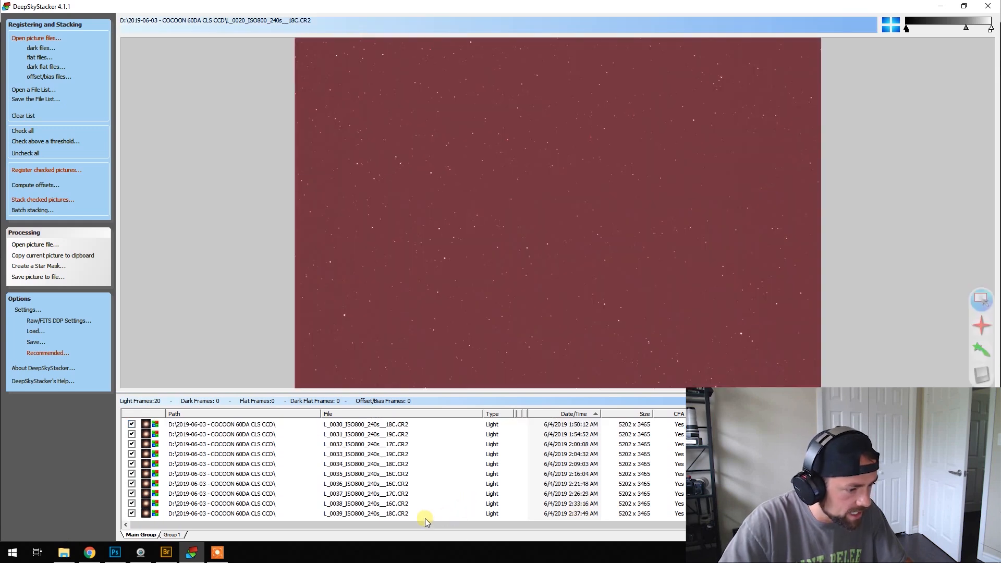
pyautogui.click(390, 513)
pyautogui.scroll(5, 402, 469)
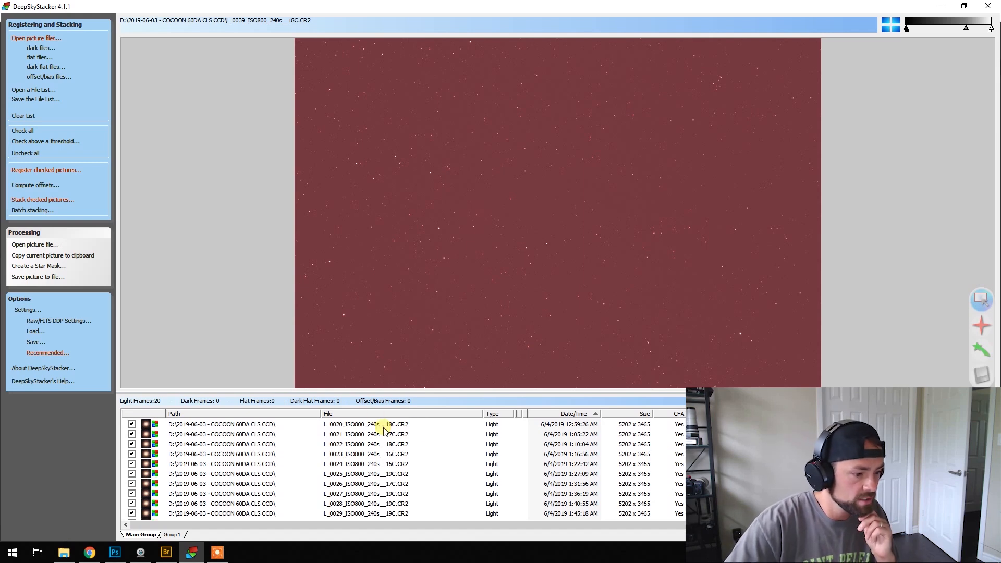
pyautogui.click(409, 424)
pyautogui.click(720, 265)
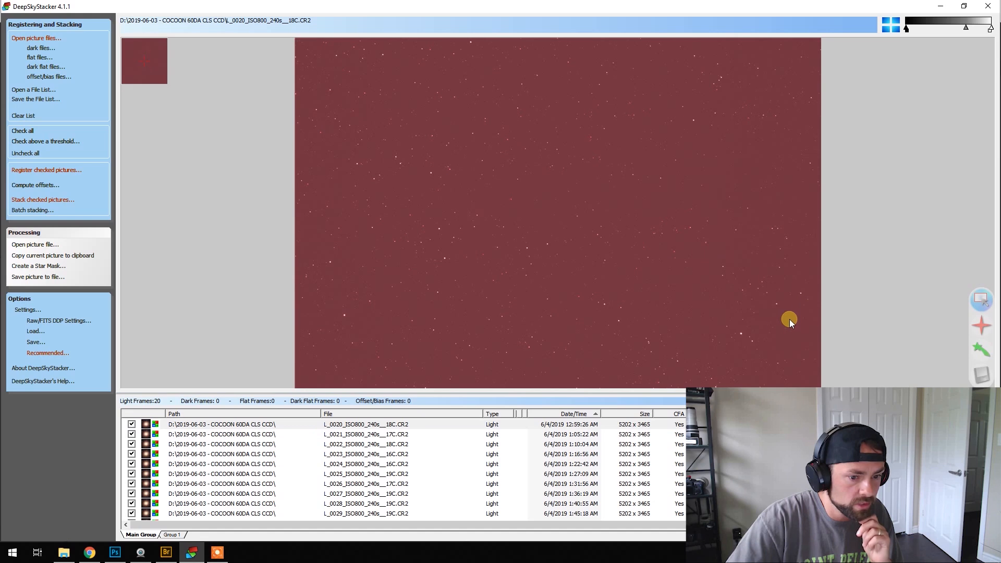
# - Preview light frames L_0023, L_0021 and L_0025 to check their star positions
pyautogui.click(402, 455)
pyautogui.click(402, 436)
pyautogui.click(395, 473)
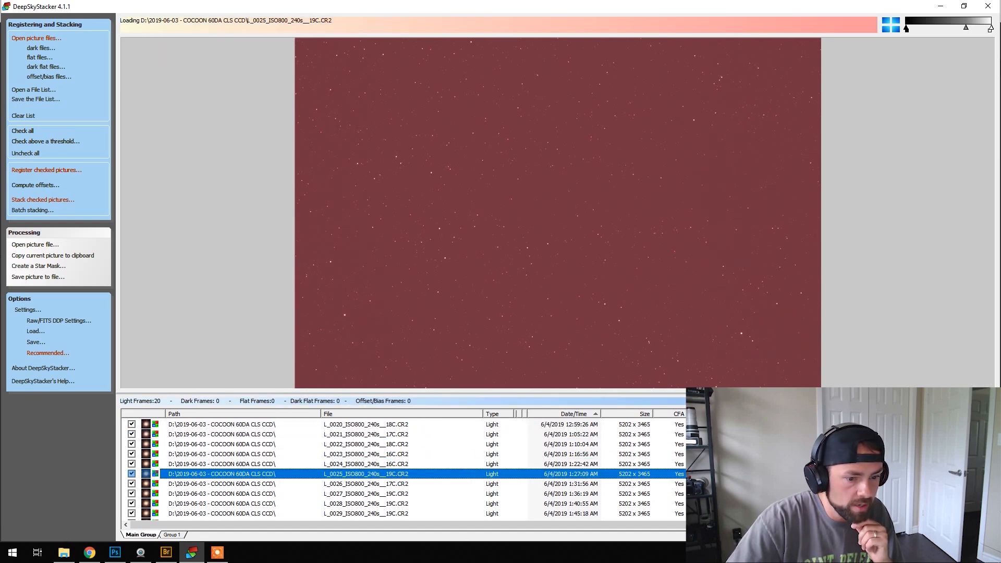
pyautogui.scroll(-3, 401, 468)
pyautogui.scroll(2, 401, 469)
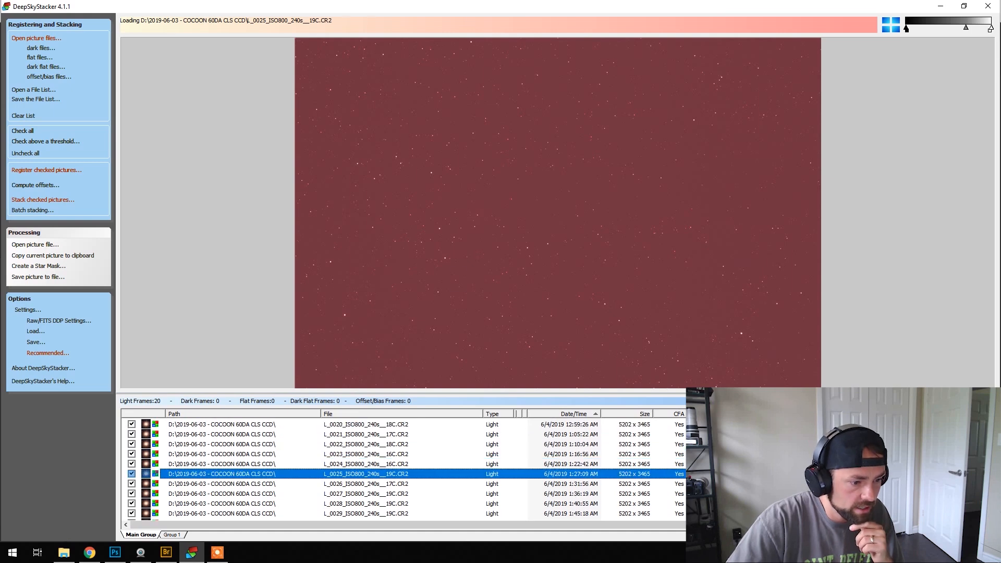
# - Load dark frames D_0006 through D_0014 from the 2019-06-03 - COCOON 60DA CLS CCD folder on DATA (D:) and check all files
pyautogui.click(44, 50)
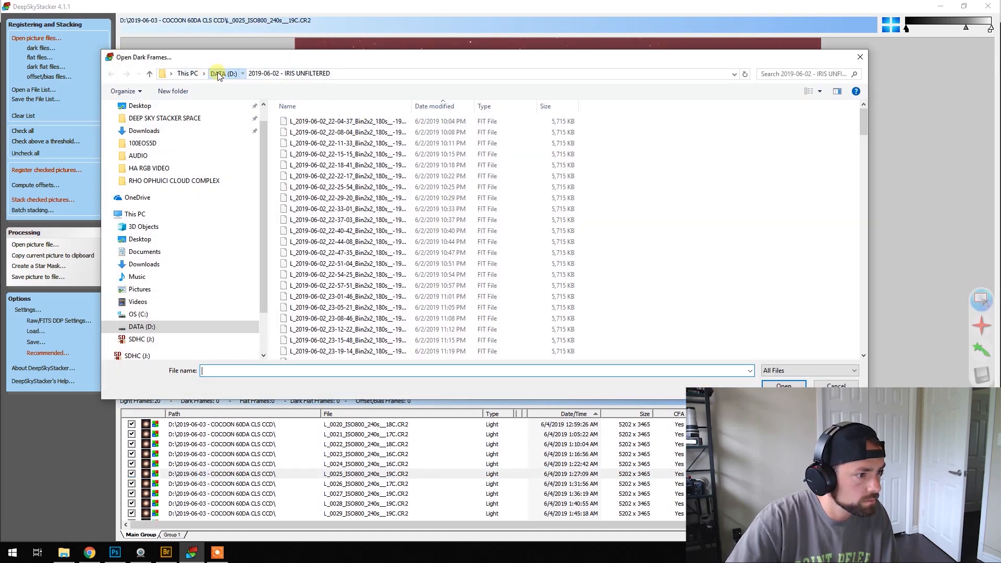
pyautogui.click(218, 74)
pyautogui.moveTo(864, 178); pyautogui.dragTo(859, 206)
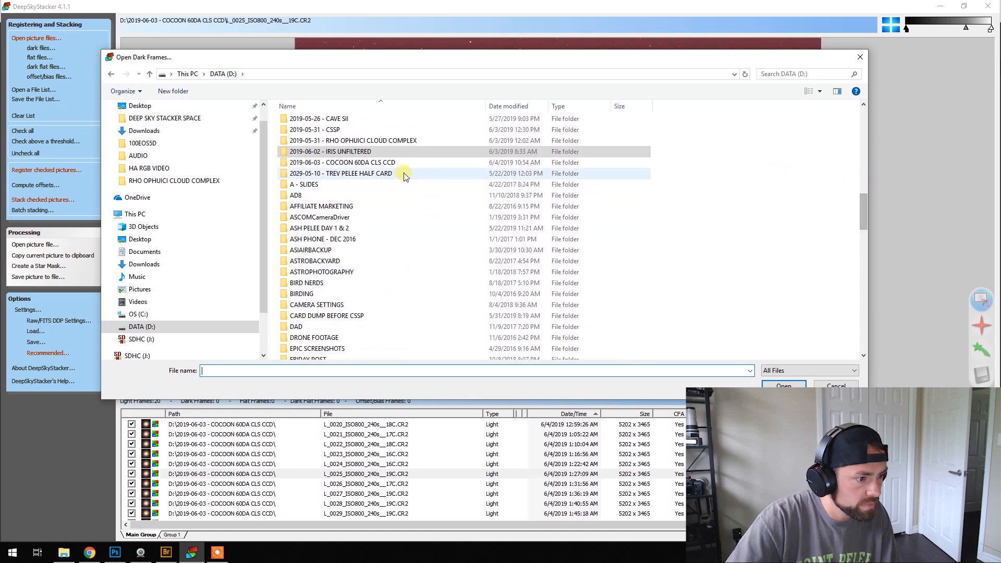
pyautogui.doubleClick(412, 162)
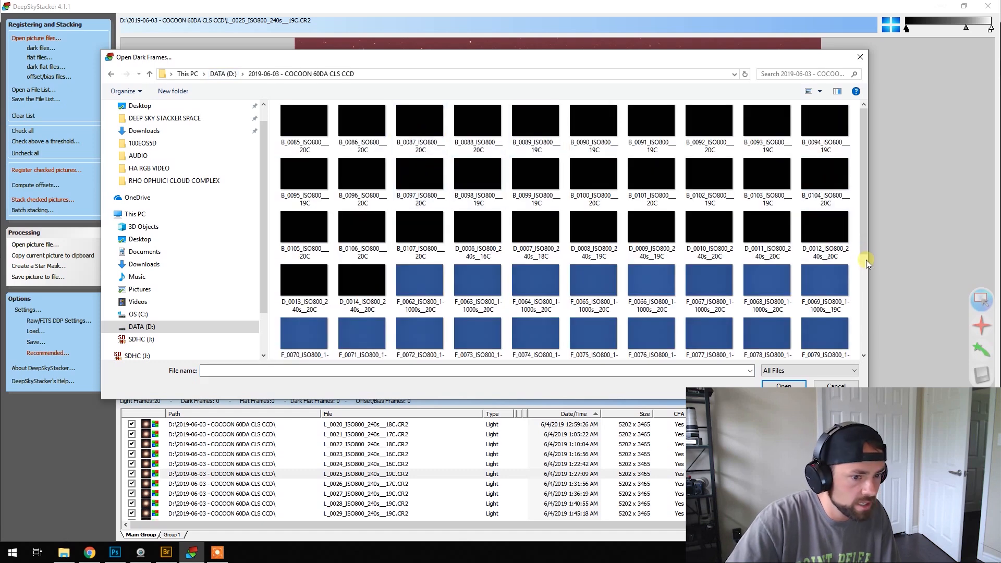
pyautogui.click(482, 229)
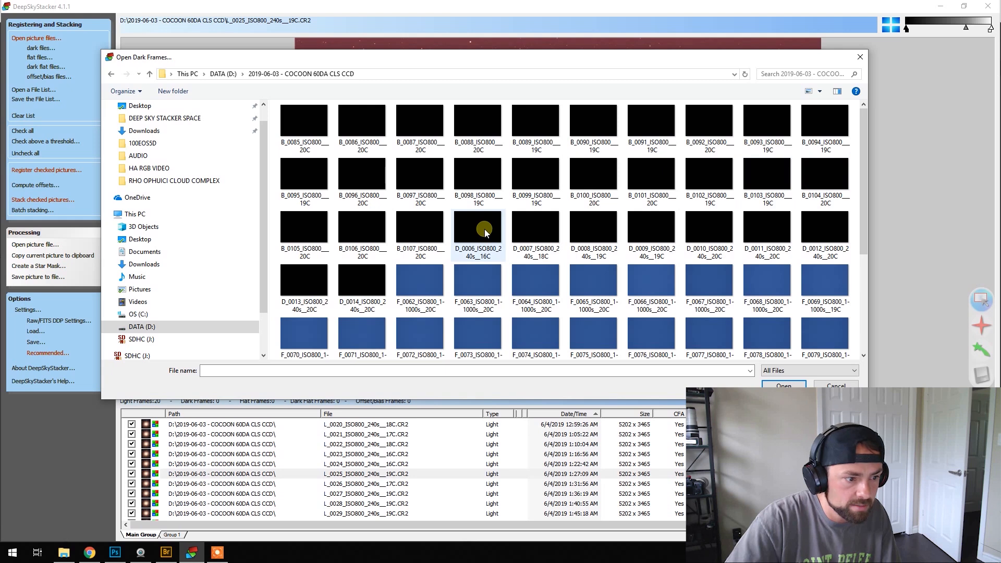
pyautogui.keyDown('shift'); pyautogui.click(364, 279); pyautogui.keyUp('shift')
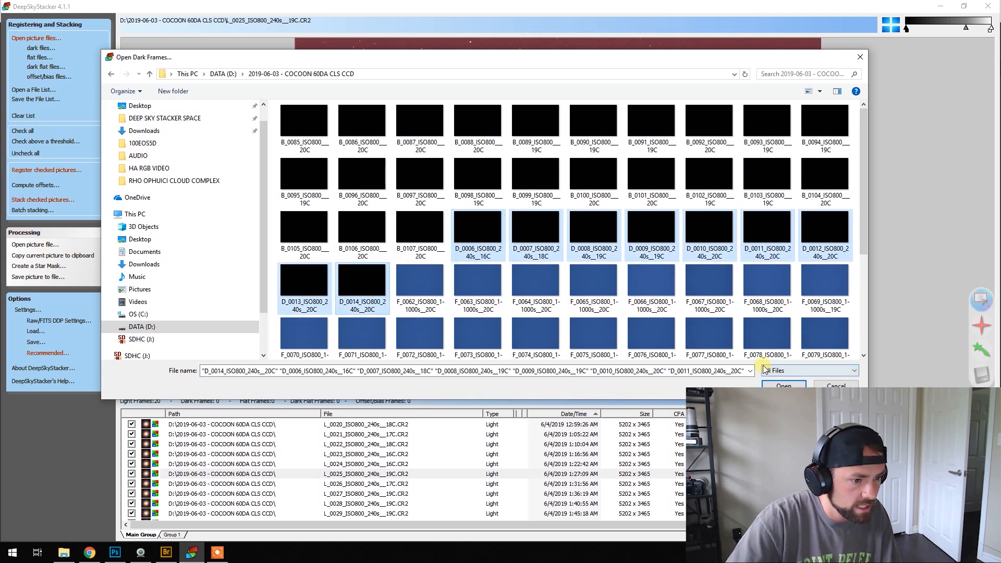
pyautogui.moveTo(861, 239)
pyautogui.mouseDown()
pyautogui.moveTo(870, 345)
pyautogui.moveTo(864, 254)
pyautogui.mouseUp()
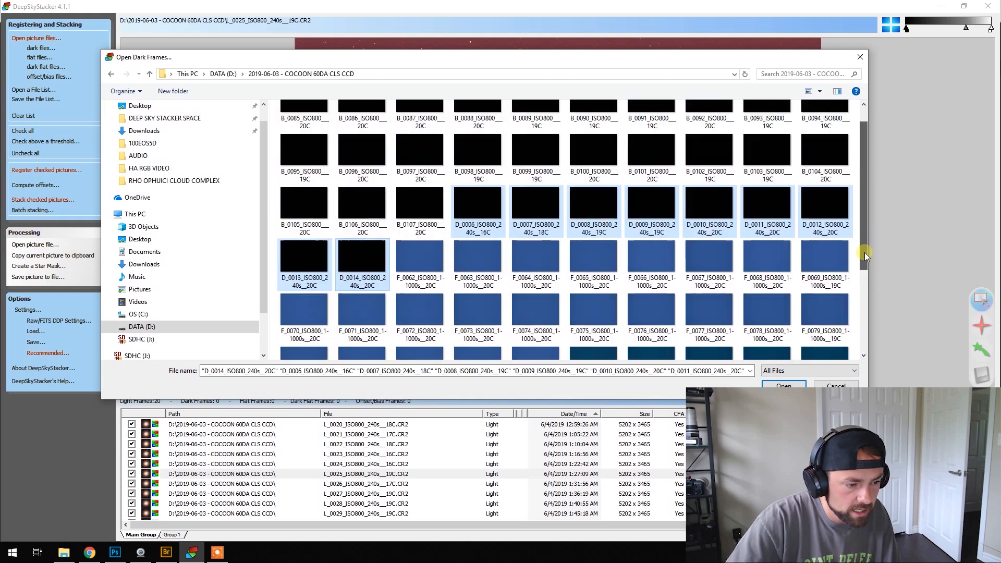
pyautogui.click(784, 384)
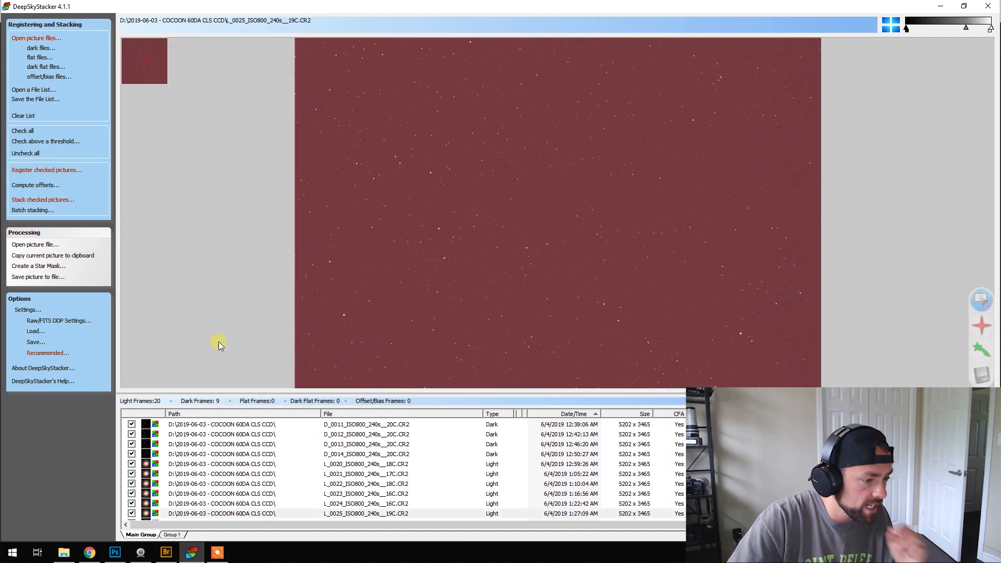
pyautogui.click(34, 132)
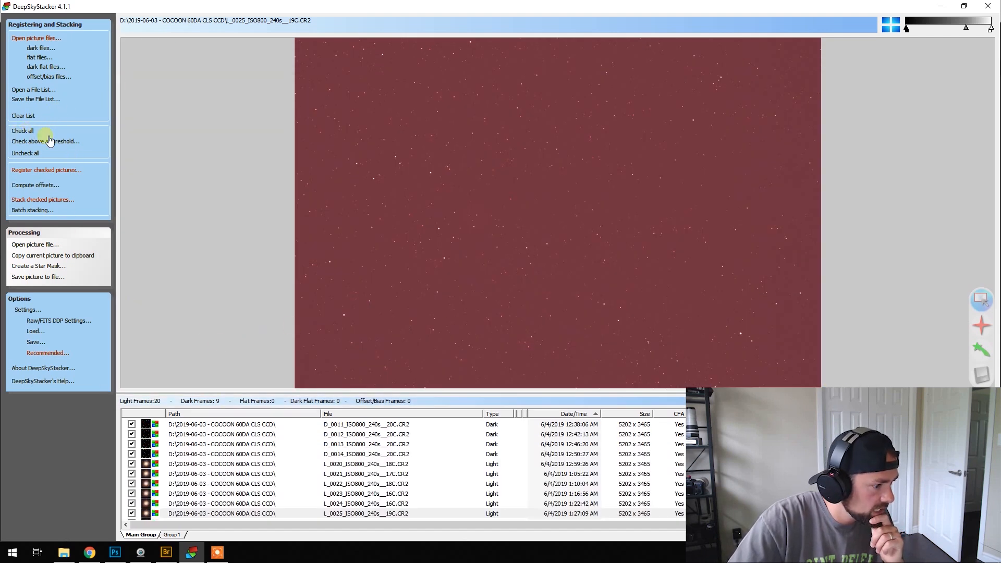
pyautogui.scroll(2, 401, 469)
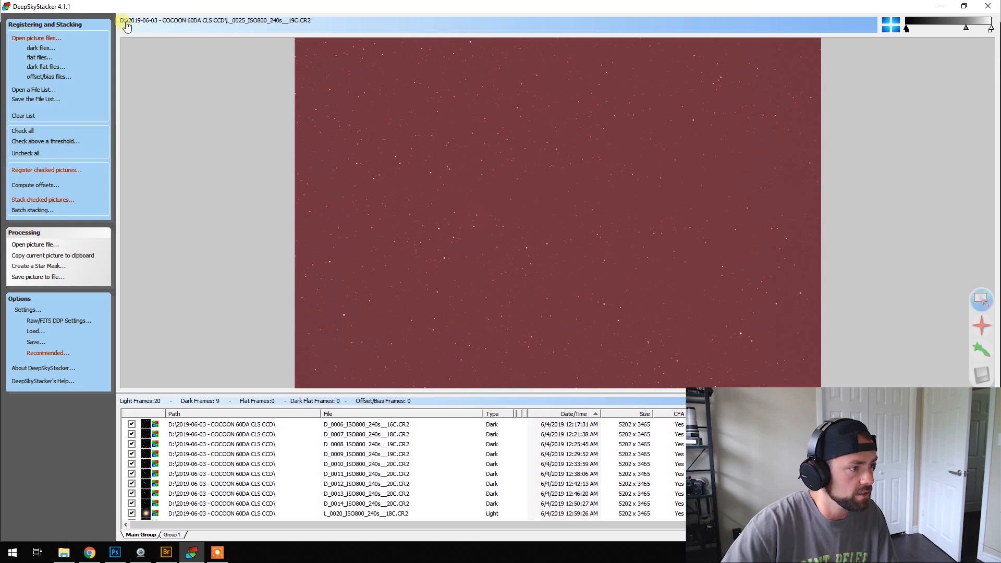
# - Load flat frames F_0062 through F_0084 from the 2019-06-03 - COCOON 60DA CLS CCD folder on DATA (D:)
pyautogui.click(51, 58)
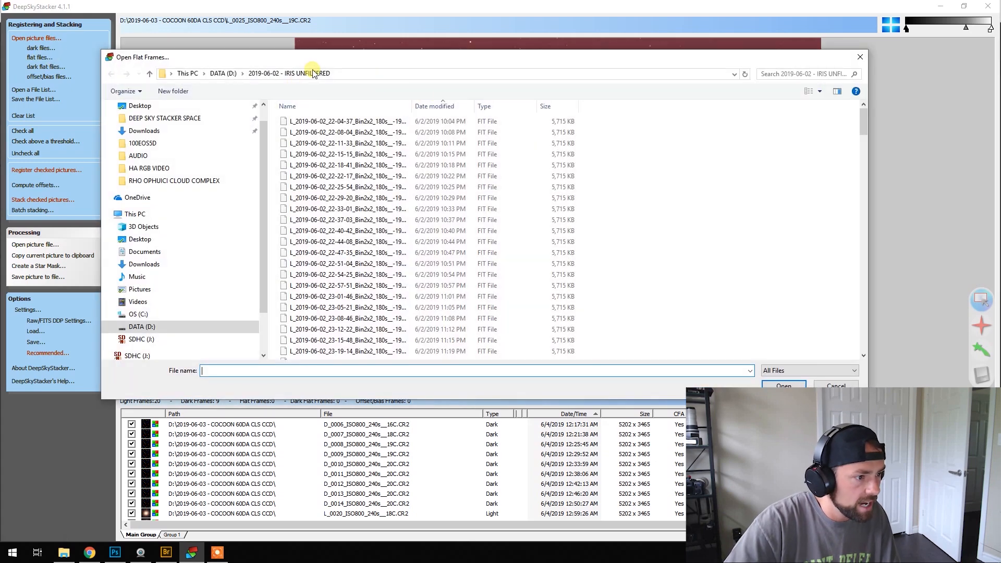
pyautogui.click(223, 74)
pyautogui.moveTo(863, 181); pyautogui.dragTo(864, 209)
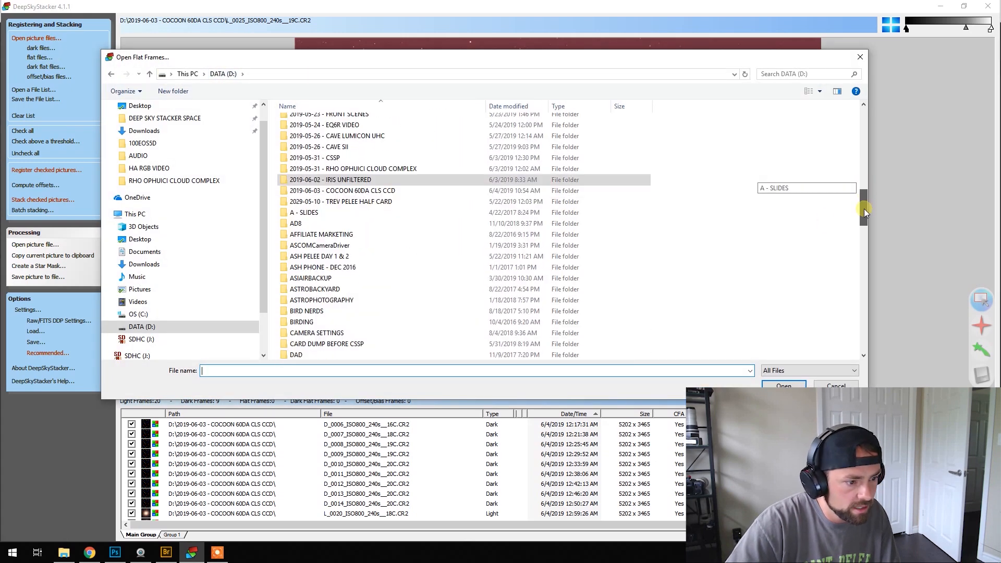
pyautogui.doubleClick(392, 196)
pyautogui.click(419, 282)
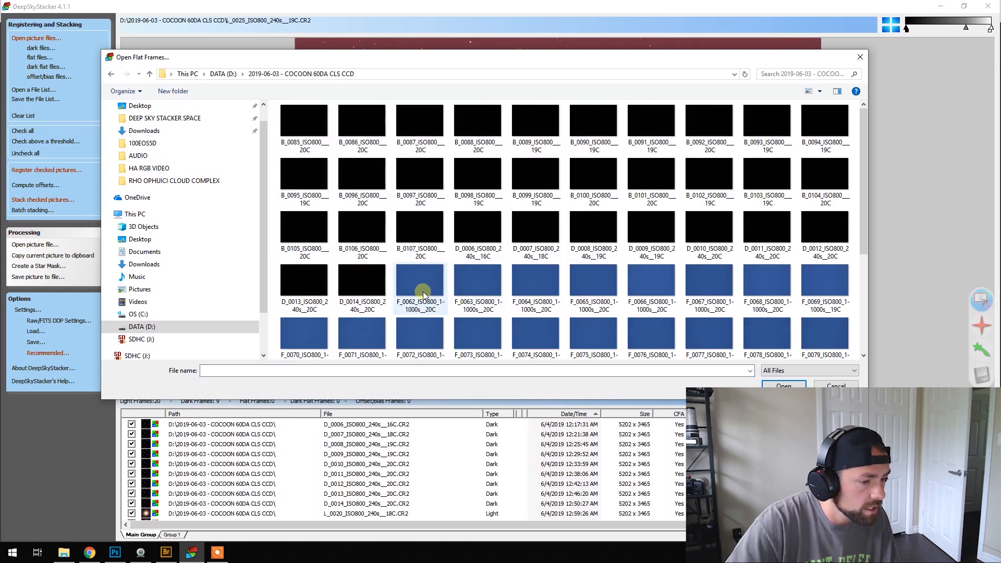
pyautogui.moveTo(865, 228); pyautogui.dragTo(873, 276)
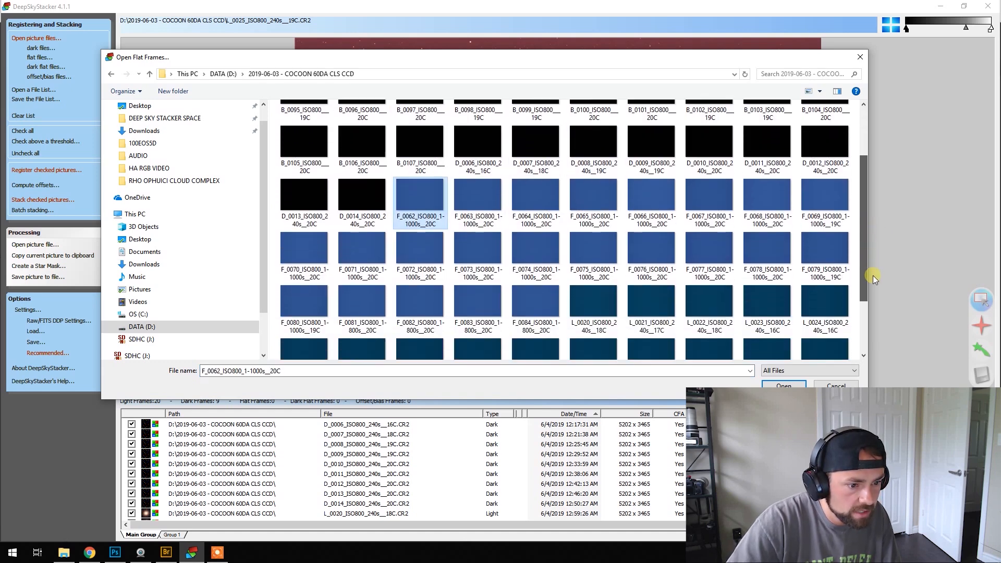
pyautogui.keyDown('shift'); pyautogui.click(529, 300); pyautogui.keyUp('shift')
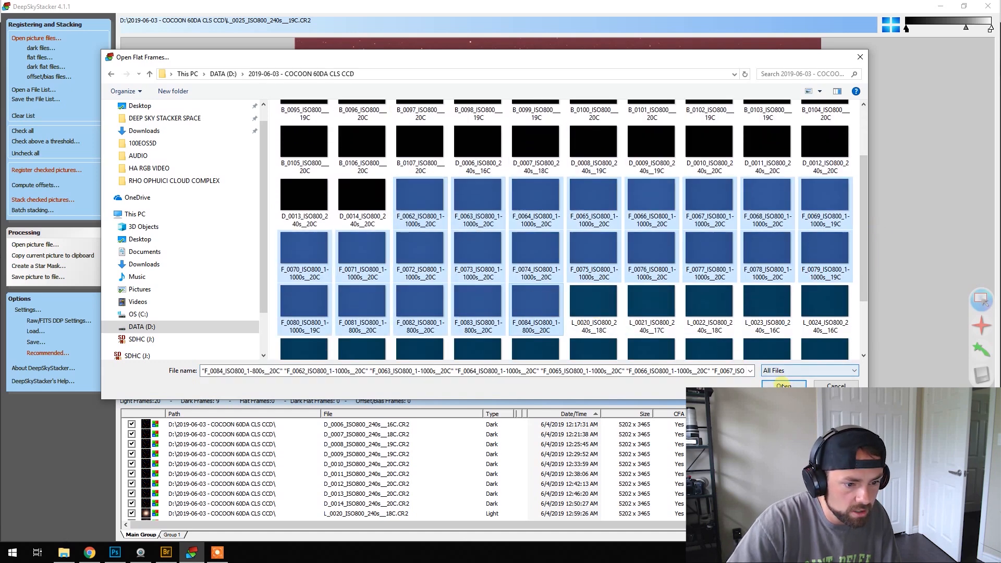
pyautogui.click(783, 385)
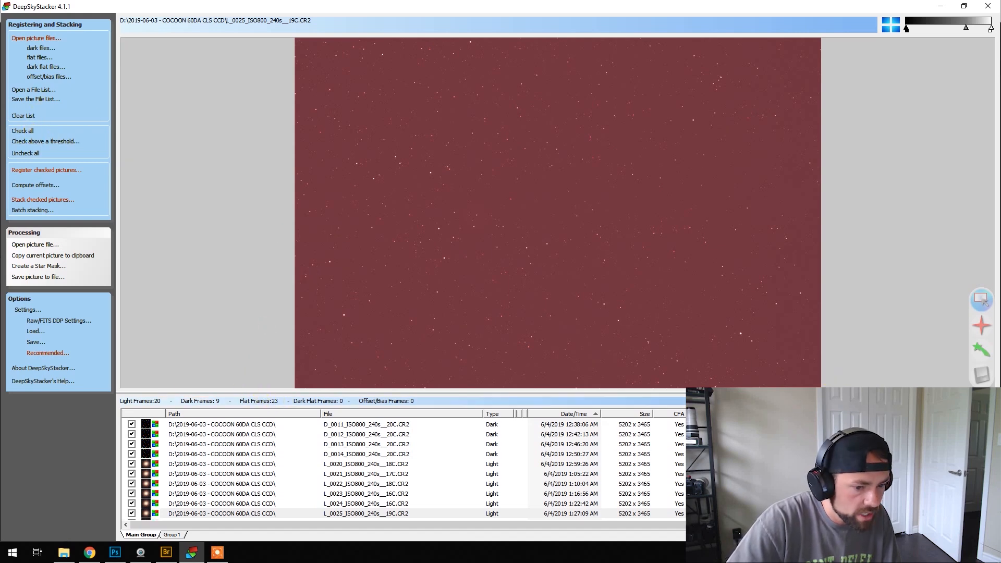
# - Remove the 1/800 s flat frames F_0081 through F_0084 from the file list, keeping only the 1/1000 s flats
pyautogui.scroll(-3, 444, 433)
pyautogui.scroll(-5, 485, 447)
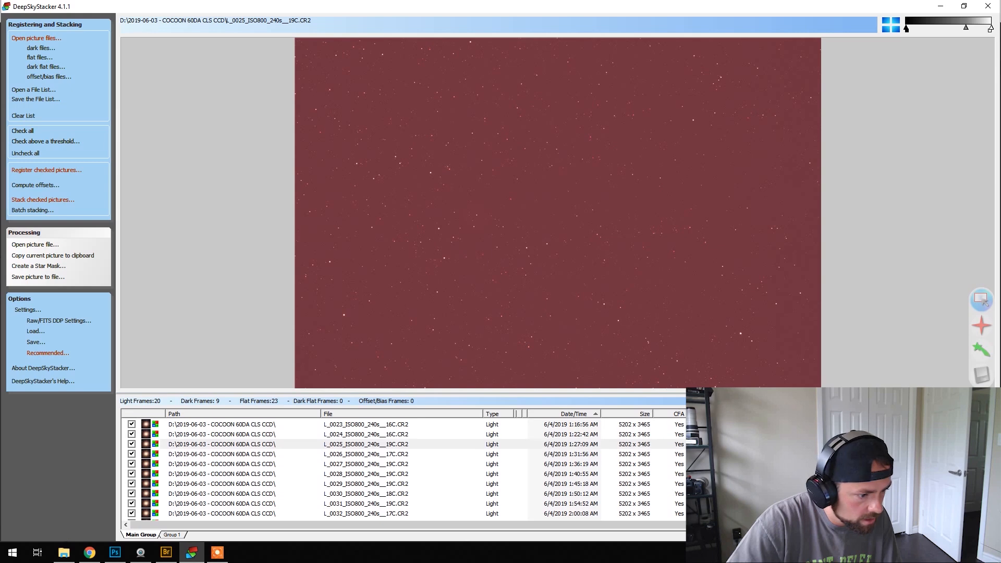
pyautogui.click(487, 453)
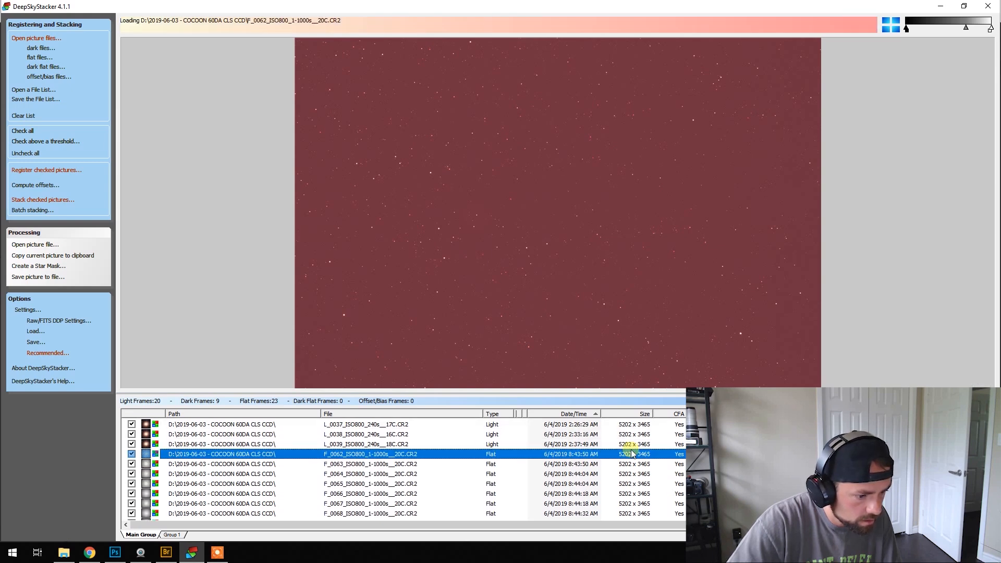
pyautogui.scroll(-4, 486, 453)
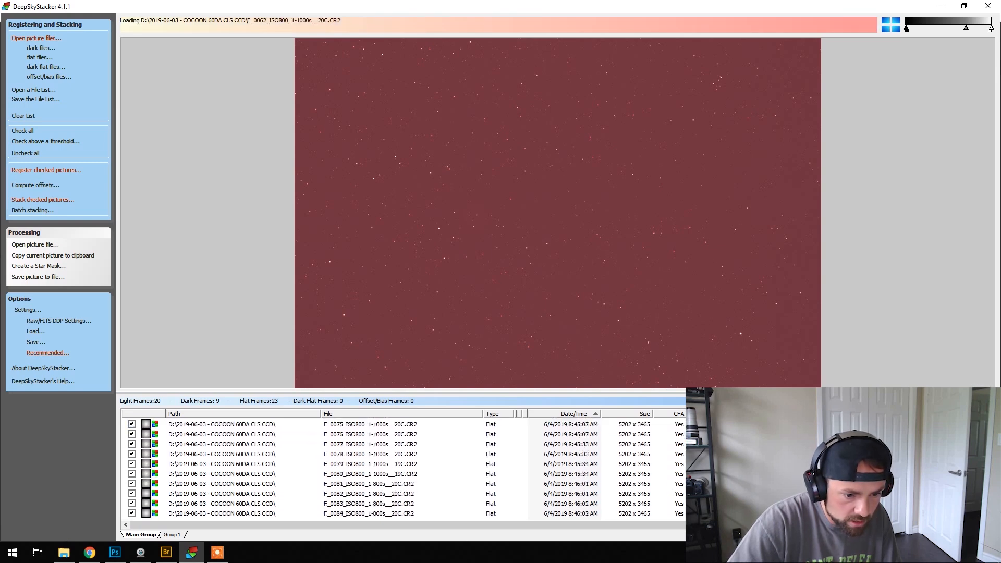
pyautogui.click(490, 484)
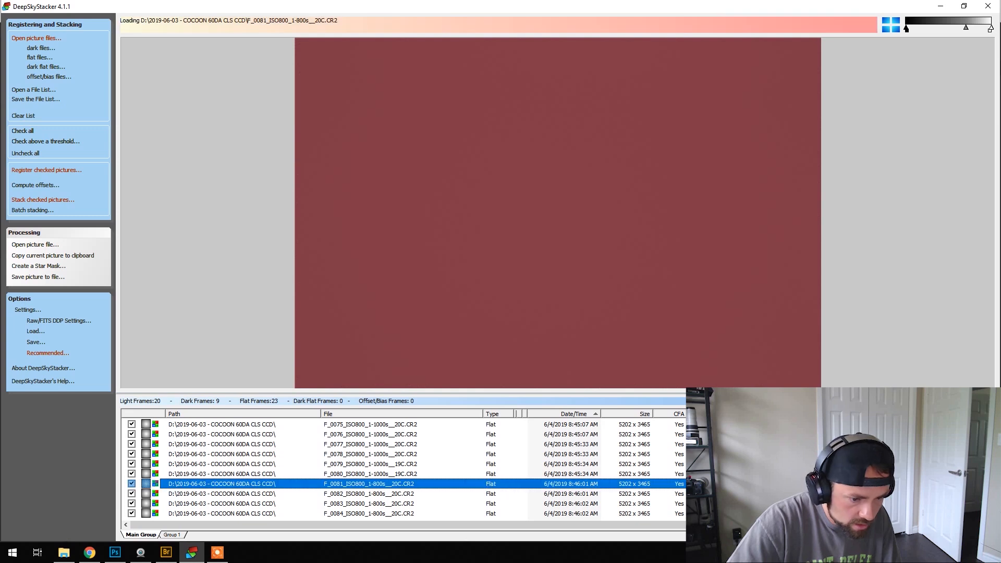
pyautogui.keyDown('shift'); pyautogui.click(912, 514); pyautogui.keyUp('shift')
pyautogui.rightClick(912, 513)
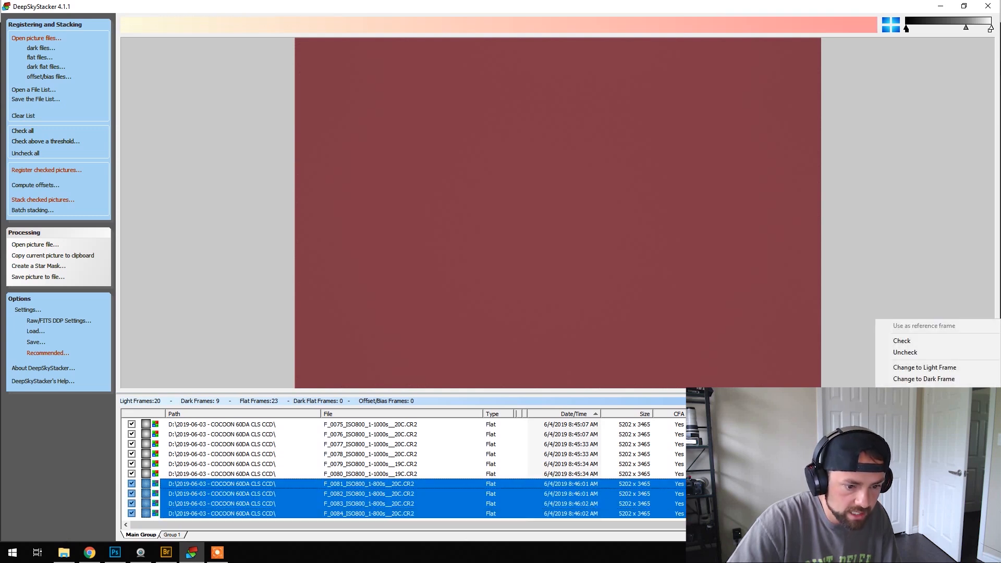
pyautogui.click(913, 429)
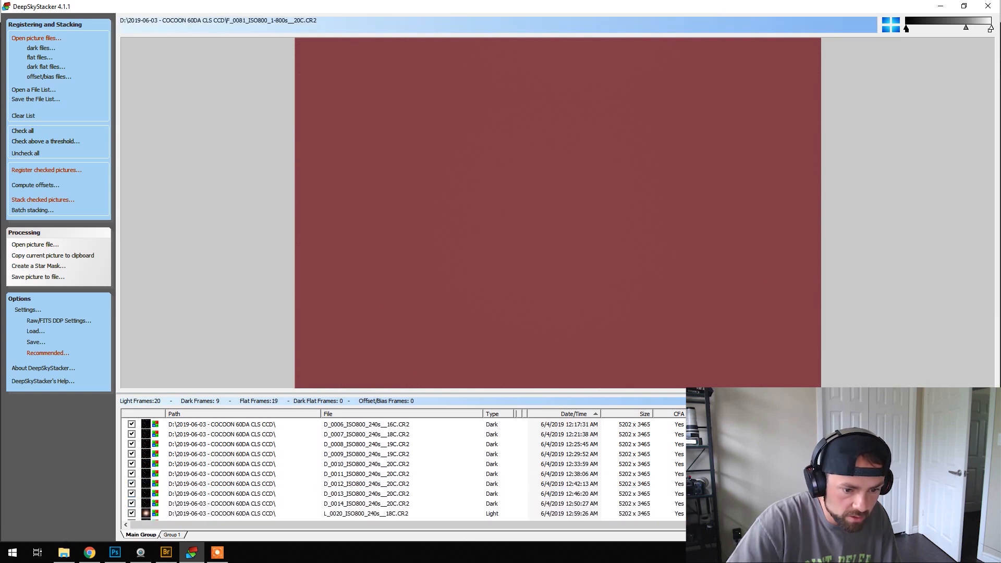
# - Review the remaining flat frames and compare the previews of the first, F_0062, and the last, F_0080
pyautogui.scroll(-10, 401, 469)
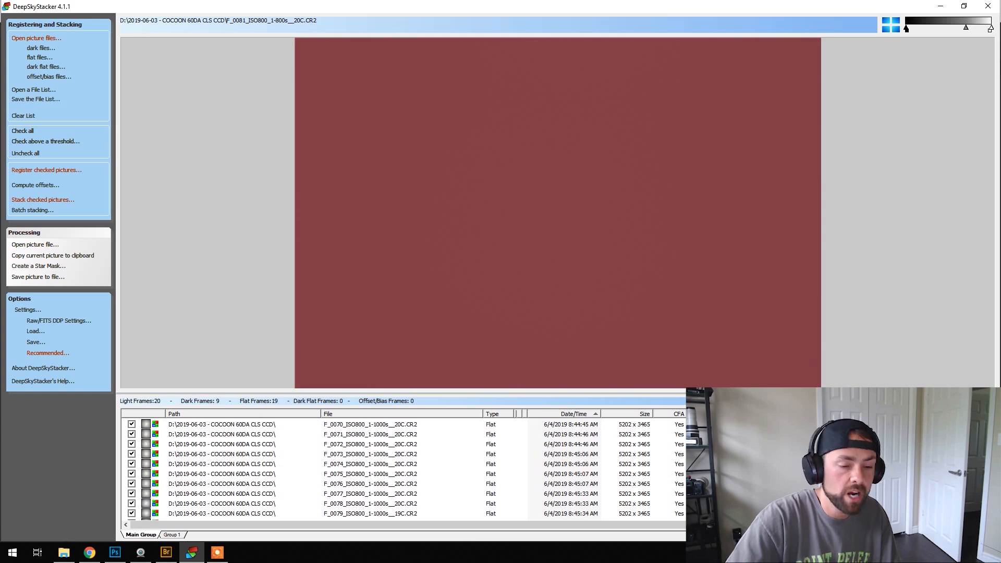
pyautogui.click(679, 514)
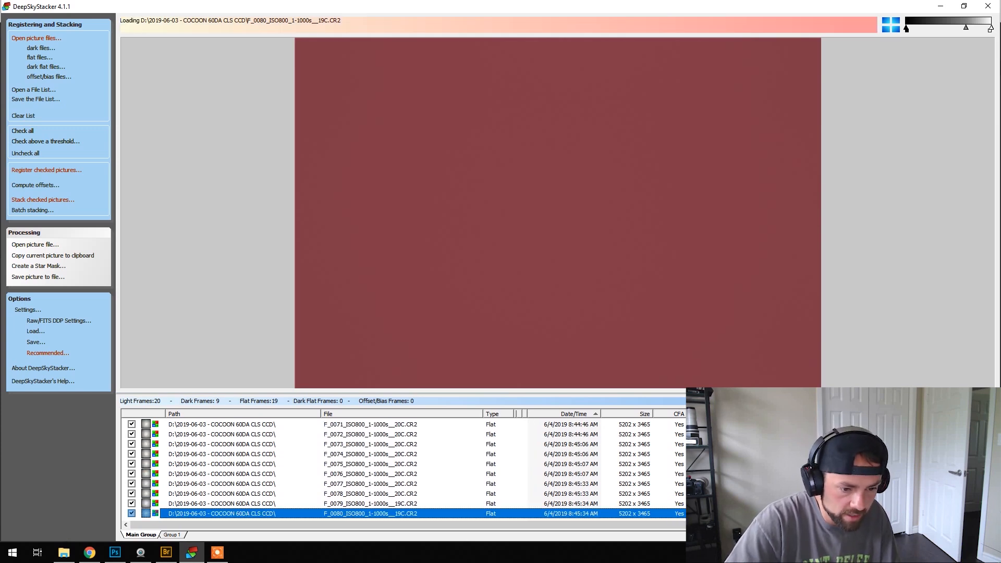
pyautogui.scroll(1, 401, 469)
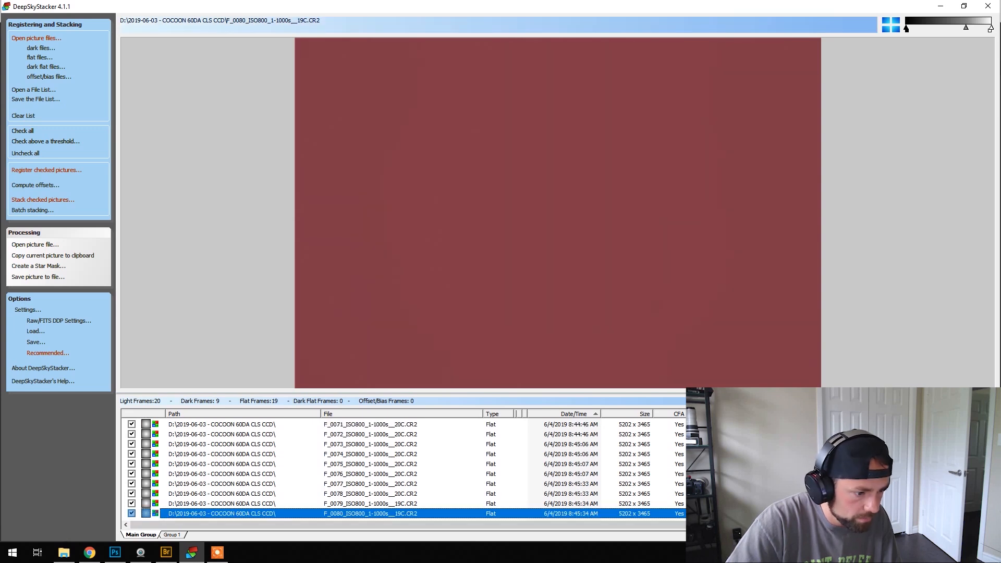
pyautogui.scroll(2, 402, 469)
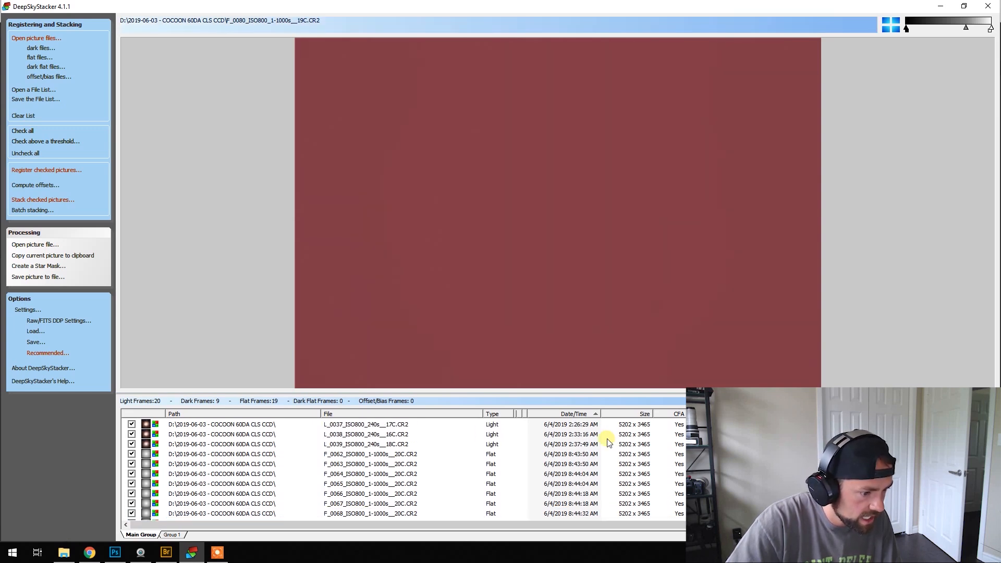
pyautogui.click(601, 455)
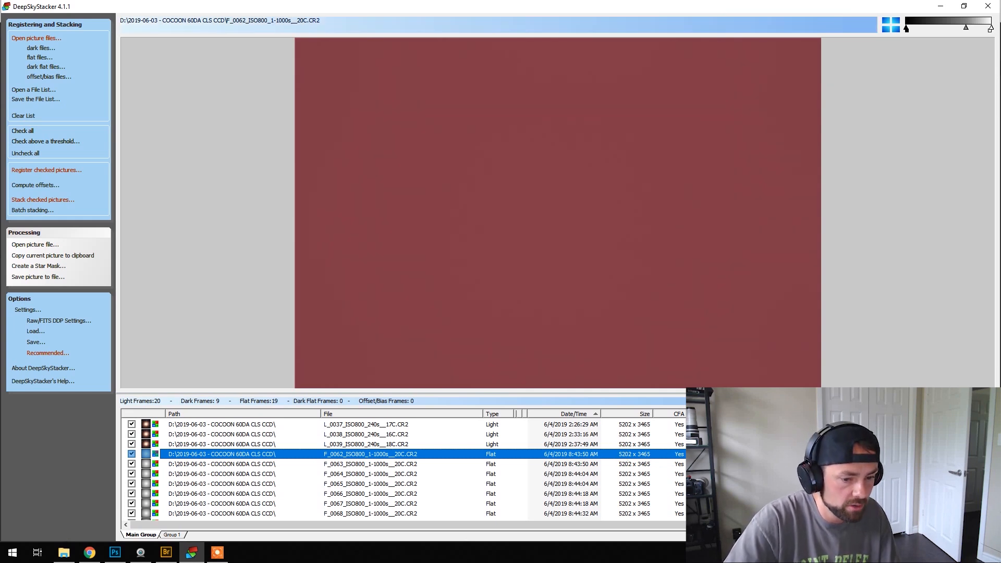
pyautogui.scroll(-3, 401, 469)
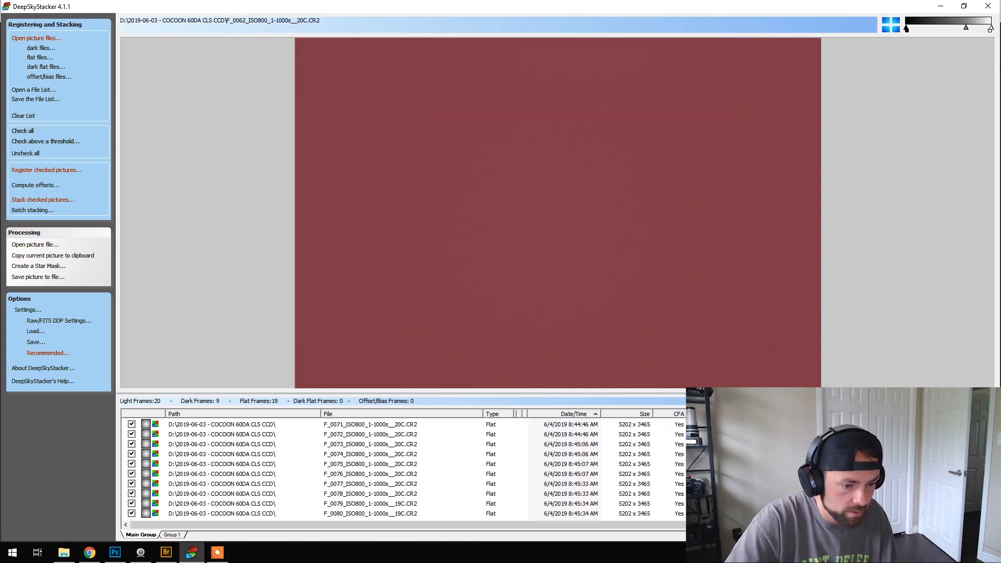
pyautogui.click(521, 513)
pyautogui.scroll(1, 401, 469)
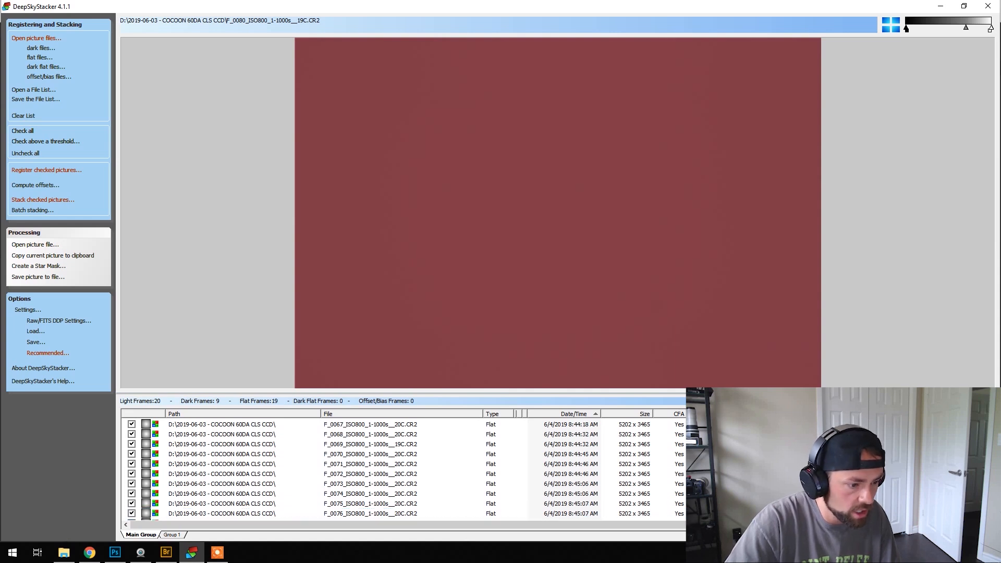
pyautogui.scroll(1, 401, 469)
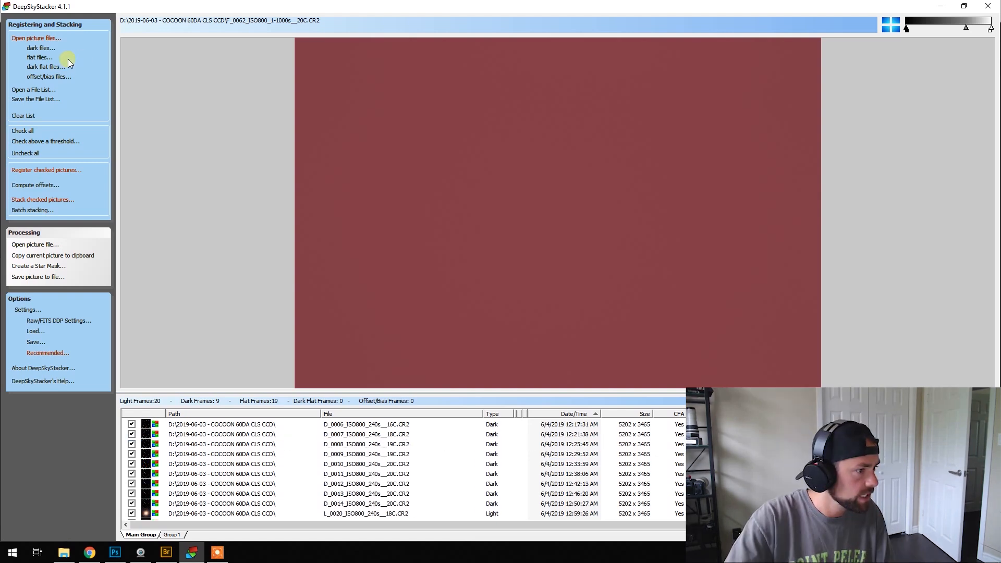
# - Load bias frames B_0085 through B_0104 from the 2019-06-03 - COCOON 60DA CLS CCD folder on DATA (D:)
pyautogui.click(61, 76)
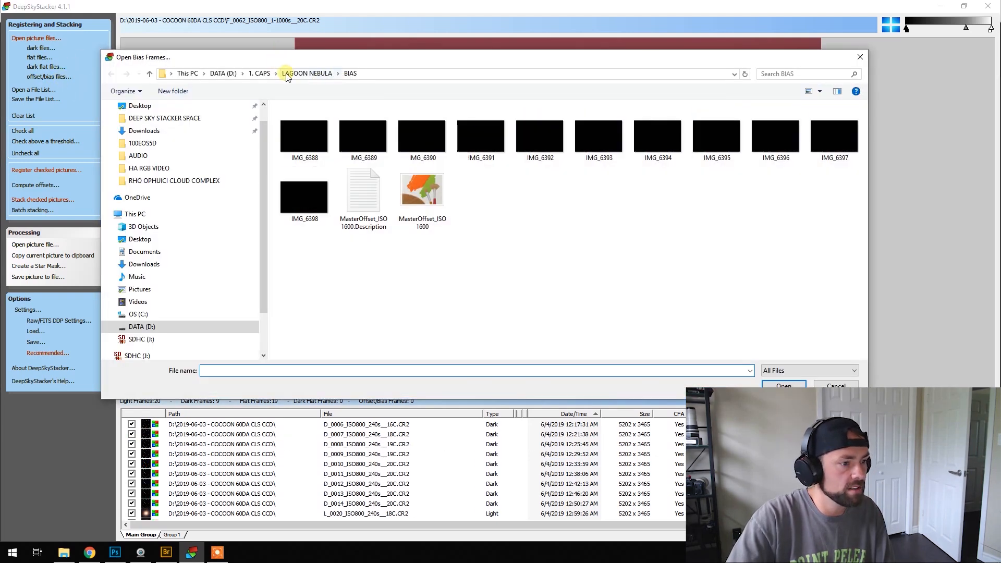
pyautogui.click(223, 74)
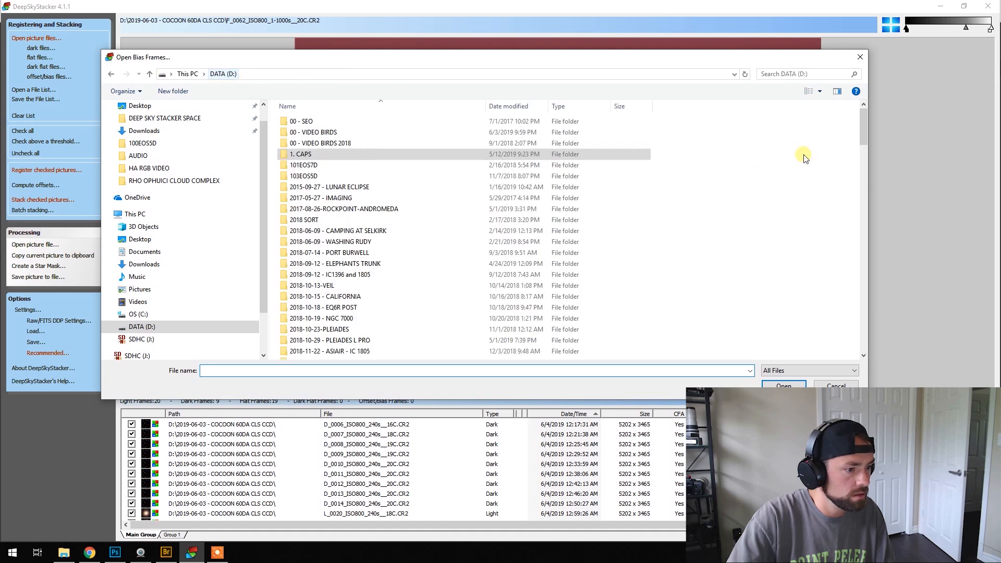
pyautogui.moveTo(863, 130); pyautogui.dragTo(860, 208)
pyautogui.doubleClick(383, 209)
pyautogui.click(361, 284)
pyautogui.click(300, 140)
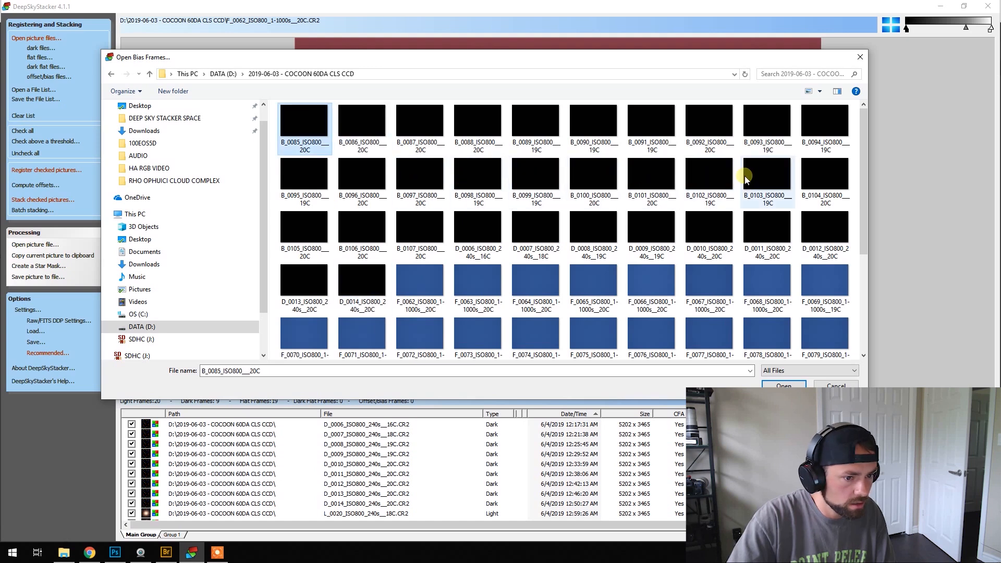
pyautogui.keyDown('shift'); pyautogui.click(817, 180); pyautogui.keyUp('shift')
pyautogui.click(783, 386)
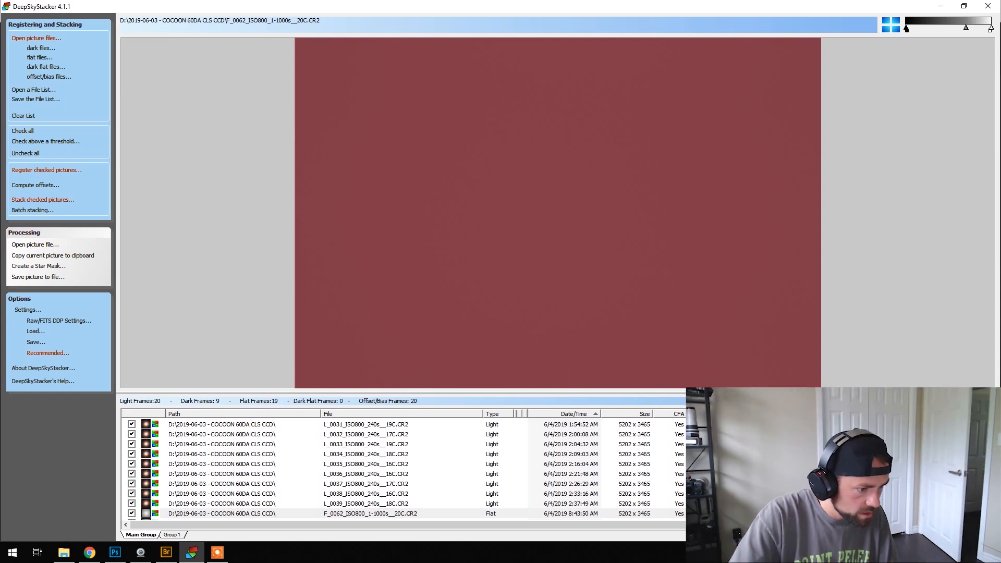
# - Examine the loaded bias frames in the file list and preview the first one, B_0085
pyautogui.scroll(-2, 402, 469)
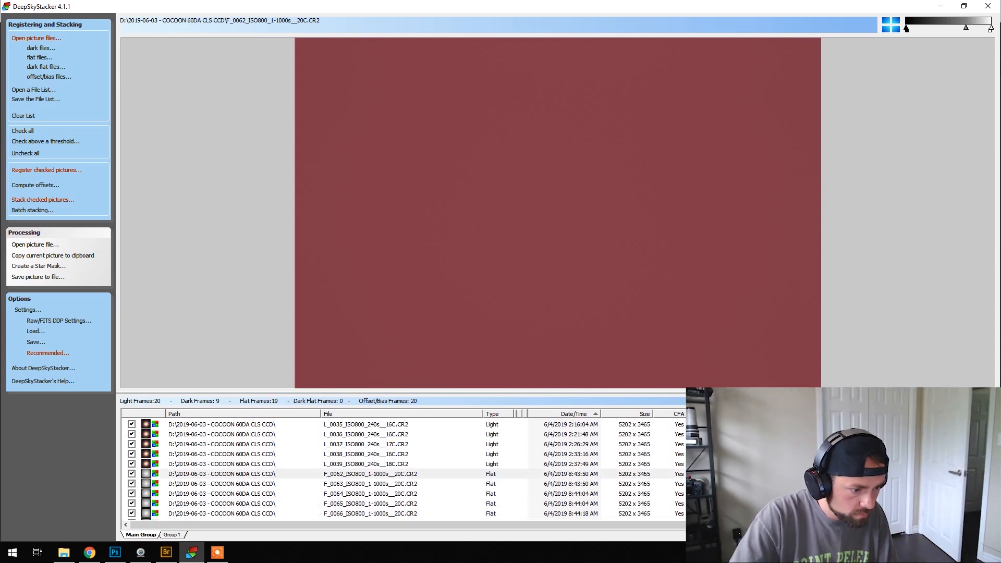
pyautogui.scroll(-7, 563, 459)
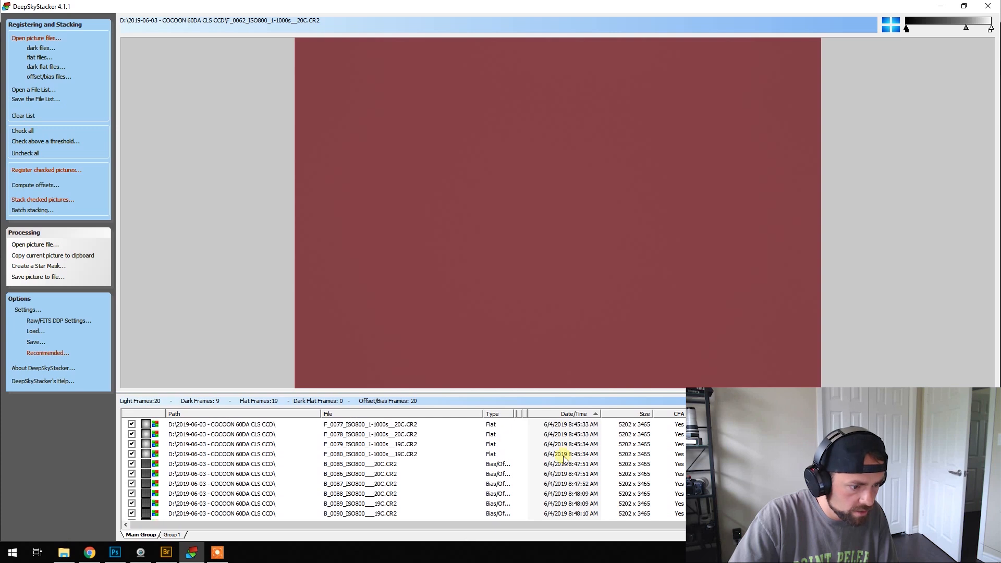
pyautogui.click(521, 464)
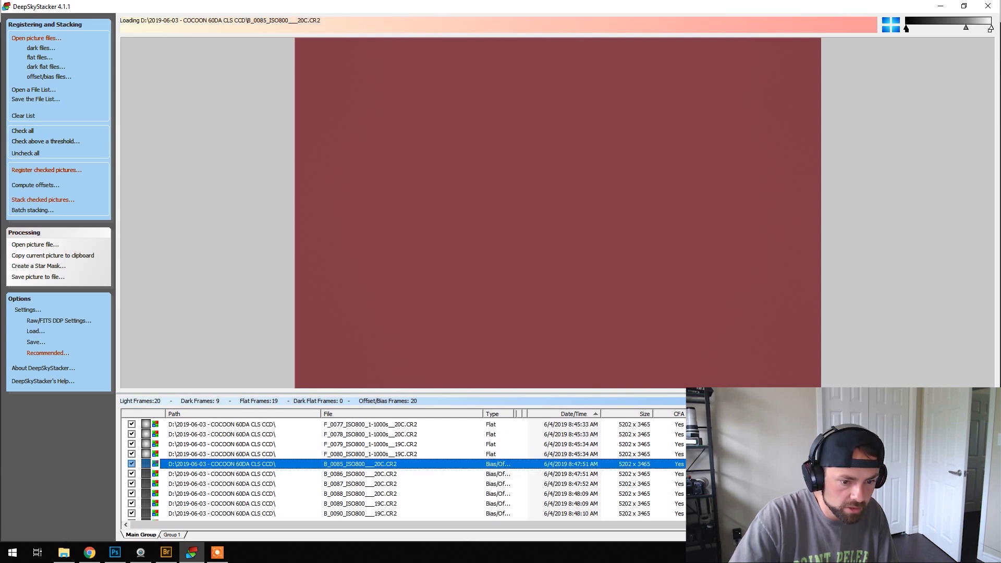
pyautogui.scroll(-5, 401, 469)
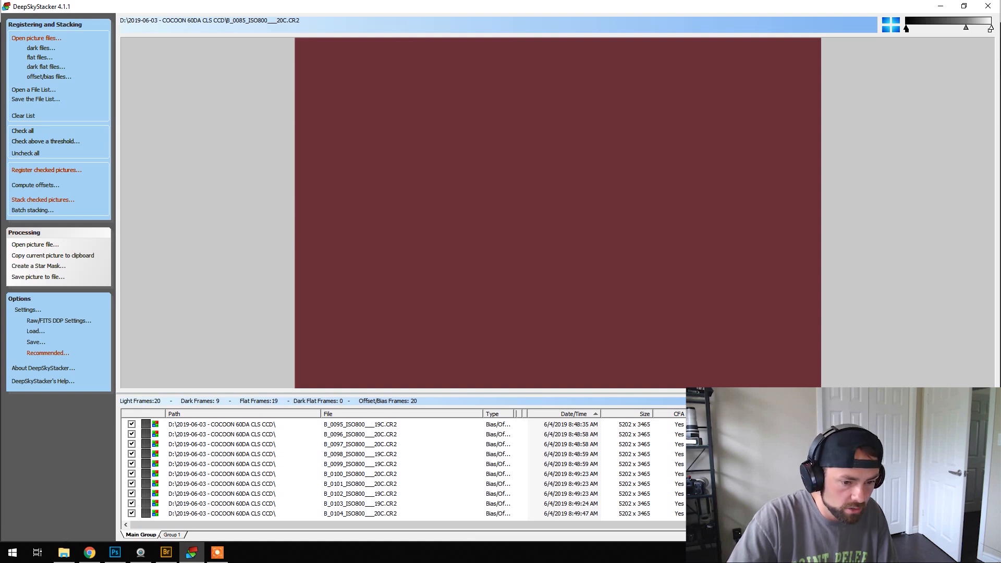
pyautogui.scroll(2, 401, 469)
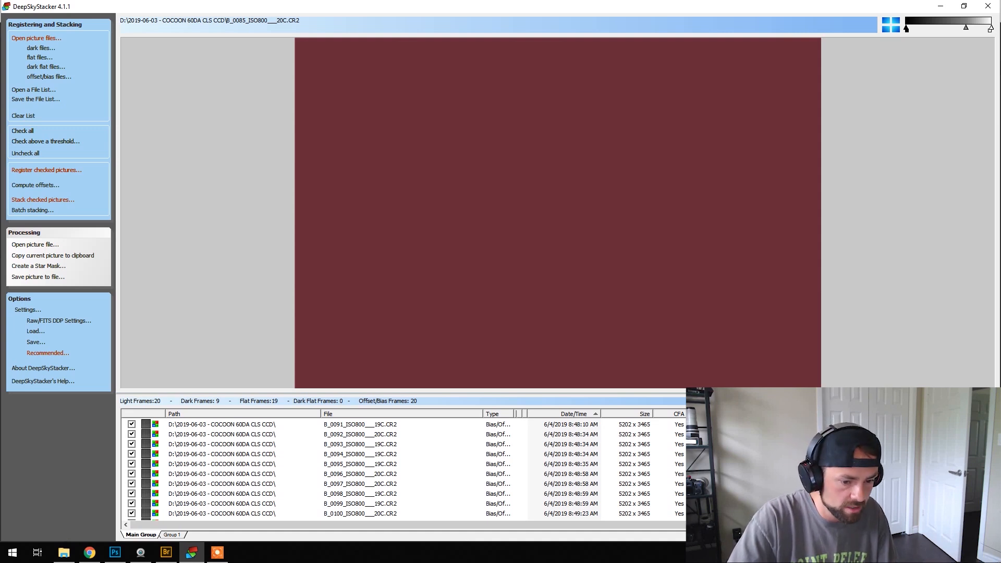
pyautogui.scroll(3, 401, 469)
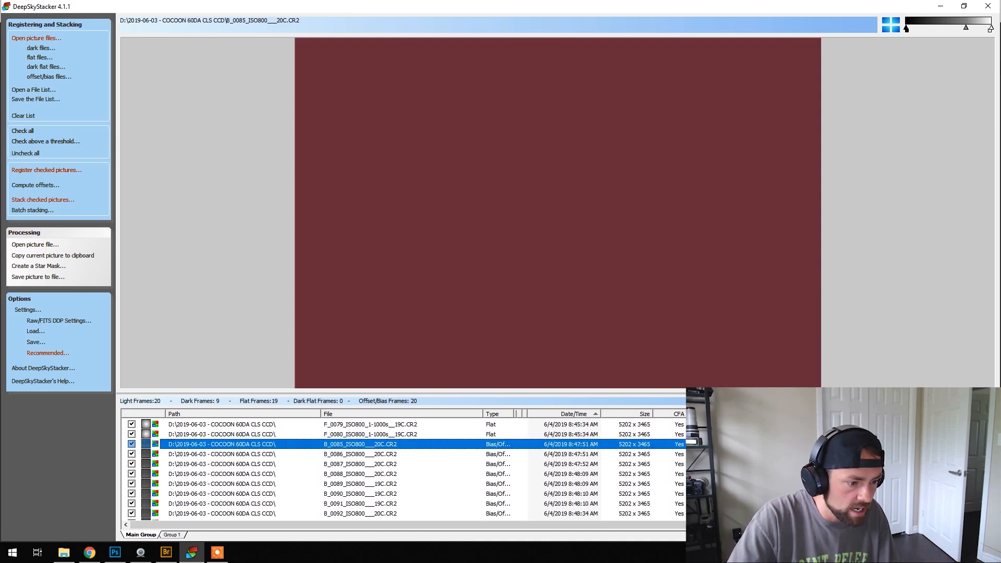
# - Compare the previews of bias frames B_0085, B_0087 and B_0104, and look through the complete file list
pyautogui.click(635, 444)
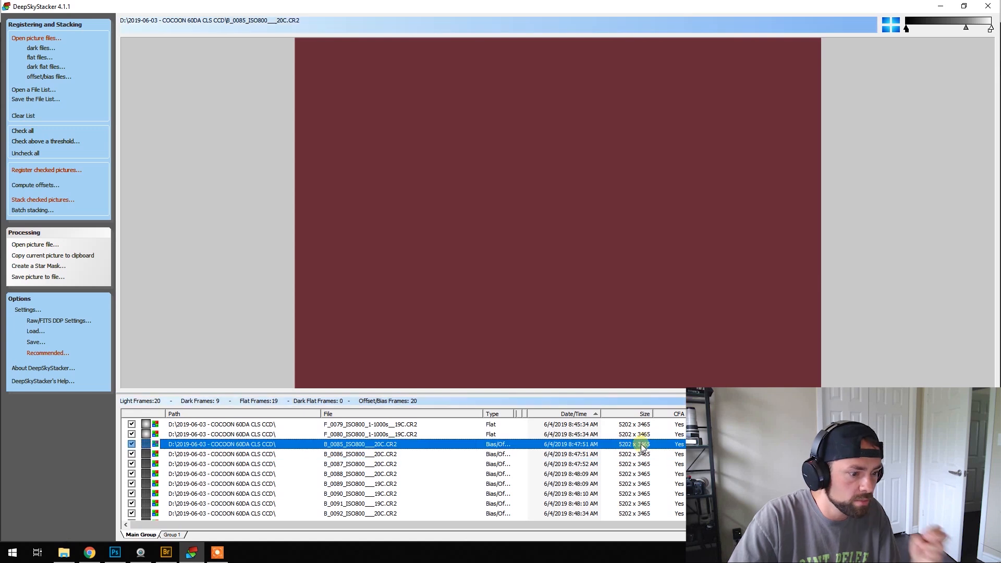
pyautogui.click(627, 464)
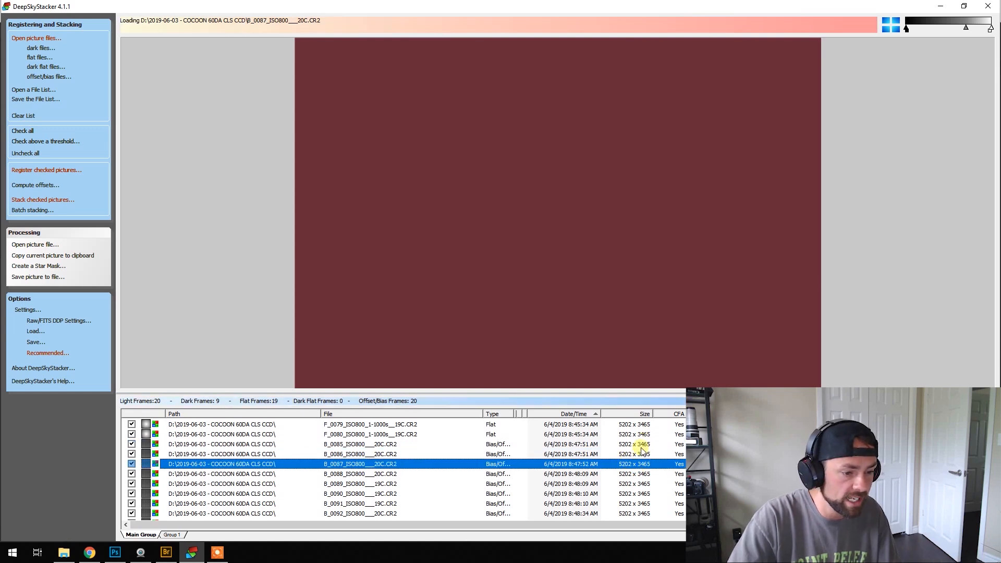
pyautogui.click(644, 444)
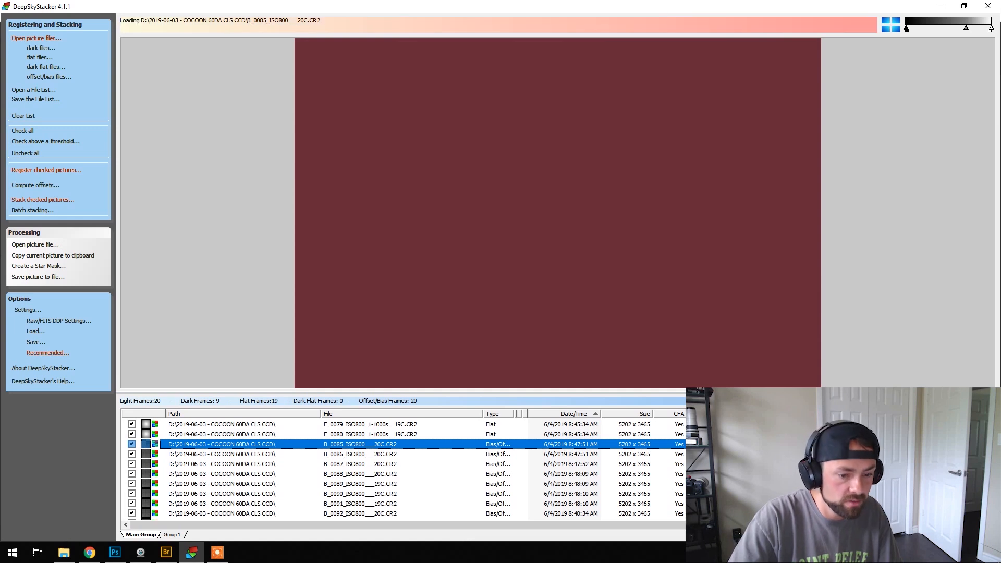
pyautogui.scroll(-4, 401, 469)
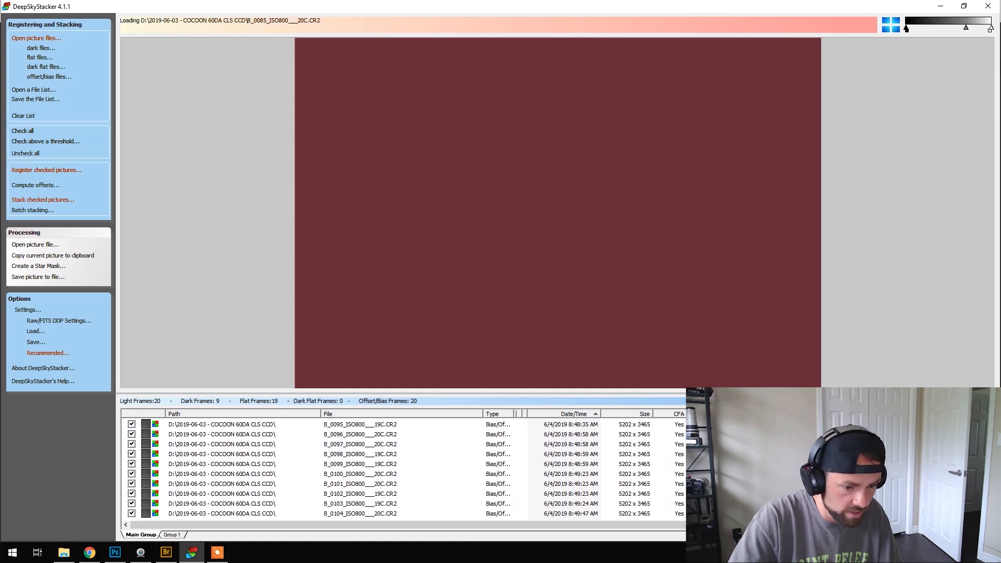
pyautogui.click(551, 513)
pyautogui.scroll(1, 551, 513)
pyautogui.scroll(4, 401, 469)
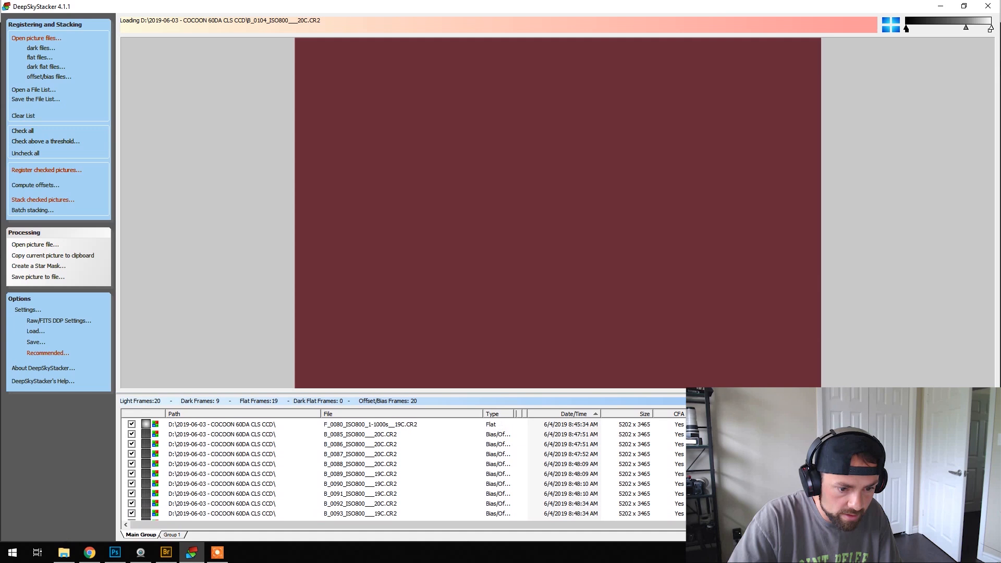
pyautogui.scroll(15, 401, 469)
pyautogui.scroll(-7, 401, 469)
pyautogui.scroll(-8, 401, 469)
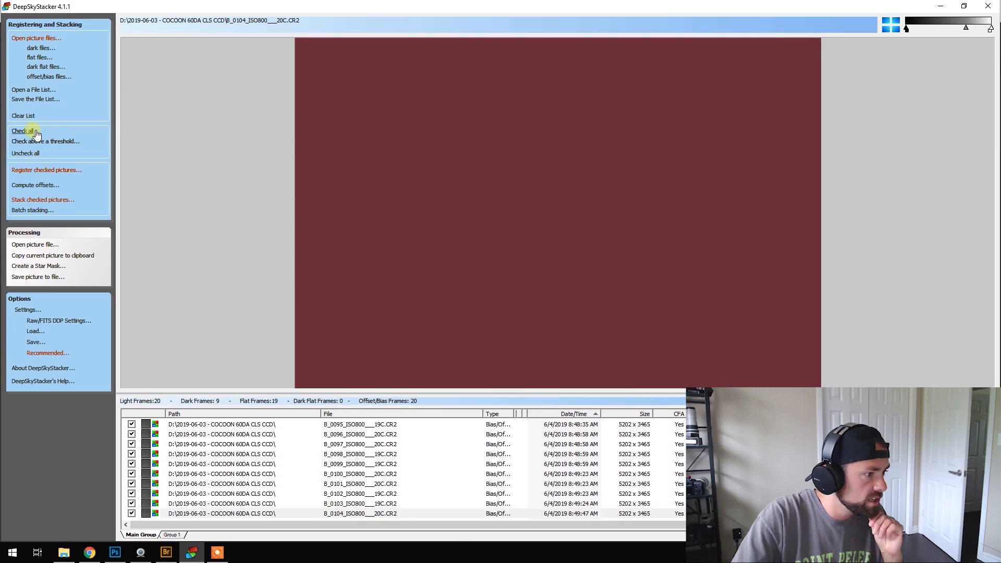
# - Start registering the checked pictures and apply the recommended Bilinear debayering setting
pyautogui.click(69, 172)
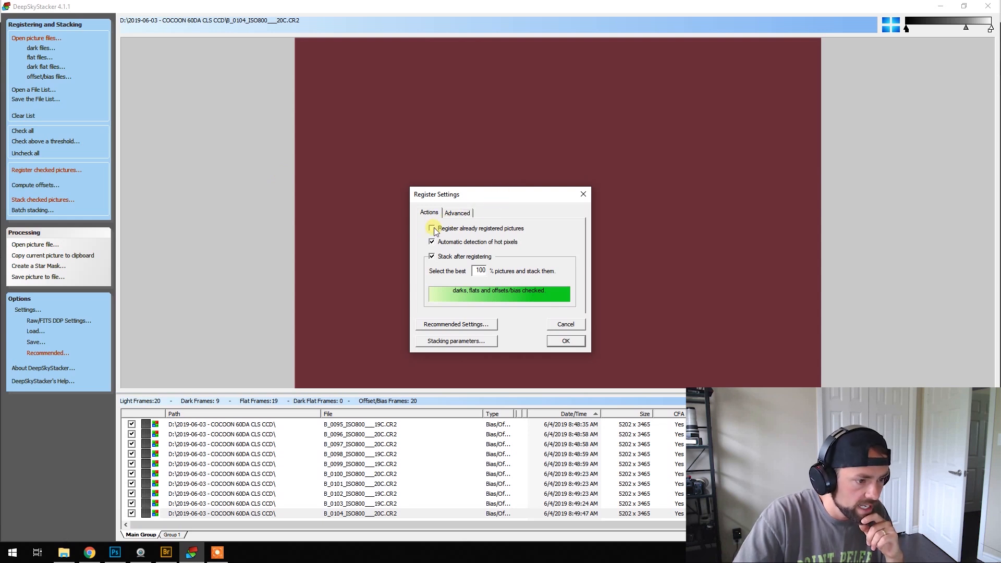
pyautogui.moveTo(516, 201); pyautogui.dragTo(526, 201)
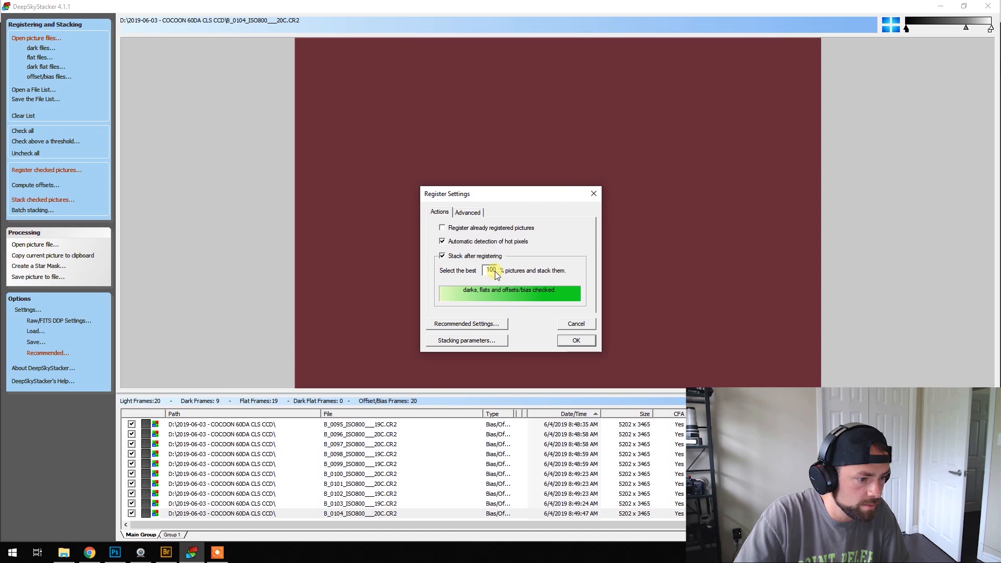
pyautogui.click(495, 324)
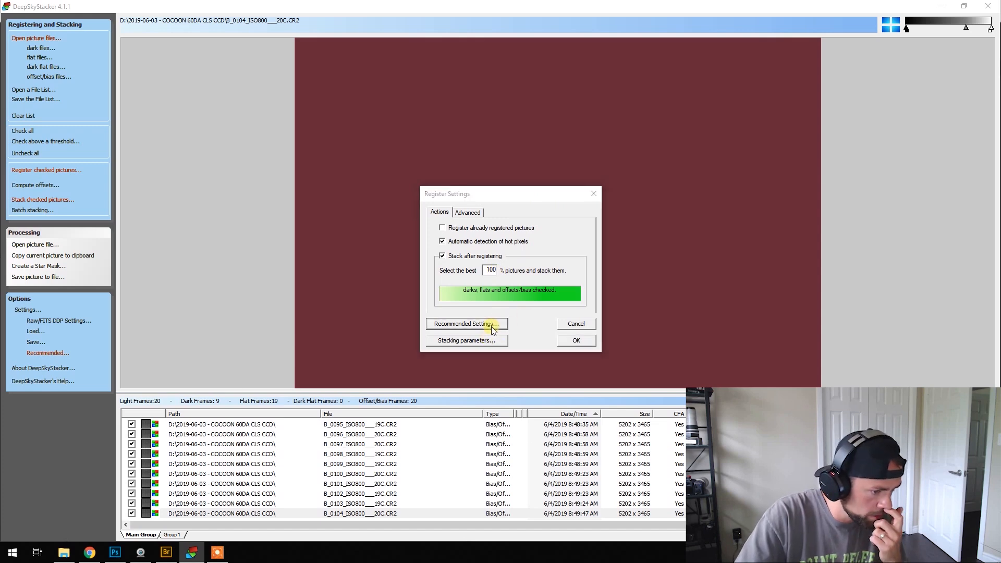
pyautogui.moveTo(456, 120); pyautogui.dragTo(475, 115)
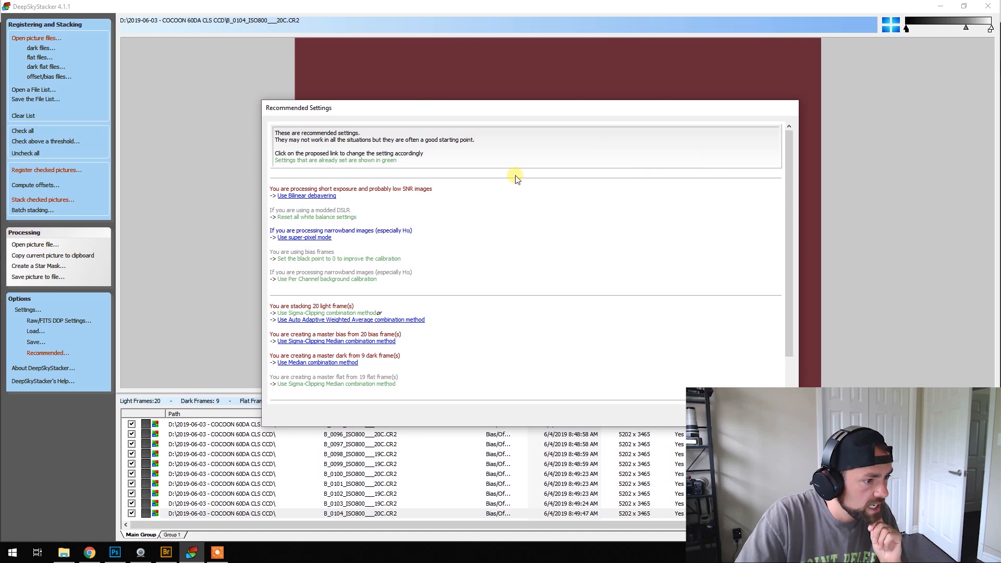
pyautogui.click(333, 197)
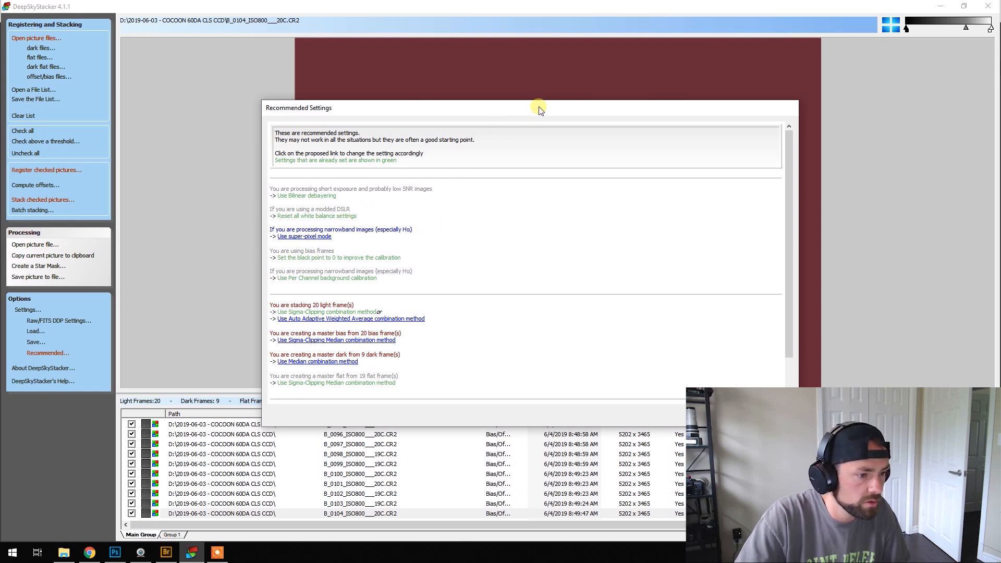
# - Apply the recommended Sigma-Clipping Median method for the master bias and Median method for the master dark, then close the recommendations
pyautogui.moveTo(538, 107); pyautogui.dragTo(557, 100)
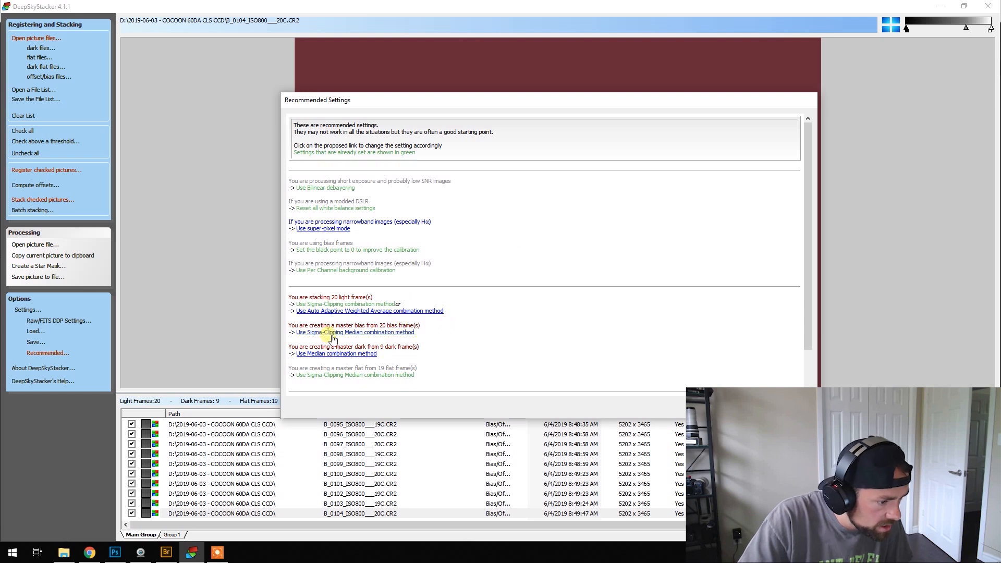
pyautogui.click(370, 334)
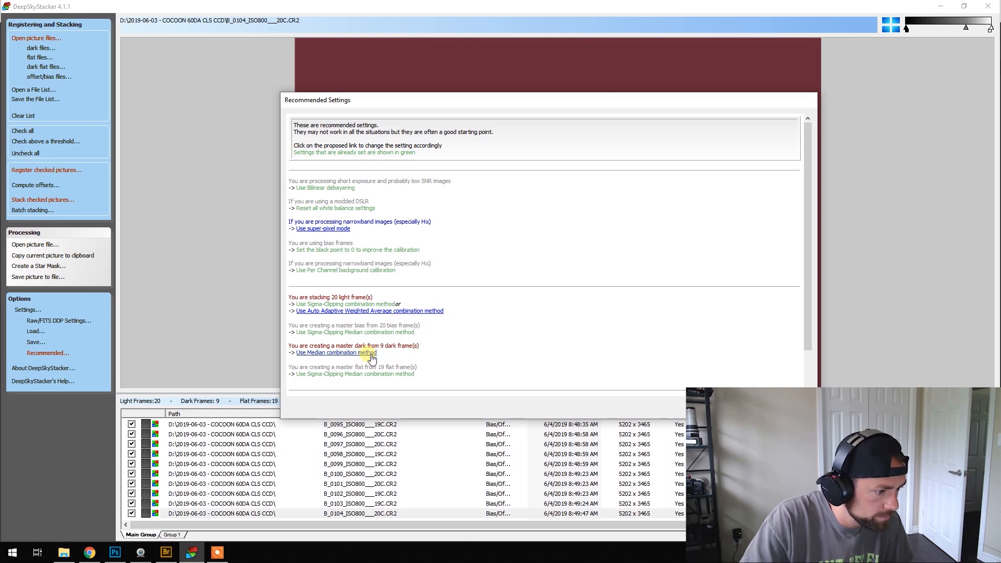
pyautogui.click(370, 355)
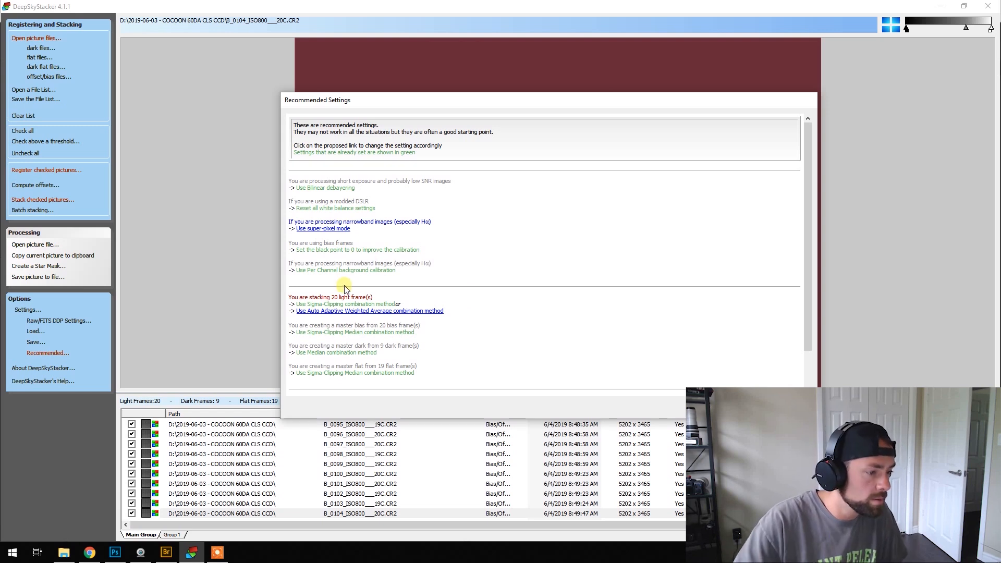
pyautogui.moveTo(810, 166); pyautogui.dragTo(797, 206)
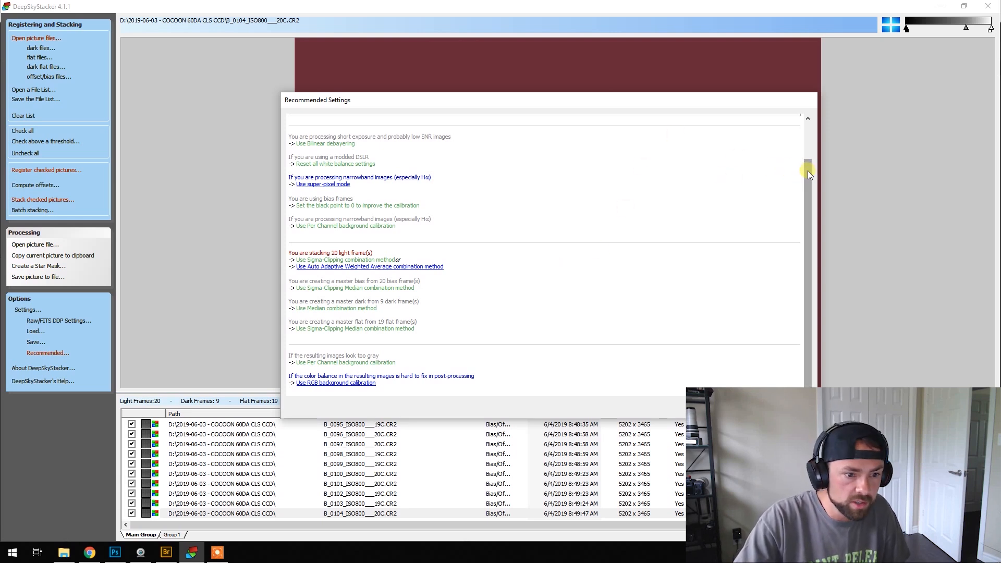
pyautogui.moveTo(808, 170); pyautogui.dragTo(792, 136)
pyautogui.moveTo(634, 111); pyautogui.dragTo(639, 96)
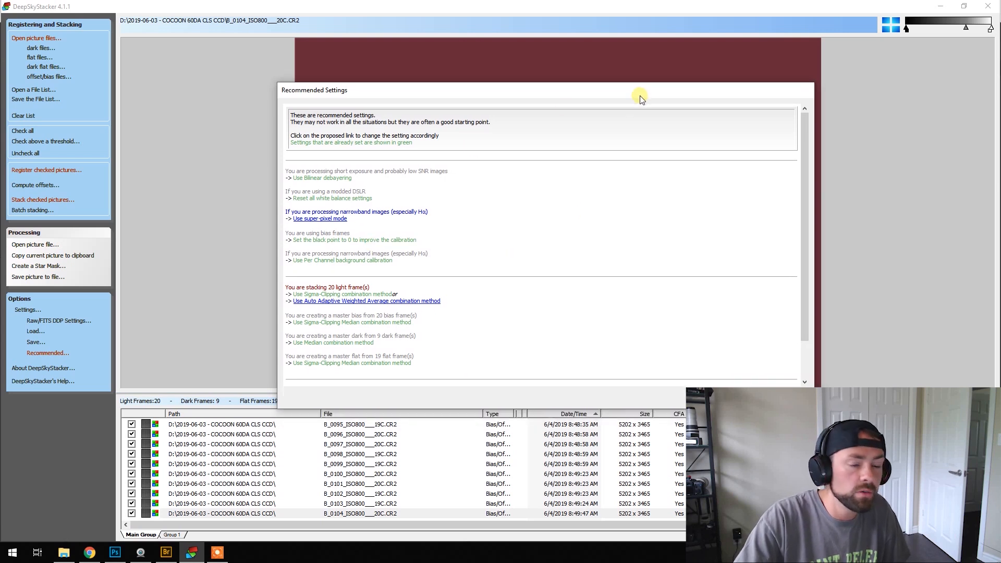
pyautogui.moveTo(806, 155); pyautogui.dragTo(796, 216)
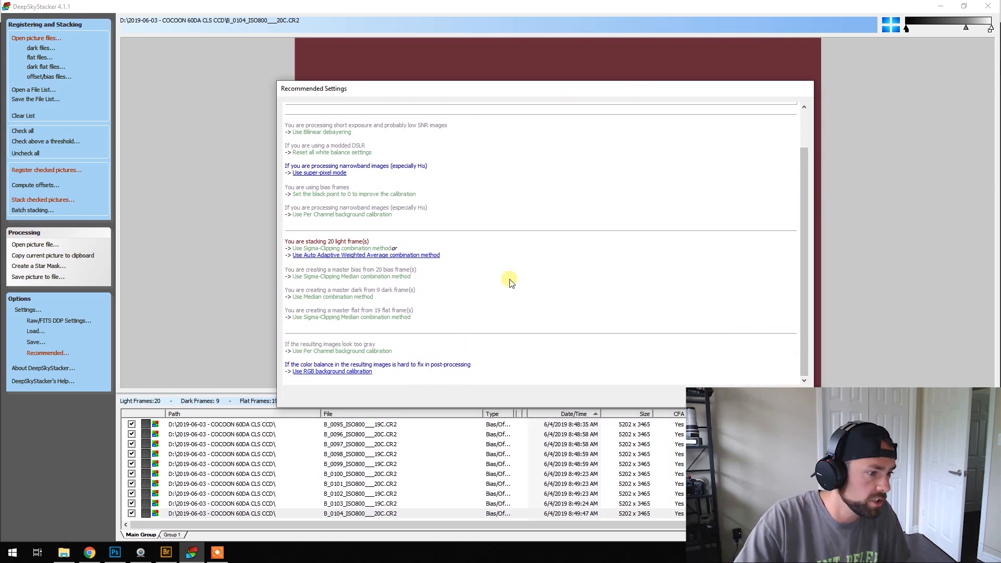
pyautogui.click(743, 392)
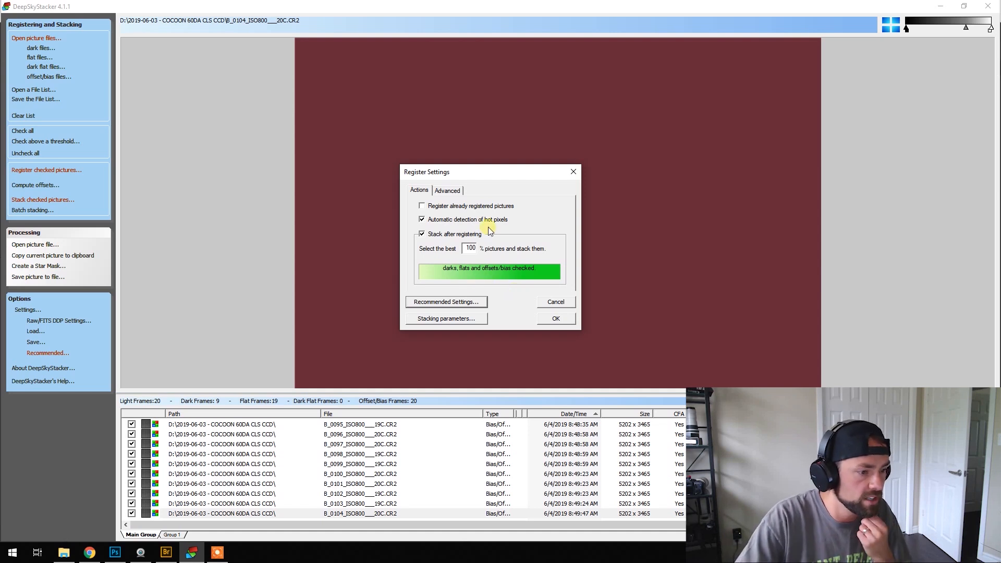
# - Disable 2x Drizzle in the stacking parameters, keeping Standard Mode for the result
pyautogui.click(460, 319)
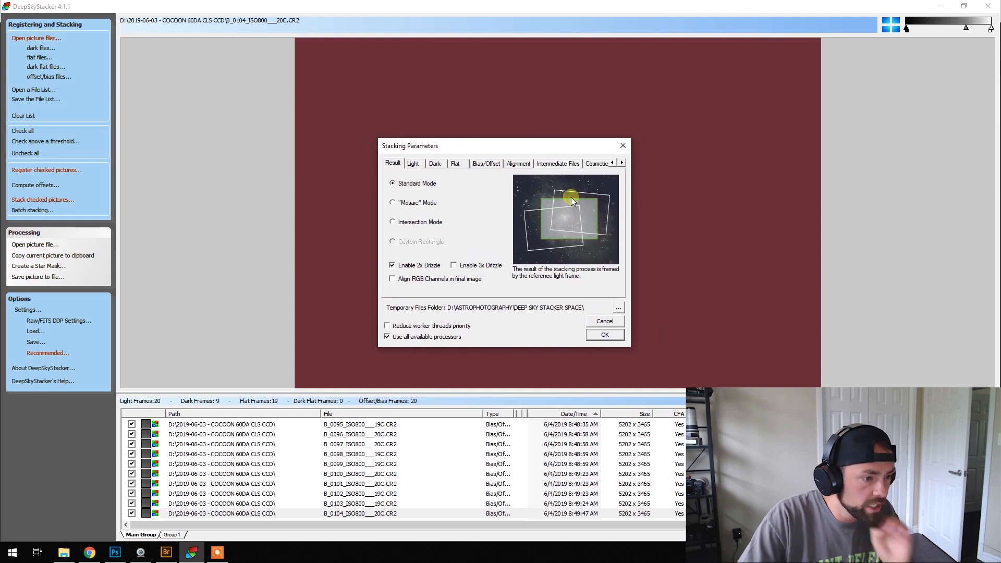
pyautogui.click(392, 266)
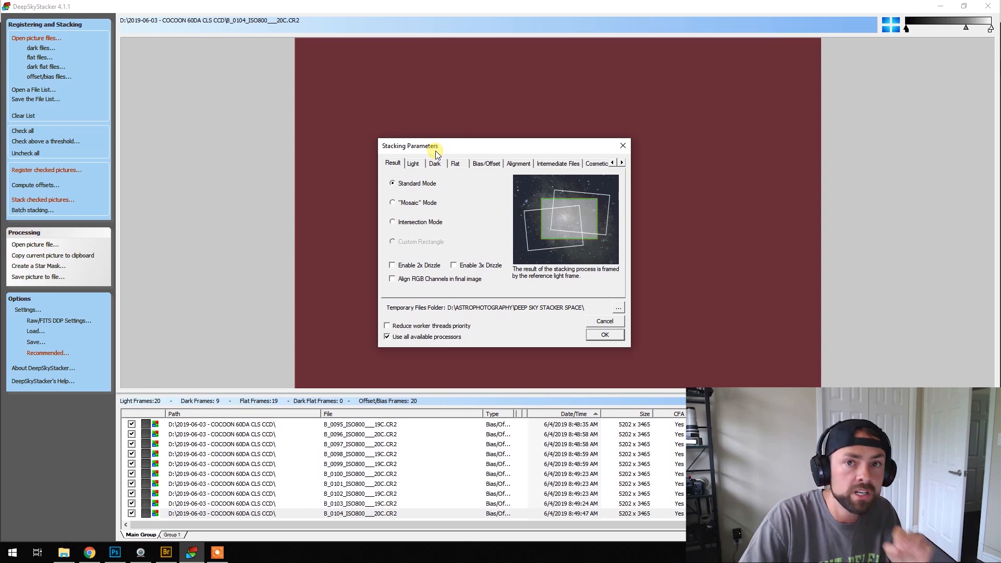
# - Review the stacking modes set for the different frame types and accept the stacking parameters
pyautogui.click(416, 164)
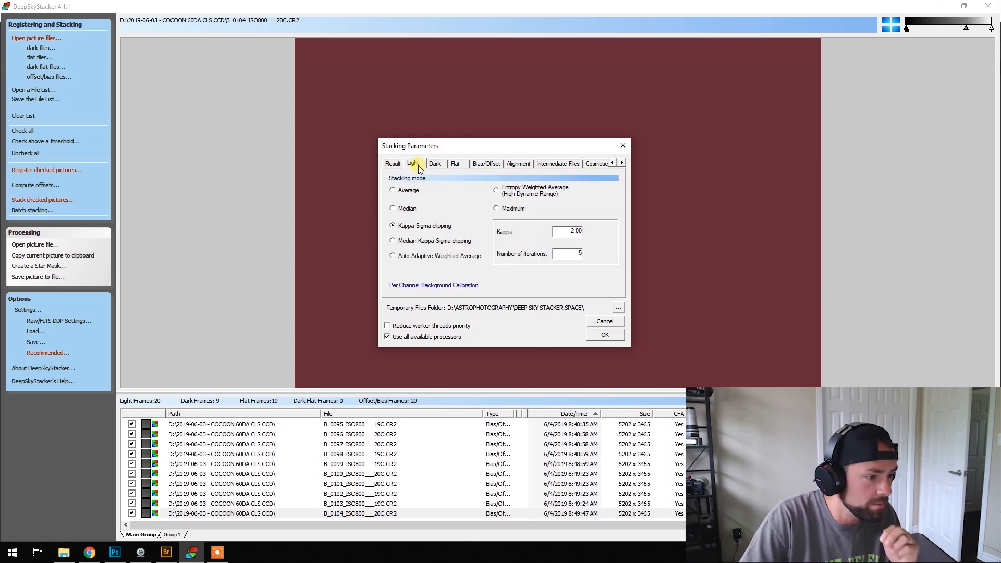
pyautogui.moveTo(492, 146); pyautogui.dragTo(521, 145)
pyautogui.click(467, 163)
pyautogui.click(489, 161)
pyautogui.click(518, 162)
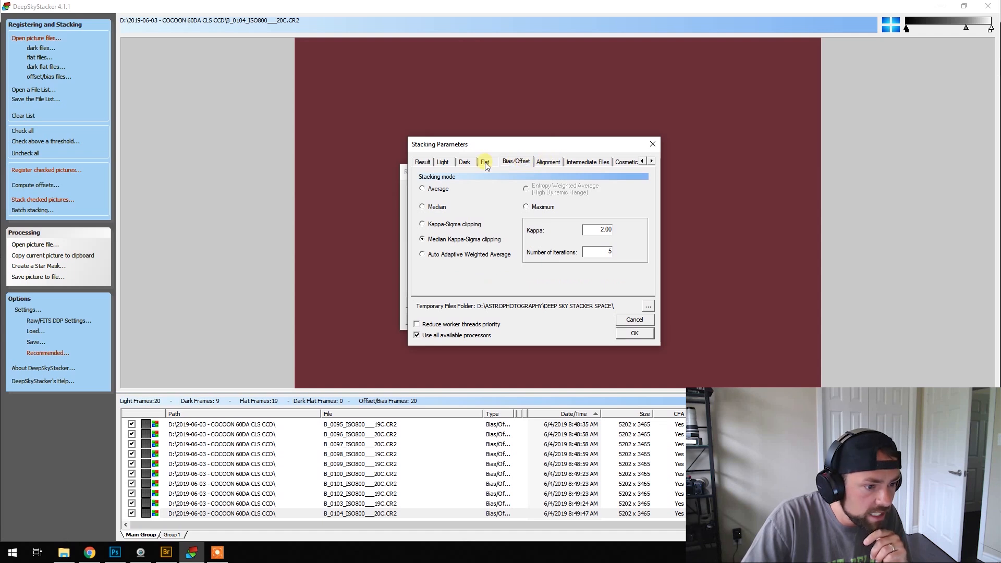
pyautogui.click(467, 161)
pyautogui.click(454, 161)
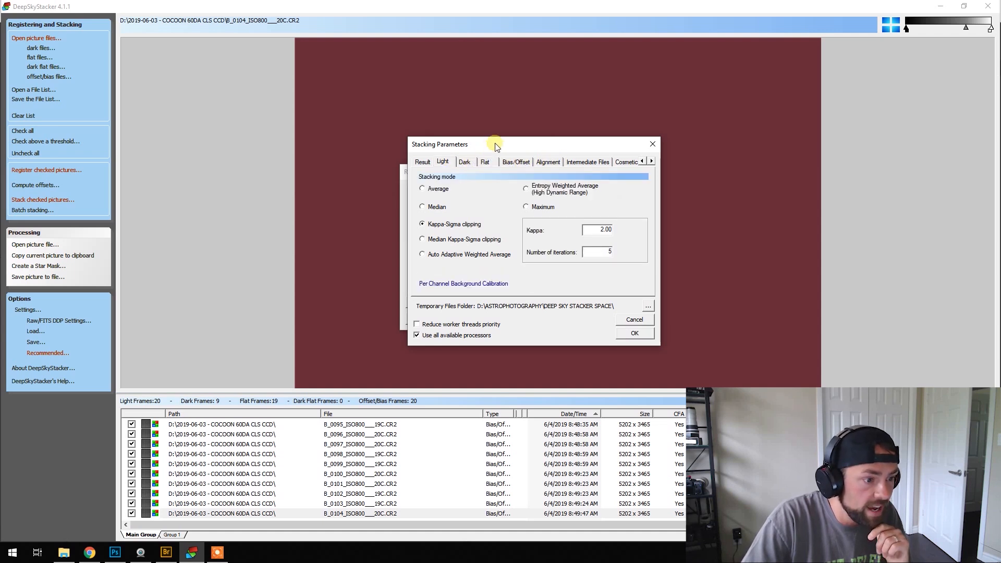
pyautogui.moveTo(491, 145); pyautogui.dragTo(481, 142)
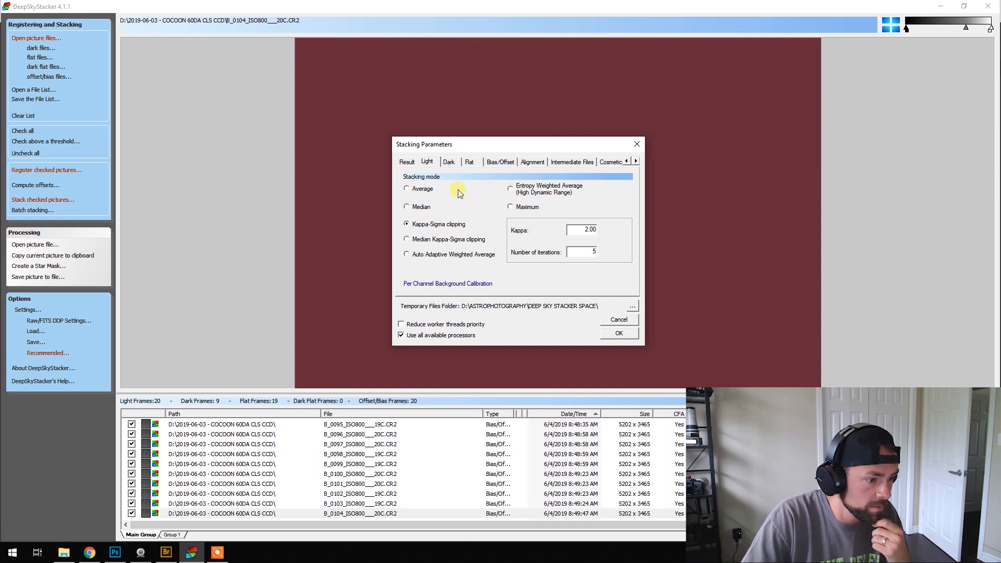
pyautogui.click(407, 162)
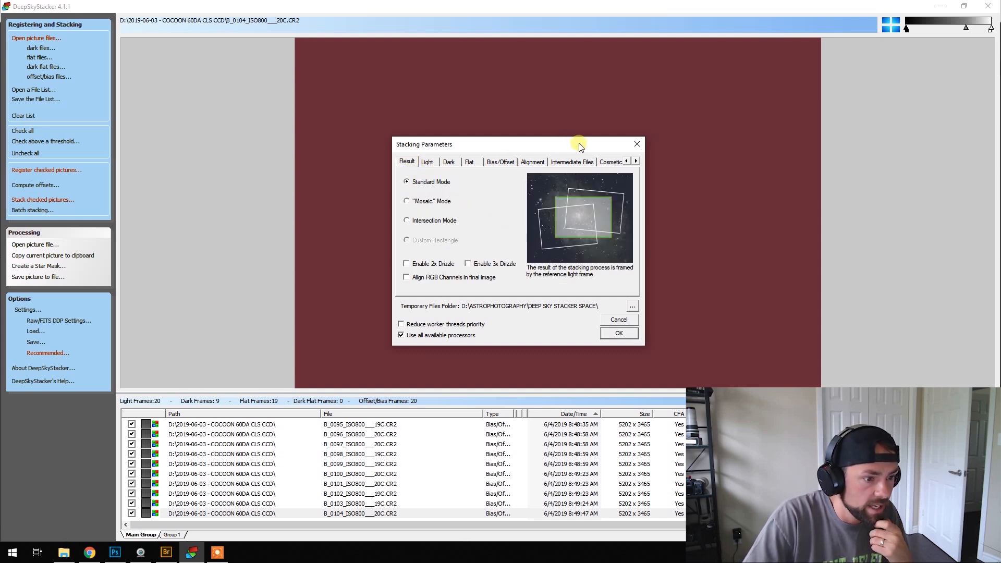
pyautogui.moveTo(577, 143); pyautogui.dragTo(574, 141)
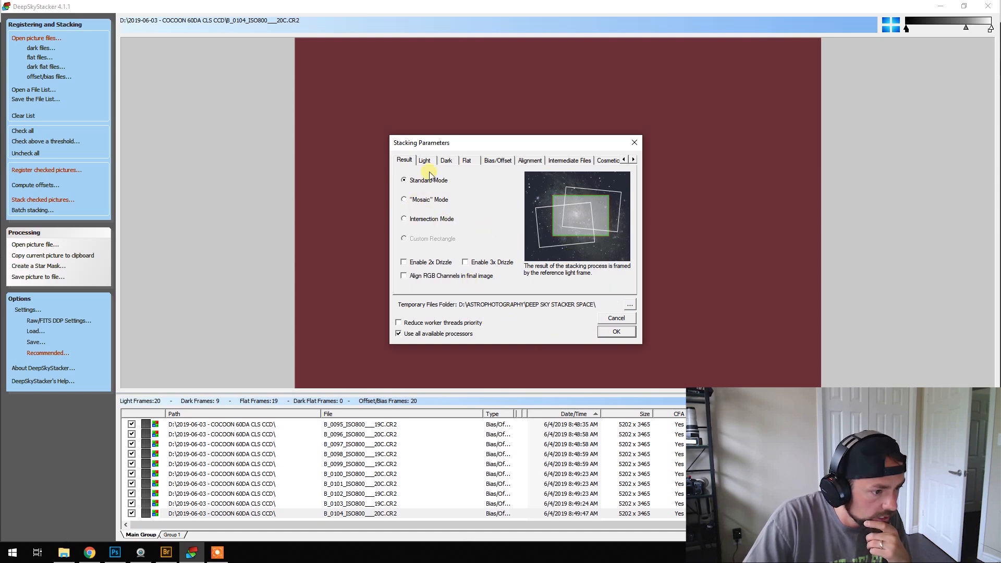
pyautogui.click(615, 331)
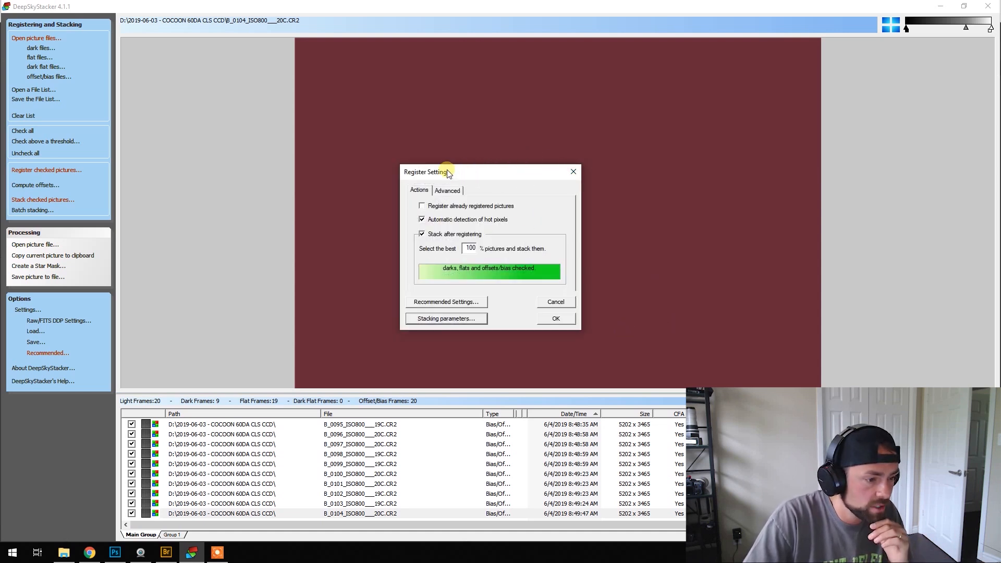
# - Enable registering of already registered pictures in the register settings
pyautogui.moveTo(510, 179); pyautogui.dragTo(529, 178)
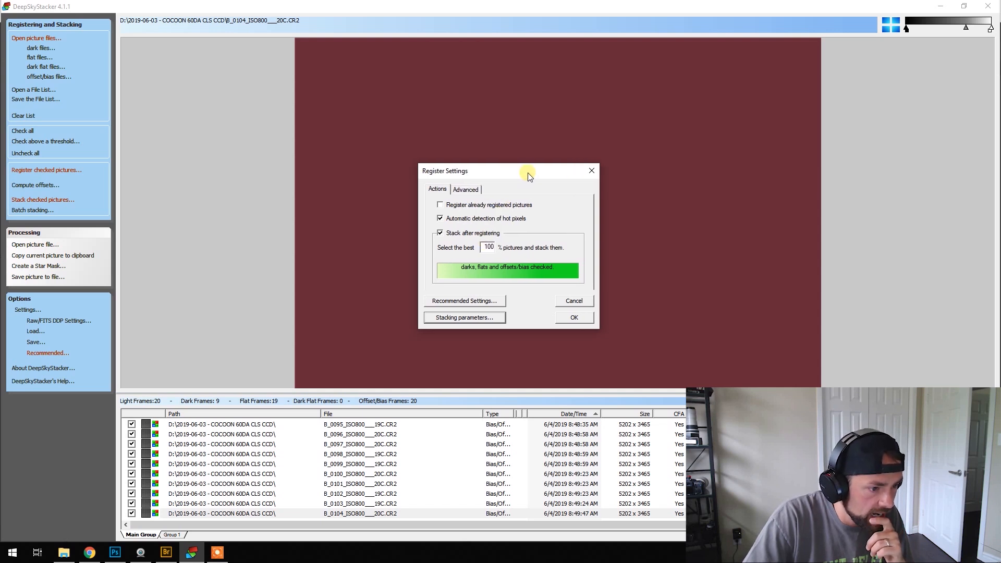
pyautogui.click(441, 205)
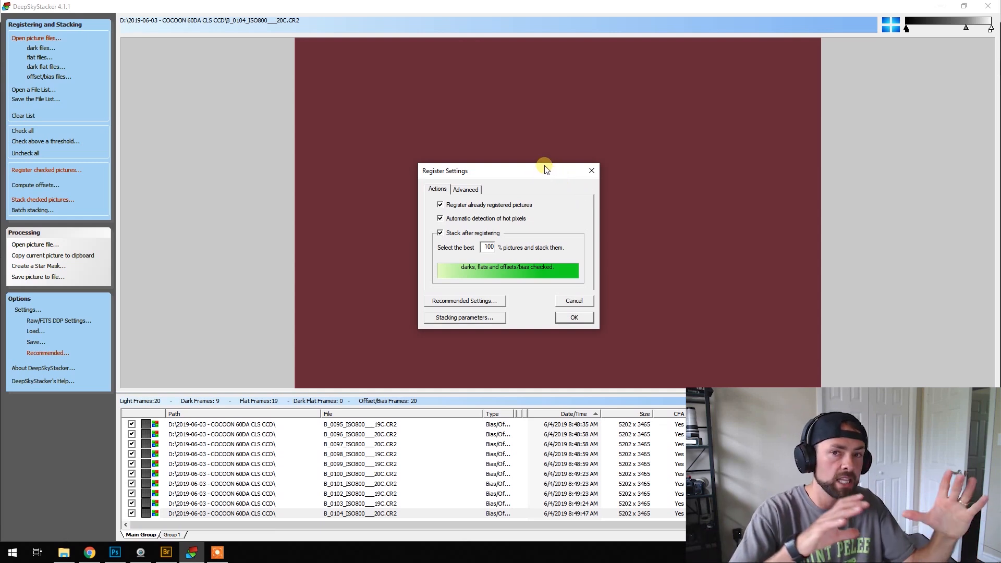
pyautogui.moveTo(524, 171); pyautogui.dragTo(521, 164)
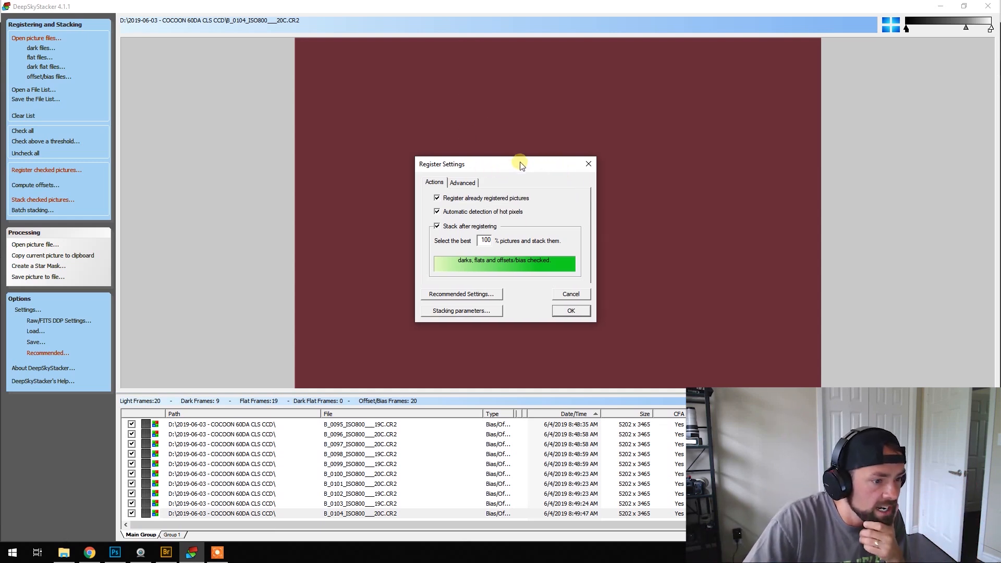
# - Compute the number of detected stars at star detection thresholds of 30% and 10%
pyautogui.click(473, 180)
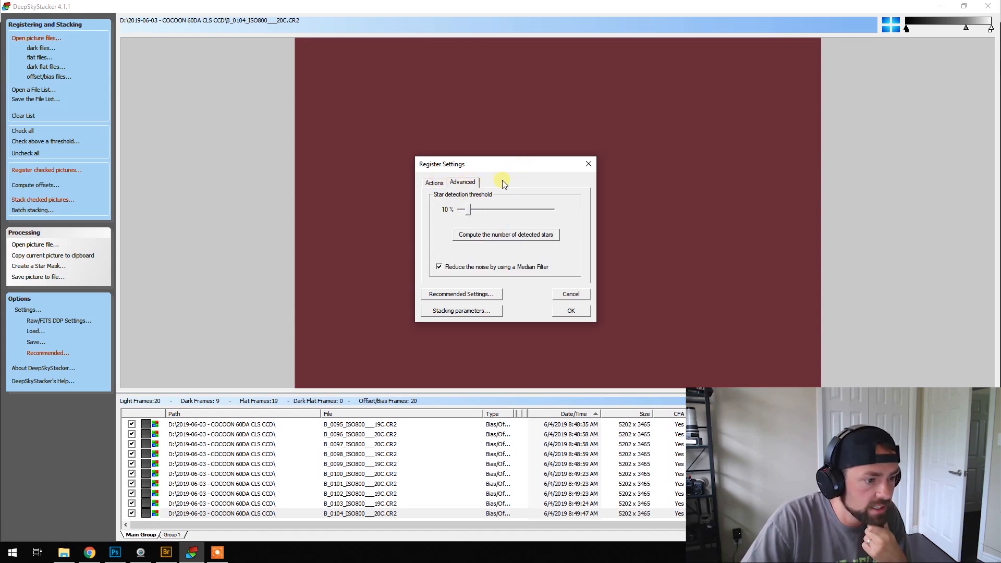
pyautogui.moveTo(470, 212); pyautogui.dragTo(490, 209)
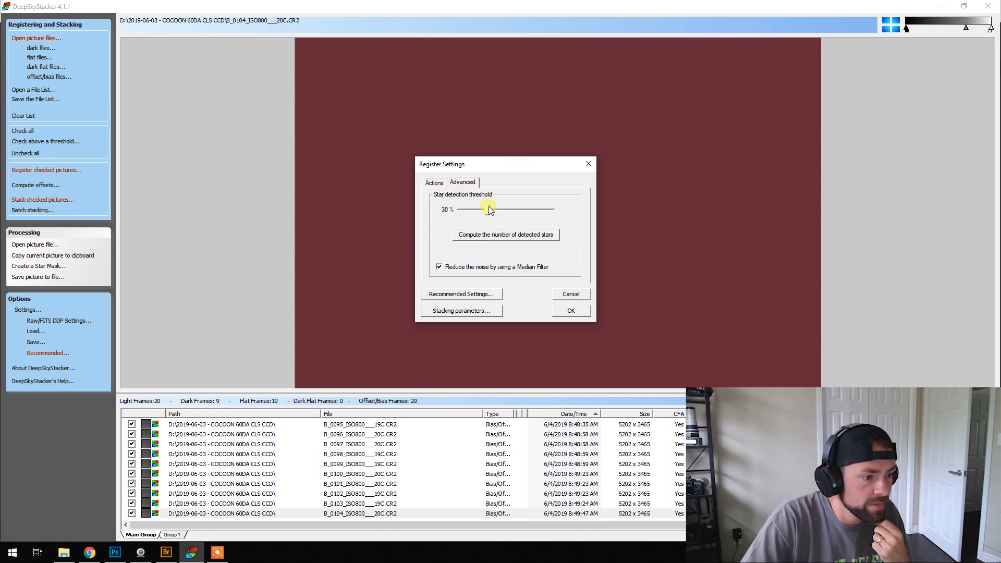
pyautogui.click(509, 235)
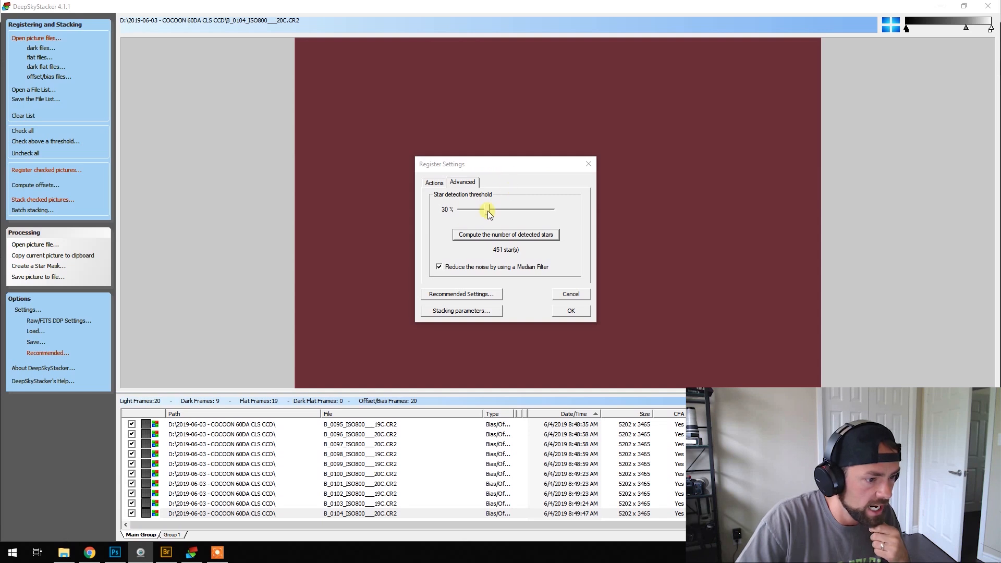
pyautogui.moveTo(487, 211); pyautogui.dragTo(472, 211)
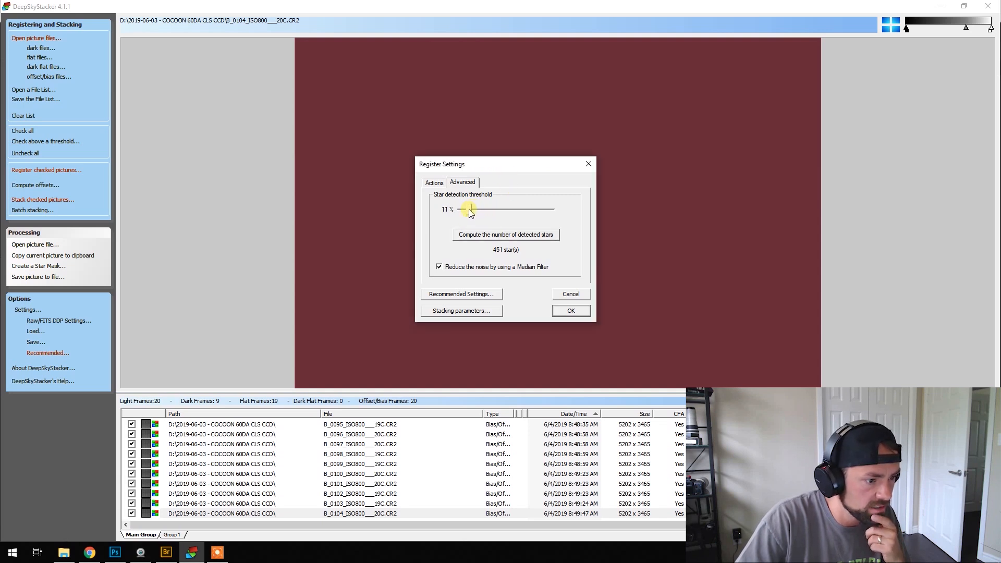
pyautogui.click(501, 235)
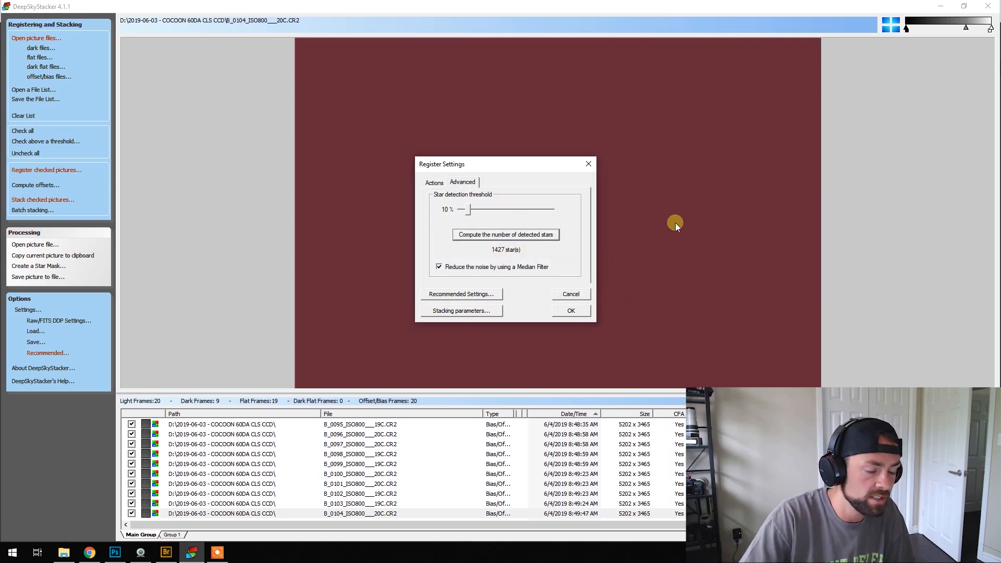
# - Set the star detection threshold to 35%, compute the number of detected stars and accept the register settings
pyautogui.moveTo(469, 215); pyautogui.dragTo(485, 212)
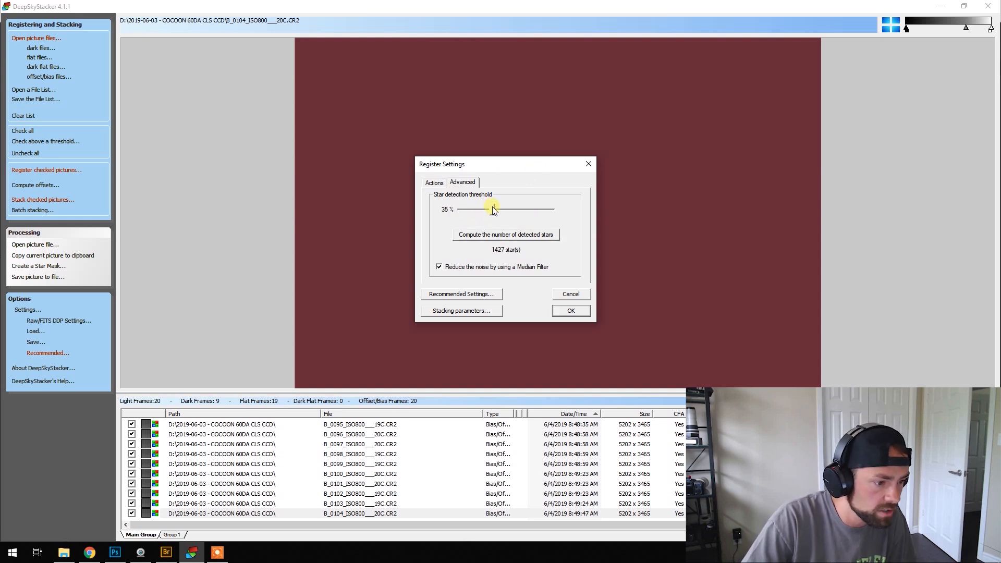
pyautogui.click(511, 234)
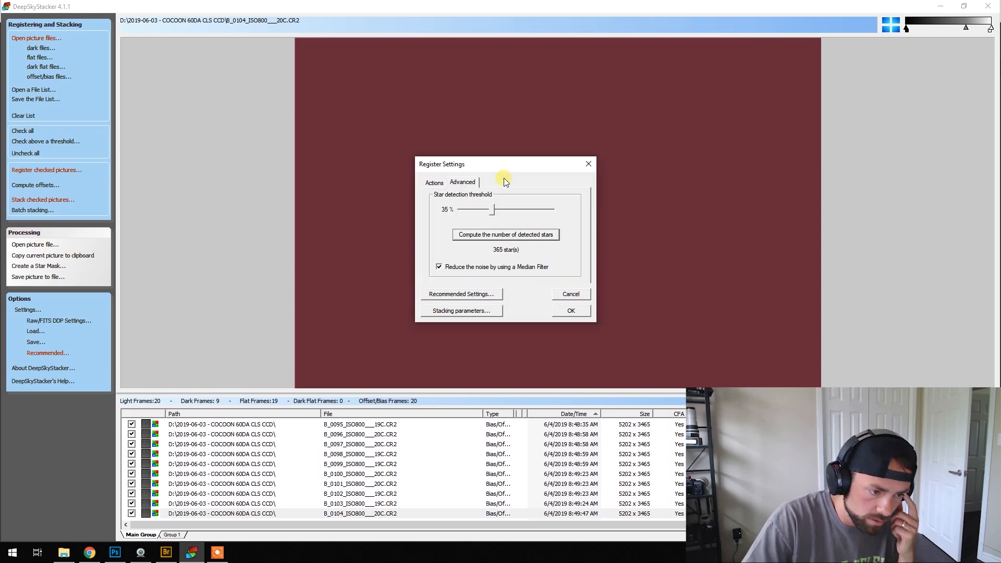
pyautogui.click(571, 310)
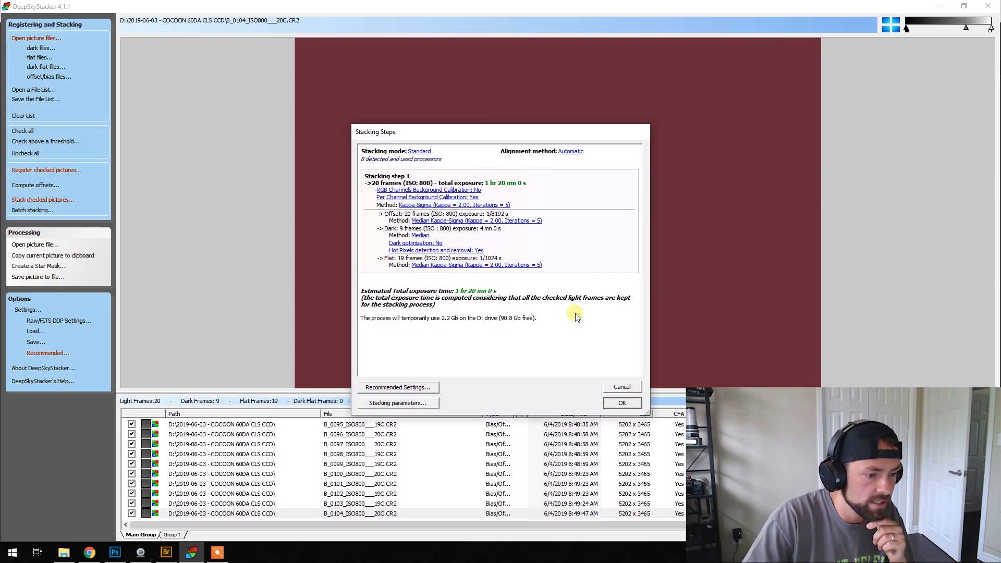
# - Review the stacking steps summary and start registering and stacking the frames
pyautogui.moveTo(552, 133); pyautogui.dragTo(576, 86)
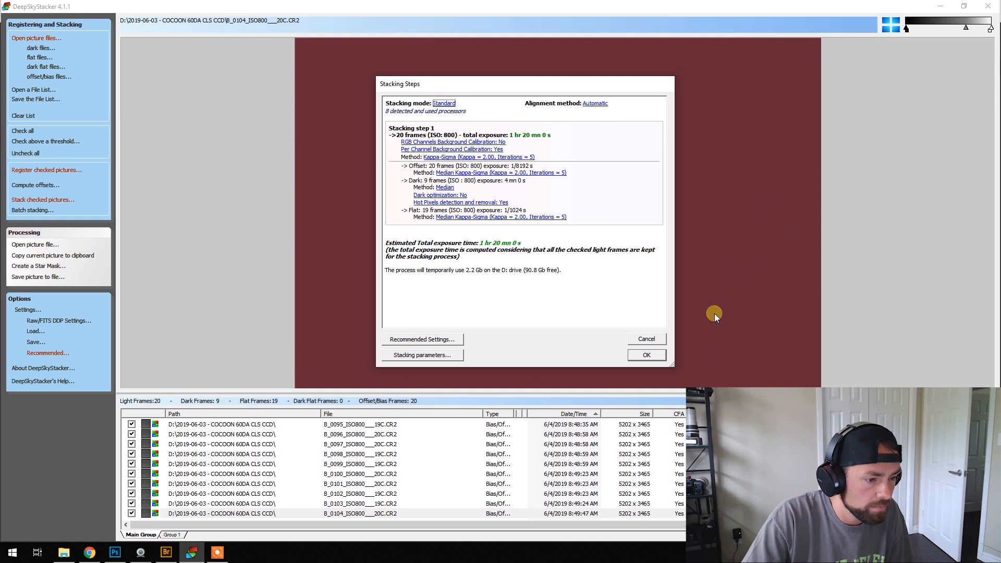
pyautogui.click(655, 358)
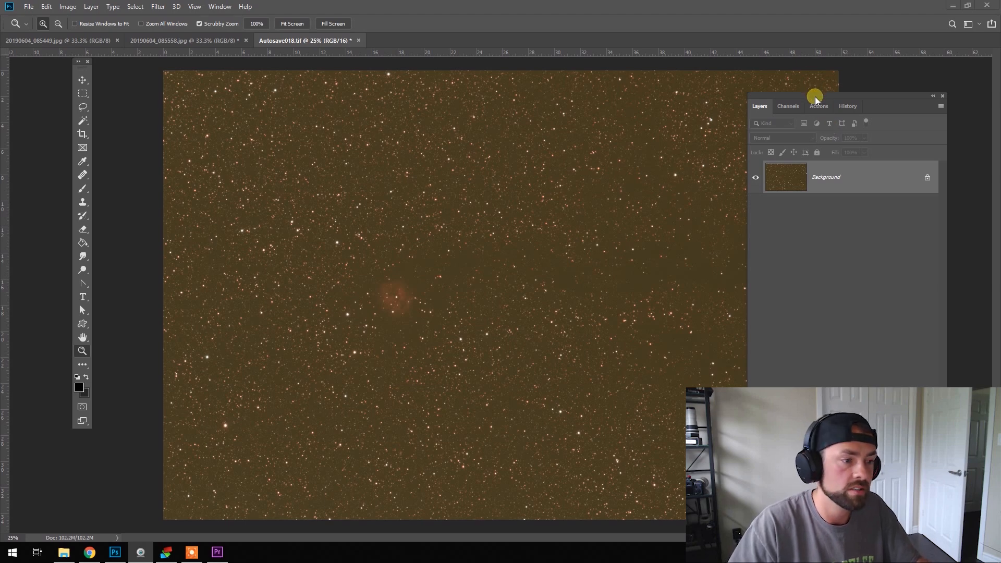
# - Switch to Photoshop and apply a Levels adjustment to Autosave018.tif with the RGB black input level set to 14
pyautogui.moveTo(814, 97); pyautogui.dragTo(825, 99)
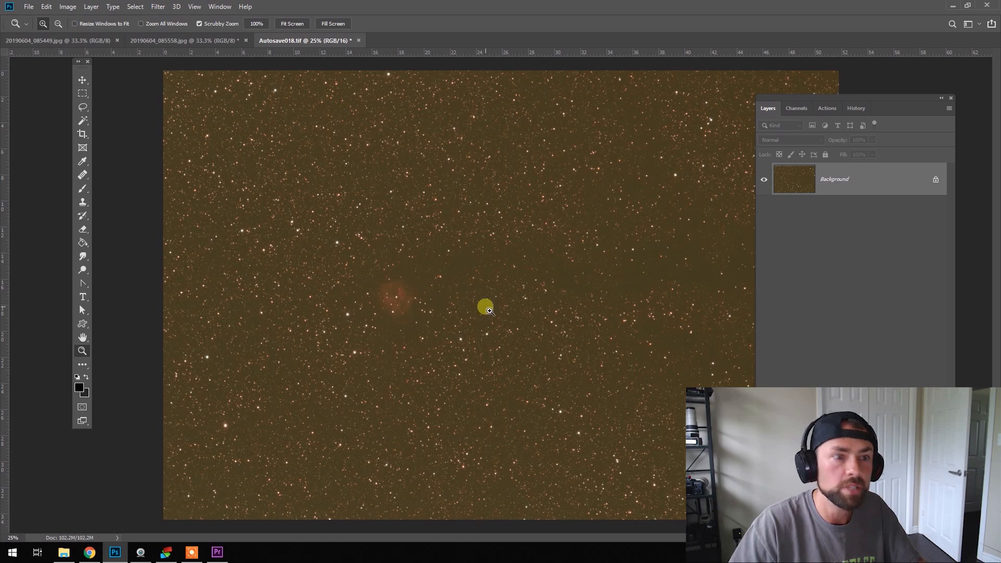
pyautogui.click(498, 334)
pyautogui.click(467, 373)
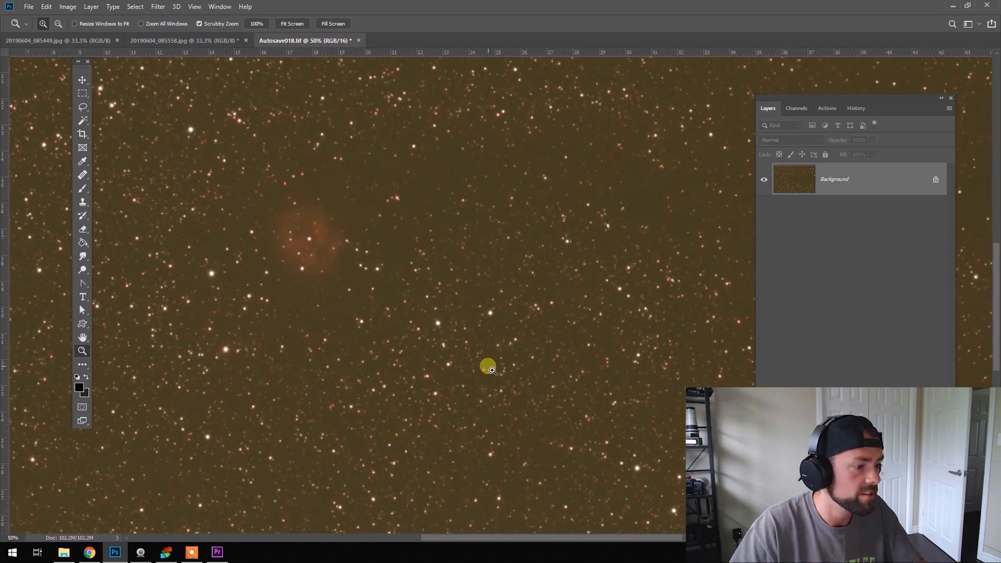
pyautogui.moveTo(288, 382); pyautogui.dragTo(494, 306)
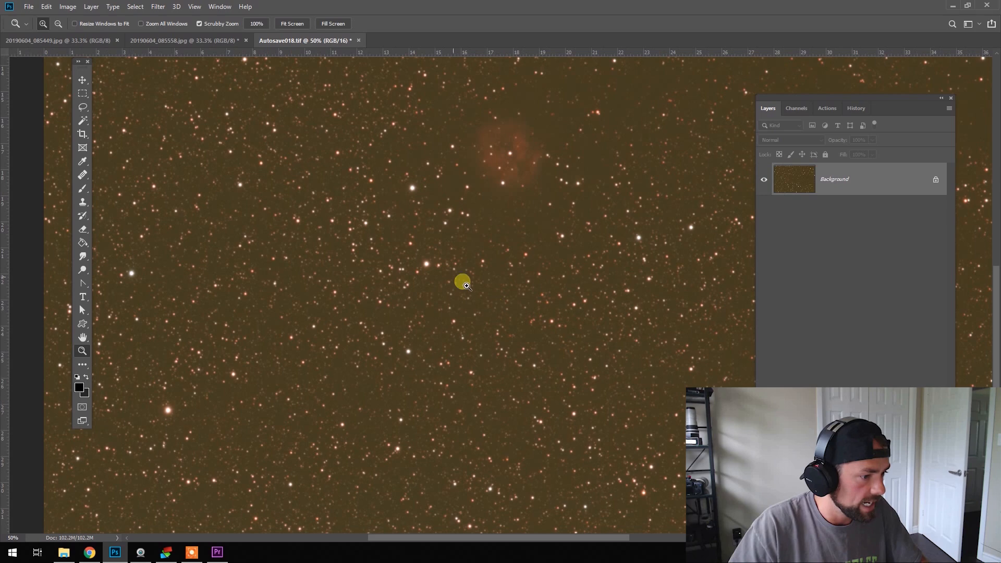
pyautogui.click(72, 9)
pyautogui.moveTo(104, 34)
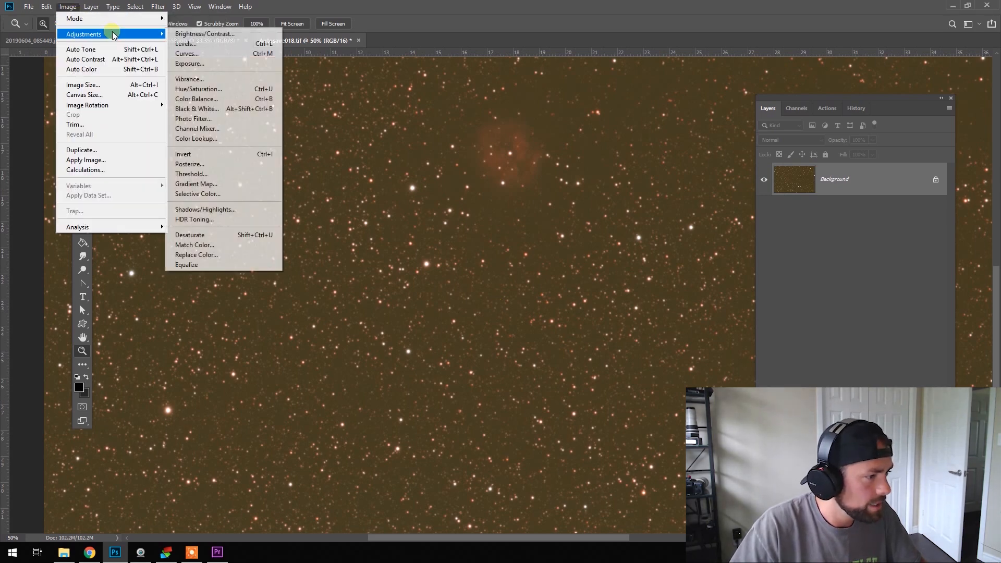
pyautogui.click(203, 45)
pyautogui.moveTo(627, 251); pyautogui.dragTo(632, 249)
pyautogui.click(798, 151)
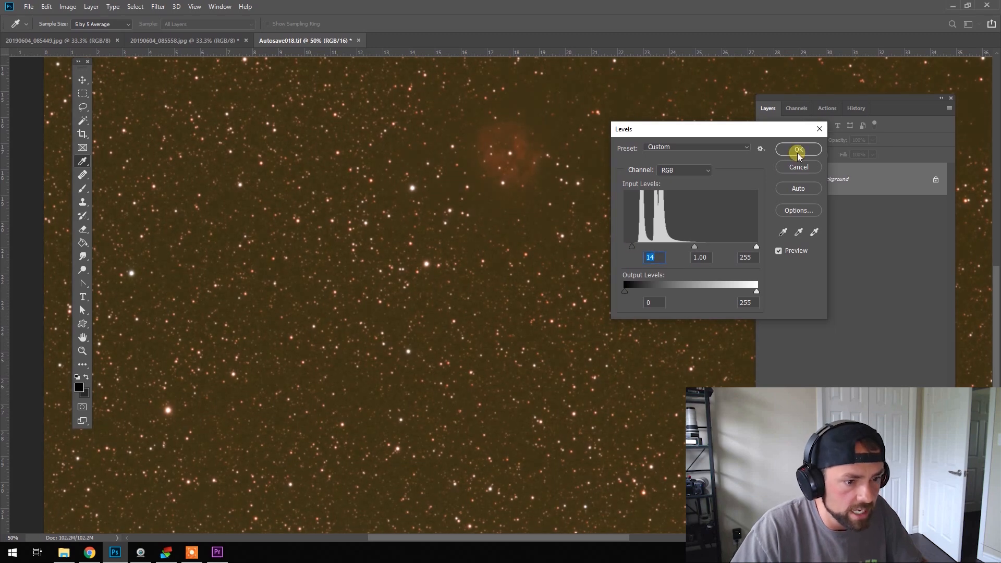
pyautogui.press('z')
pyautogui.moveTo(570, 359); pyautogui.dragTo(474, 298)
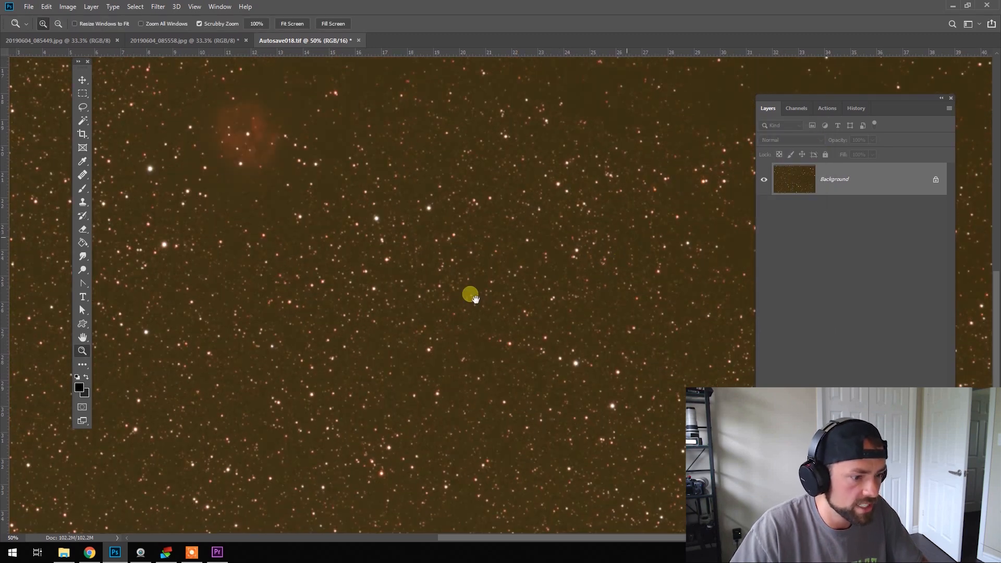
# - Add a Threshold adjustment layer above the Background and set its threshold level to 59
pyautogui.click(91, 7)
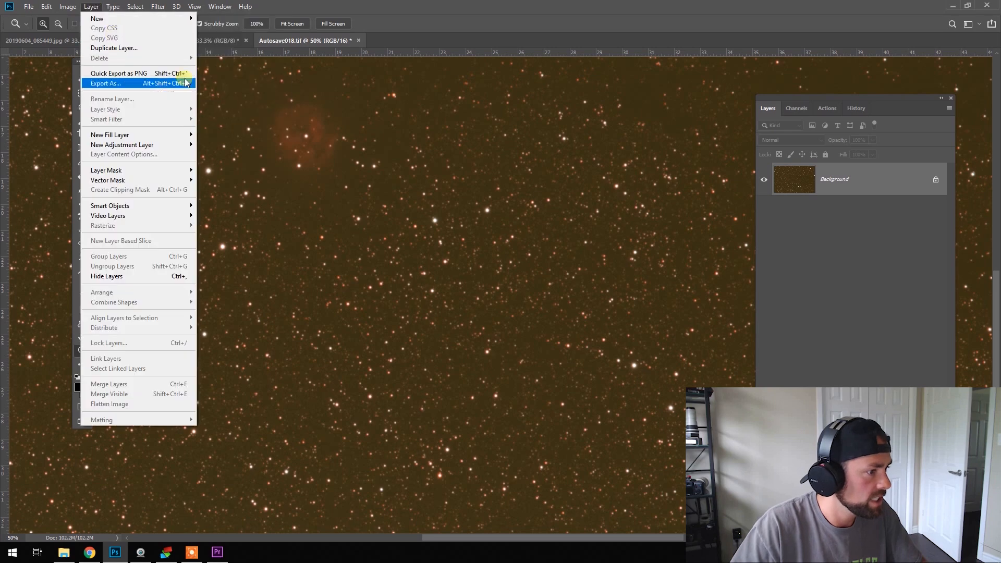
pyautogui.moveTo(174, 144)
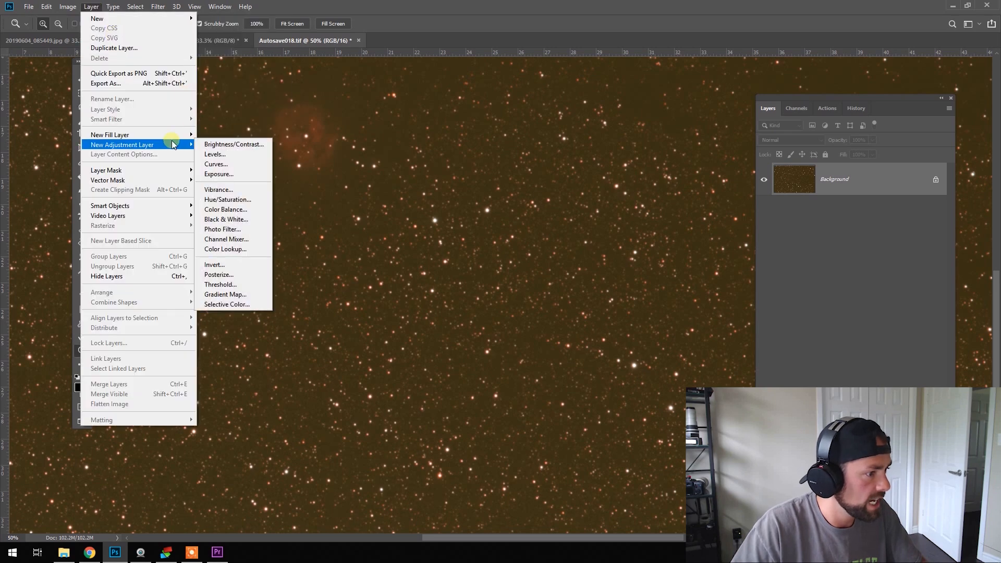
pyautogui.click(250, 284)
pyautogui.click(440, 167)
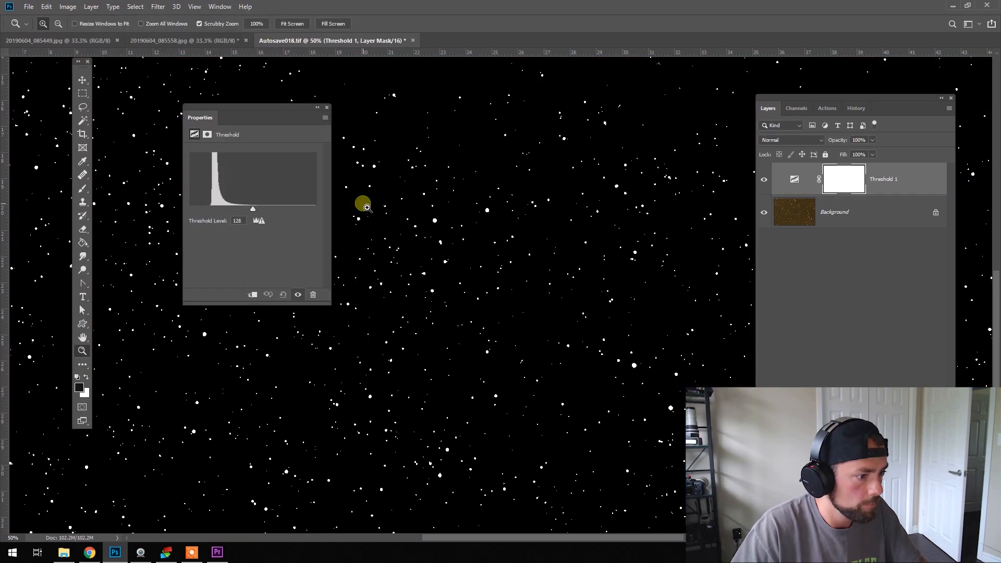
pyautogui.keyDown('alt'); pyautogui.click(408, 291); pyautogui.keyUp('alt')
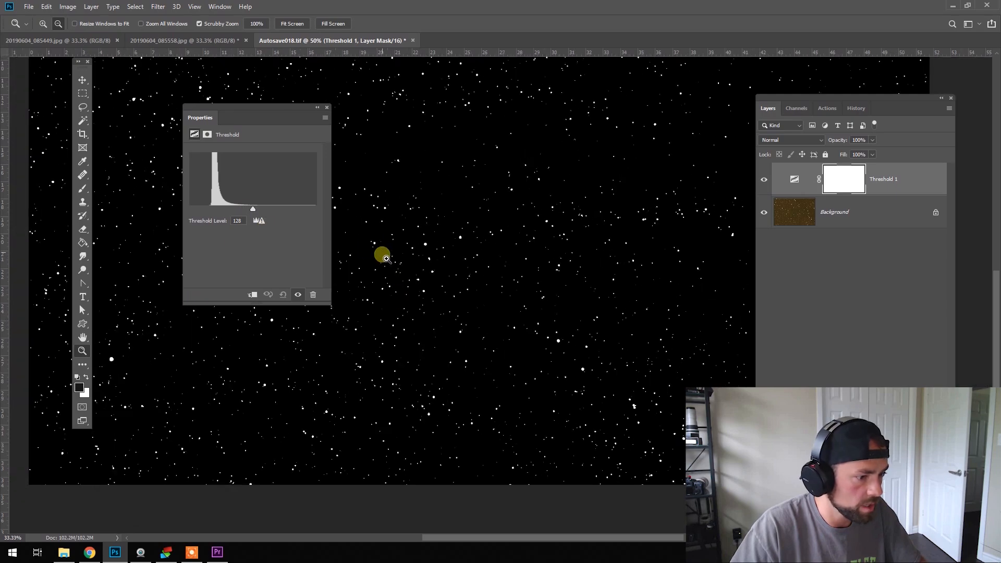
pyautogui.moveTo(253, 209); pyautogui.dragTo(218, 210)
pyautogui.keyDown('alt'); pyautogui.click(500, 223); pyautogui.keyUp('alt')
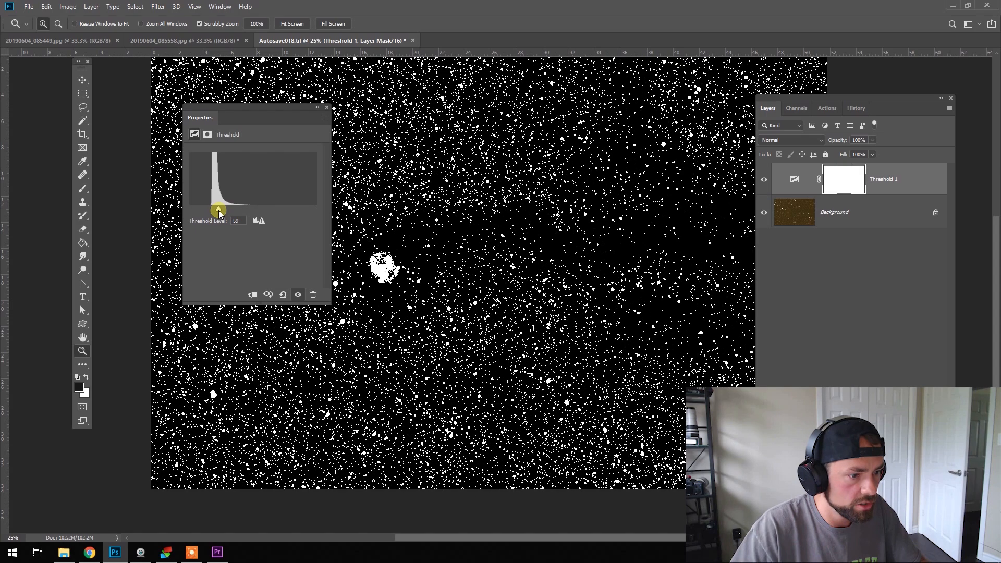
# - Place the first colour sampler on a dark, star-free patch of sky in the upper part of the image, using 5 by 5 Average
pyautogui.click(589, 160)
pyautogui.click(594, 161)
pyautogui.click(596, 161)
pyautogui.click(596, 161)
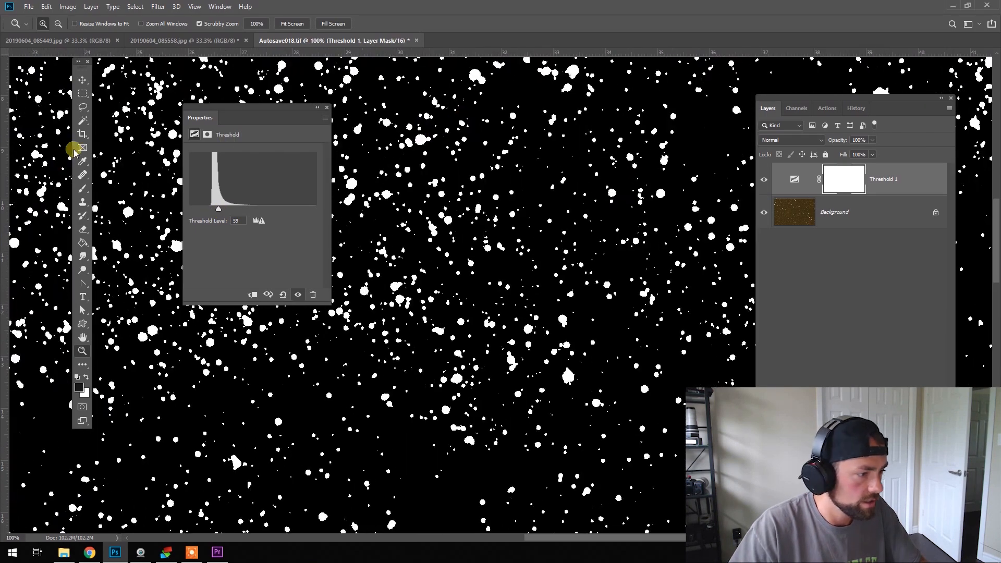
pyautogui.click(81, 163)
pyautogui.click(136, 181)
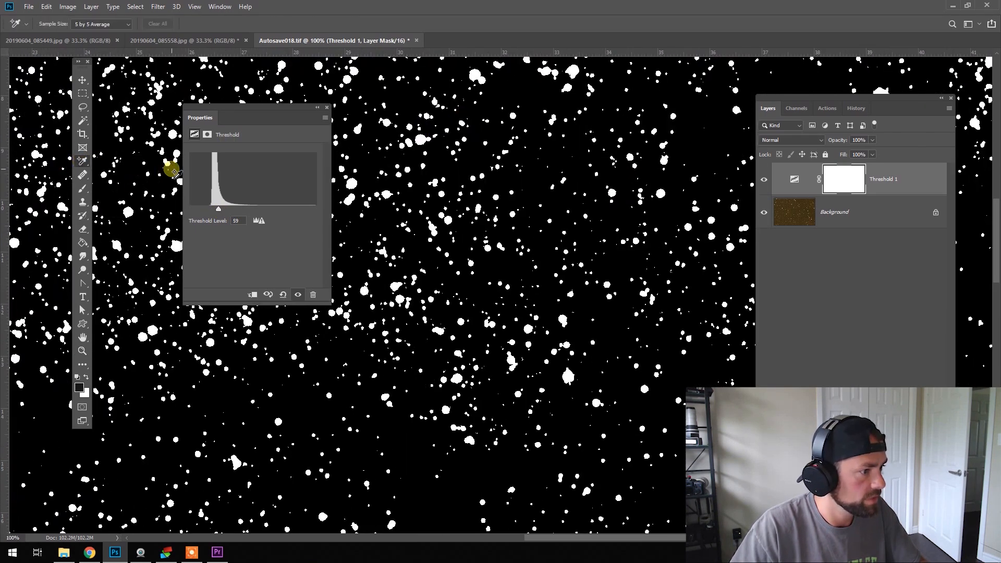
pyautogui.click(507, 92)
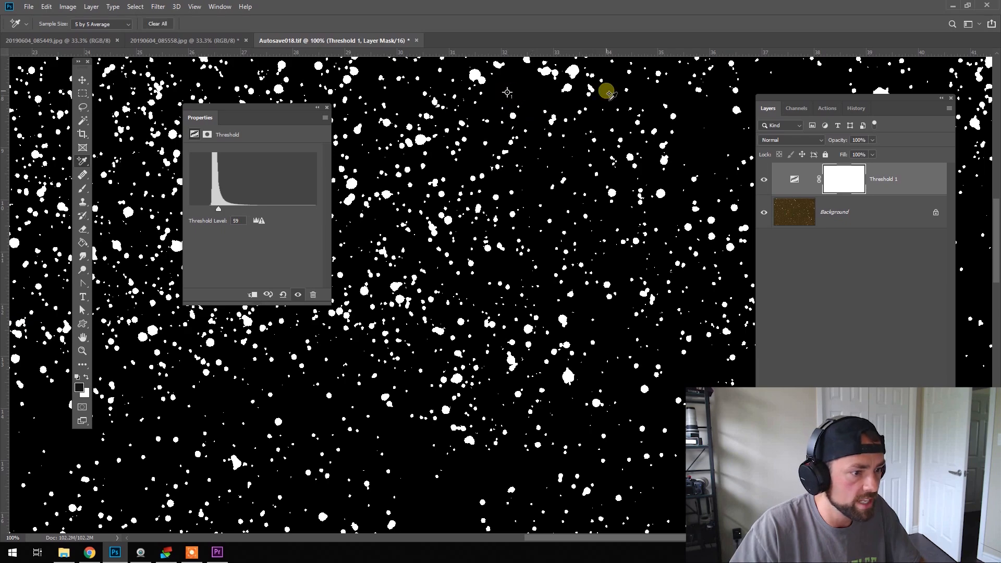
# - Readjust the Threshold layer's level to 60
pyautogui.moveTo(219, 208); pyautogui.dragTo(223, 210)
pyautogui.scroll(-1, 446, 361)
pyautogui.click(82, 351)
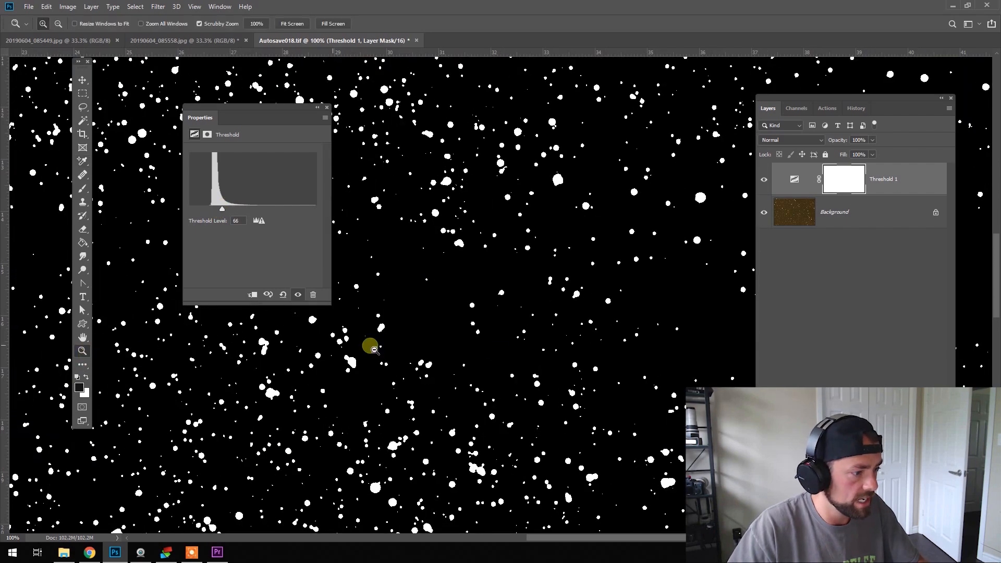
pyautogui.keyDown('alt'); pyautogui.click(545, 348); pyautogui.keyUp('alt')
pyautogui.keyDown('alt'); pyautogui.click(545, 348); pyautogui.keyUp('alt')
pyautogui.moveTo(223, 209); pyautogui.dragTo(218, 210)
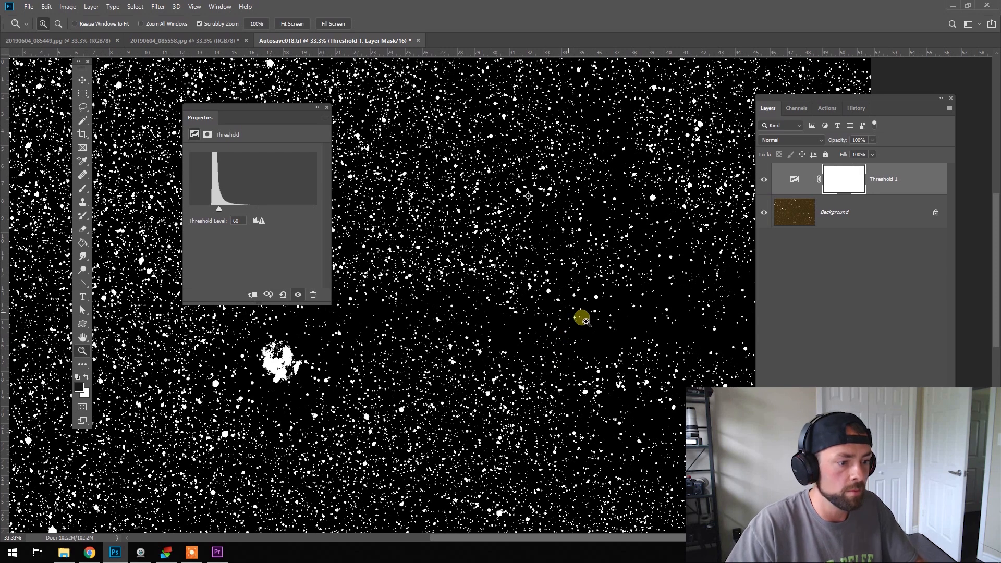
# - Place a second colour sampler on a black background patch between stars, below and to the left of the nebula
pyautogui.moveTo(592, 125); pyautogui.dragTo(542, 141)
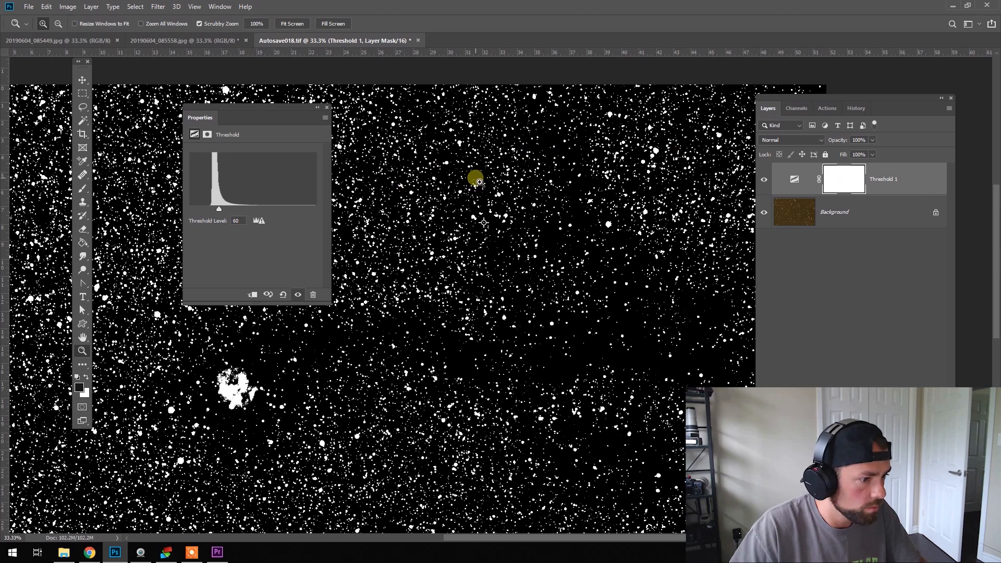
pyautogui.click(493, 173)
pyautogui.moveTo(420, 351); pyautogui.dragTo(503, 199)
pyautogui.click(82, 162)
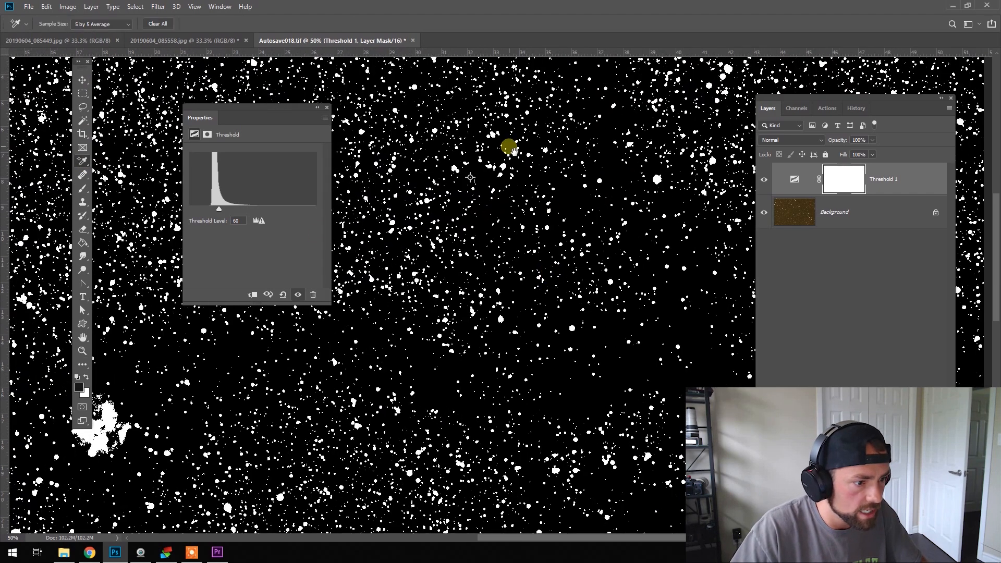
pyautogui.moveTo(464, 248); pyautogui.dragTo(551, 141)
pyautogui.moveTo(398, 313); pyautogui.dragTo(470, 130)
pyautogui.moveTo(480, 285); pyautogui.dragTo(608, 293)
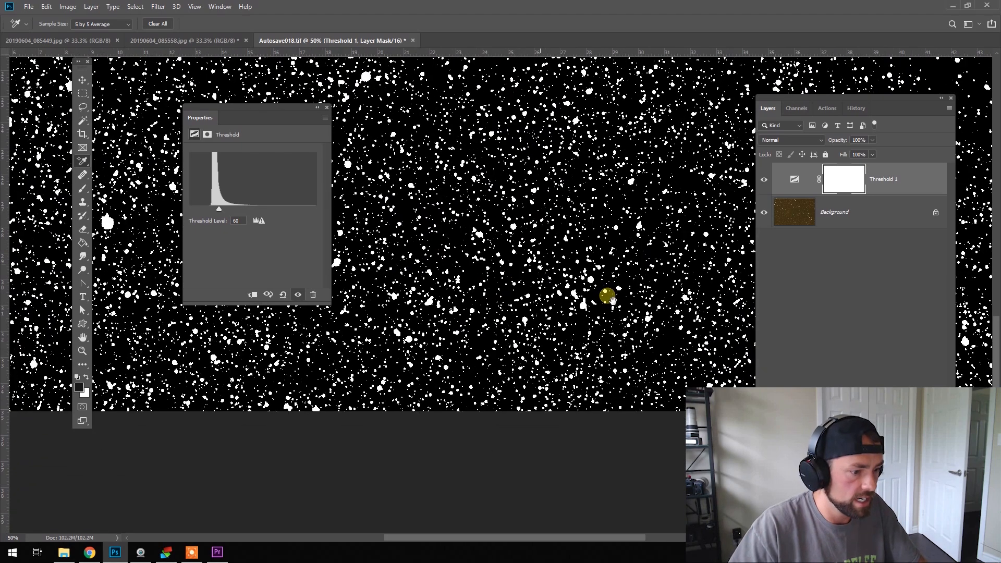
pyautogui.moveTo(467, 234); pyautogui.dragTo(618, 261)
pyautogui.moveTo(516, 227); pyautogui.dragTo(575, 272)
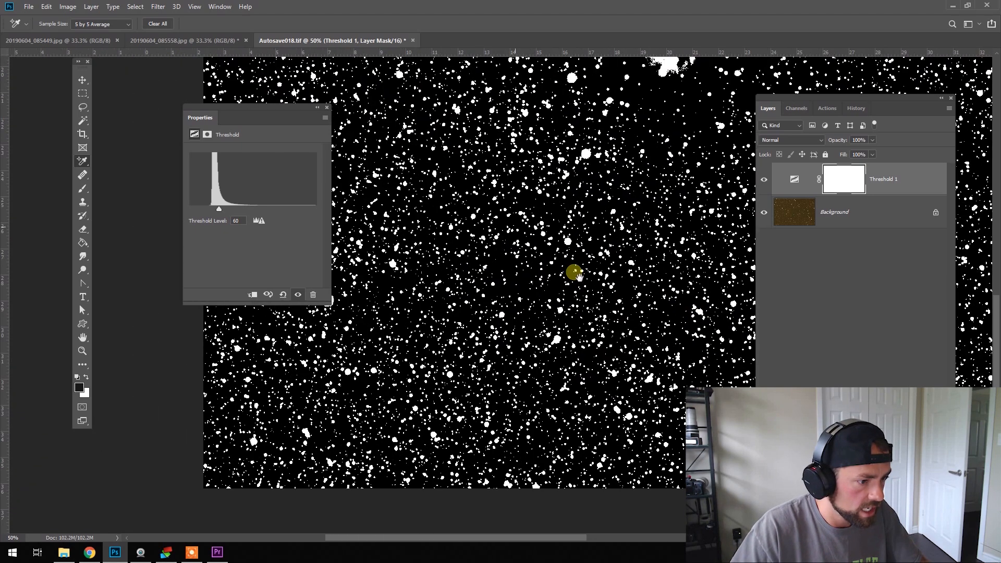
pyautogui.click(496, 252)
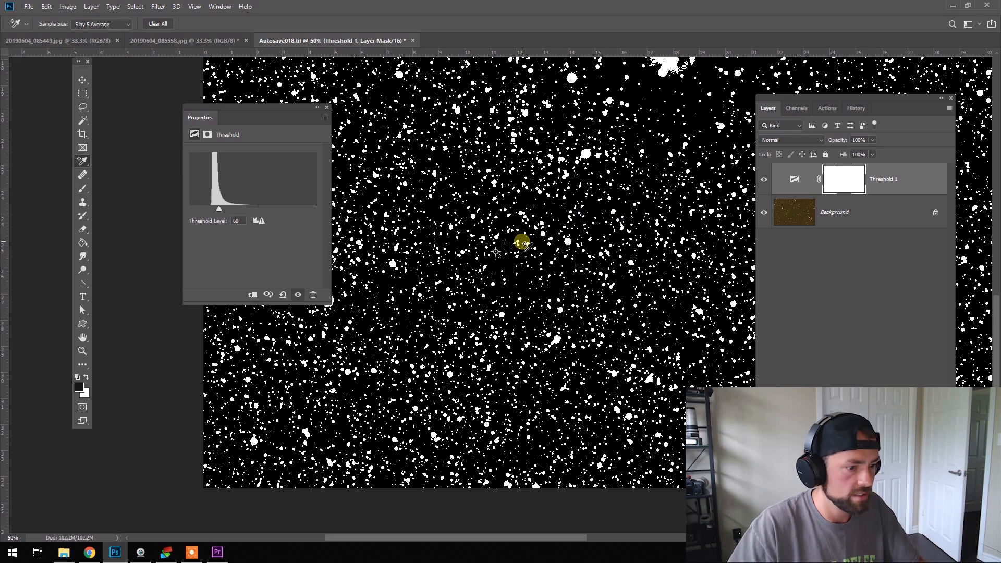
# - Raise the Threshold layer's level to 248 to isolate the brightest stars
pyautogui.moveTo(628, 222)
pyautogui.mouseDown()
pyautogui.moveTo(505, 235)
pyautogui.moveTo(397, 297)
pyautogui.mouseUp()
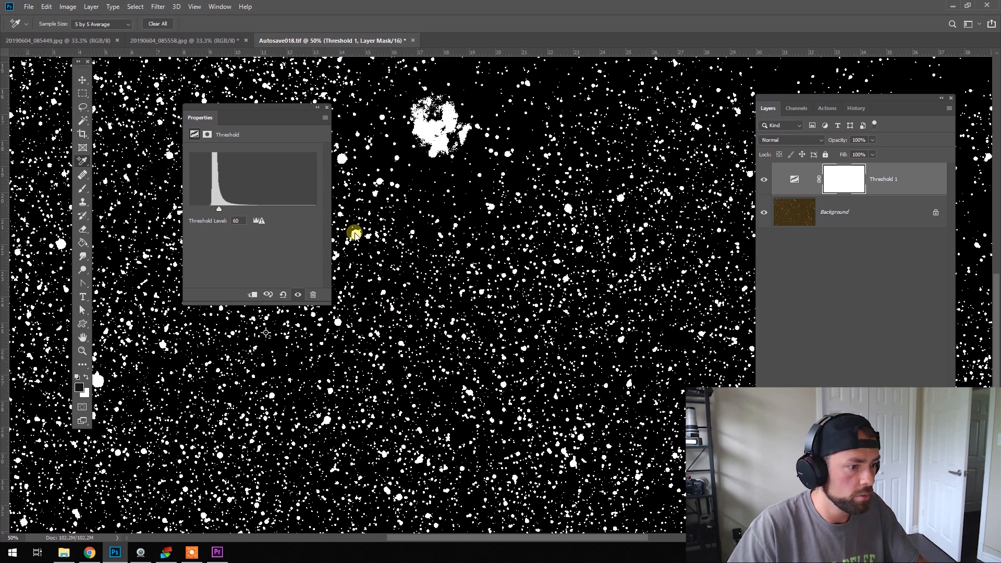
pyautogui.moveTo(225, 214); pyautogui.dragTo(297, 213)
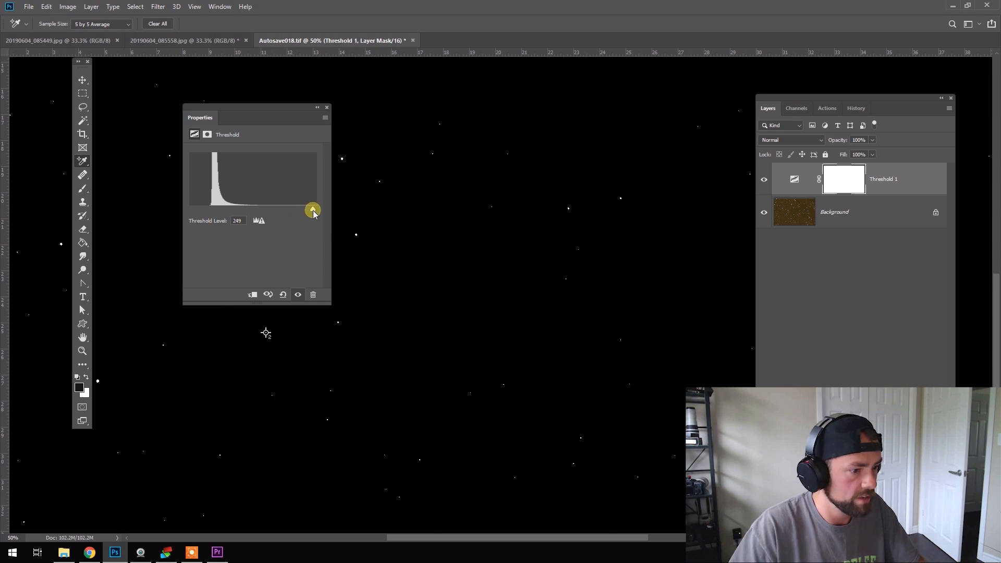
pyautogui.moveTo(454, 268)
pyautogui.mouseDown()
pyautogui.moveTo(551, 270)
pyautogui.moveTo(696, 335)
pyautogui.moveTo(681, 439)
pyautogui.moveTo(412, 370)
pyautogui.moveTo(261, 407)
pyautogui.mouseUp()
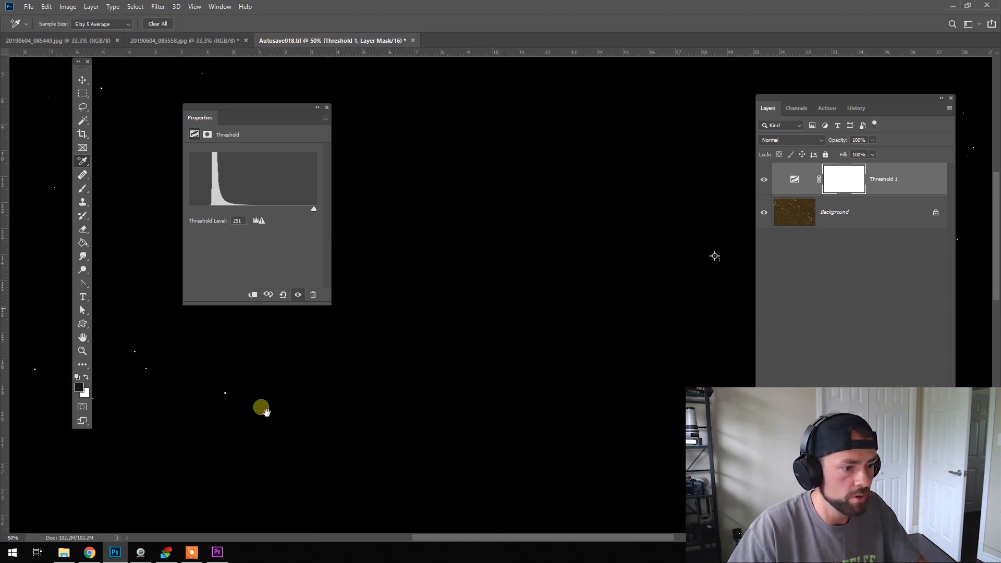
pyautogui.moveTo(596, 297); pyautogui.dragTo(627, 198)
pyautogui.moveTo(312, 209); pyautogui.dragTo(312, 209)
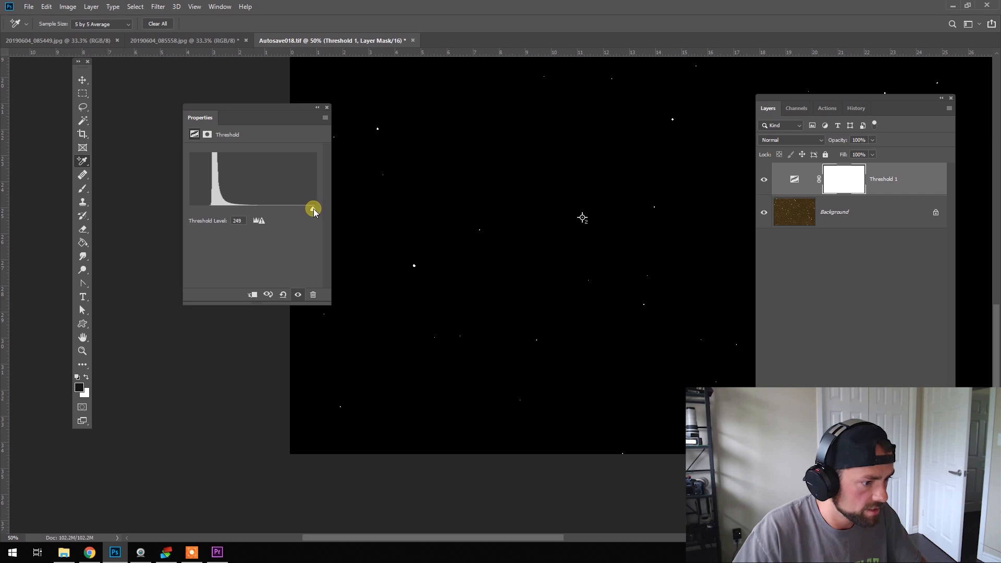
# - Hide the Threshold layer and place a third colour sampler on the centre of the bright star near the image's lower-left corner
pyautogui.click(82, 350)
pyautogui.click(406, 276)
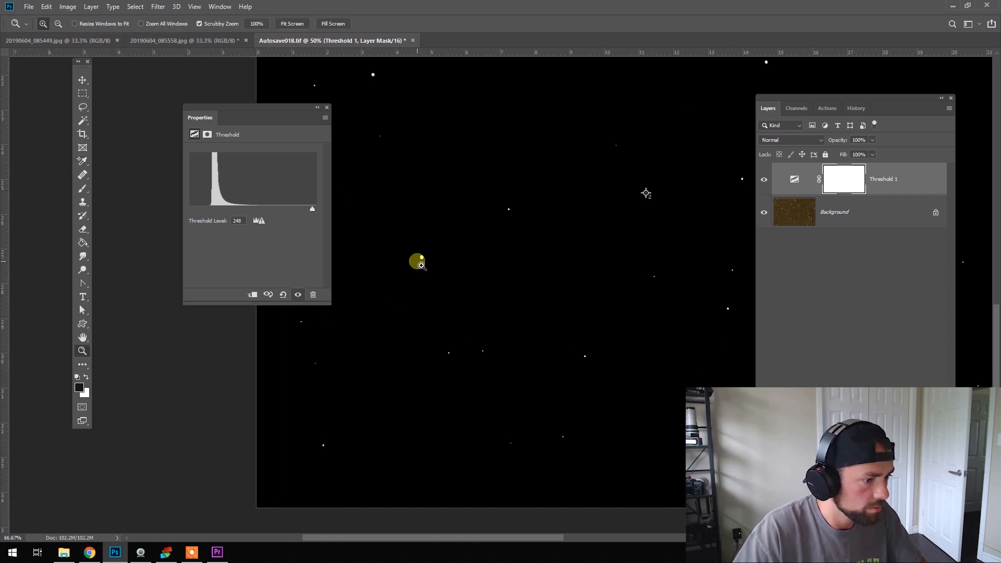
pyautogui.click(83, 160)
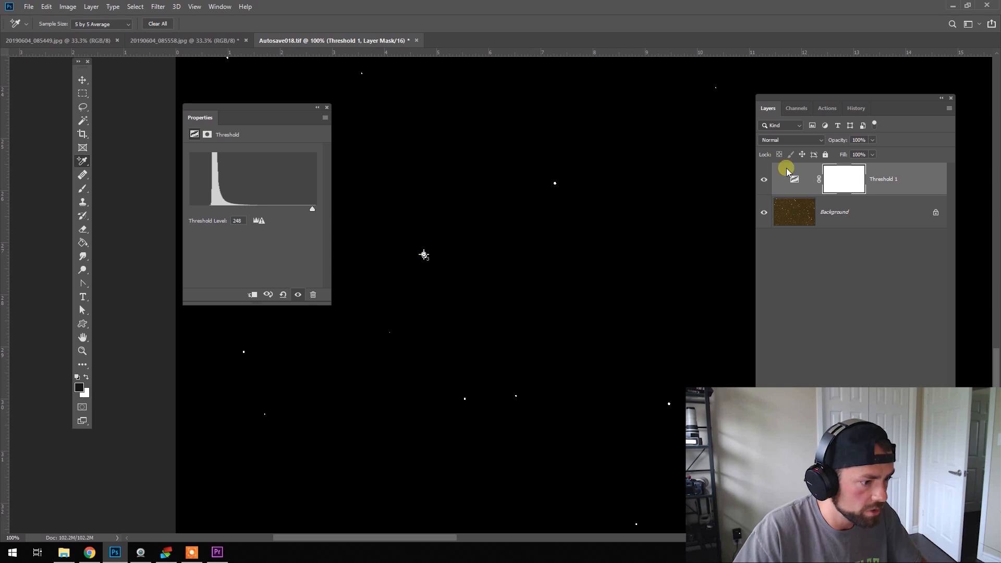
pyautogui.click(764, 179)
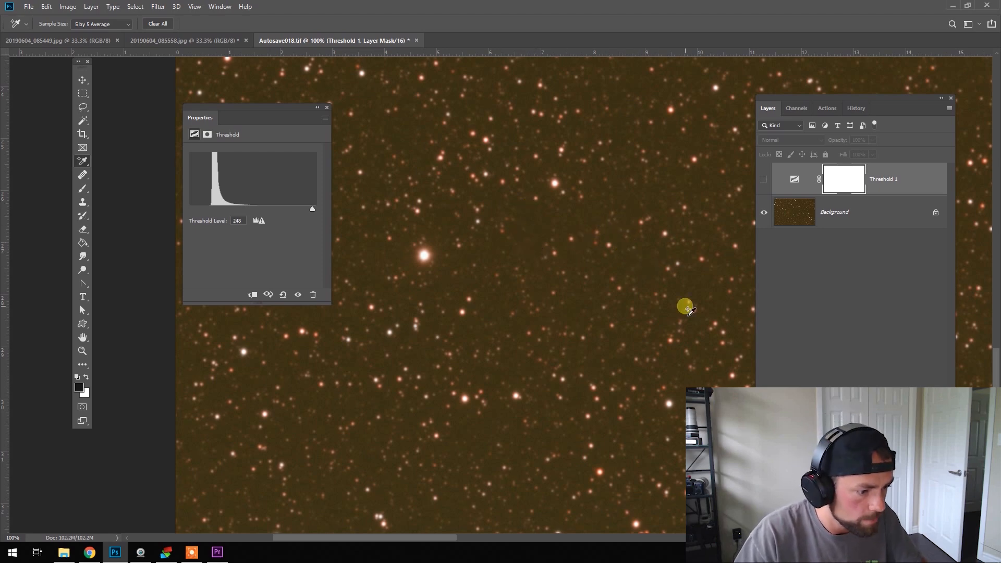
pyautogui.moveTo(685, 312); pyautogui.dragTo(709, 326)
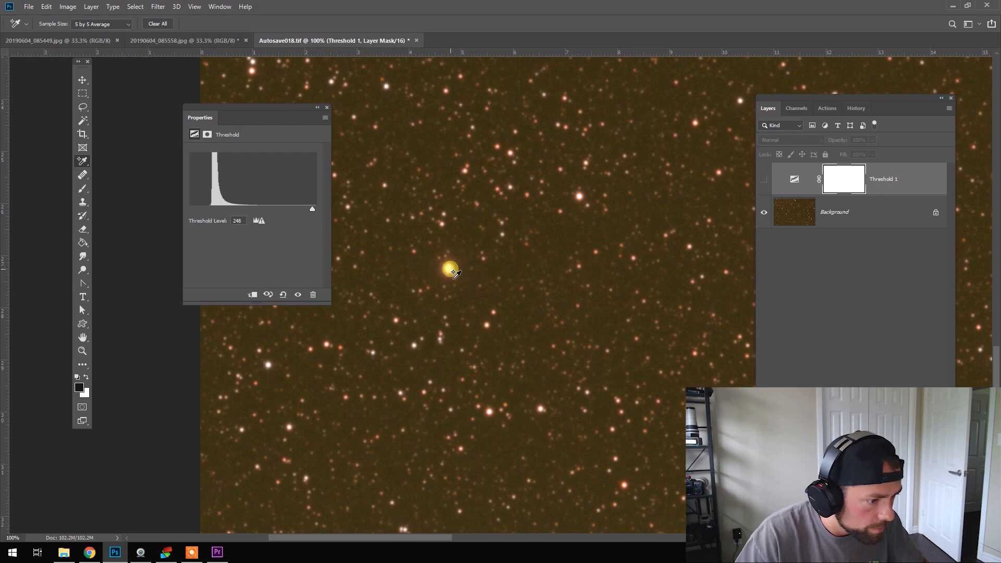
pyautogui.click(449, 269)
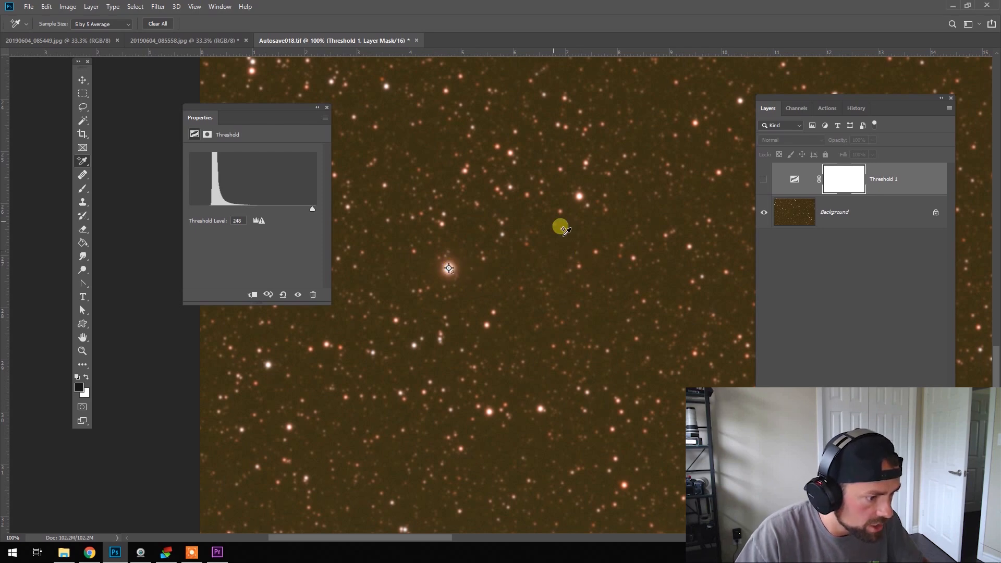
# - Delete the Threshold adjustment layer, keeping the colour samplers on the image
pyautogui.click(82, 351)
pyautogui.keyDown('alt'); pyautogui.click(534, 299); pyautogui.keyUp('alt')
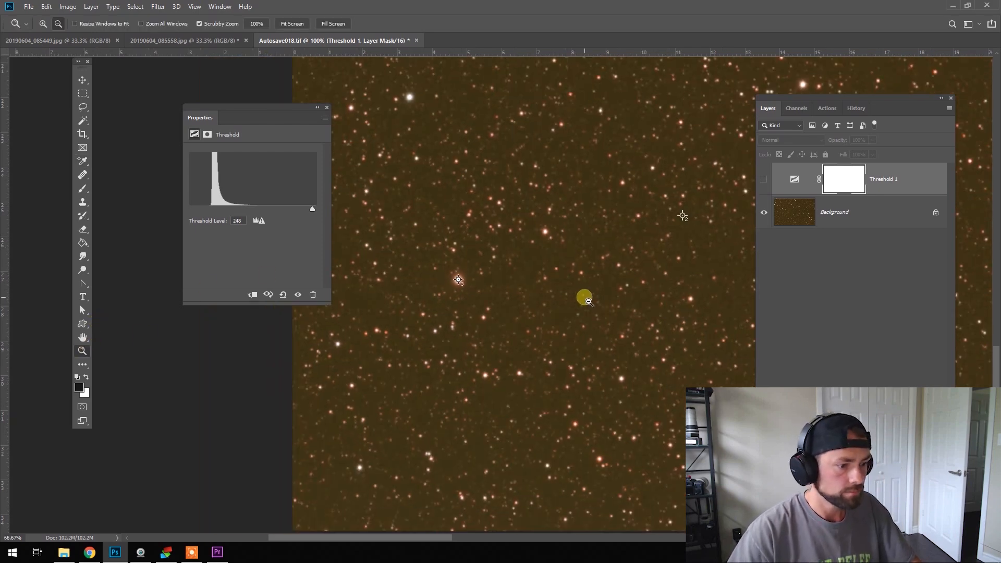
pyautogui.keyDown('alt'); pyautogui.click(652, 247); pyautogui.keyUp('alt')
pyautogui.moveTo(661, 245); pyautogui.dragTo(412, 286)
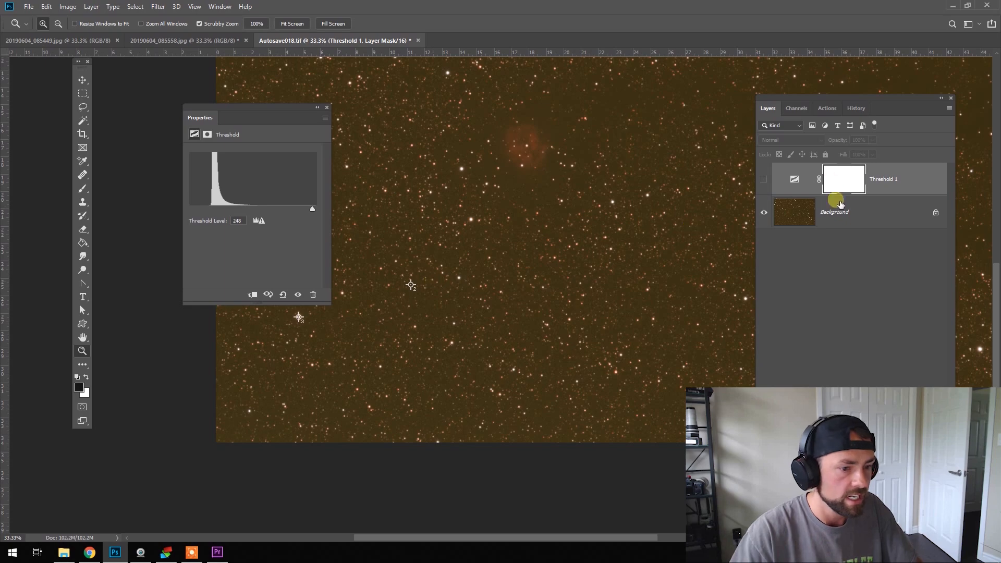
pyautogui.click(855, 213)
pyautogui.moveTo(897, 182); pyautogui.dragTo(938, 523)
# - Duplicate the Background layer of Autosave018.tif
pyautogui.keyDown('alt'); pyautogui.click(538, 224); pyautogui.keyUp('alt')
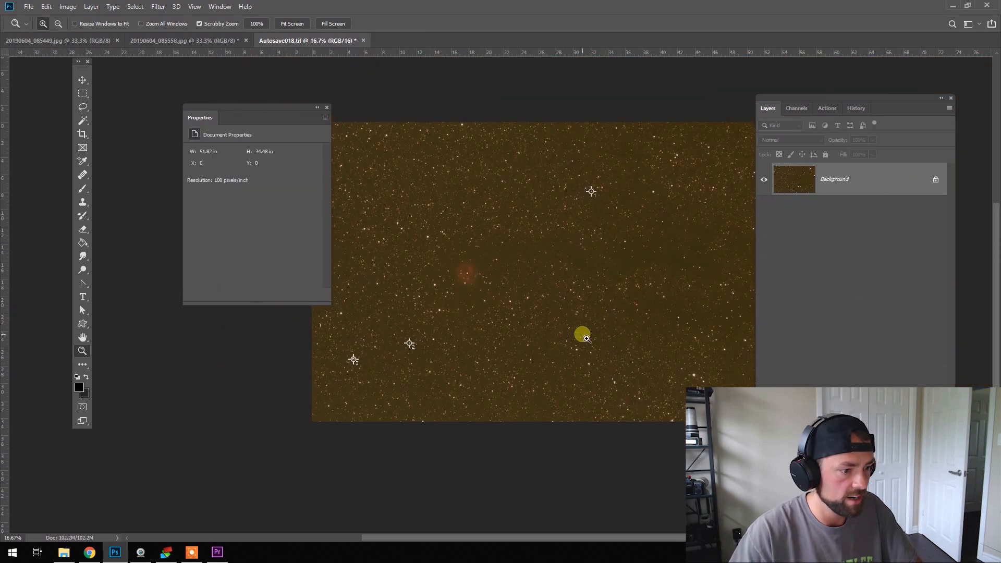
pyautogui.click(617, 330)
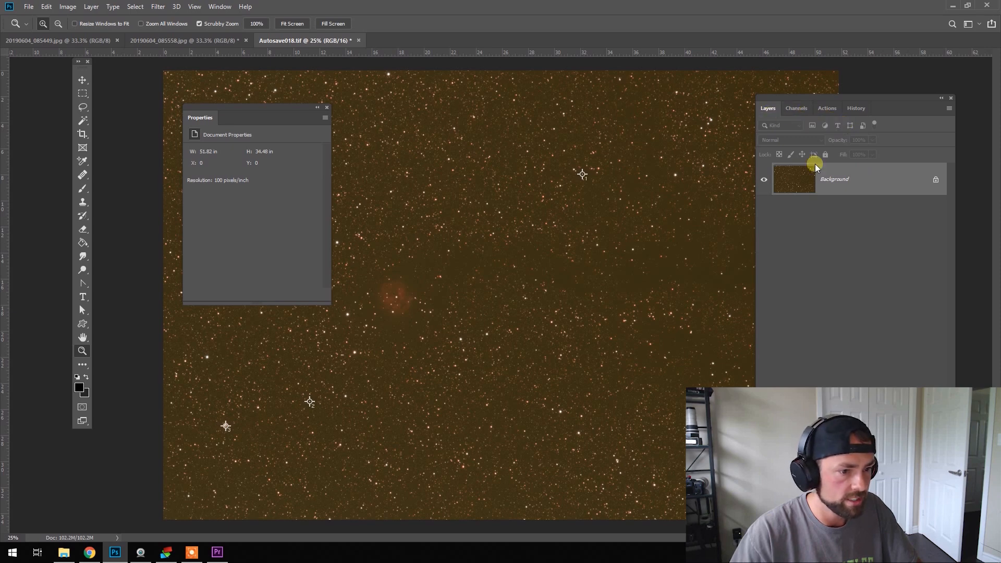
pyautogui.hotkey('ctrl', 'j')
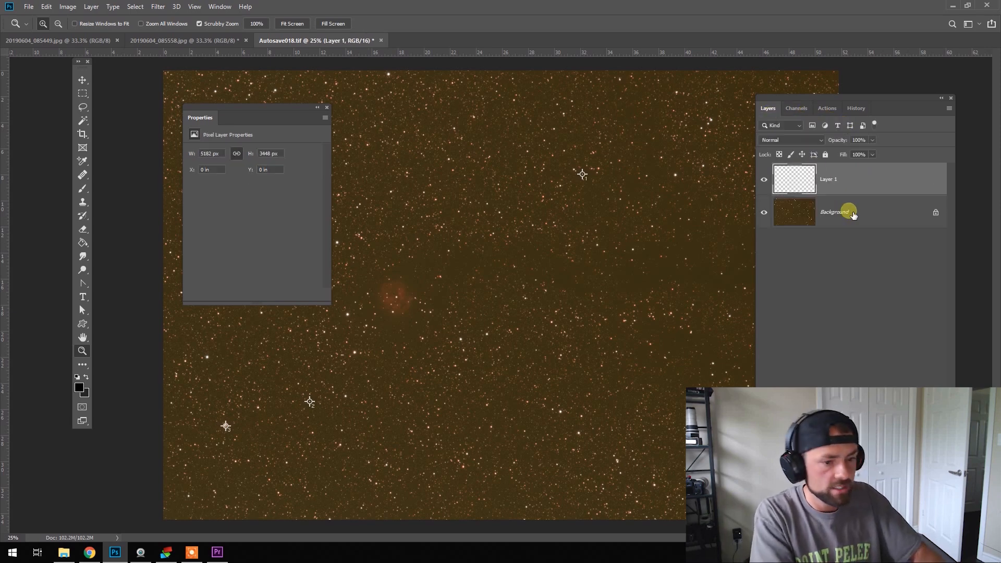
pyautogui.moveTo(276, 103); pyautogui.dragTo(214, 100)
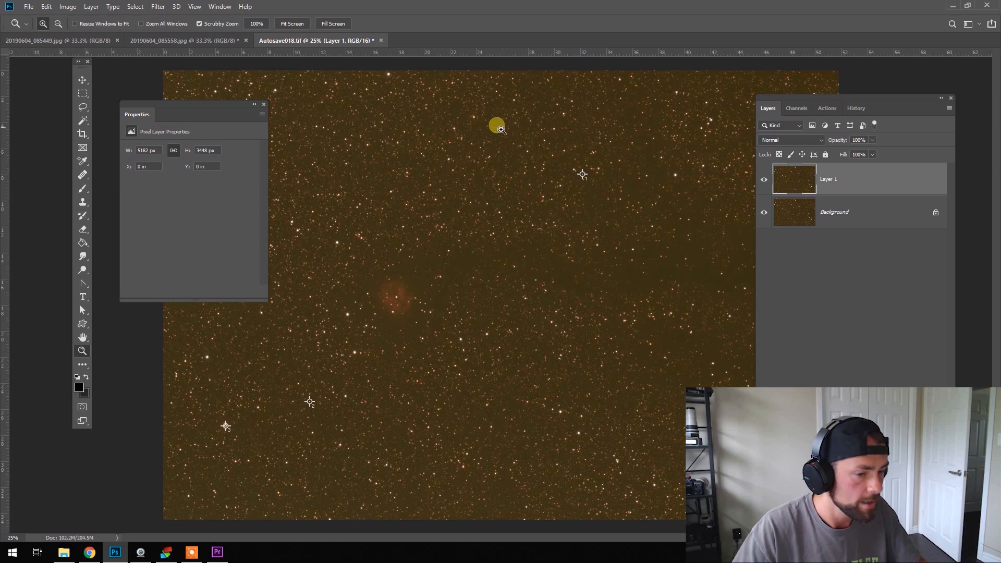
pyautogui.click(767, 181)
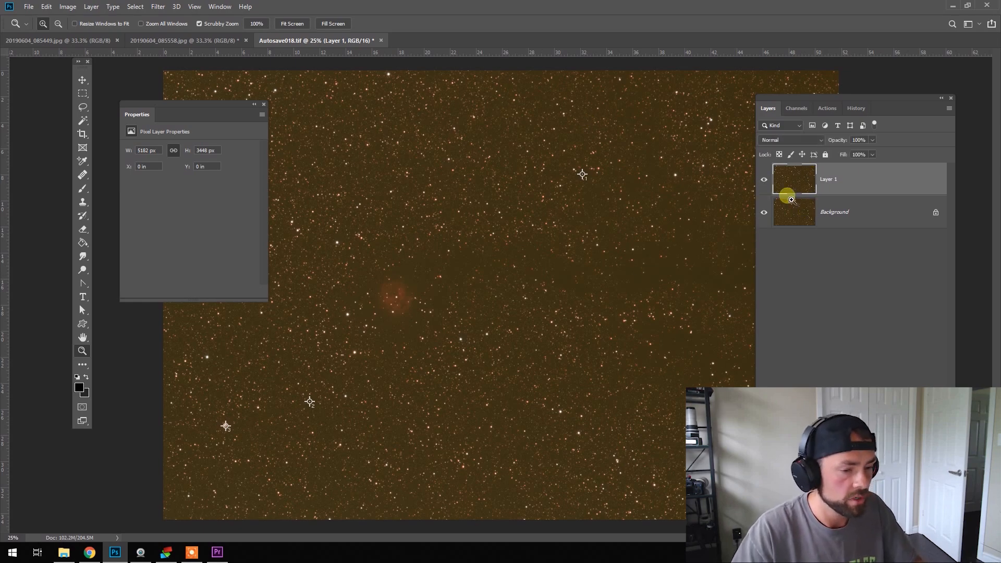
# - Open a Levels adjustment on Layer 1 for the Red channel and show the Info readouts of the colour samplers beside it
pyautogui.click(455, 327)
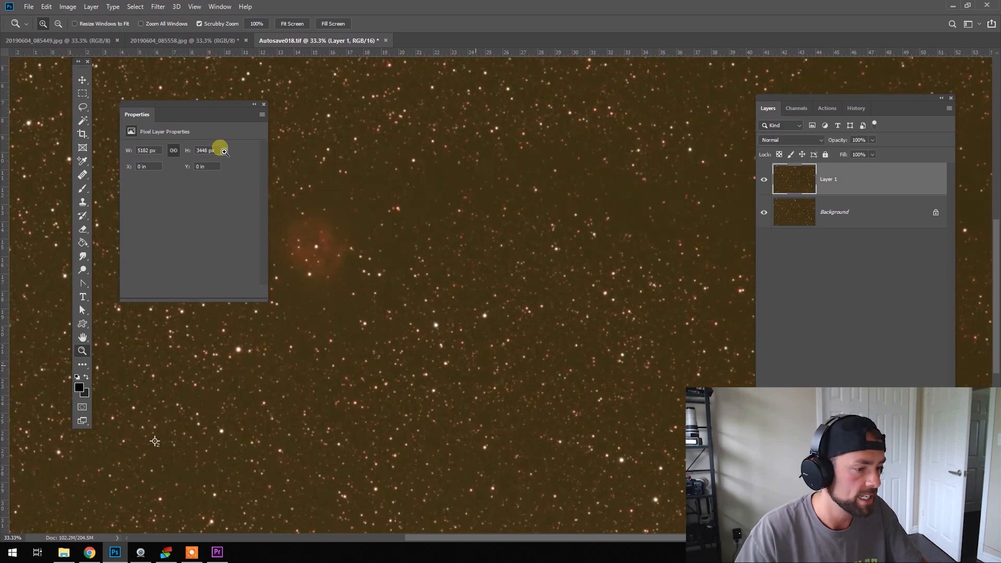
pyautogui.click(67, 6)
pyautogui.moveTo(142, 36)
pyautogui.click(185, 43)
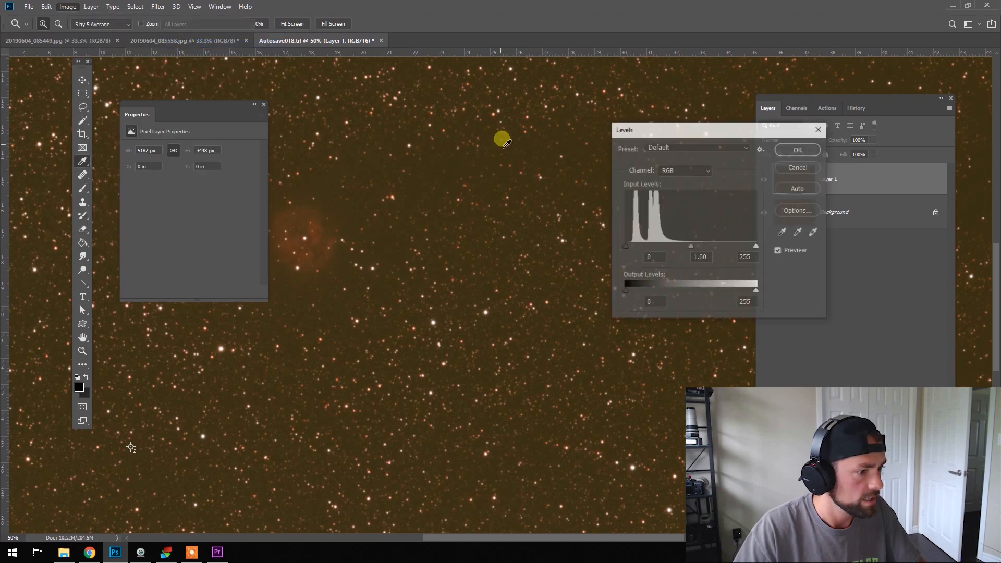
pyautogui.moveTo(710, 134); pyautogui.dragTo(439, 122)
pyautogui.click(428, 158)
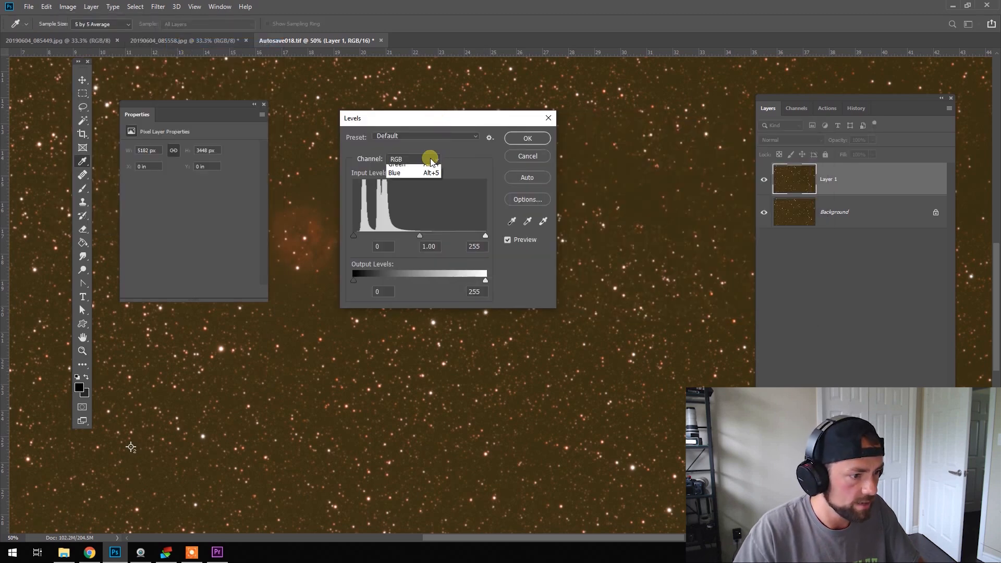
pyautogui.click(426, 178)
pyautogui.moveTo(525, 125); pyautogui.dragTo(344, 108)
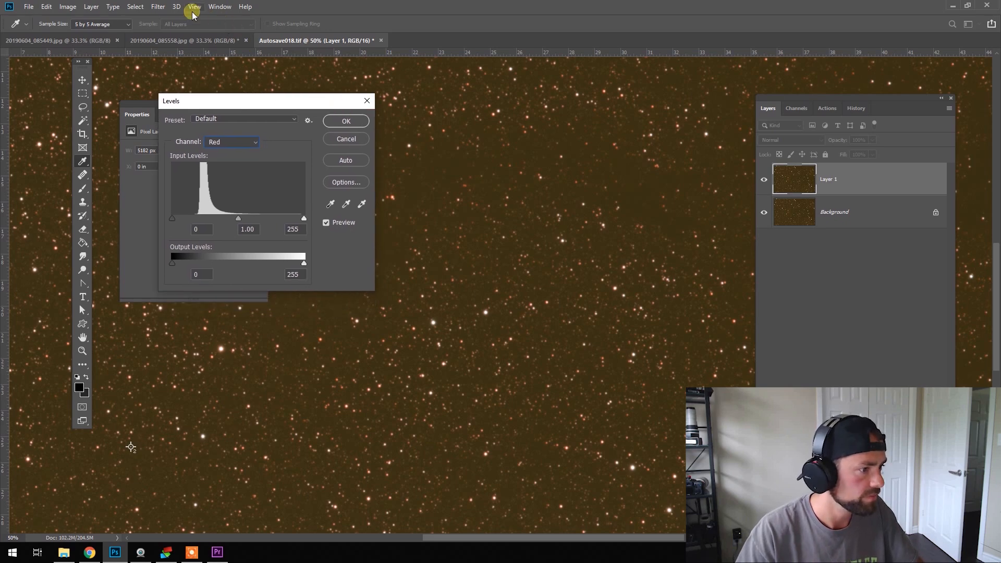
pyautogui.click(219, 6)
pyautogui.click(227, 201)
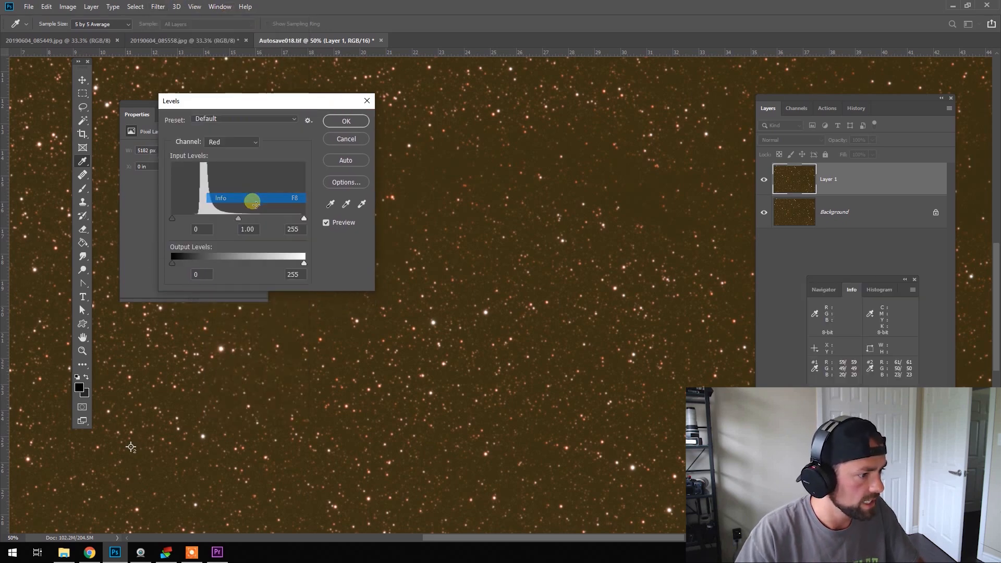
pyautogui.moveTo(844, 277); pyautogui.dragTo(647, 158)
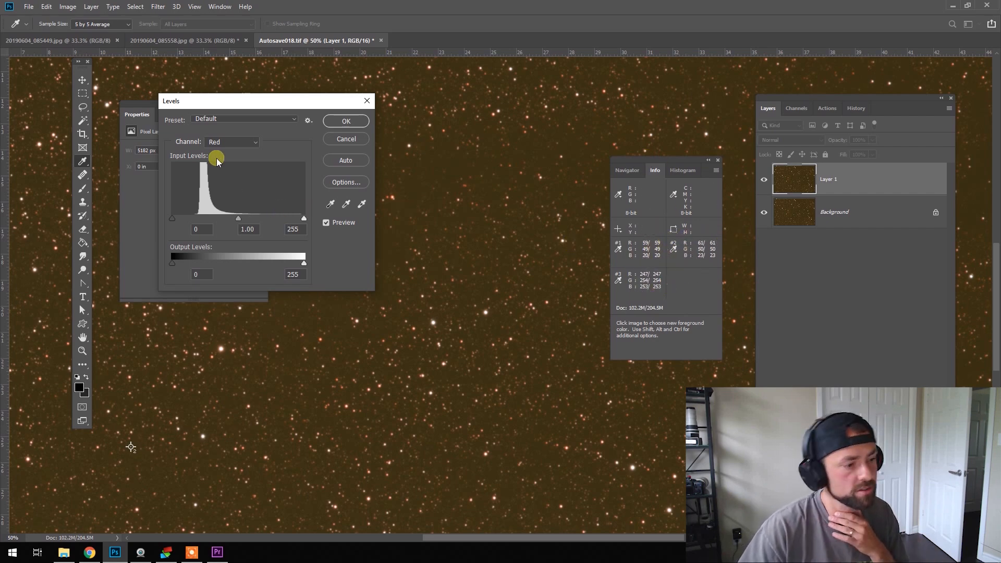
# - Raise the black input level to 34 for Red and 22 for Green, keeping Blue at 0
pyautogui.moveTo(174, 216); pyautogui.dragTo(183, 214)
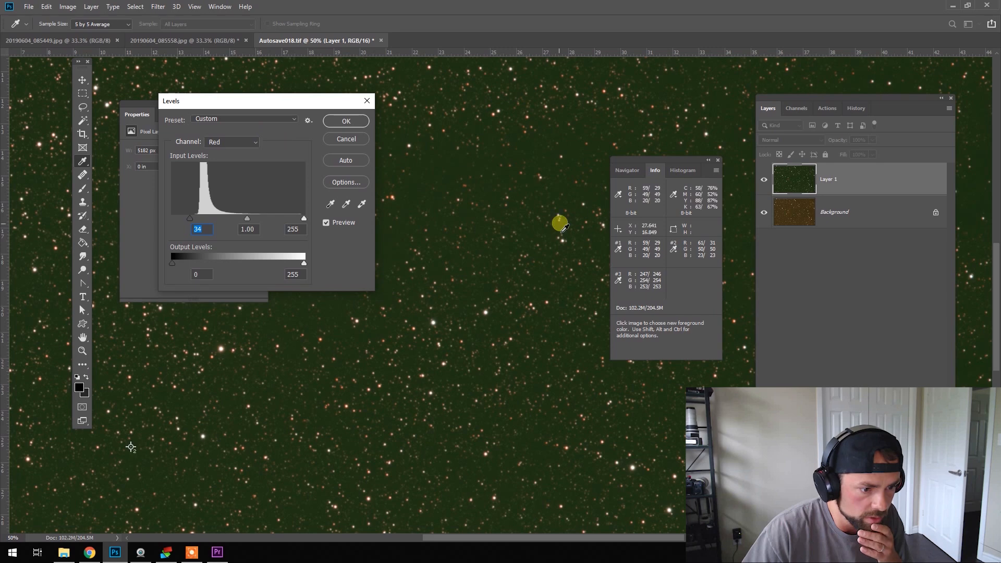
pyautogui.click(232, 142)
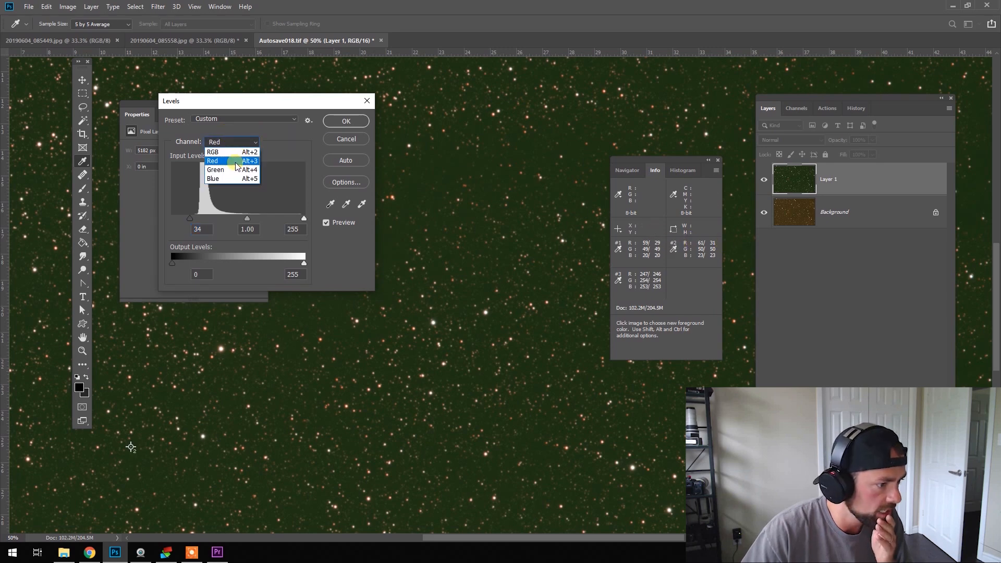
pyautogui.click(235, 171)
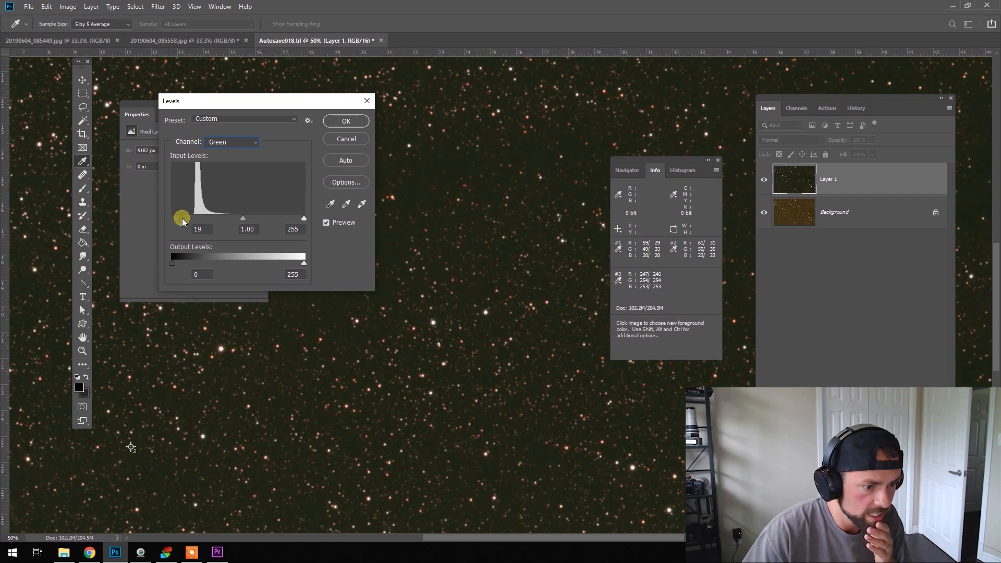
pyautogui.moveTo(183, 219); pyautogui.dragTo(184, 219)
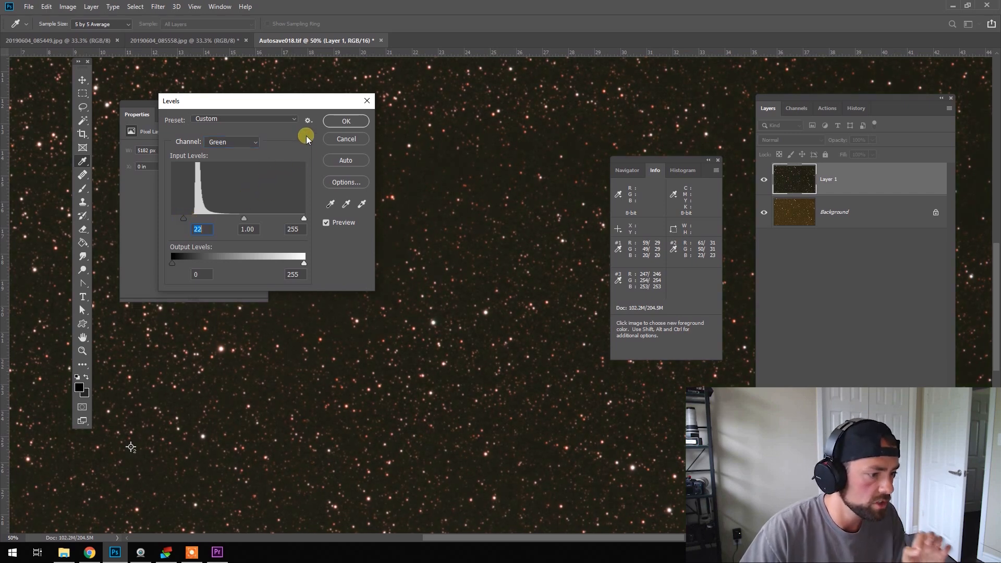
pyautogui.click(235, 144)
pyautogui.click(238, 182)
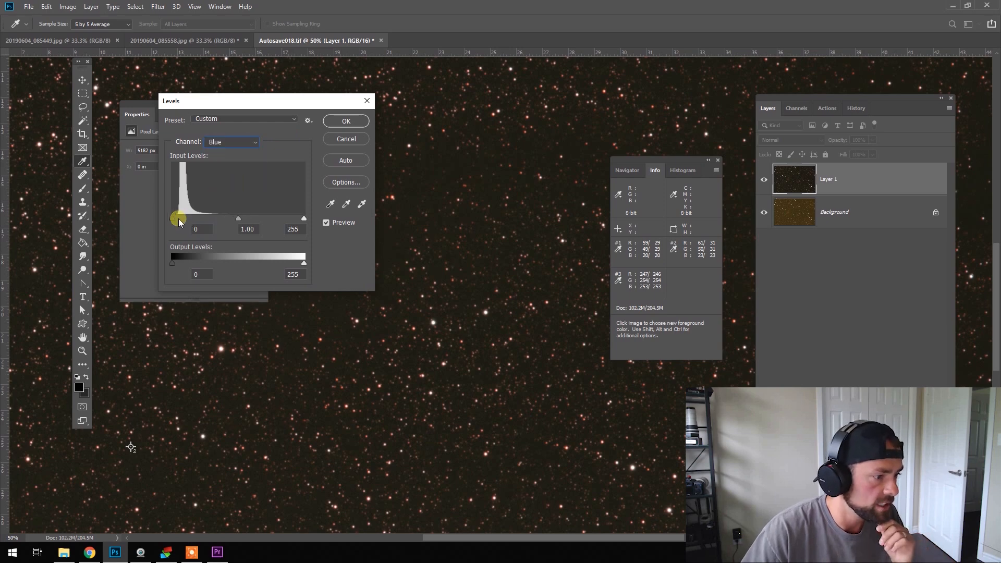
pyautogui.moveTo(173, 218); pyautogui.dragTo(172, 232)
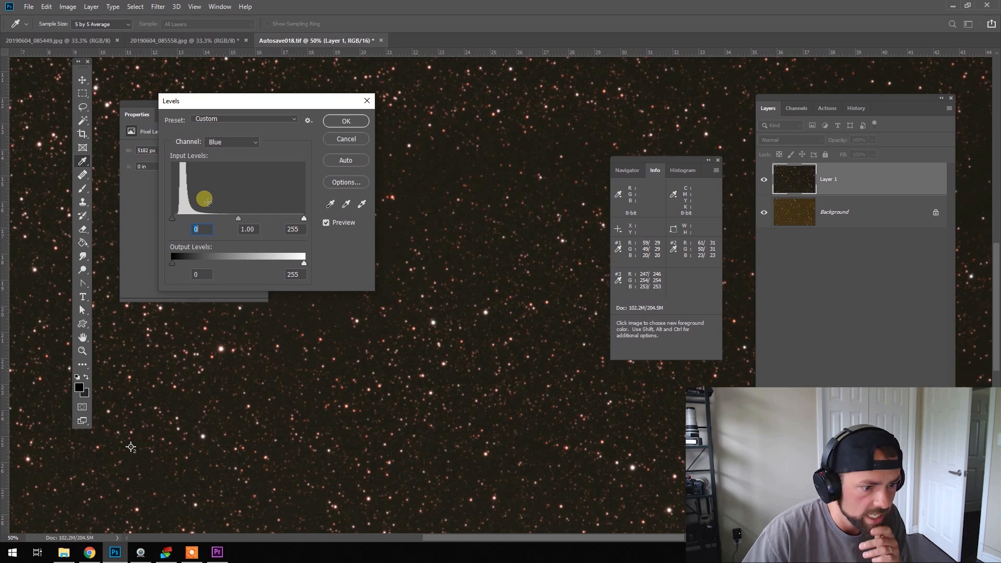
# - Match the background sampler values by setting the black input level to 30 for Green and 42 for Red
pyautogui.click(239, 142)
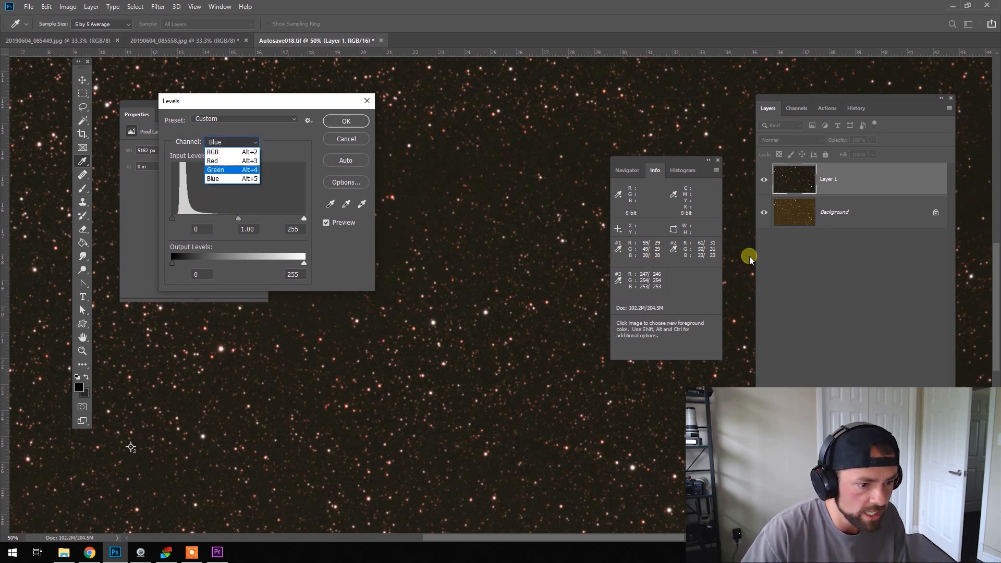
pyautogui.click(229, 169)
pyautogui.moveTo(173, 218); pyautogui.dragTo(188, 218)
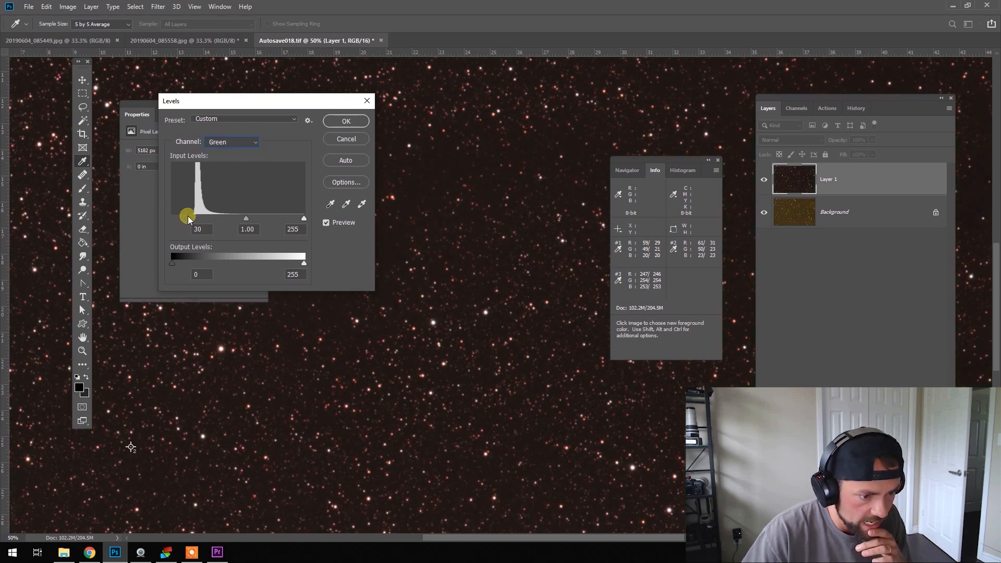
pyautogui.click(231, 142)
pyautogui.click(238, 161)
pyautogui.moveTo(173, 218); pyautogui.dragTo(195, 219)
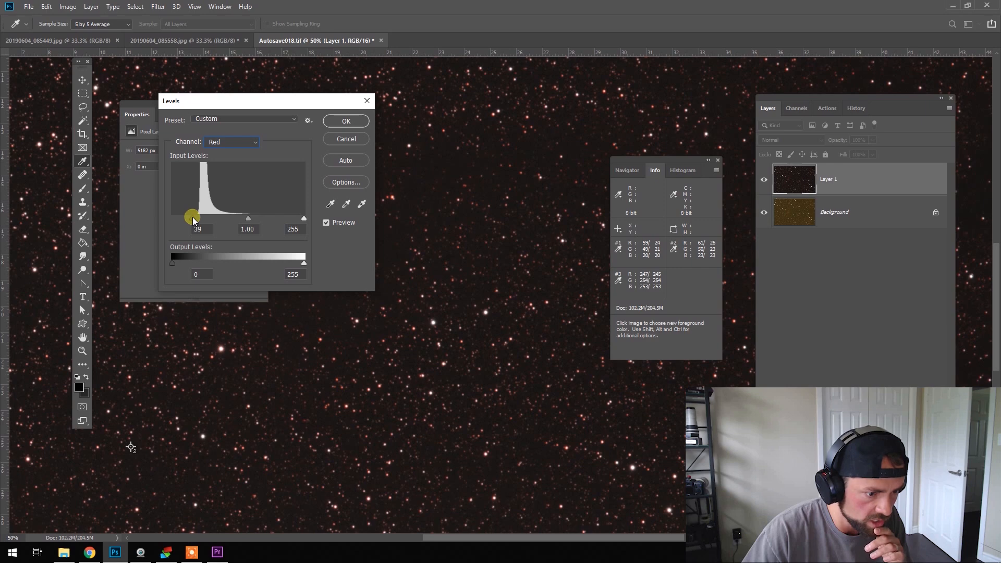
pyautogui.moveTo(194, 214); pyautogui.dragTo(194, 215)
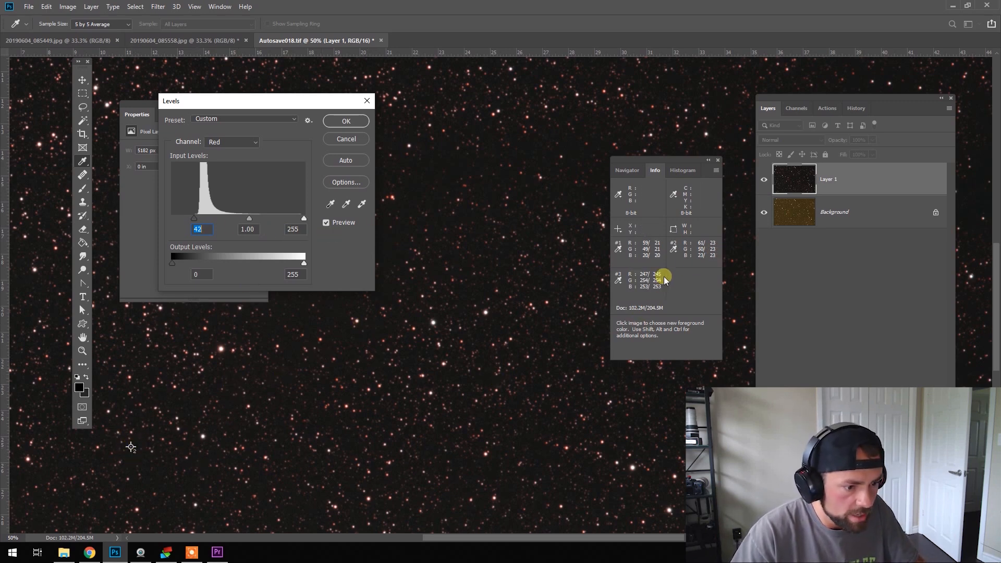
# - Lower the Red channel's white input level to match the star sampler, set Blue's to 254, and apply the Levels adjustment
pyautogui.click(230, 142)
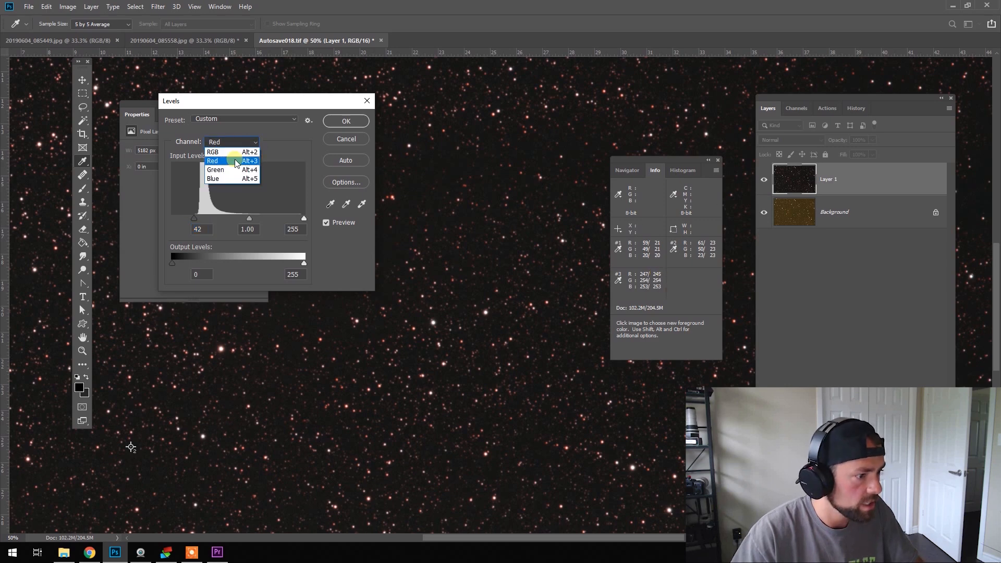
pyautogui.click(232, 153)
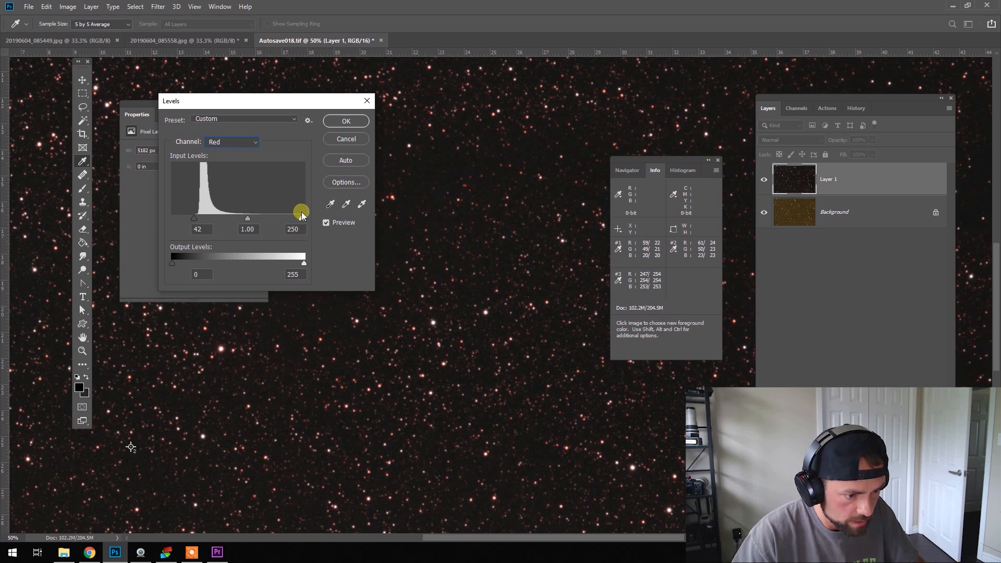
pyautogui.click(237, 142)
pyautogui.click(232, 176)
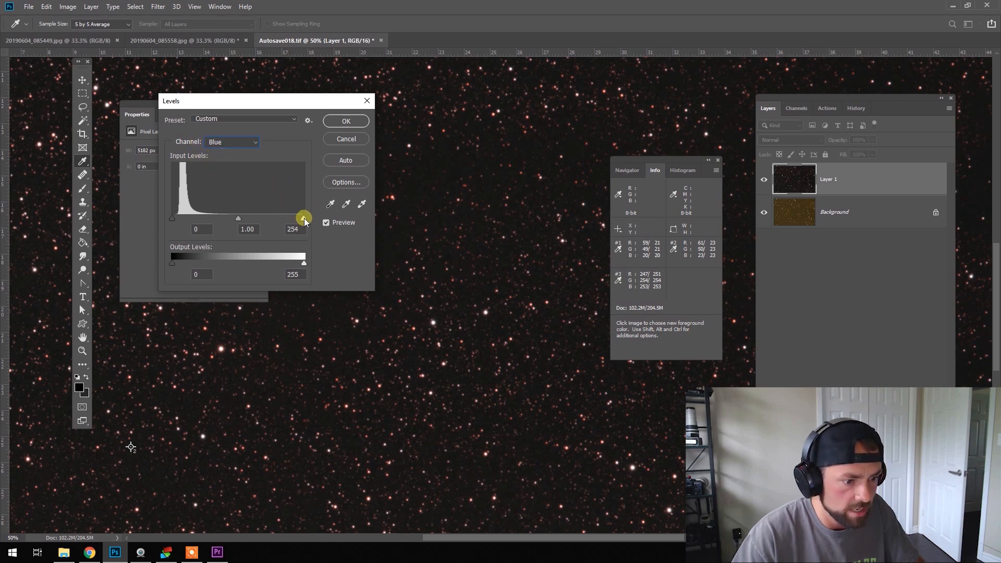
pyautogui.click(346, 121)
# - Examine the nebula and background sky at several zoom levels, comparing the image with and without the balanced layer
pyautogui.press('z')
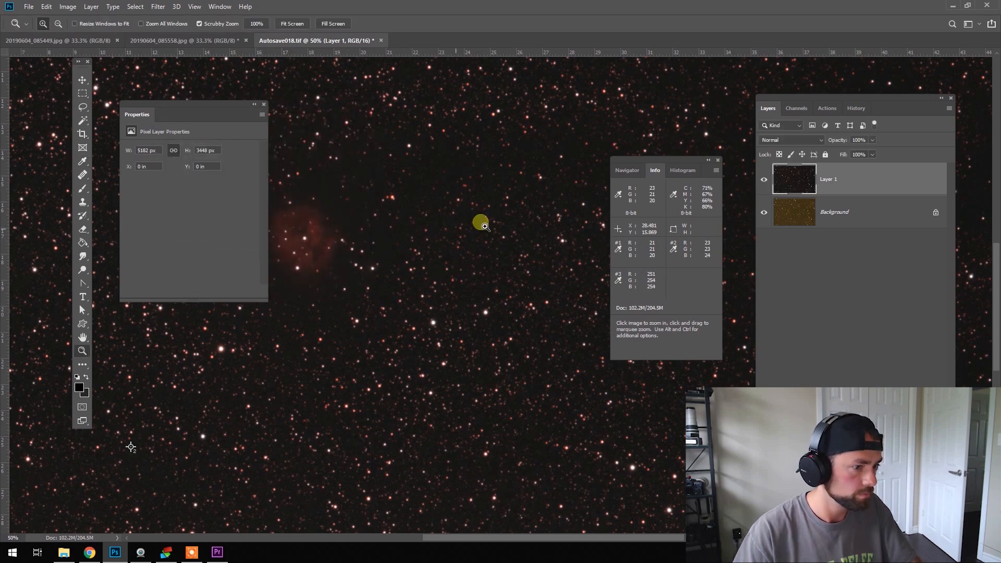
pyautogui.keyDown('alt'); pyautogui.click(431, 280); pyautogui.keyUp('alt')
pyautogui.keyDown('alt'); pyautogui.click(493, 286); pyautogui.keyUp('alt')
pyautogui.keyDown('alt'); pyautogui.click(493, 286); pyautogui.keyUp('alt')
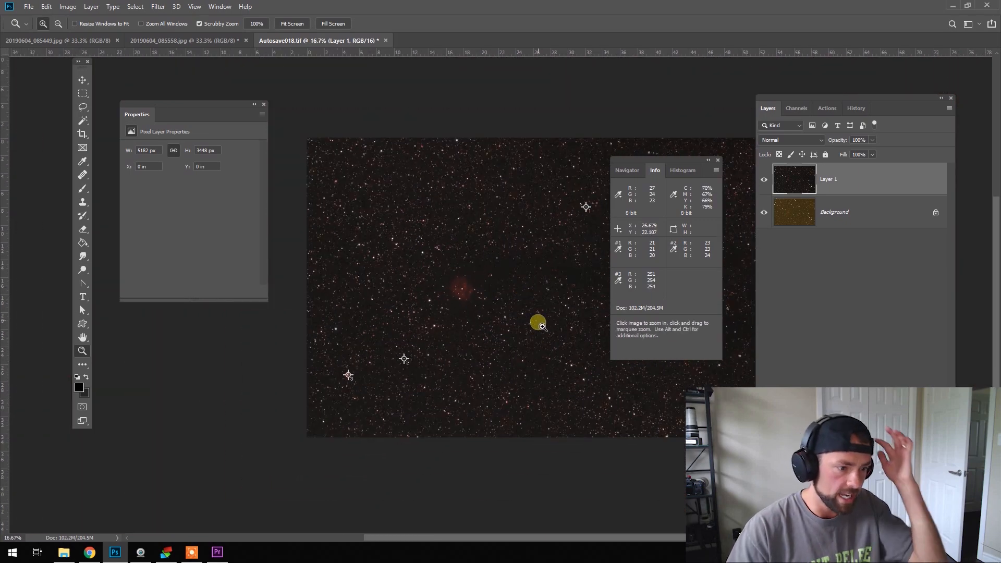
pyautogui.click(492, 292)
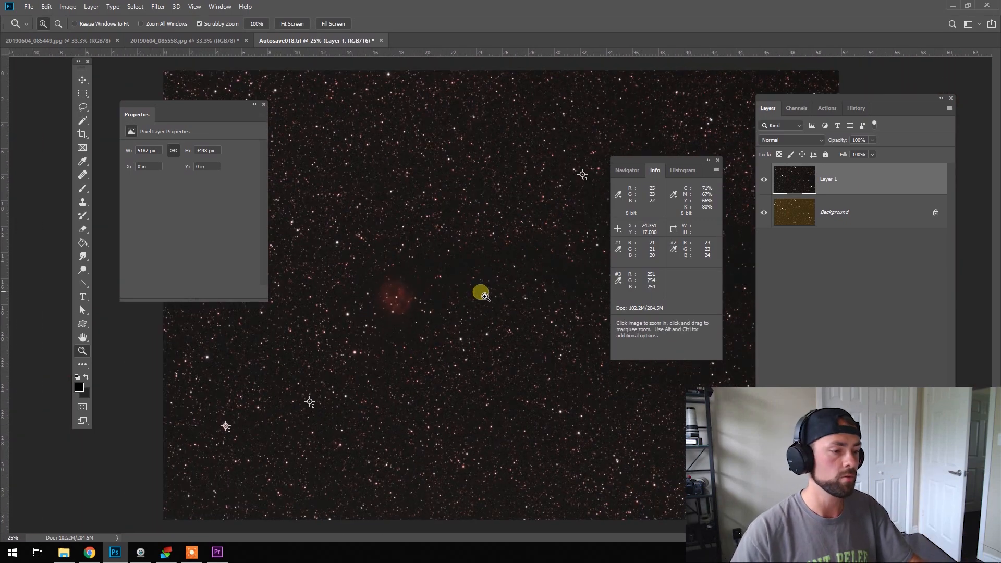
pyautogui.click(382, 306)
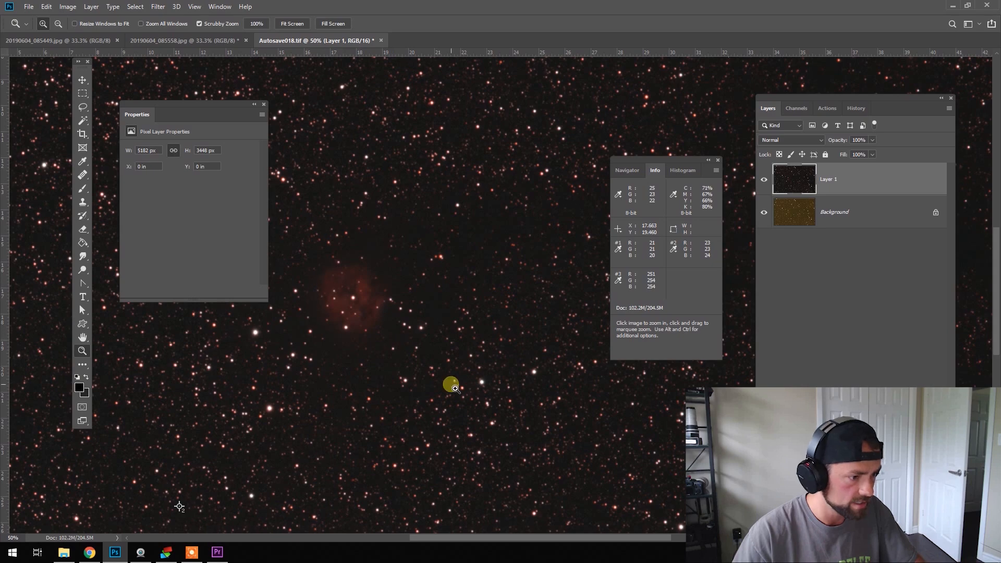
pyautogui.keyDown('alt'); pyautogui.click(503, 320); pyautogui.keyUp('alt')
pyautogui.keyDown('alt'); pyautogui.click(549, 317); pyautogui.keyUp('alt')
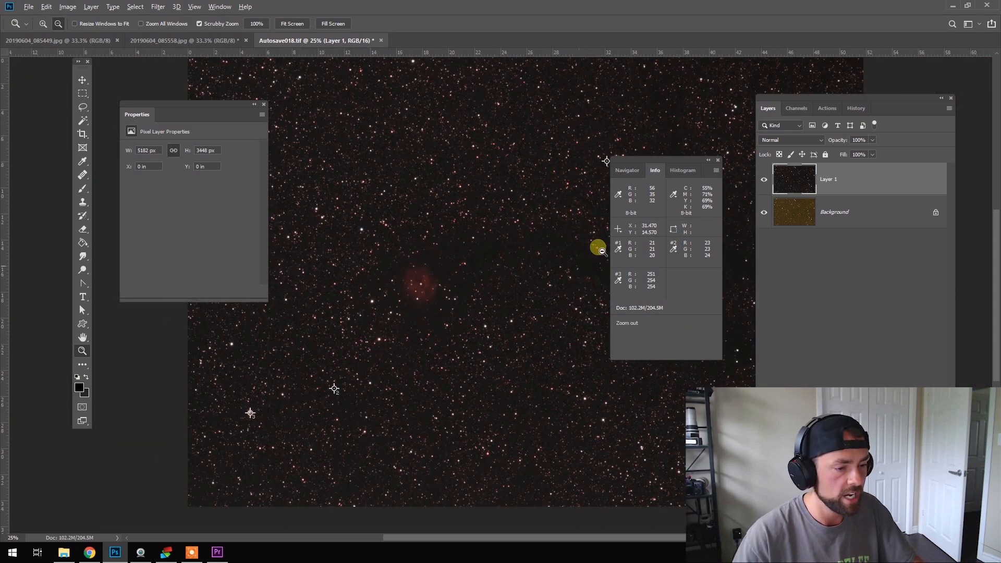
pyautogui.keyDown('alt'); pyautogui.click(562, 324); pyautogui.keyUp('alt')
pyautogui.click(500, 281)
pyautogui.click(764, 179)
pyautogui.click(763, 179)
pyautogui.keyDown('alt'); pyautogui.click(527, 341); pyautogui.keyUp('alt')
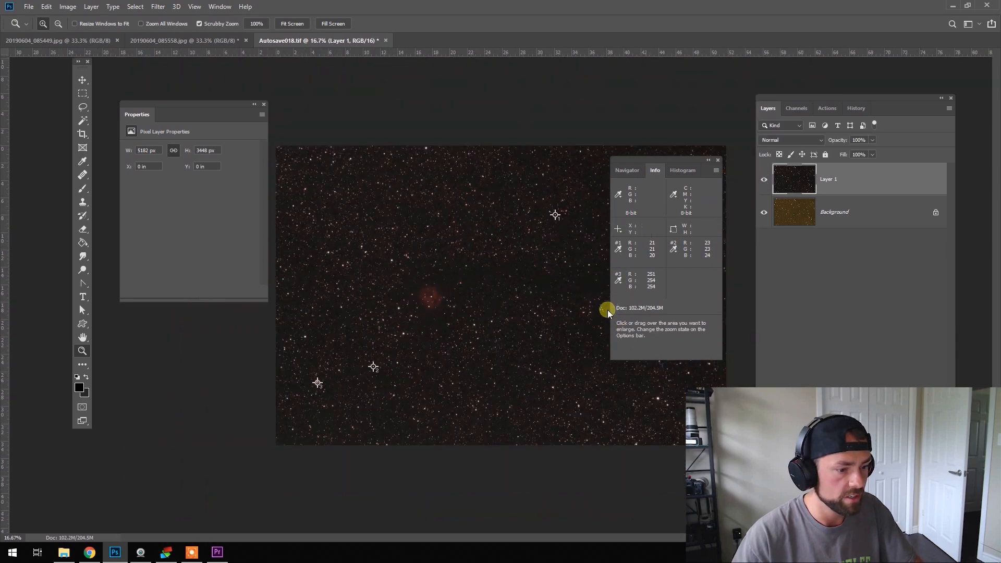
pyautogui.click(764, 179)
pyautogui.click(765, 180)
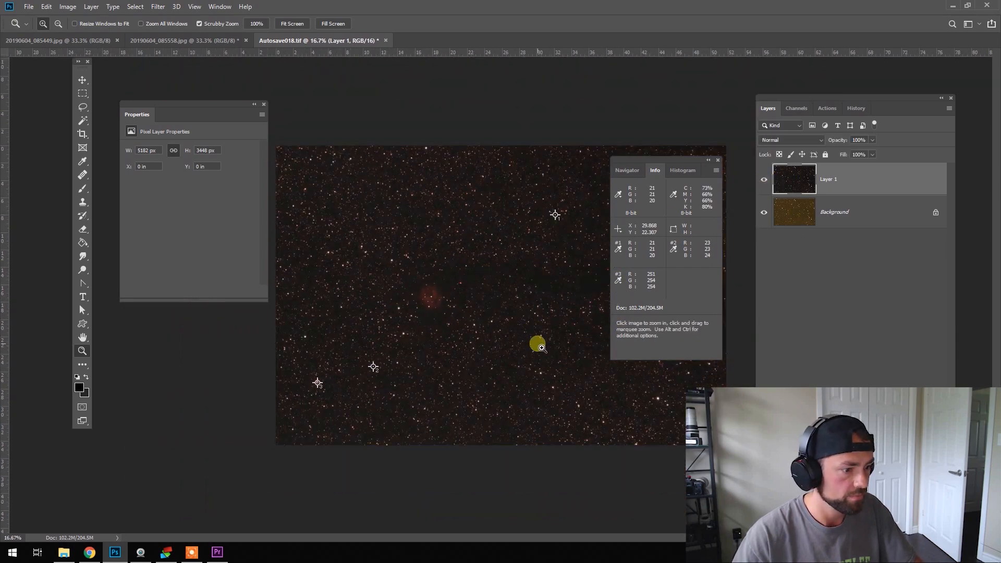
# - Rename Layer 1 as WHITE BALANCE and stamp all visible layers into a new layer above it
pyautogui.moveTo(680, 158); pyautogui.dragTo(823, 259)
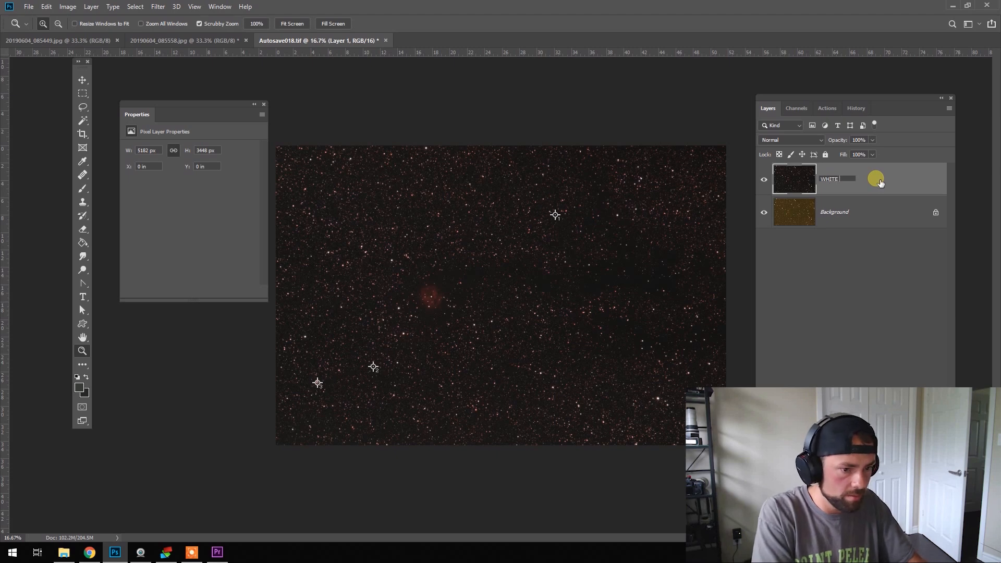
pyautogui.click(837, 209)
pyautogui.click(863, 183)
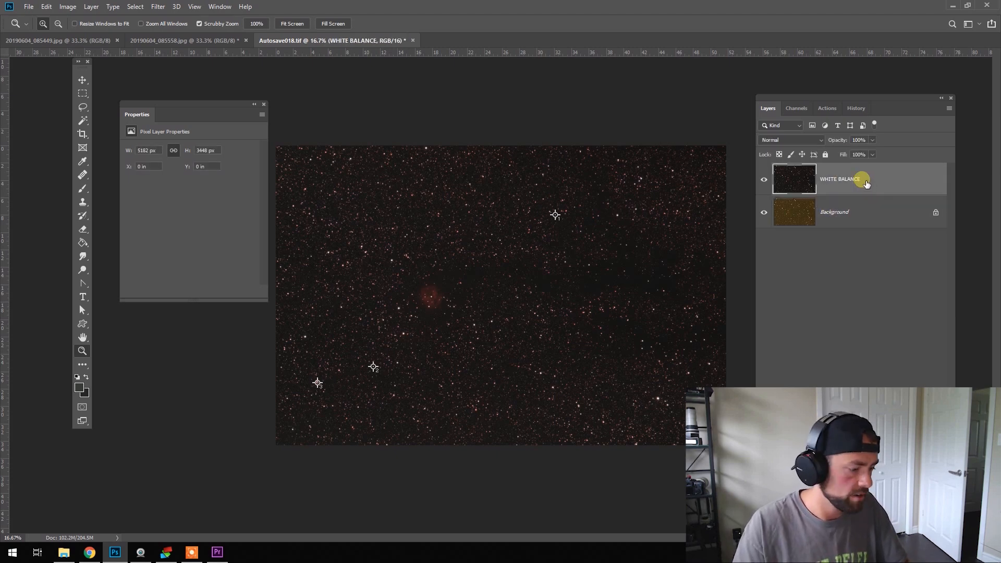
pyautogui.hotkey('ctrl', 'alt', 'shift', 'e')
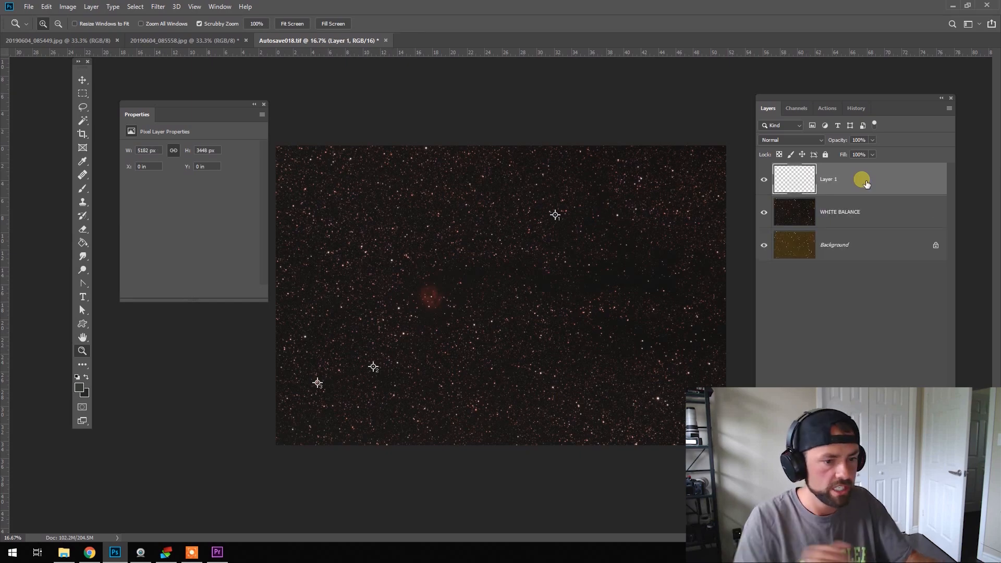
# - Open a Curves adjustment on the new layer and add RGB curve points sampled from the nebula (41) and the dark background sky (21)
pyautogui.hotkey('ctrl', '+')
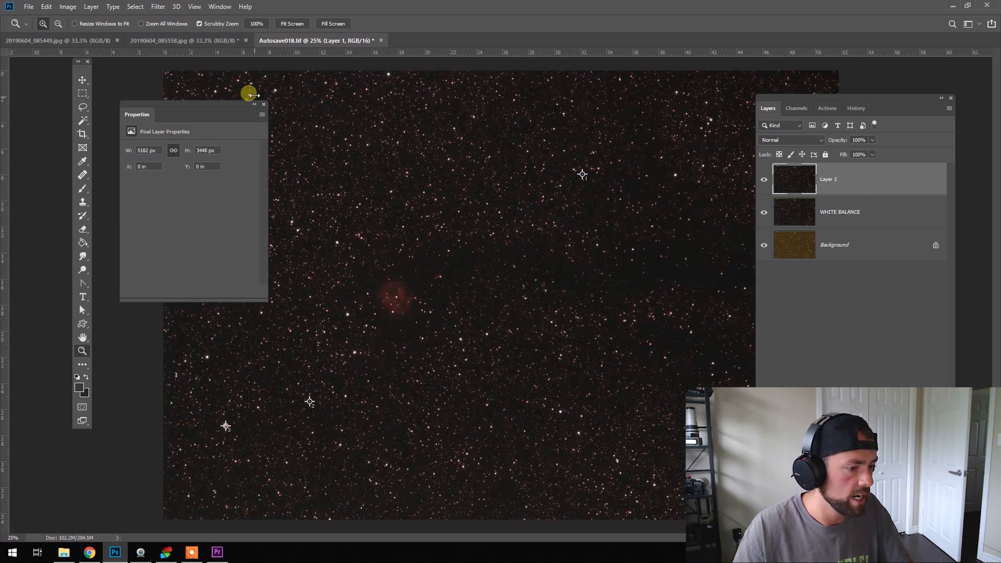
pyautogui.click(68, 6)
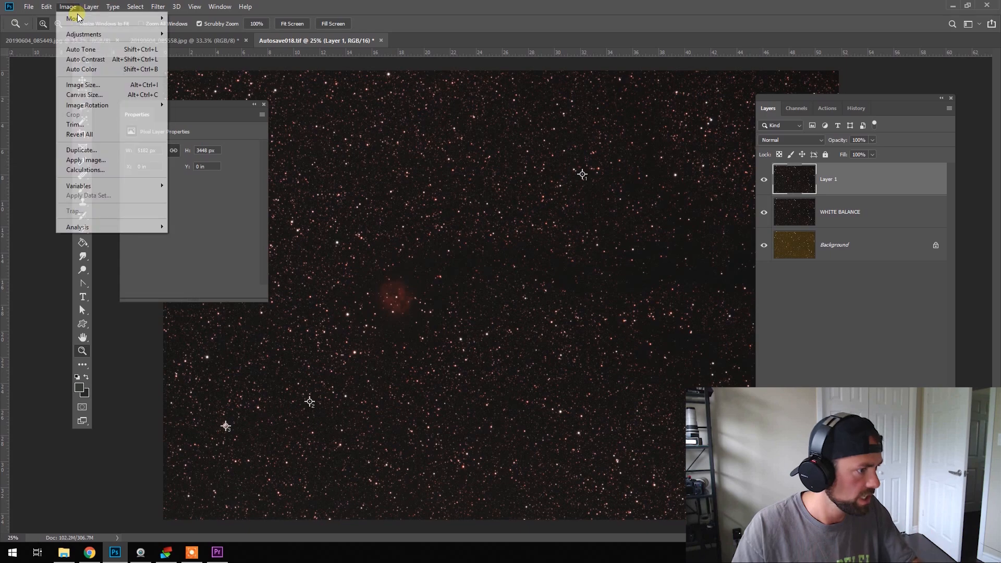
pyautogui.moveTo(114, 34)
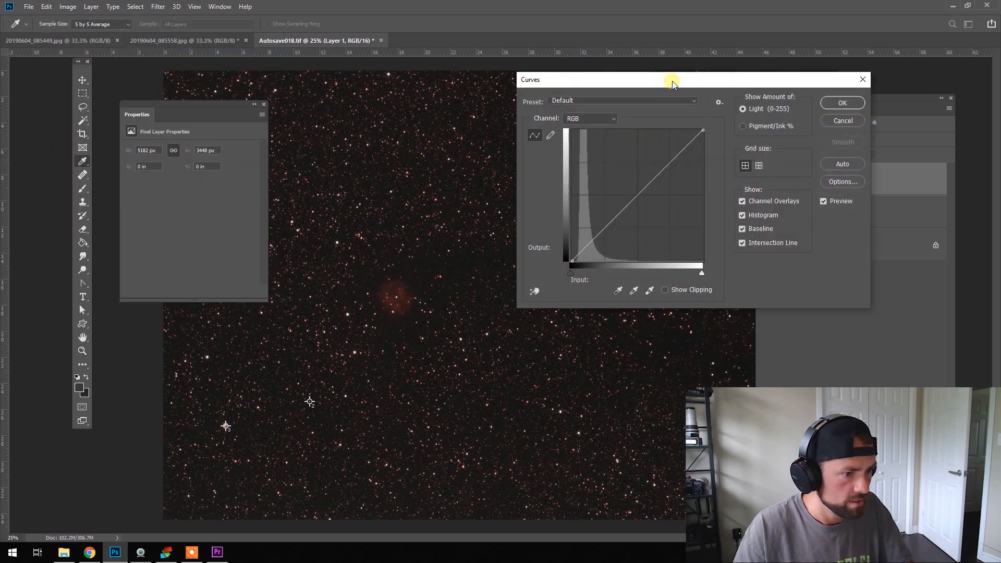
pyautogui.moveTo(671, 84); pyautogui.dragTo(683, 92)
pyautogui.click(518, 174)
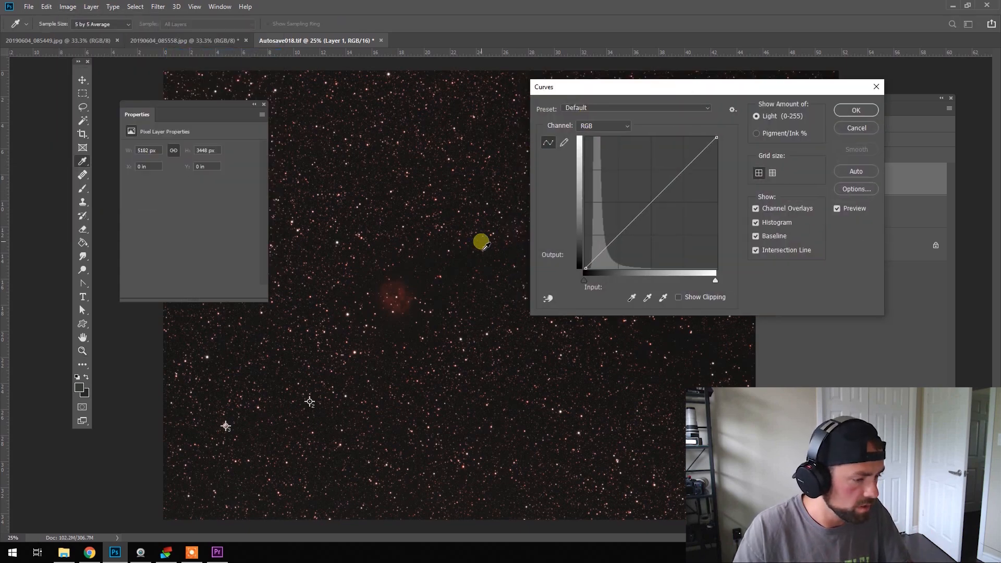
pyautogui.keyDown('ctrl'); pyautogui.click(393, 305); pyautogui.keyUp('ctrl')
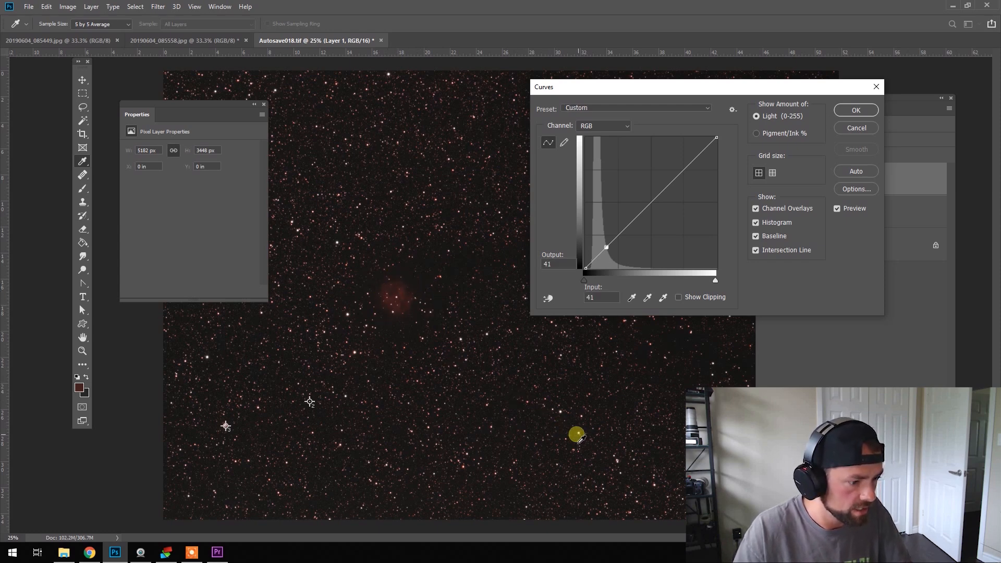
pyautogui.keyDown('ctrl'); pyautogui.click(657, 400); pyautogui.keyUp('ctrl')
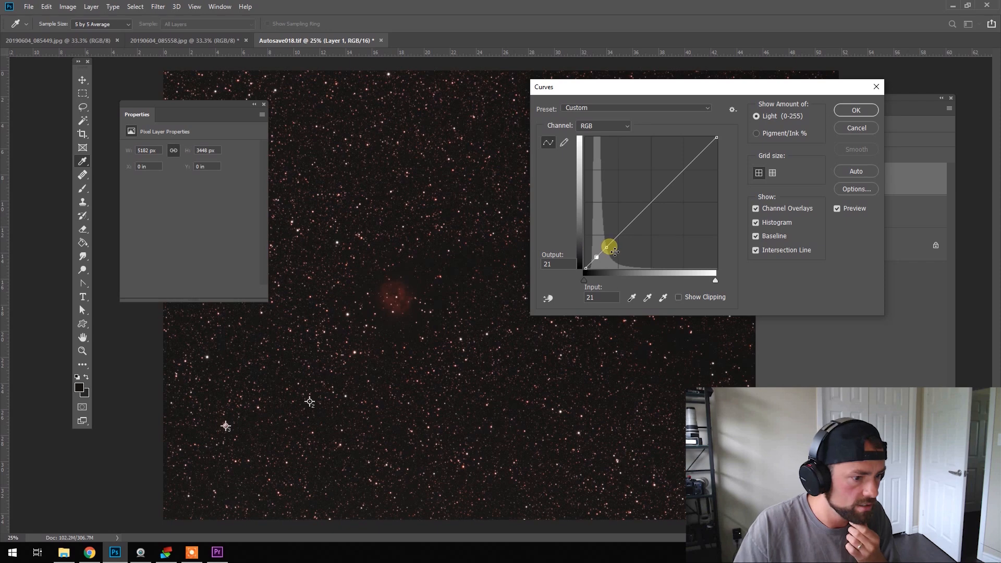
pyautogui.moveTo(613, 251); pyautogui.dragTo(611, 245)
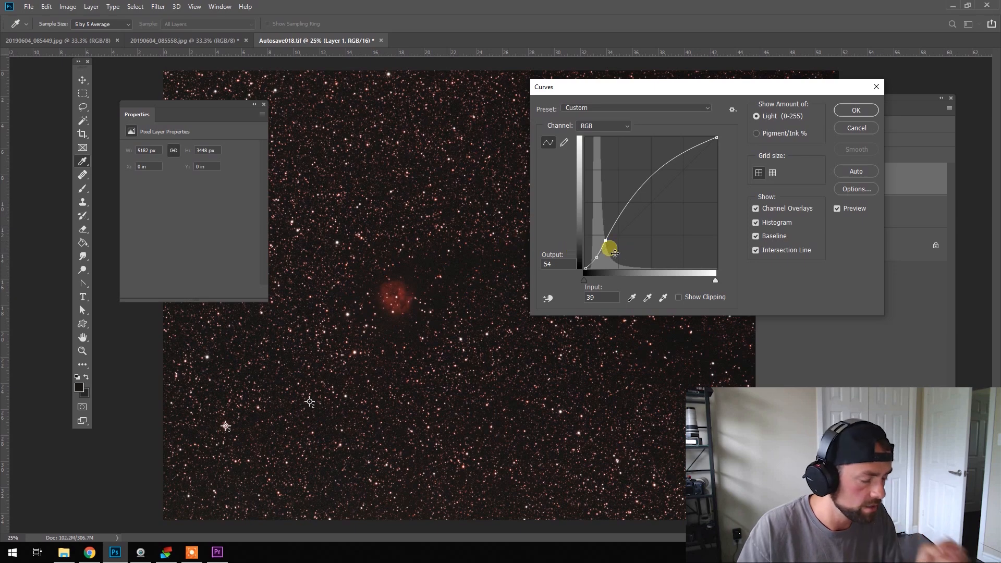
pyautogui.moveTo(606, 238); pyautogui.dragTo(614, 238)
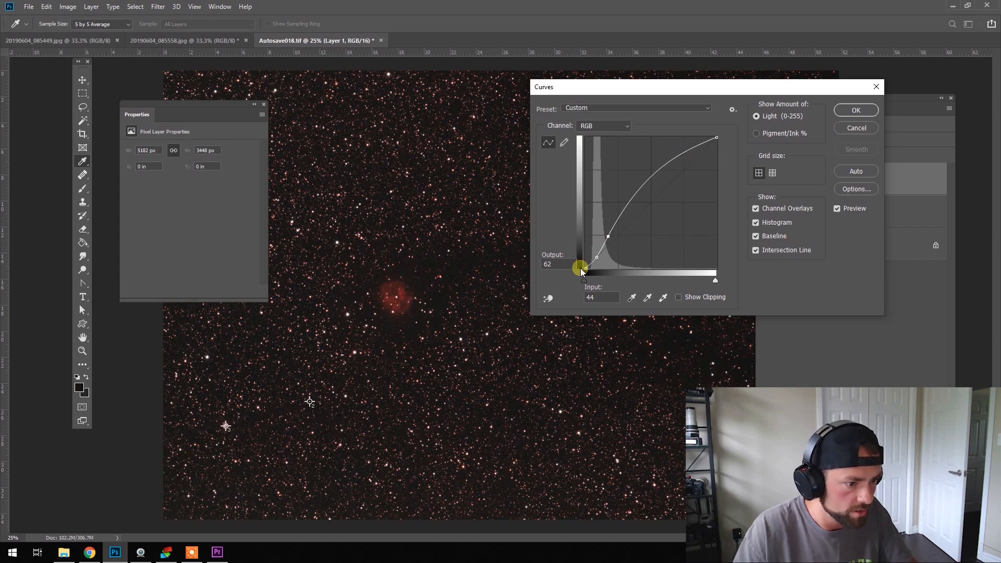
pyautogui.click(867, 126)
# - Apply a Curves adjustment to Layer 1 with one RGB point lifted from input 92 to output 140
pyautogui.press('z')
pyautogui.click(76, 7)
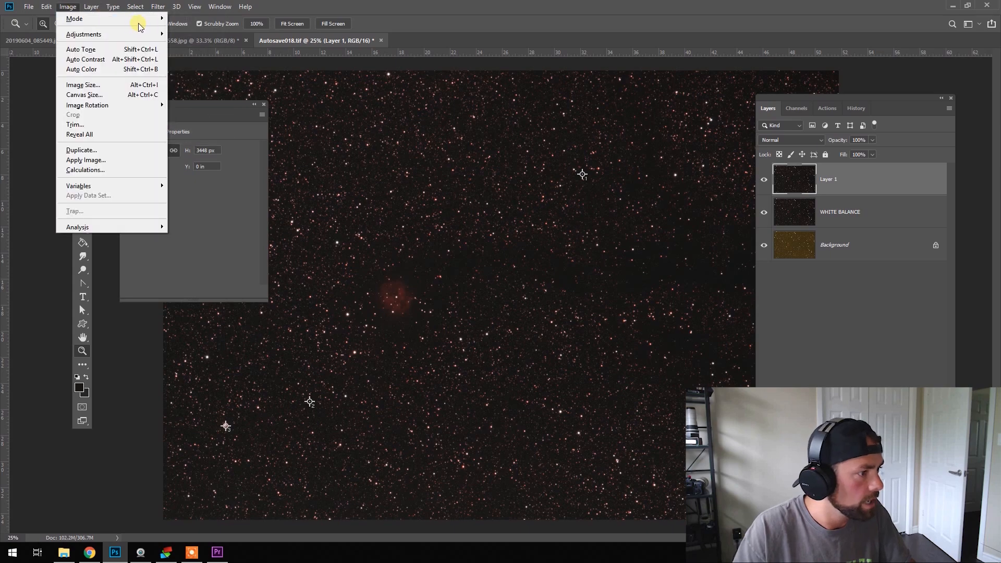
pyautogui.moveTo(135, 30)
pyautogui.click(229, 59)
pyautogui.moveTo(645, 203); pyautogui.dragTo(633, 196)
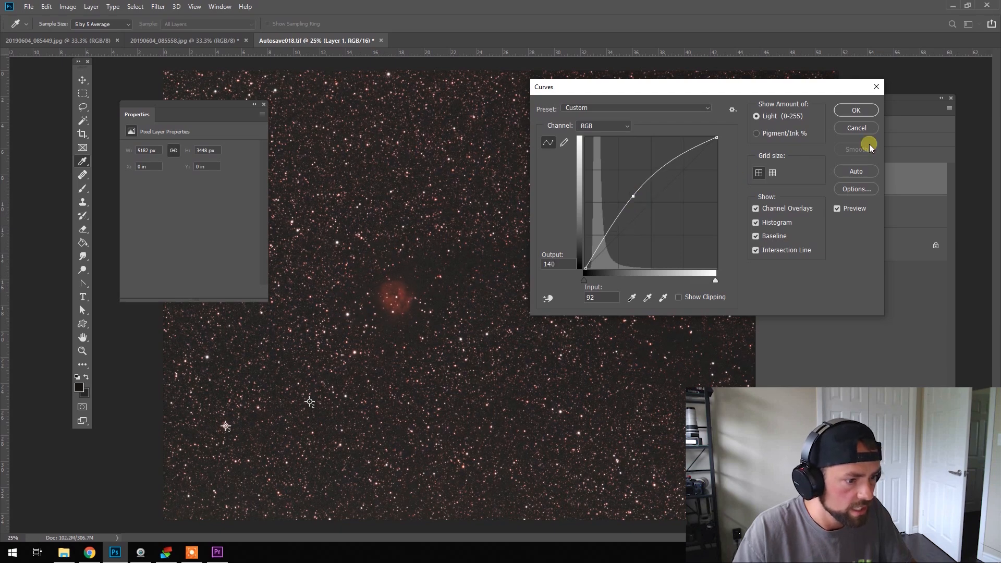
pyautogui.click(855, 111)
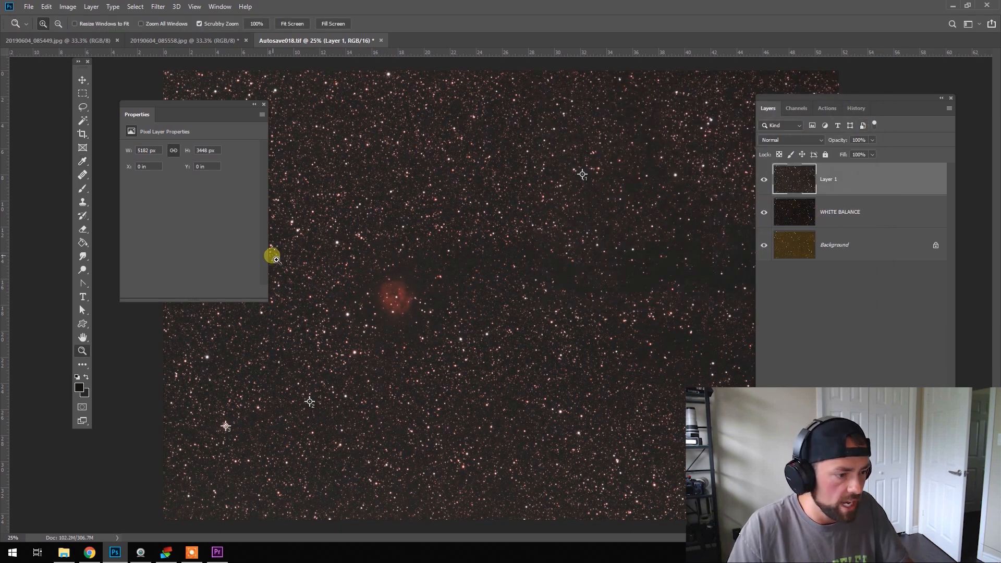
# - Show the Info panel and place it beside the layer list so the colour sampler readings can be seen
pyautogui.click(564, 351)
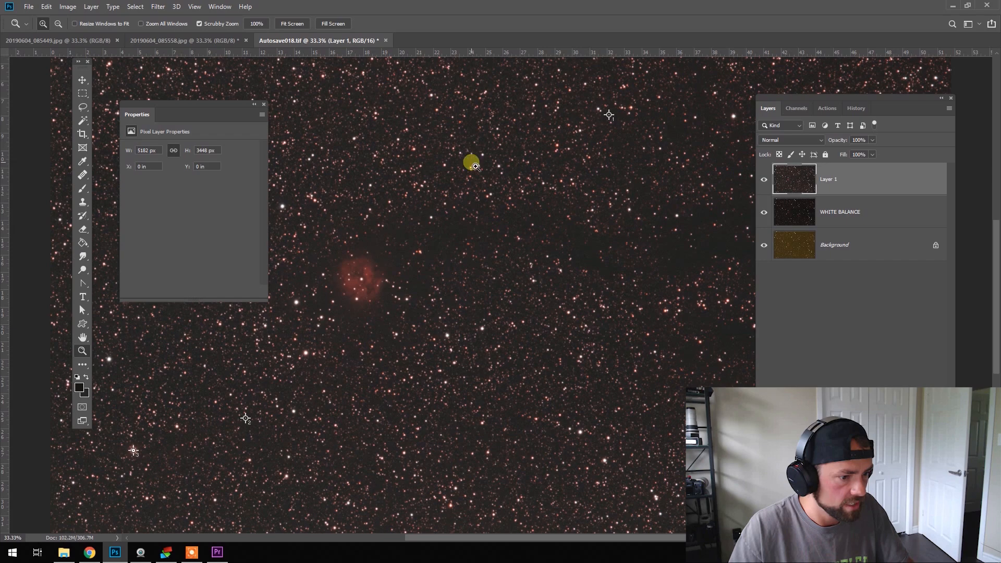
pyautogui.click(792, 108)
pyautogui.click(771, 109)
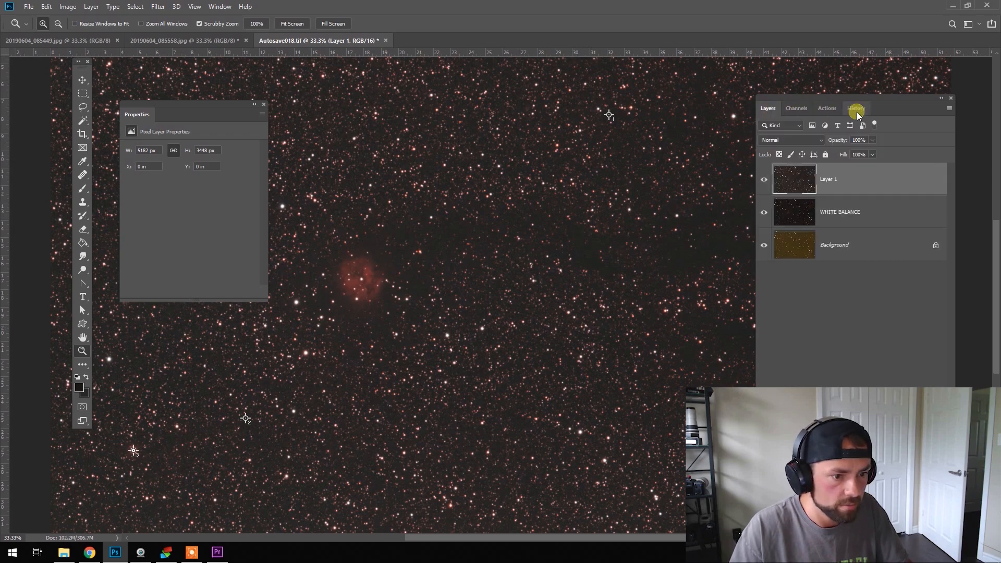
pyautogui.press('F8')
pyautogui.moveTo(842, 272); pyautogui.dragTo(701, 204)
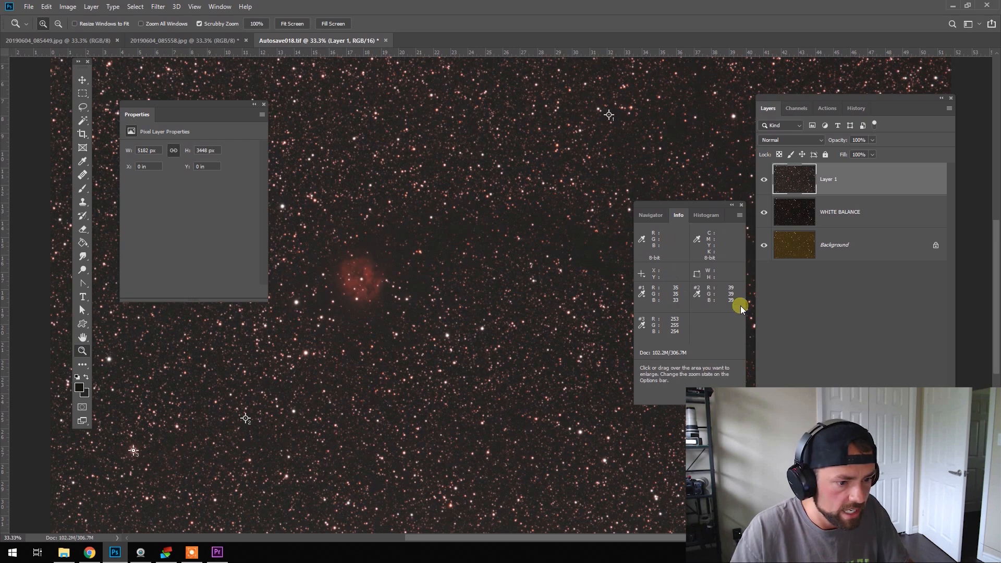
# - Apply a Levels adjustment to Layer 1 with the RGB black input level set to 7
pyautogui.click(70, 7)
pyautogui.moveTo(86, 34)
pyautogui.click(182, 44)
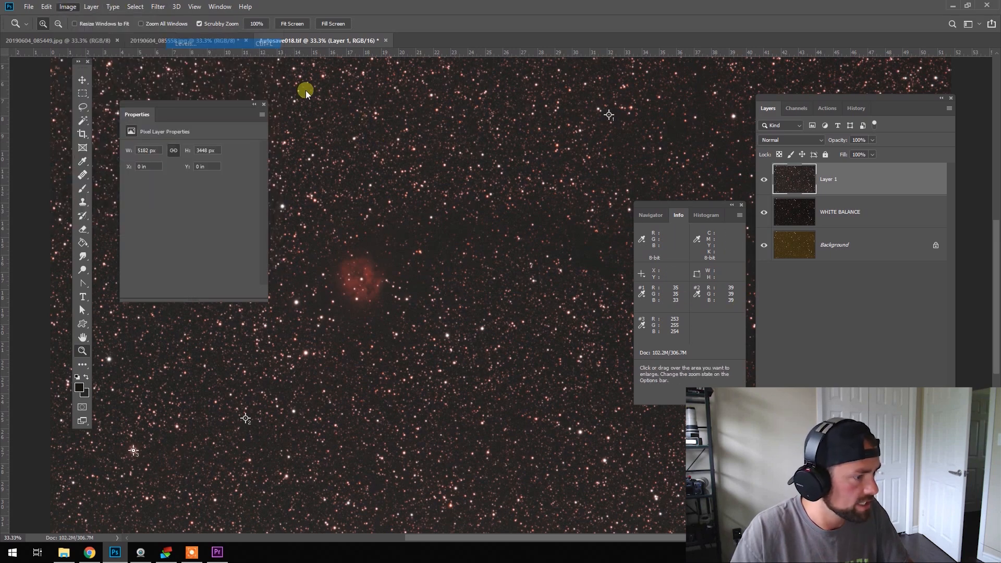
pyautogui.click(252, 145)
pyautogui.click(217, 155)
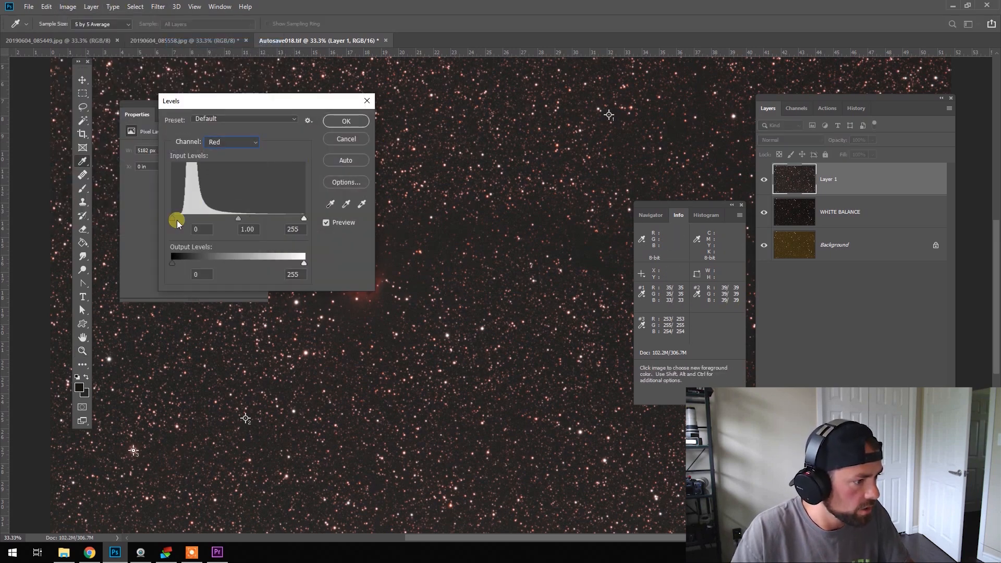
pyautogui.click(249, 144)
pyautogui.click(244, 154)
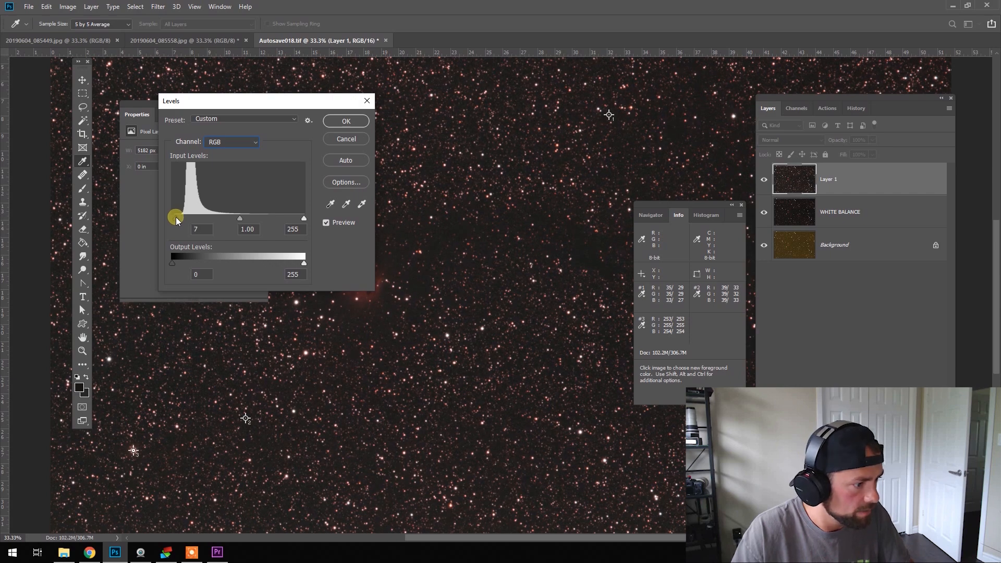
pyautogui.click(346, 121)
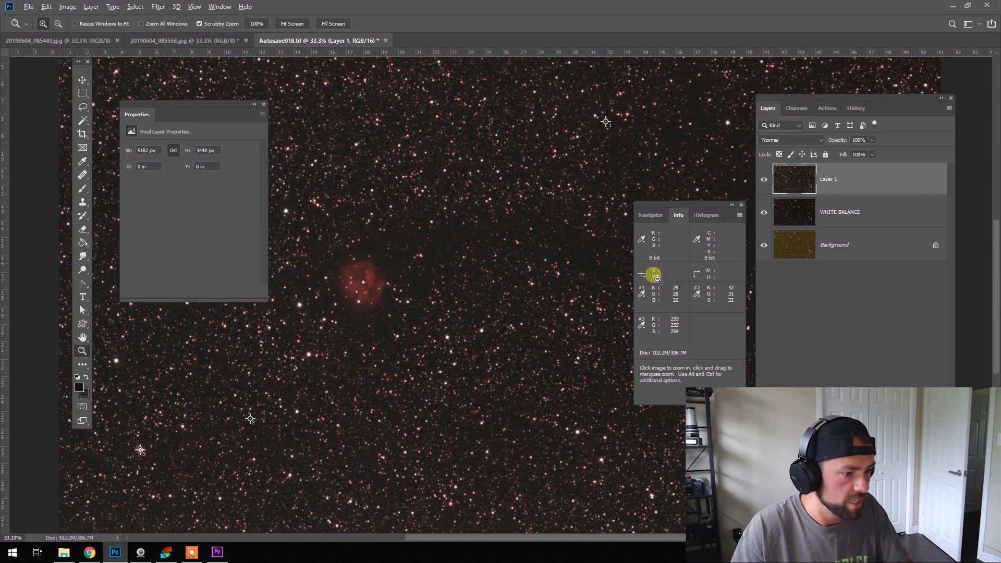
# - Examine the nebula, the surrounding stars and the darkened background sky at several zoom levels
pyautogui.press('z')
pyautogui.keyDown('alt'); pyautogui.click(598, 353); pyautogui.keyUp('alt')
pyautogui.click(537, 389)
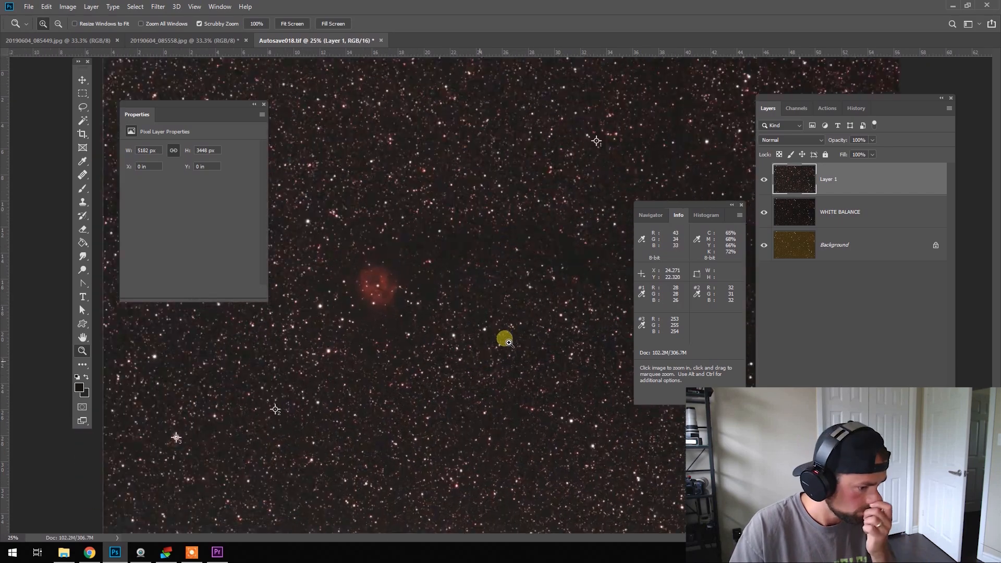
pyautogui.click(487, 357)
pyautogui.click(524, 284)
pyautogui.click(546, 267)
pyautogui.moveTo(371, 315); pyautogui.dragTo(600, 204)
pyautogui.keyDown('alt'); pyautogui.click(600, 154); pyautogui.keyUp('alt')
pyautogui.keyDown('alt'); pyautogui.click(602, 152); pyautogui.keyUp('alt')
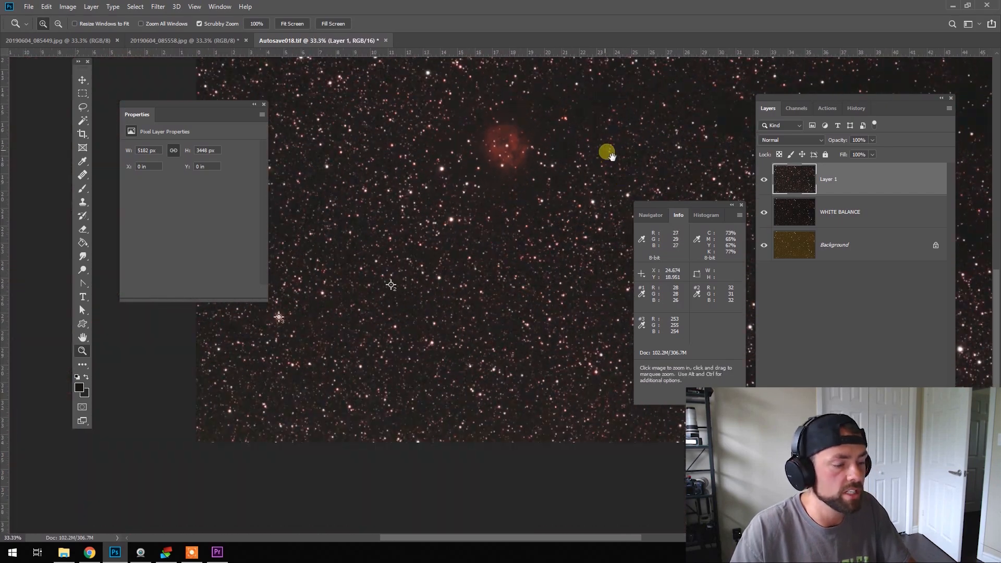
pyautogui.moveTo(602, 153); pyautogui.dragTo(442, 306)
pyautogui.keyDown('alt'); pyautogui.click(502, 357); pyautogui.keyUp('alt')
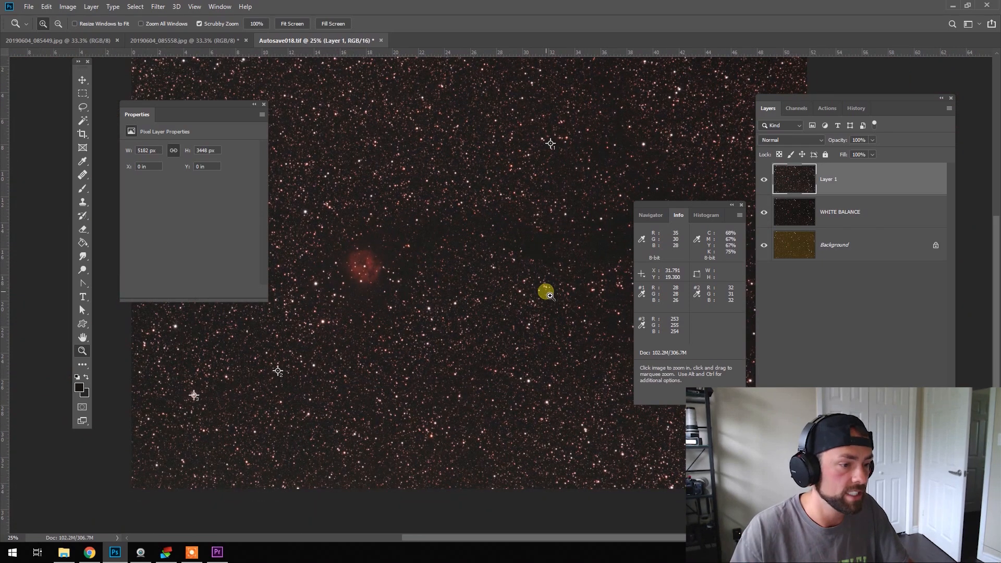
# - Attach the Info panel to the side of the Layers panel and shift the joined panels outward
pyautogui.moveTo(683, 206); pyautogui.dragTo(646, 234)
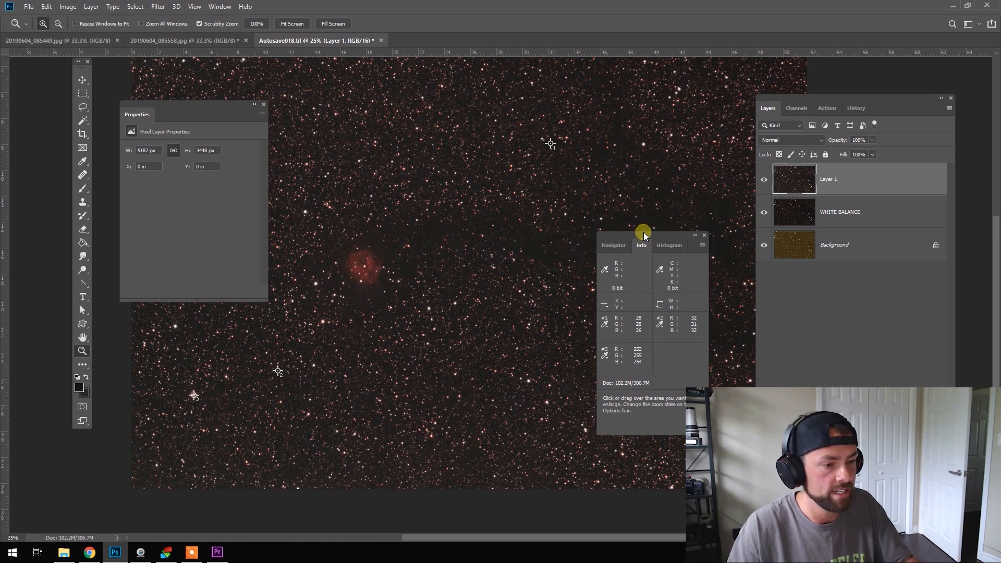
pyautogui.moveTo(642, 235); pyautogui.dragTo(759, 302)
pyautogui.click(759, 301)
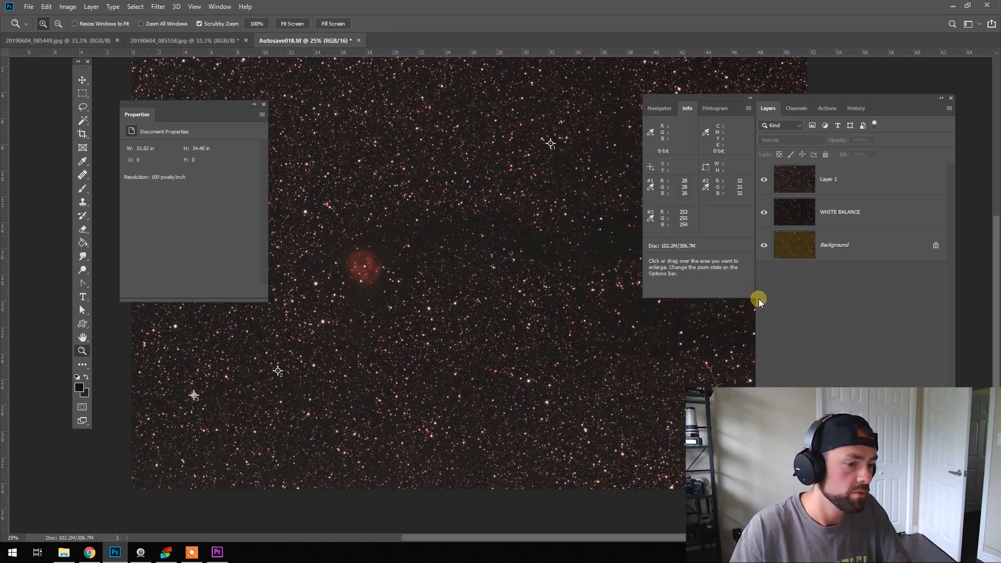
pyautogui.moveTo(710, 98); pyautogui.dragTo(730, 86)
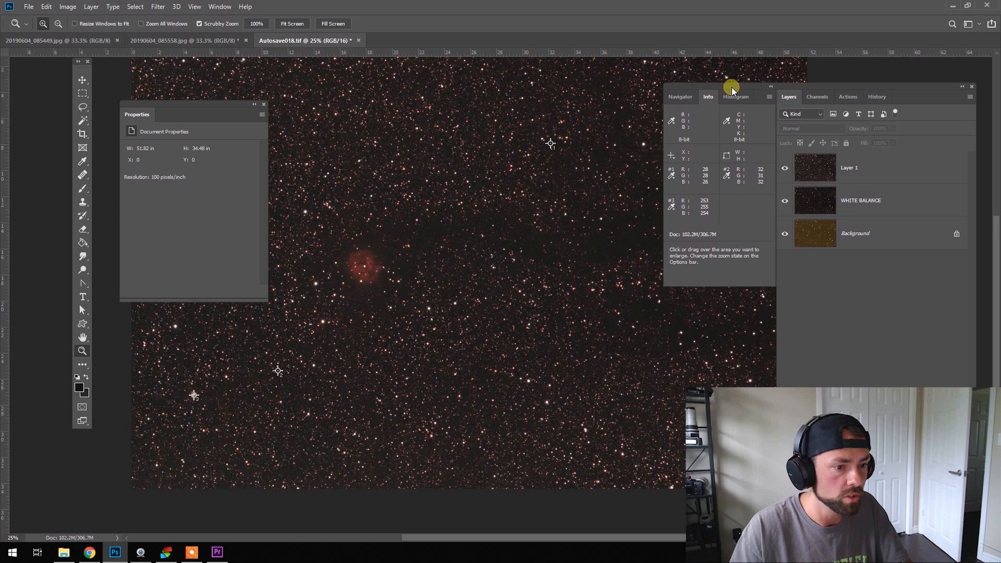
# - Move the Properties panel clear of the nebula and close it
pyautogui.moveTo(196, 105); pyautogui.dragTo(165, 89)
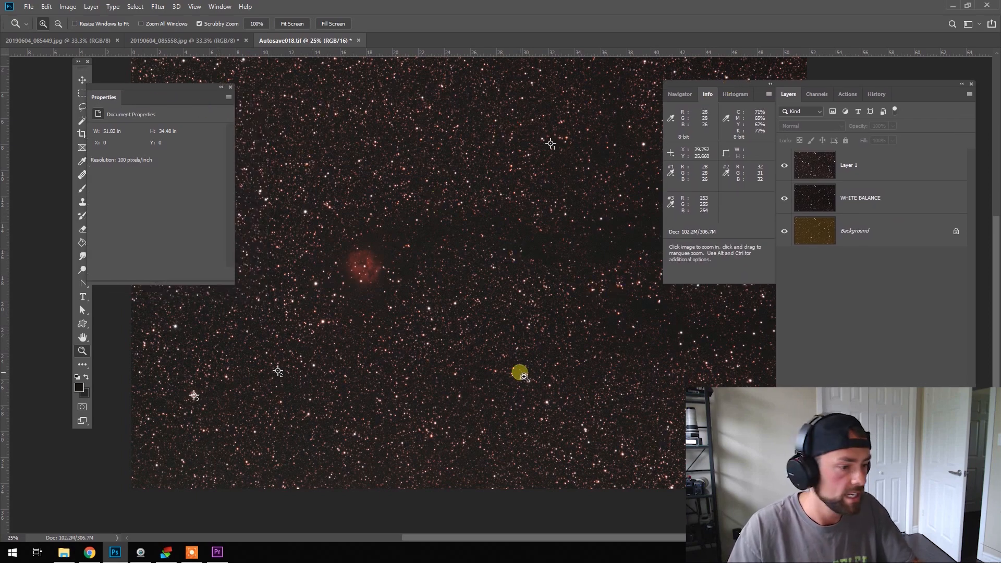
pyautogui.click(485, 334)
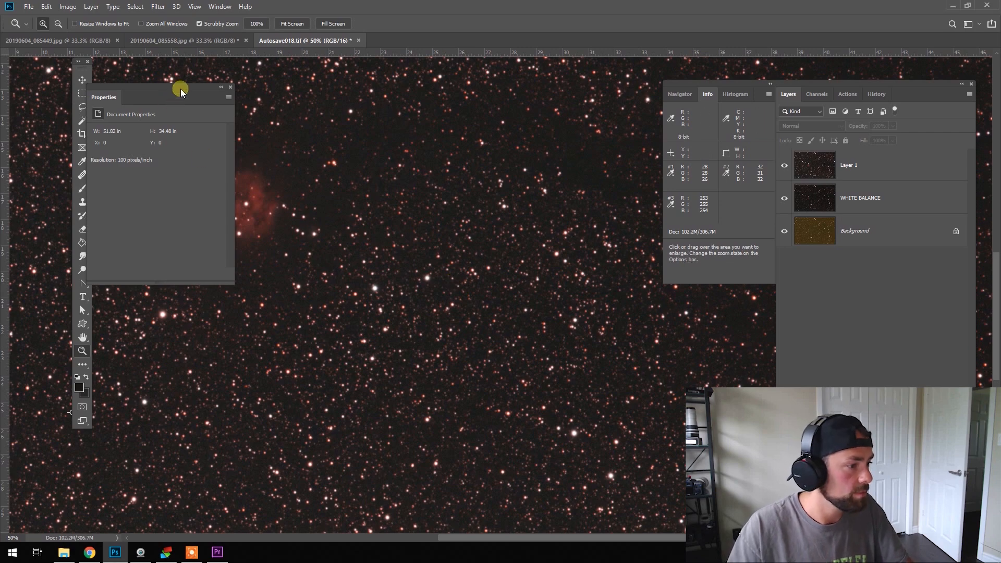
pyautogui.moveTo(179, 89); pyautogui.dragTo(323, 158)
pyautogui.click(373, 156)
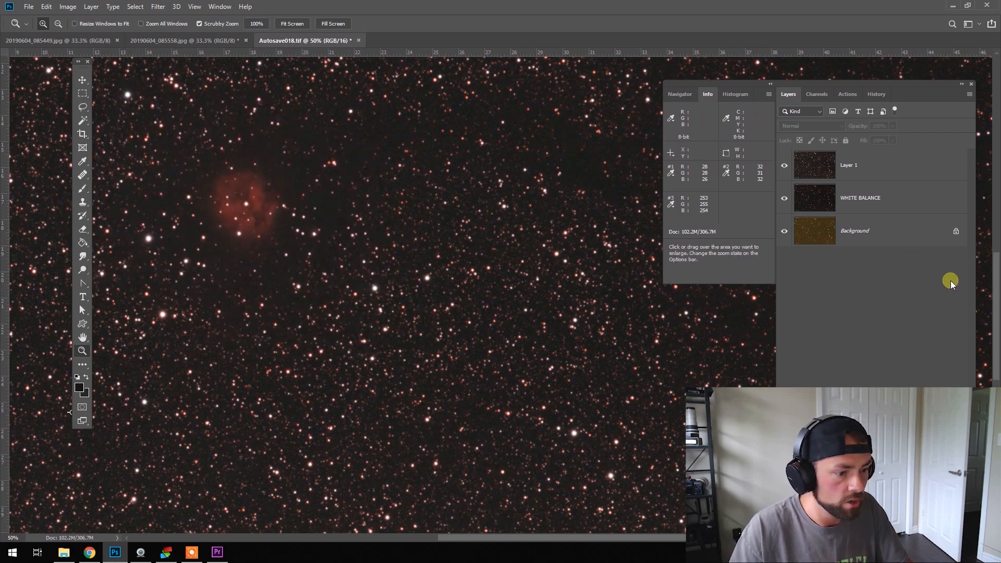
# - Rename Layer 1 as CURVES
pyautogui.click(869, 175)
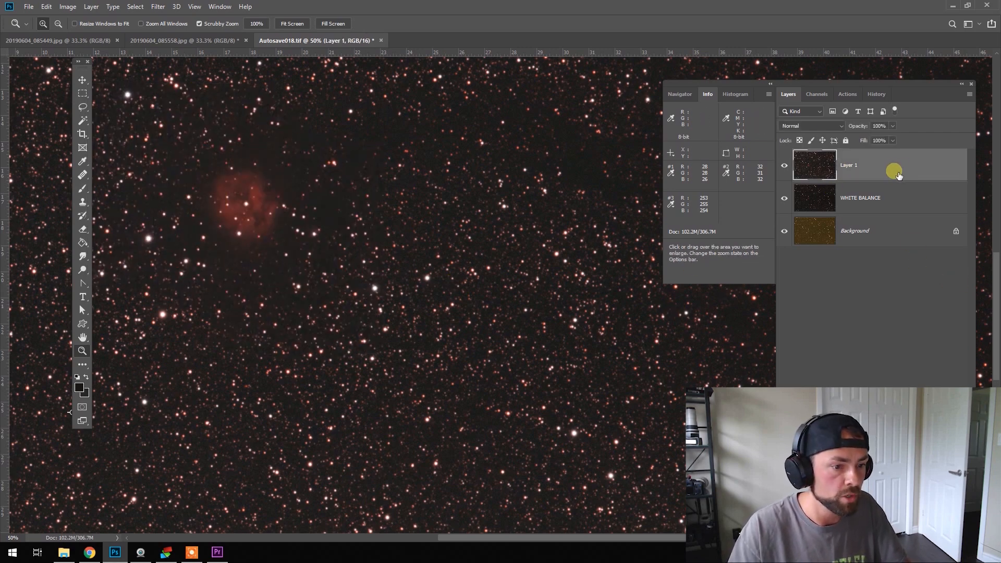
pyautogui.click(865, 195)
pyautogui.click(861, 174)
pyautogui.doubleClick(859, 171)
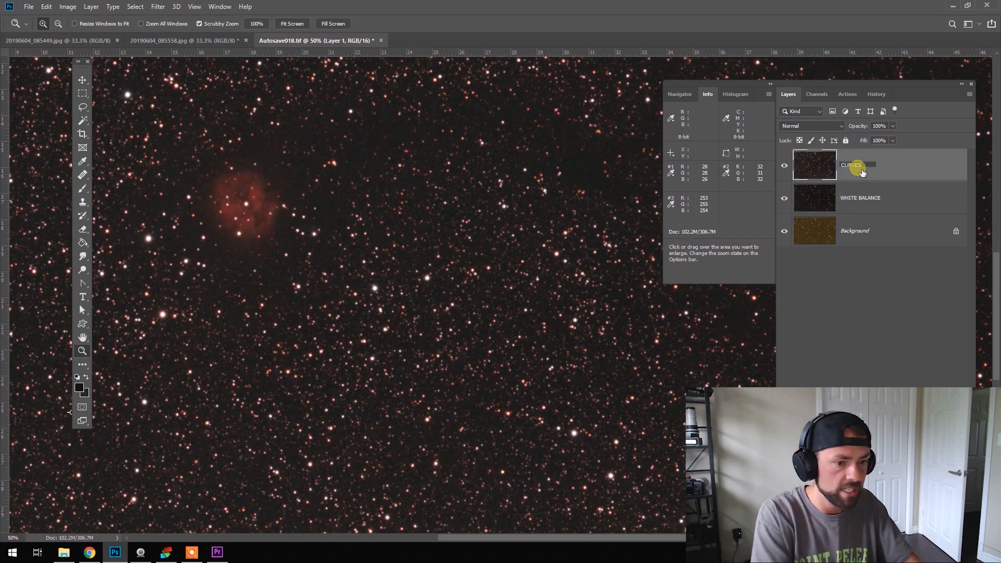
pyautogui.press('Return')
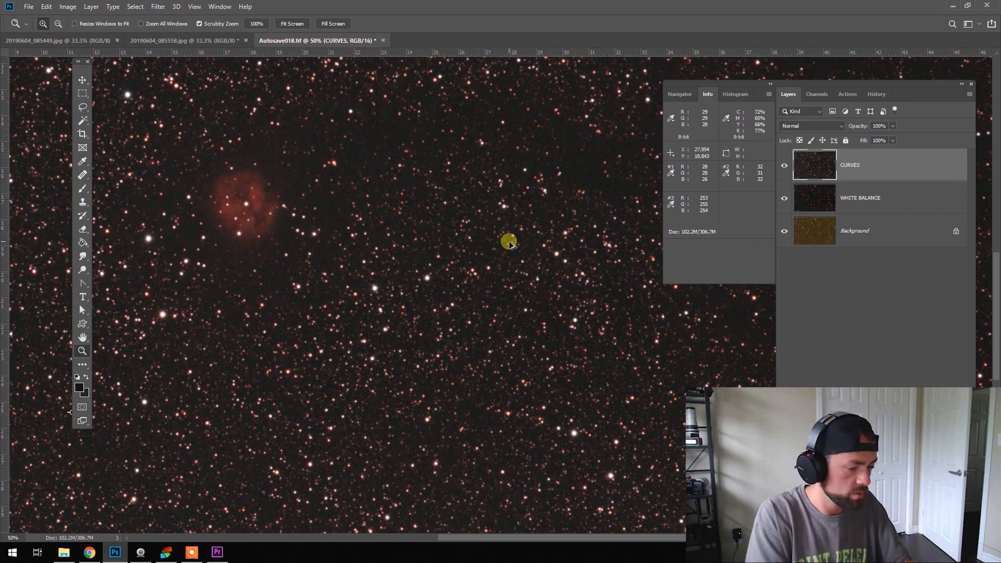
# - Stamp all visible layers into a new top layer and name it NOISE REDUCTION
pyautogui.hotkey('ctrl', 'shift', 'alt', 'e')
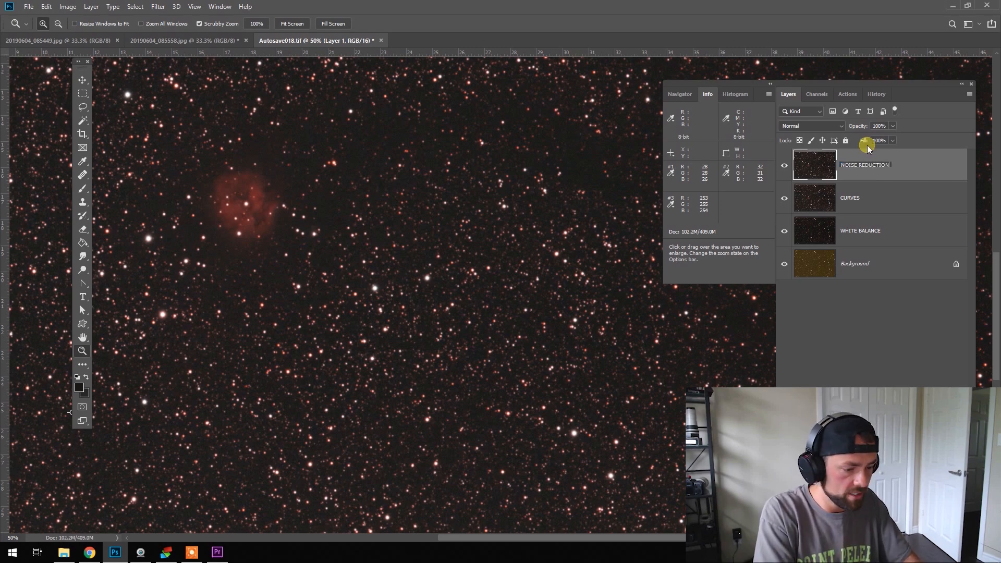
pyautogui.press('Return')
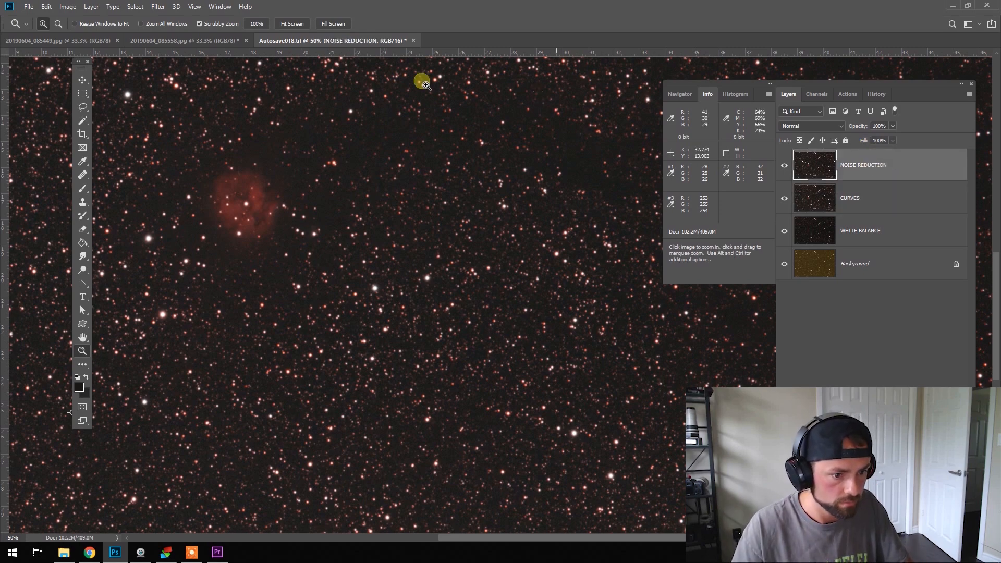
# - Open the Camera Raw Filter on the NOISE REDUCTION layer and show its Detail settings
pyautogui.click(158, 7)
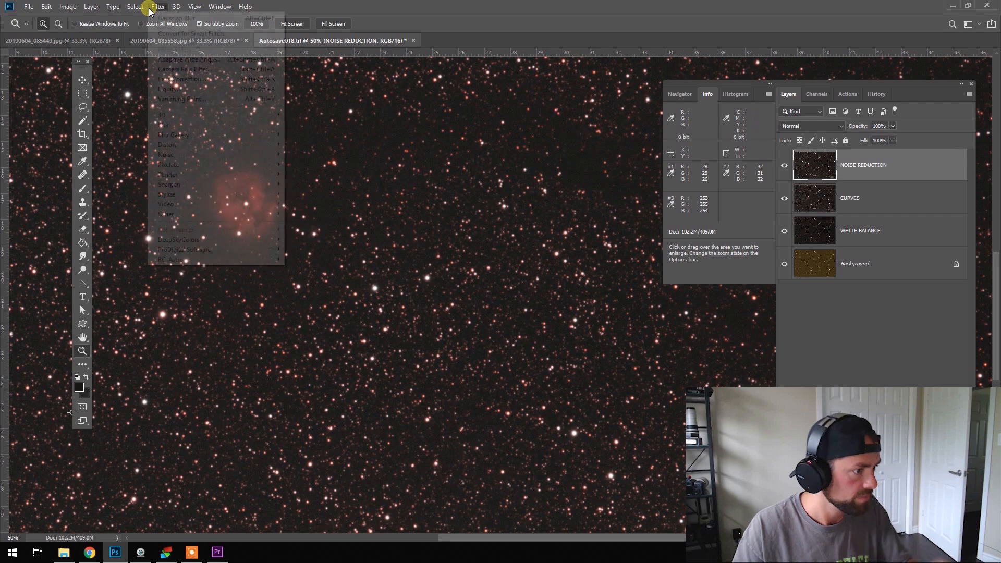
pyautogui.click(197, 69)
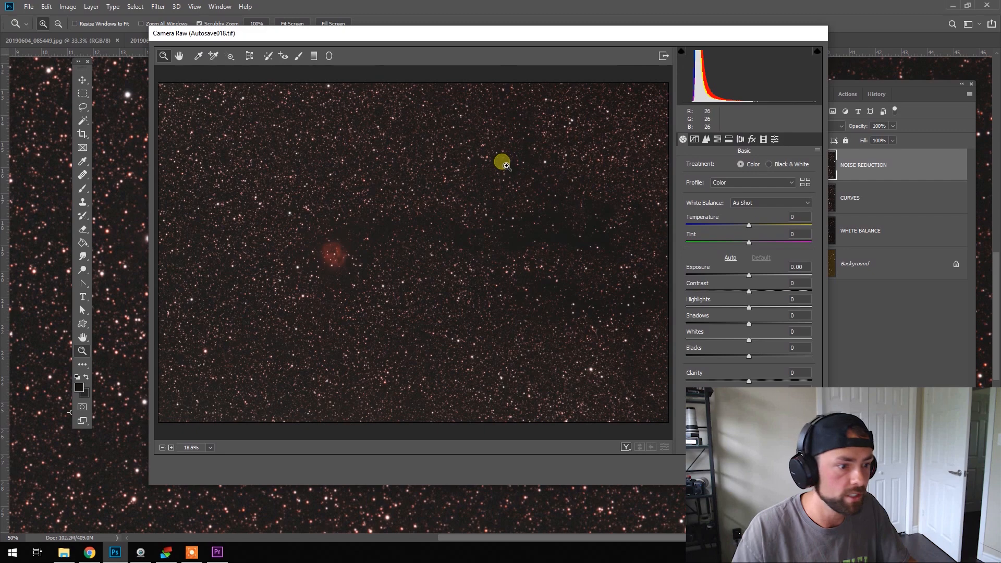
pyautogui.click(414, 276)
pyautogui.click(408, 278)
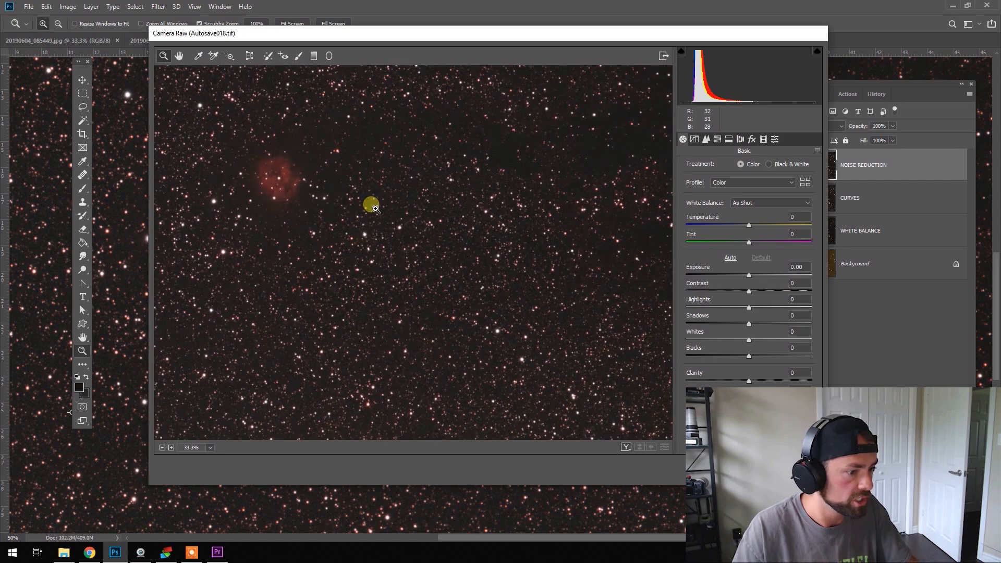
pyautogui.click(371, 203)
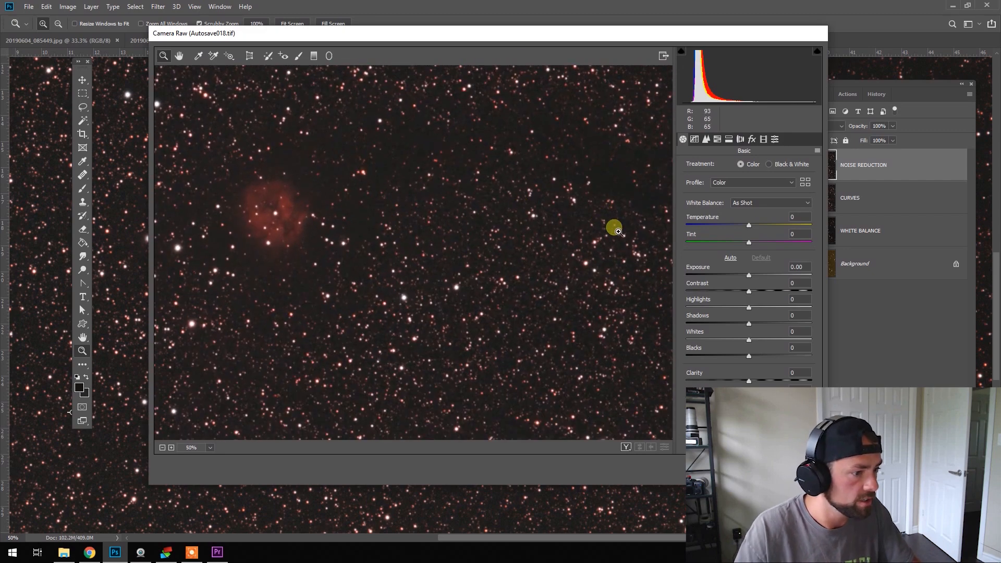
pyautogui.click(706, 139)
pyautogui.click(740, 139)
pyautogui.click(752, 140)
pyautogui.click(707, 139)
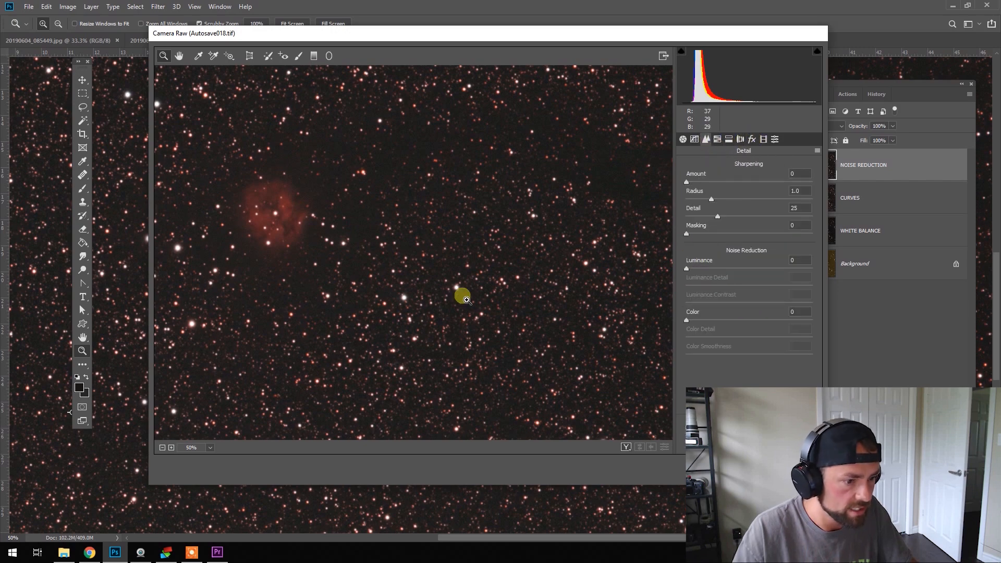
# - Try a Luminance noise reduction of 25 on the star field, then reset it
pyautogui.click(347, 273)
pyautogui.click(349, 277)
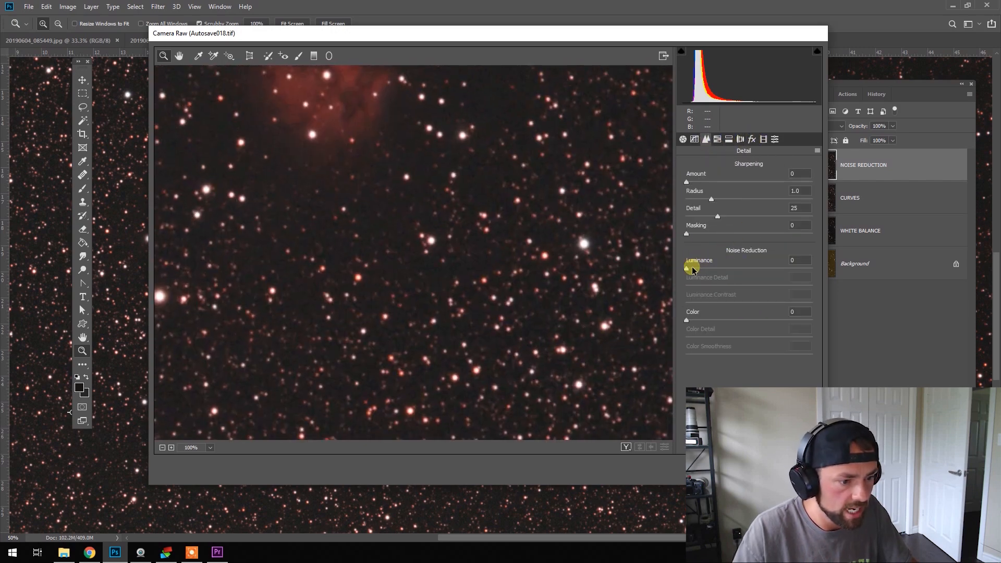
pyautogui.moveTo(689, 269); pyautogui.dragTo(719, 270)
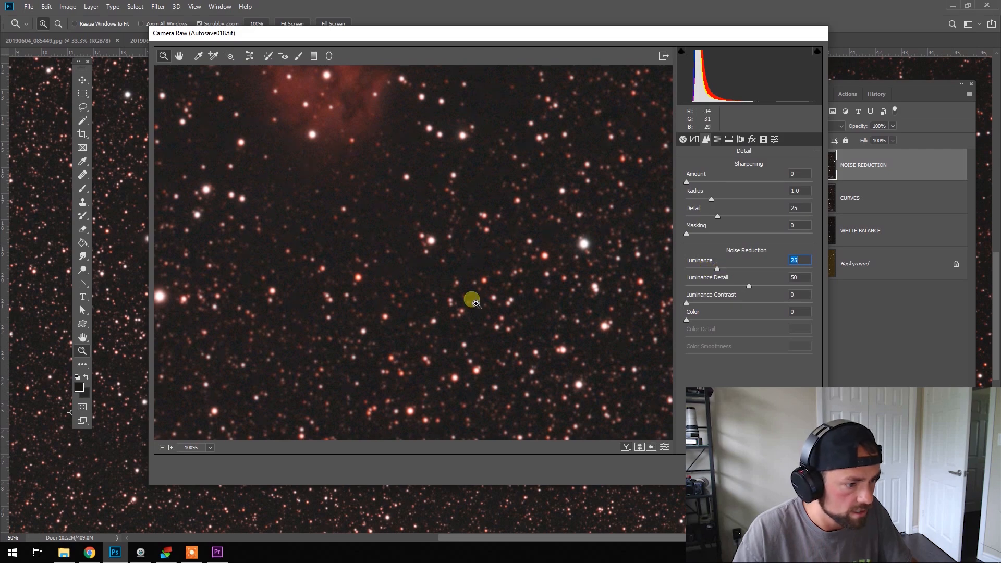
pyautogui.doubleClick(751, 270)
# - Set the Luminance noise reduction to 22 and check its effect on the stars and background up close
pyautogui.click(471, 275)
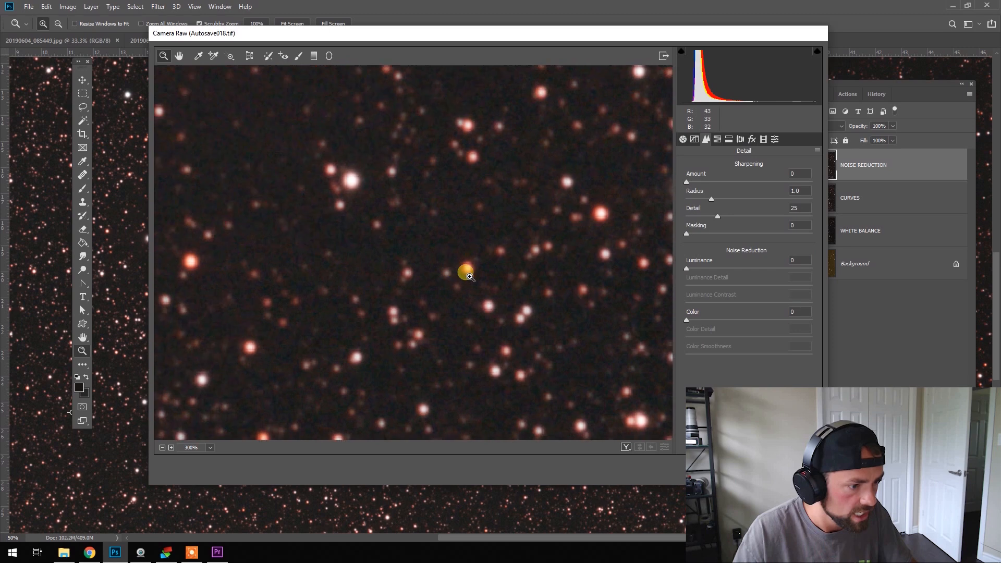
pyautogui.click(469, 273)
pyautogui.moveTo(686, 268); pyautogui.dragTo(714, 268)
pyautogui.keyDown('alt'); pyautogui.click(510, 225); pyautogui.keyUp('alt')
pyautogui.moveTo(407, 199); pyautogui.dragTo(542, 204)
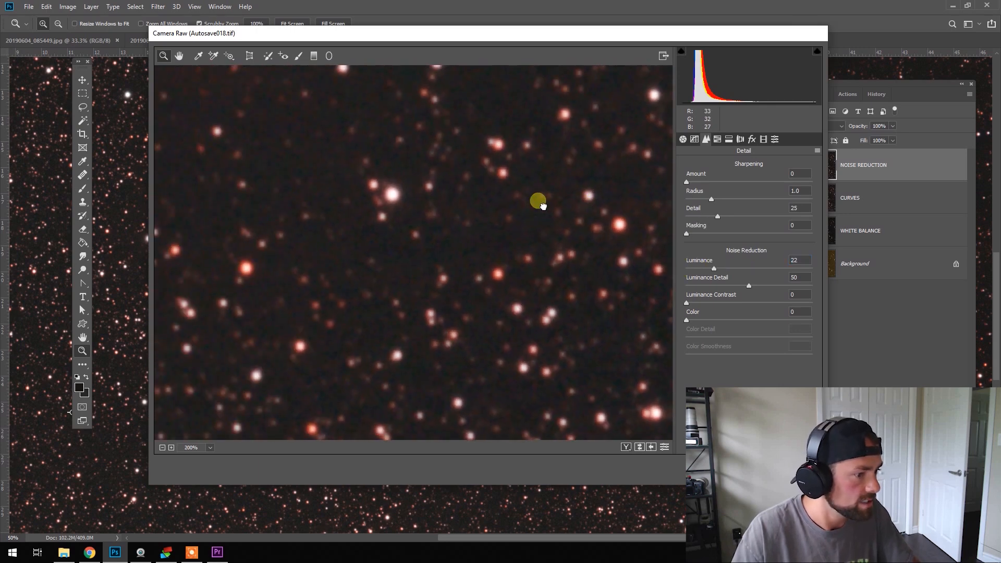
# - Set the Color noise reduction to 15 and check the result on the star field and the nebula
pyautogui.click(454, 232)
pyautogui.moveTo(687, 322)
pyautogui.mouseDown()
pyautogui.moveTo(707, 322)
pyautogui.moveTo(676, 319)
pyautogui.mouseUp()
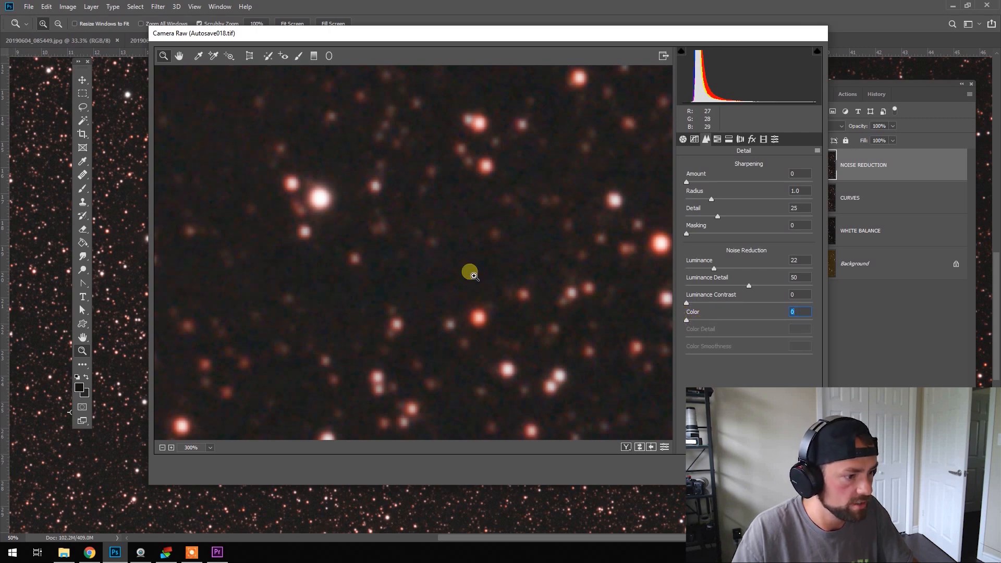
pyautogui.moveTo(687, 321); pyautogui.dragTo(704, 321)
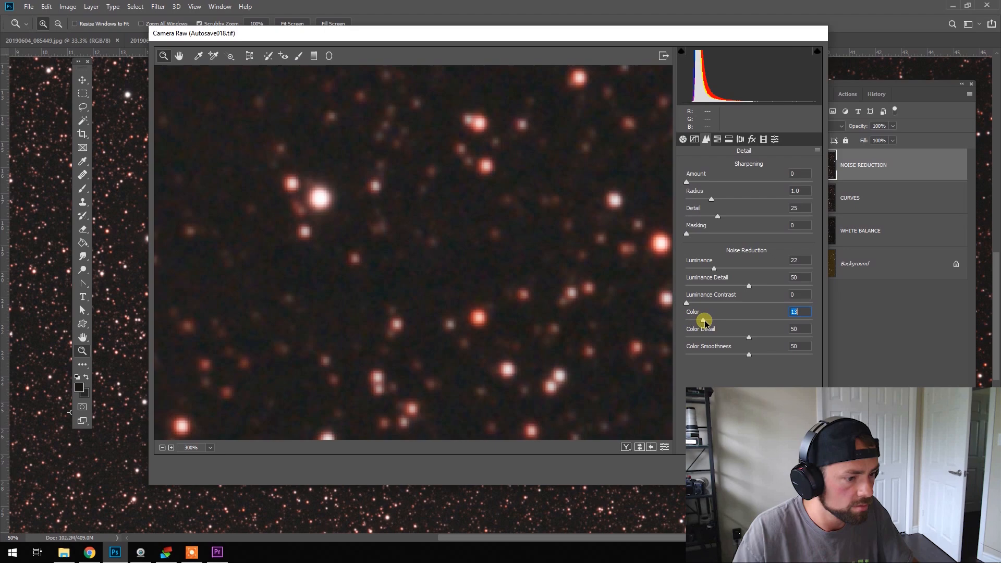
pyautogui.keyDown('alt'); pyautogui.click(474, 263); pyautogui.keyUp('alt')
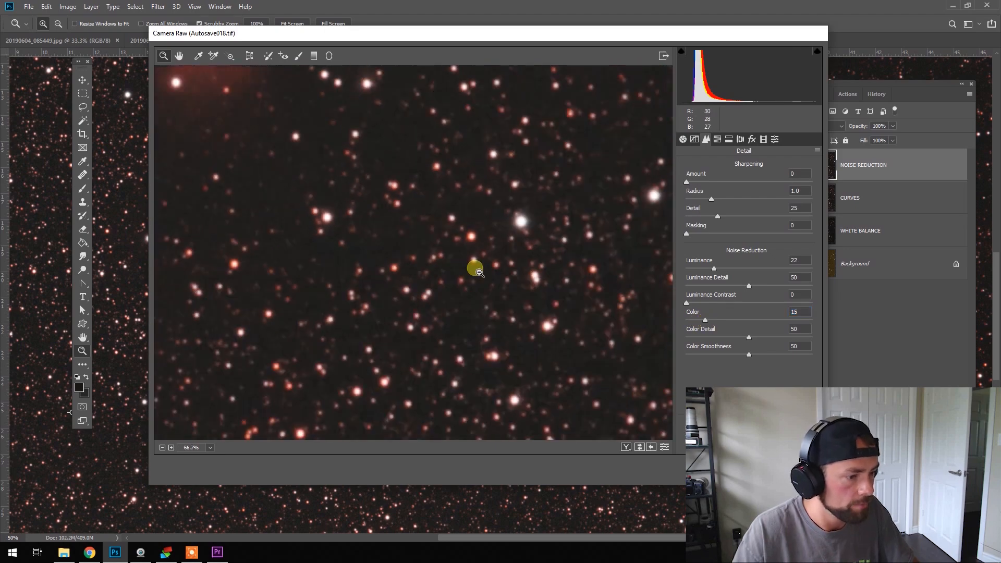
pyautogui.keyDown('alt'); pyautogui.click(447, 253); pyautogui.keyUp('alt')
pyautogui.keyDown('alt'); pyautogui.click(515, 241); pyautogui.keyUp('alt')
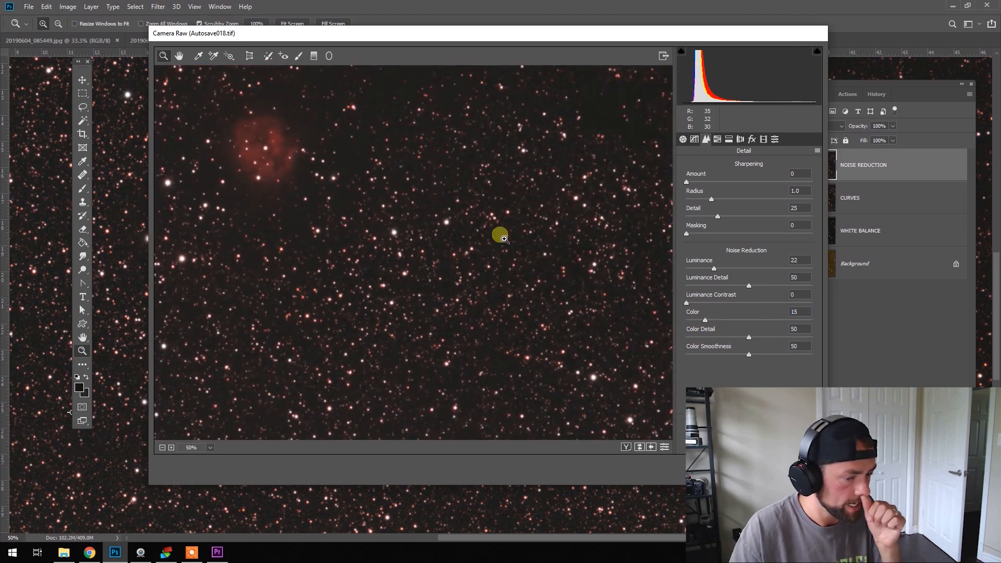
pyautogui.moveTo(337, 181); pyautogui.dragTo(544, 303)
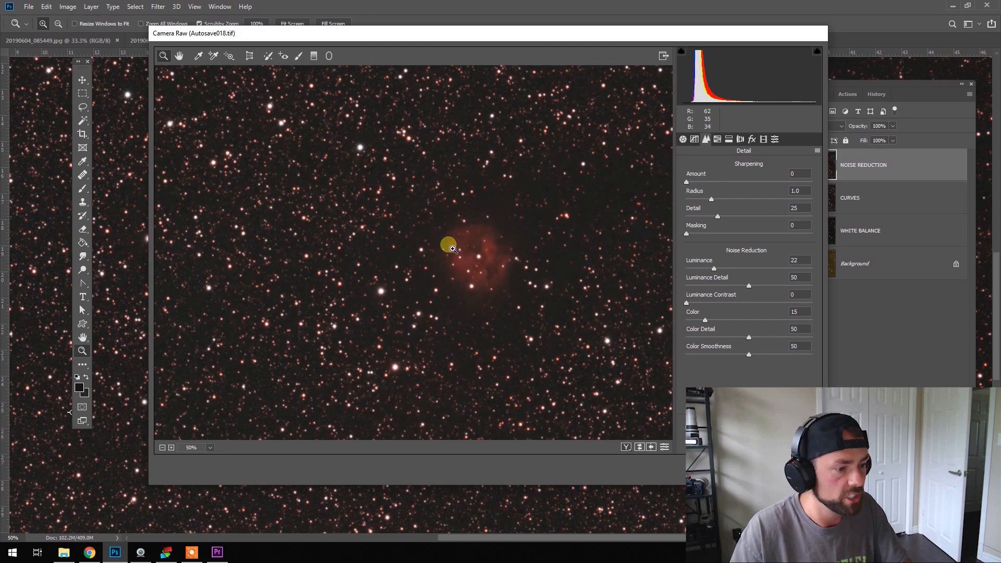
pyautogui.moveTo(553, 289); pyautogui.dragTo(358, 261)
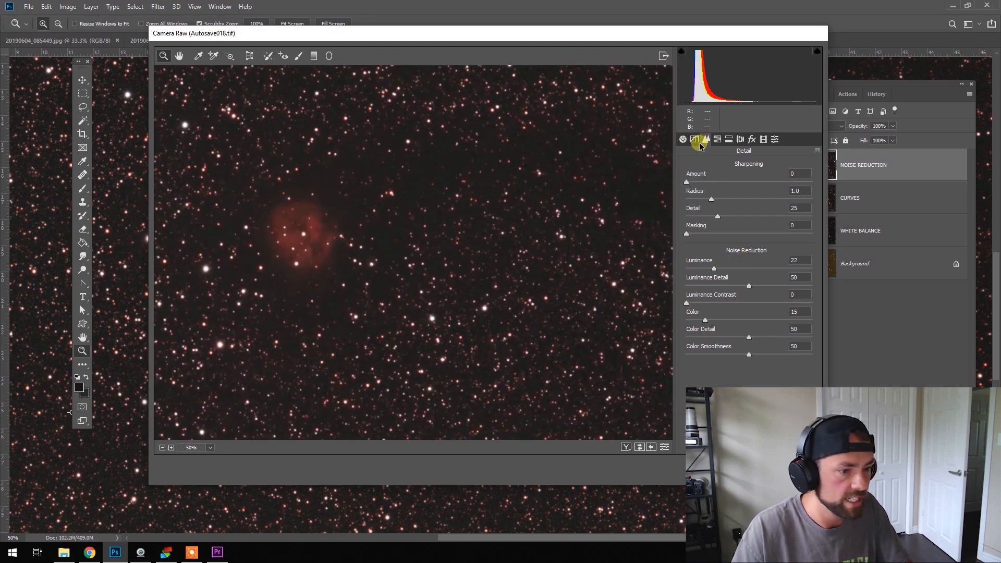
# - Try a Sharpening Amount of 69 on the image, then reset it to 0
pyautogui.click(682, 140)
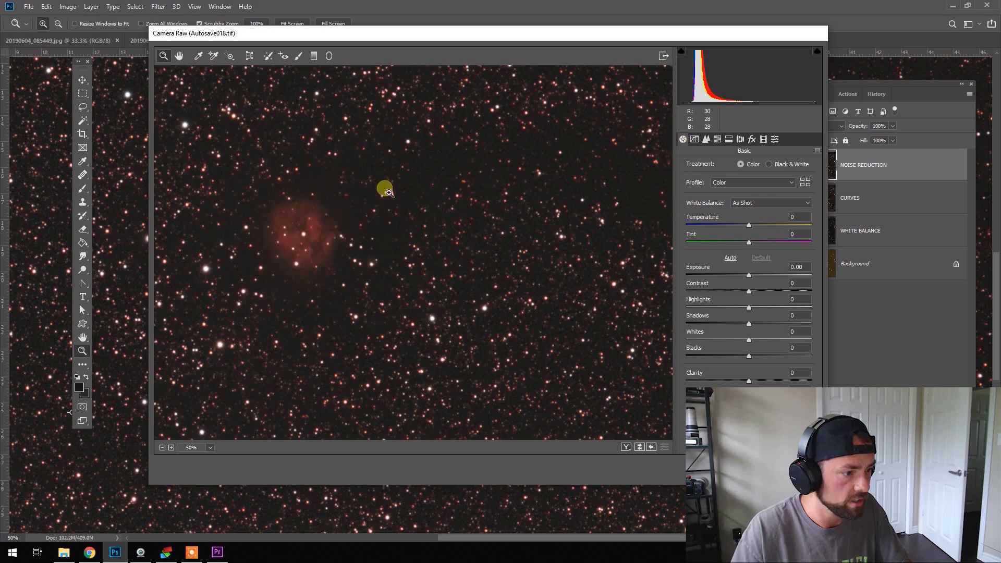
pyautogui.click(705, 139)
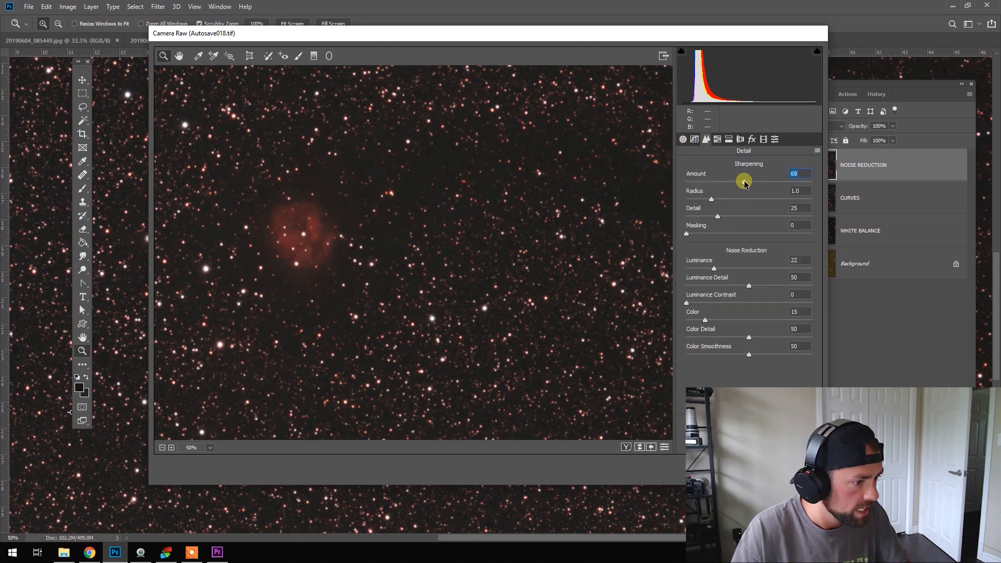
pyautogui.moveTo(686, 232)
pyautogui.mouseDown()
pyautogui.moveTo(723, 233)
pyautogui.moveTo(686, 233)
pyautogui.mouseUp()
pyautogui.moveTo(741, 182); pyautogui.dragTo(684, 183)
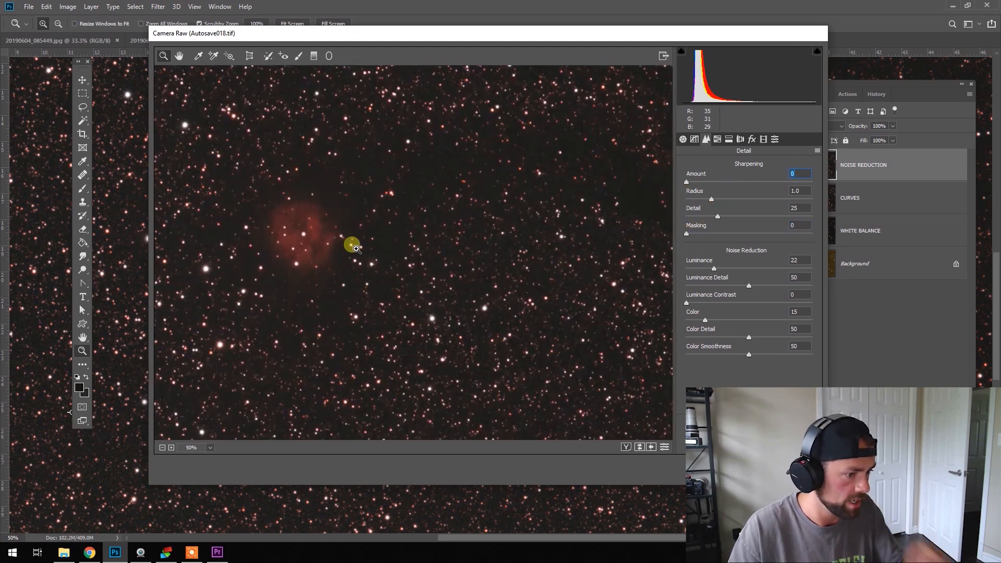
# - Apply the Camera Raw noise reduction and stamp all visible layers into a new top layer
pyautogui.press('Return')
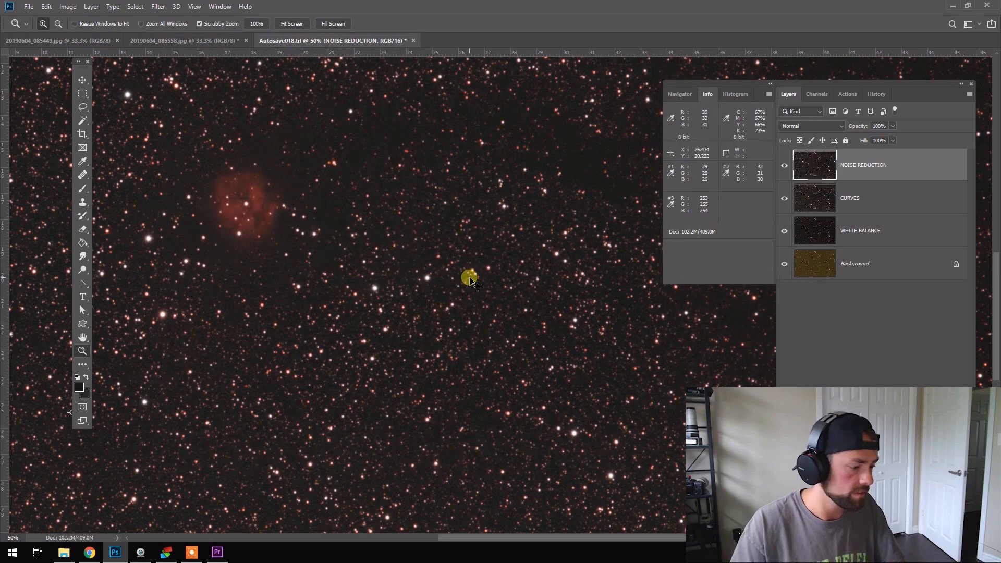
pyautogui.hotkey('ctrl', 'shift', 'alt', 'e')
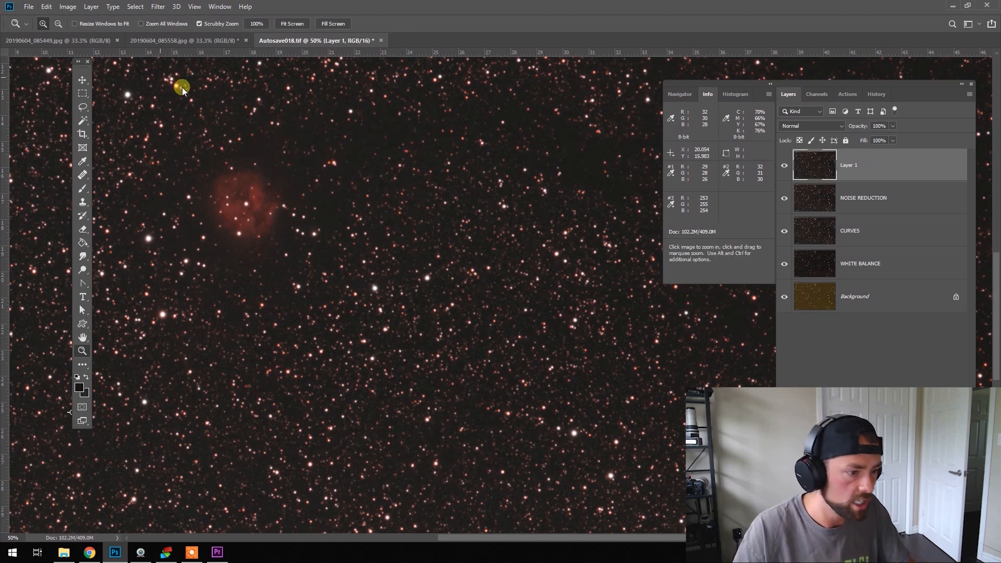
# - Select the nebula's red tones with Color Range, sampling the nebula colour at a Fuzziness of 64
pyautogui.click(131, 7)
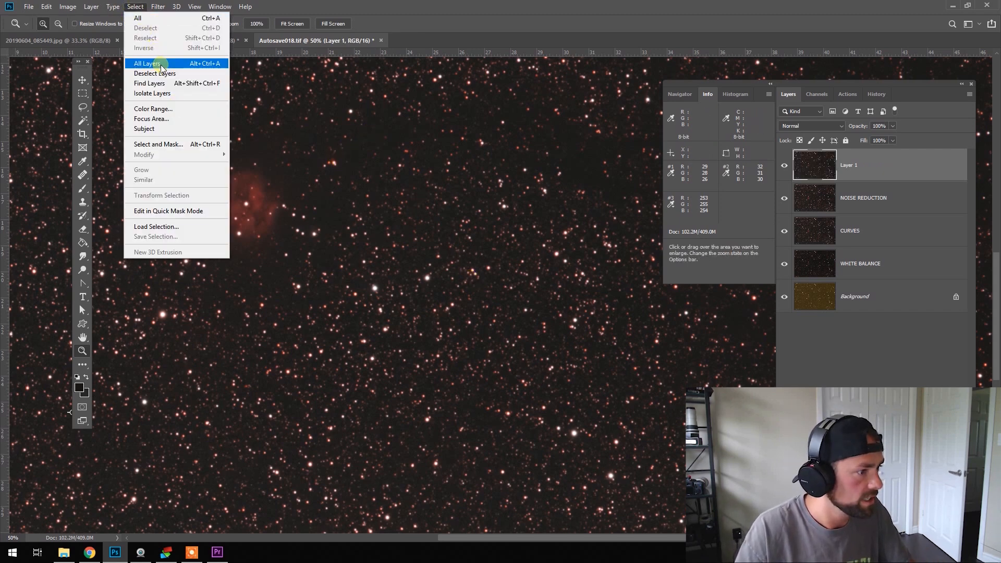
pyautogui.click(154, 108)
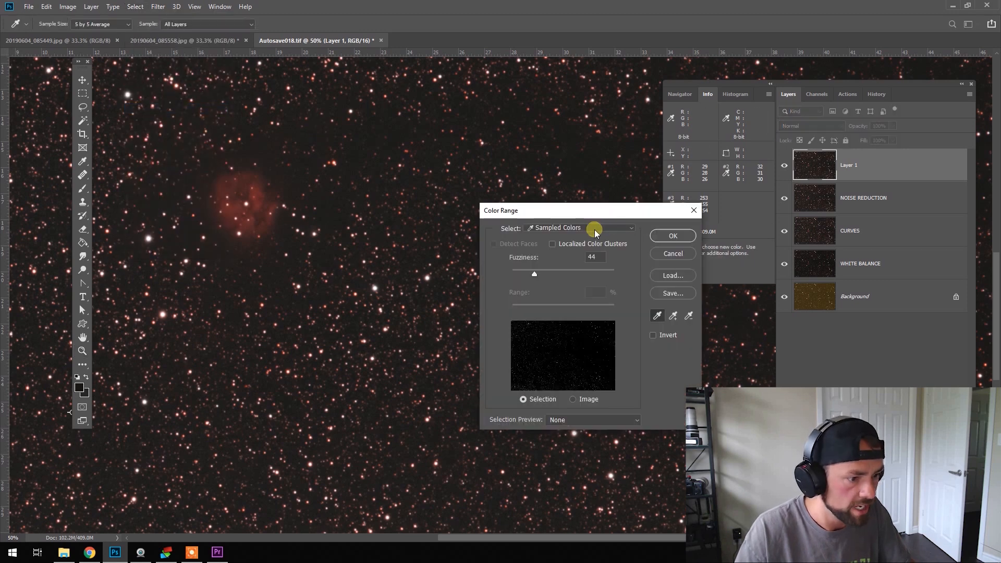
pyautogui.click(597, 229)
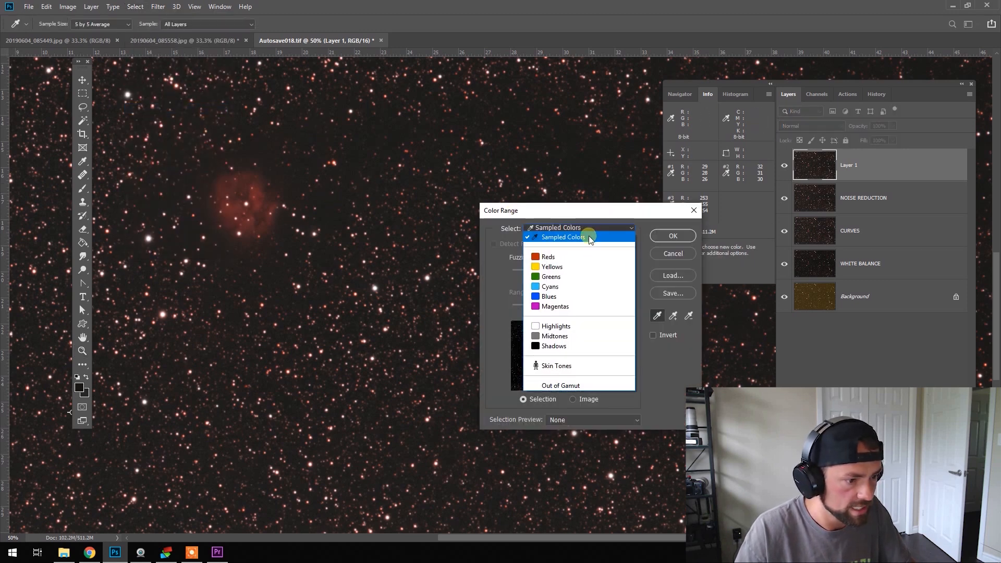
pyautogui.click(590, 238)
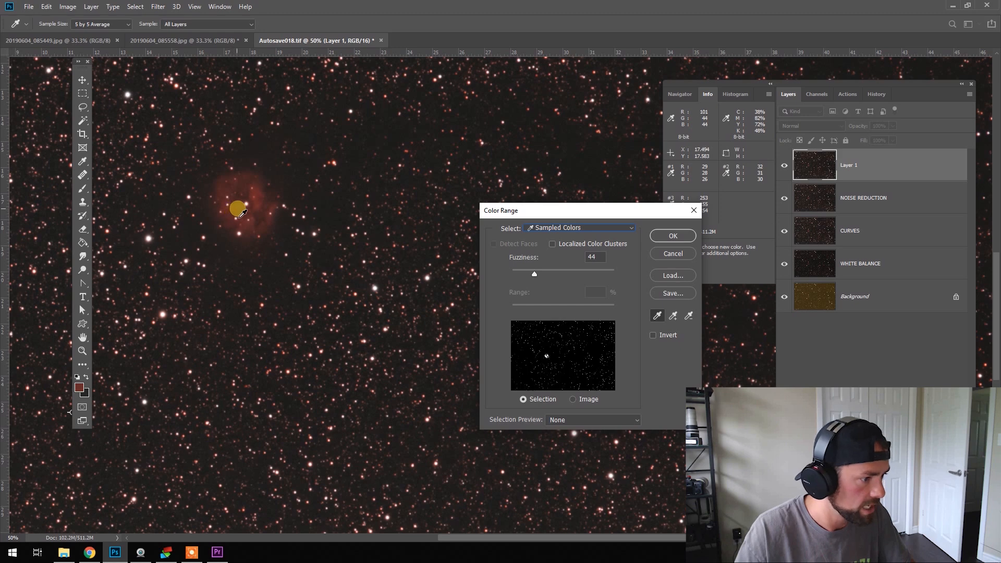
pyautogui.moveTo(545, 275); pyautogui.dragTo(559, 273)
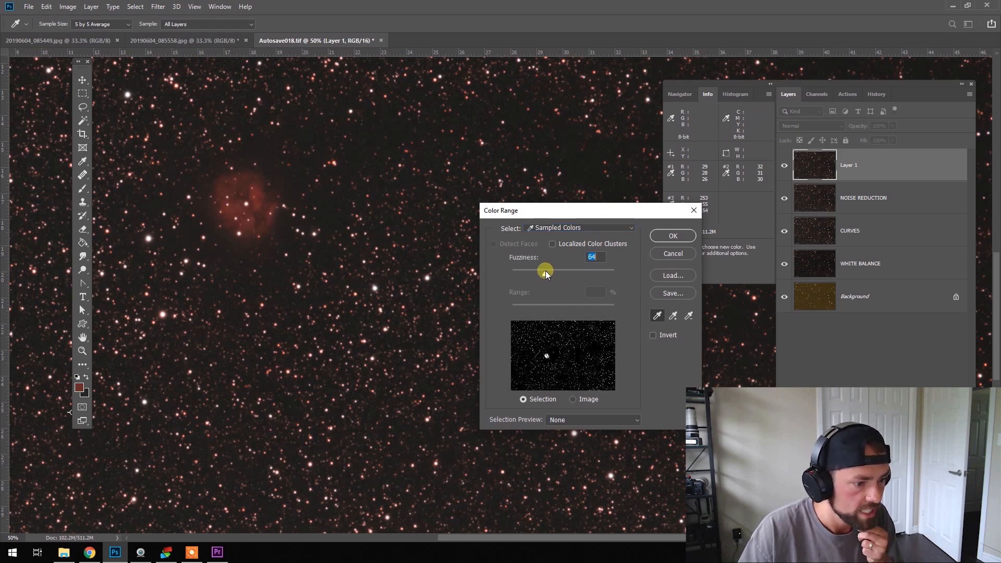
pyautogui.click(686, 236)
pyautogui.press('z')
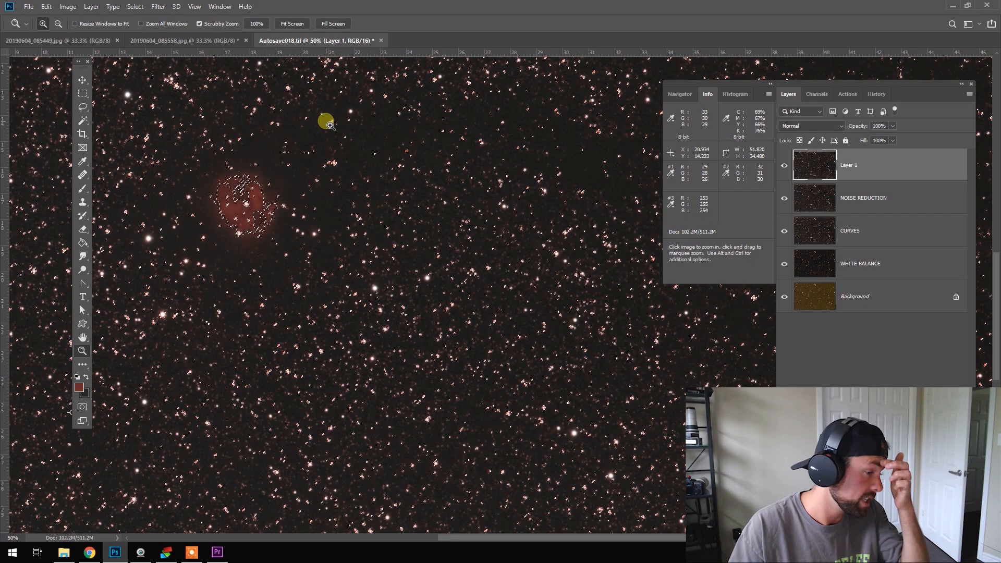
# - Refine the nebula selection in Select and Mask with a Feather of 7.7 px
pyautogui.click(135, 7)
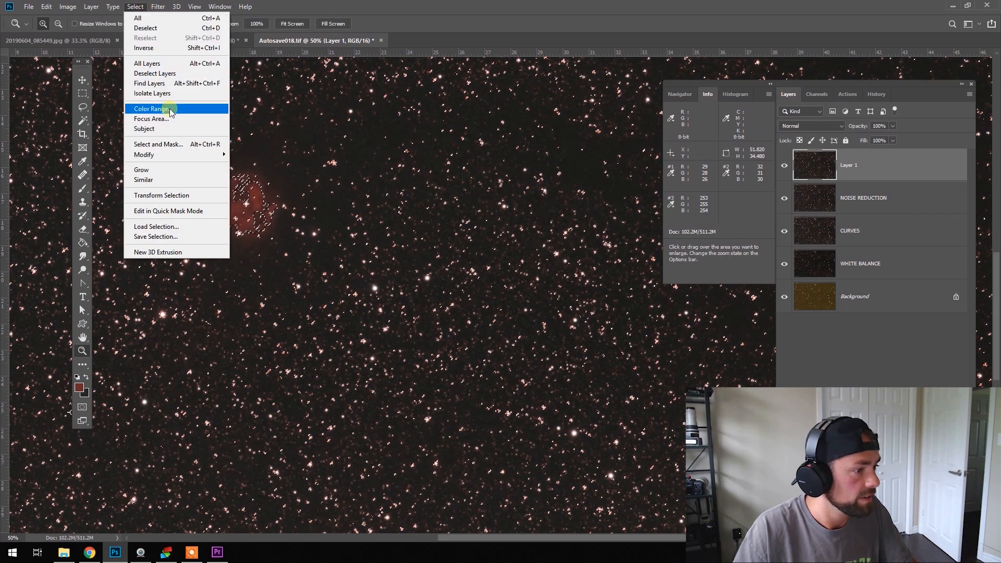
pyautogui.click(172, 144)
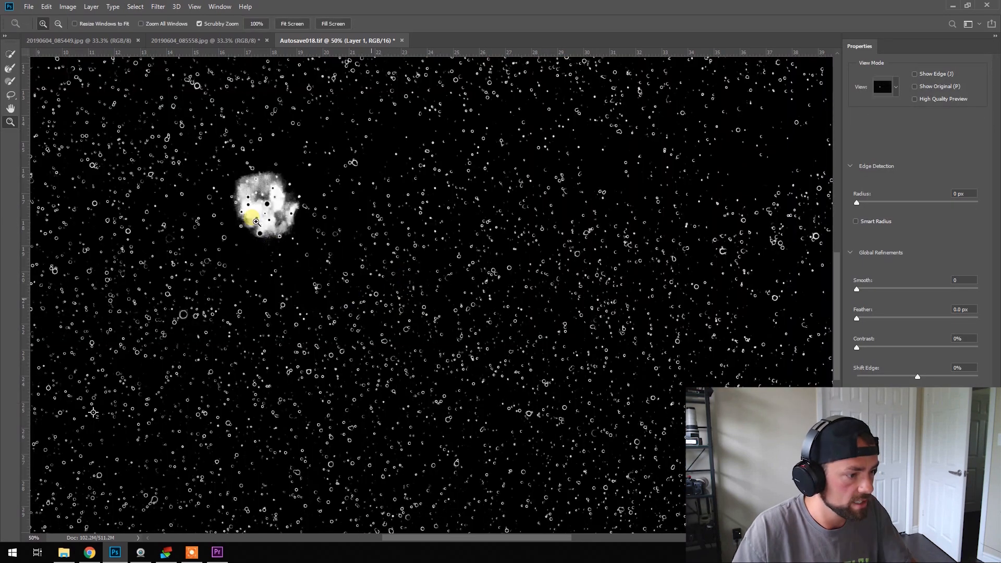
pyautogui.click(271, 217)
pyautogui.click(271, 216)
pyautogui.click(271, 216)
pyautogui.moveTo(877, 323)
pyautogui.mouseDown()
pyautogui.moveTo(897, 321)
pyautogui.moveTo(886, 317)
pyautogui.mouseUp()
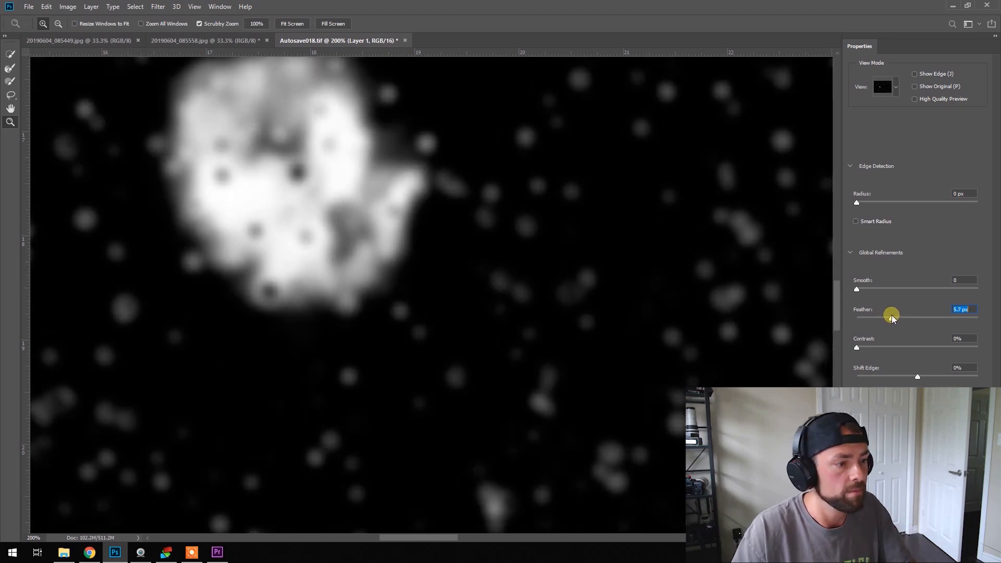
pyautogui.scroll(-3, 625, 256)
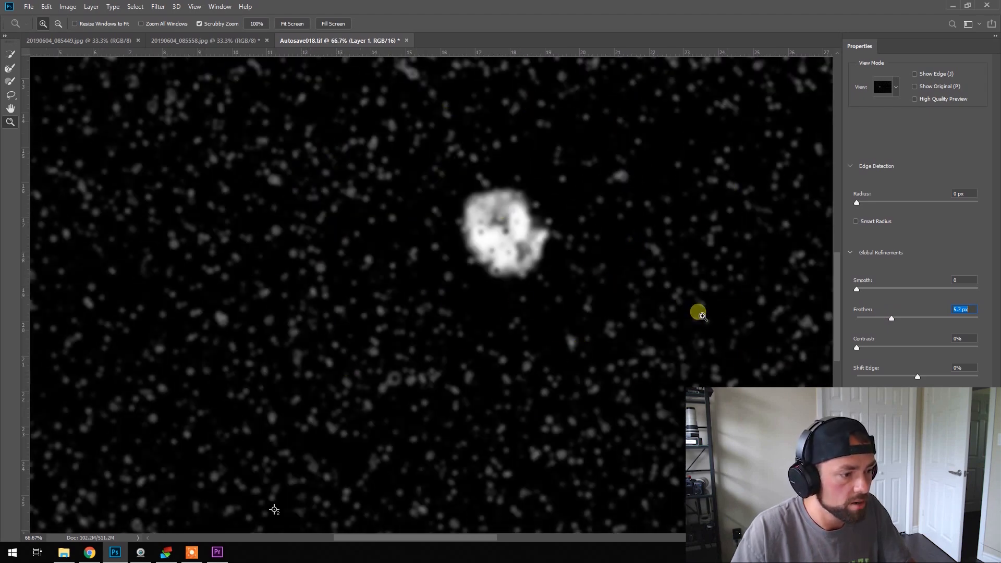
pyautogui.moveTo(900, 317); pyautogui.dragTo(899, 317)
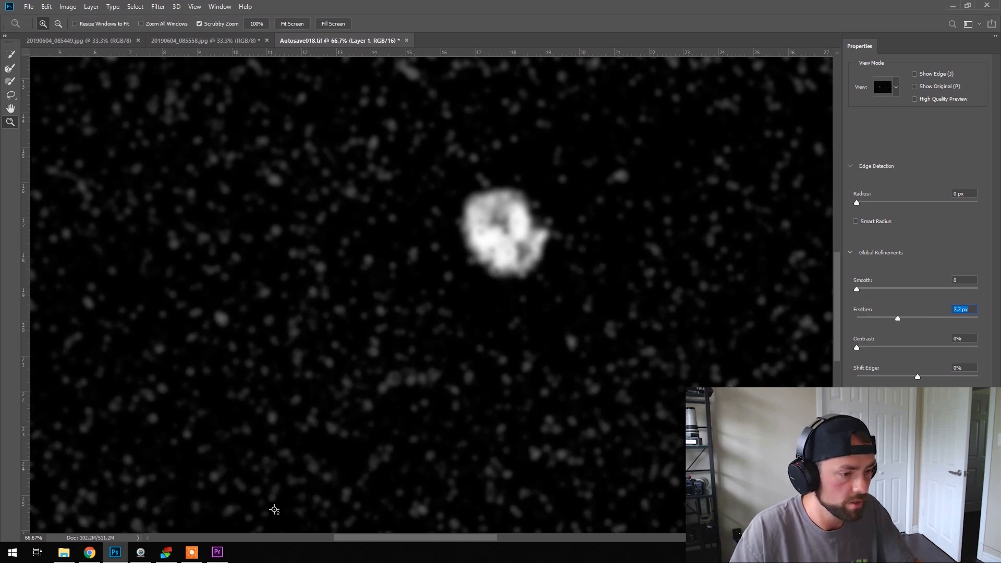
pyautogui.press('Return')
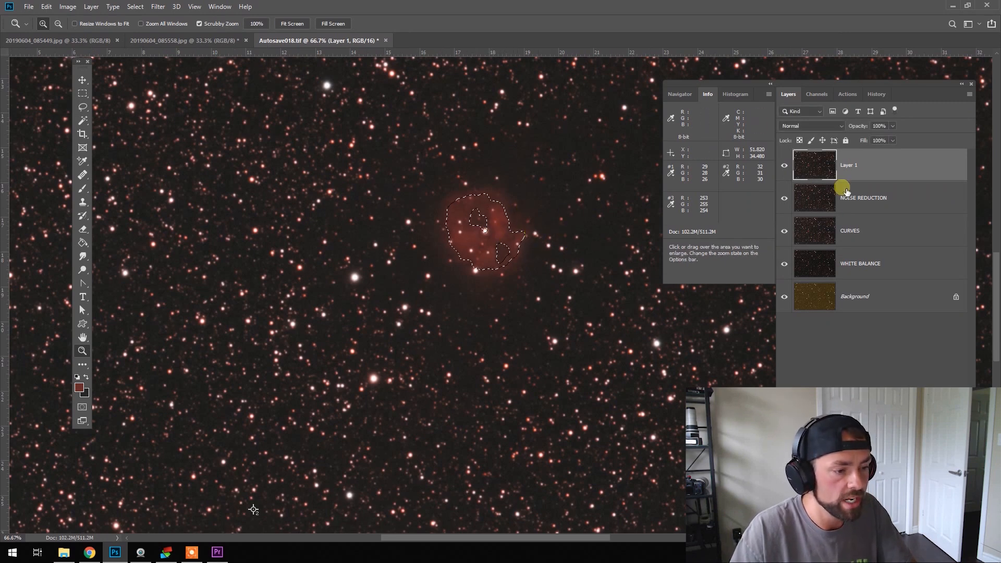
# - Add a Vibrance adjustment layer masked to the nebula selection, with Vibrance +6 and Saturation +8
pyautogui.click(89, 6)
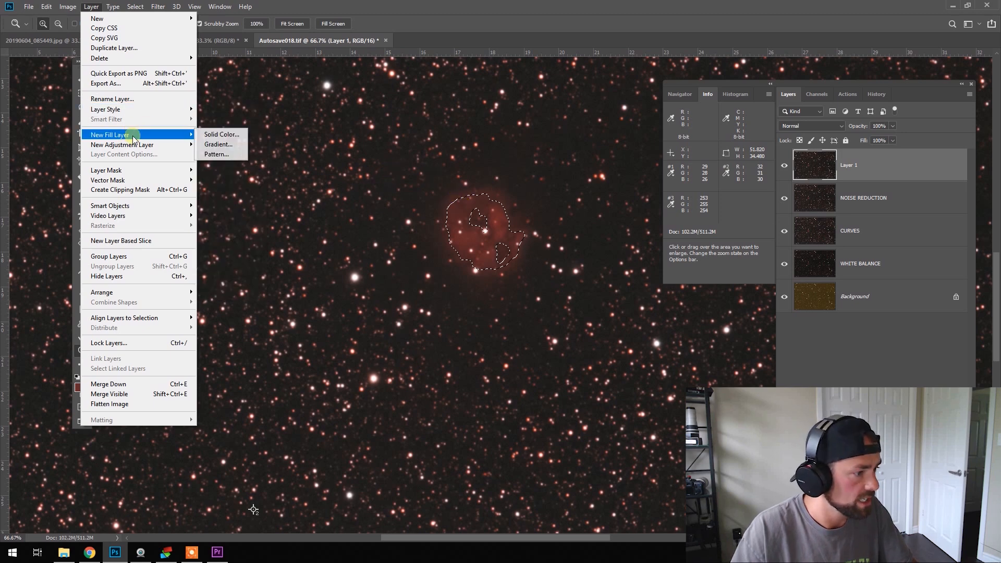
pyautogui.moveTo(139, 145)
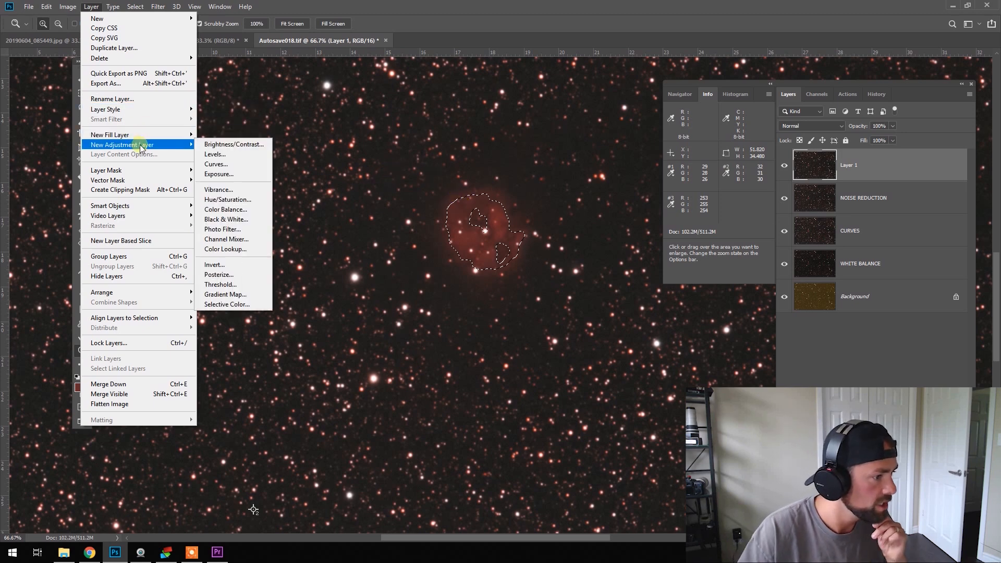
pyautogui.click(246, 191)
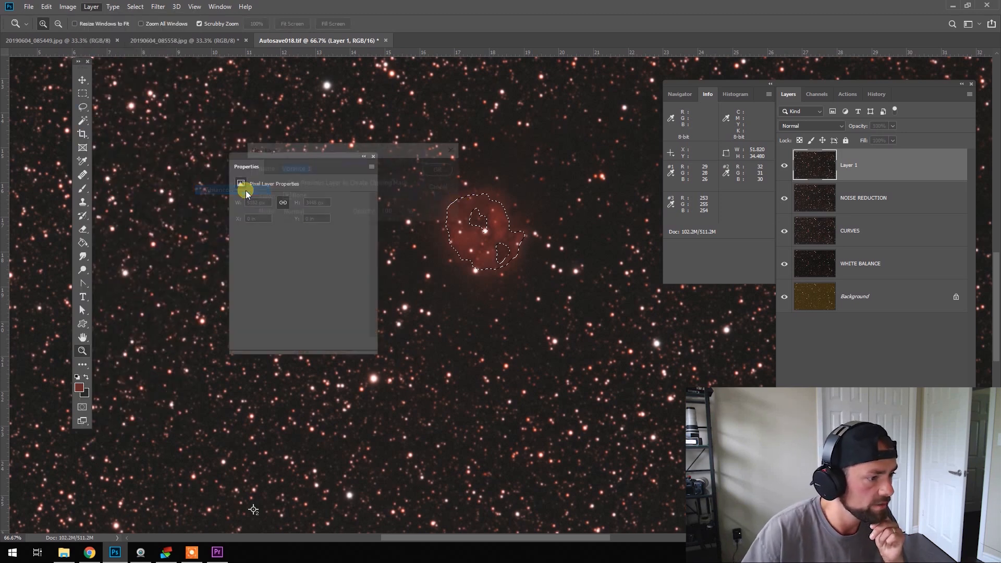
pyautogui.click(440, 168)
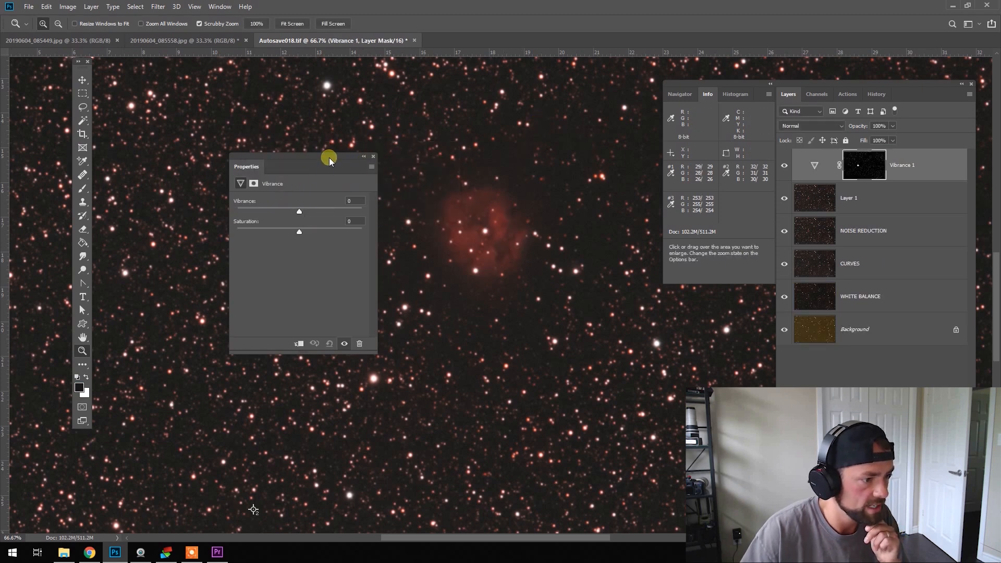
pyautogui.moveTo(330, 157); pyautogui.dragTo(243, 94)
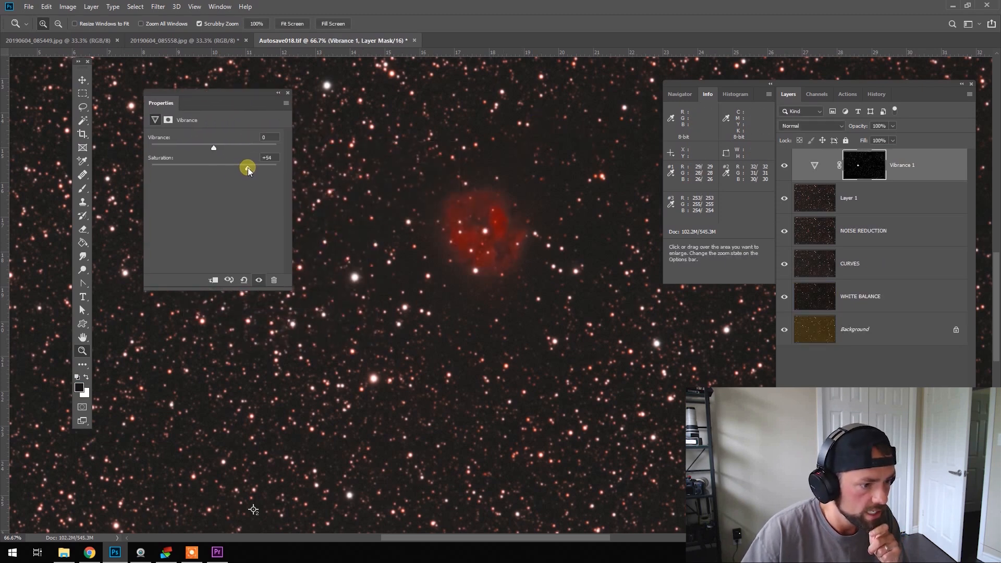
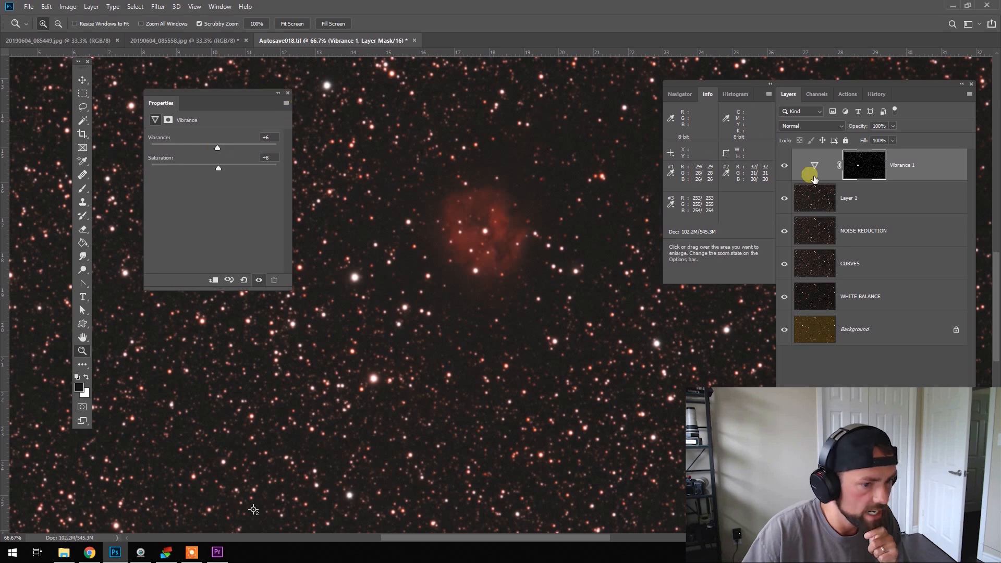
# - Compare the image with and without the Vibrance layer, and lower that layer's opacity to 73%
pyautogui.click(784, 166)
pyautogui.click(783, 167)
pyautogui.click(783, 167)
pyautogui.click(894, 127)
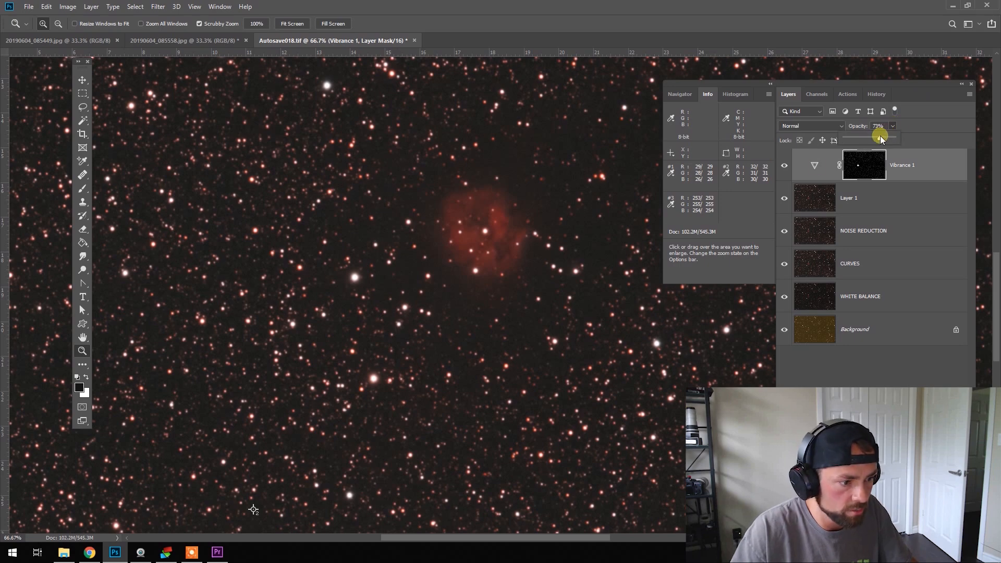
# - Draw a loose Lasso selection around the nebula with a 44 px feather
pyautogui.keyDown('alt'); pyautogui.click(593, 268); pyautogui.keyUp('alt')
pyautogui.click(82, 108)
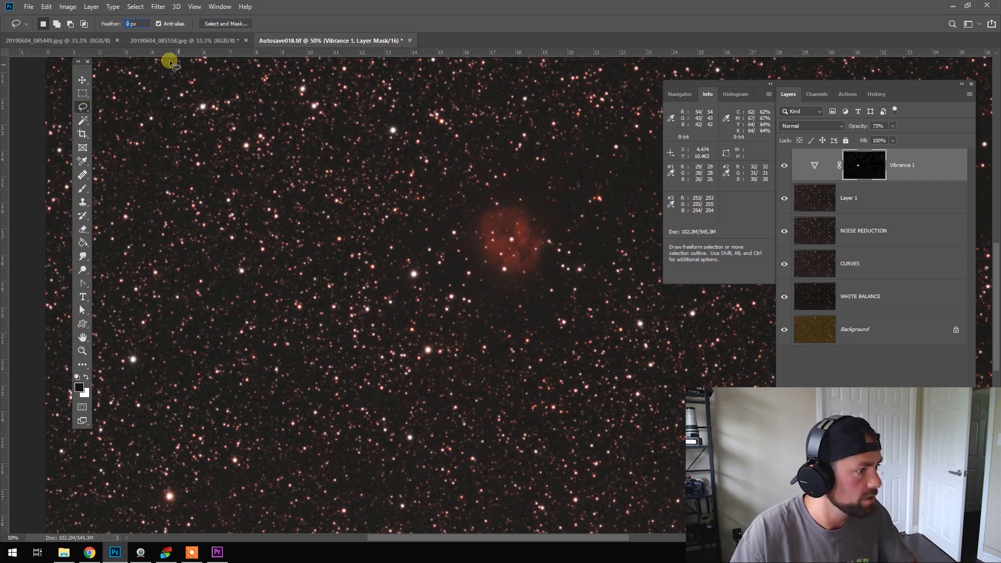
pyautogui.write('44')
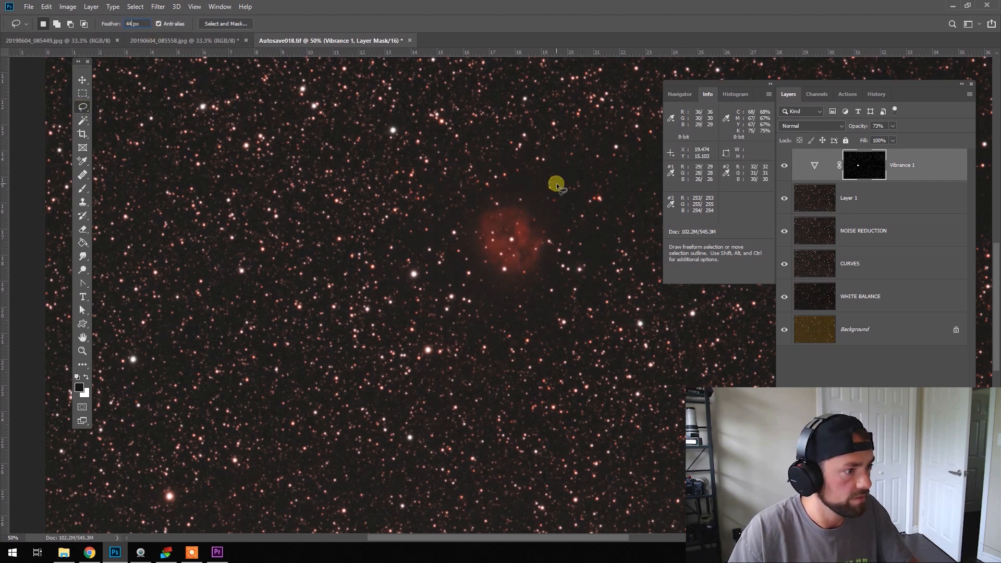
pyautogui.moveTo(593, 241)
pyautogui.mouseDown()
pyautogui.moveTo(544, 175)
pyautogui.moveTo(485, 174)
pyautogui.moveTo(451, 213)
pyautogui.moveTo(443, 267)
pyautogui.moveTo(477, 309)
pyautogui.moveTo(557, 297)
pyautogui.moveTo(576, 282)
pyautogui.mouseUp()
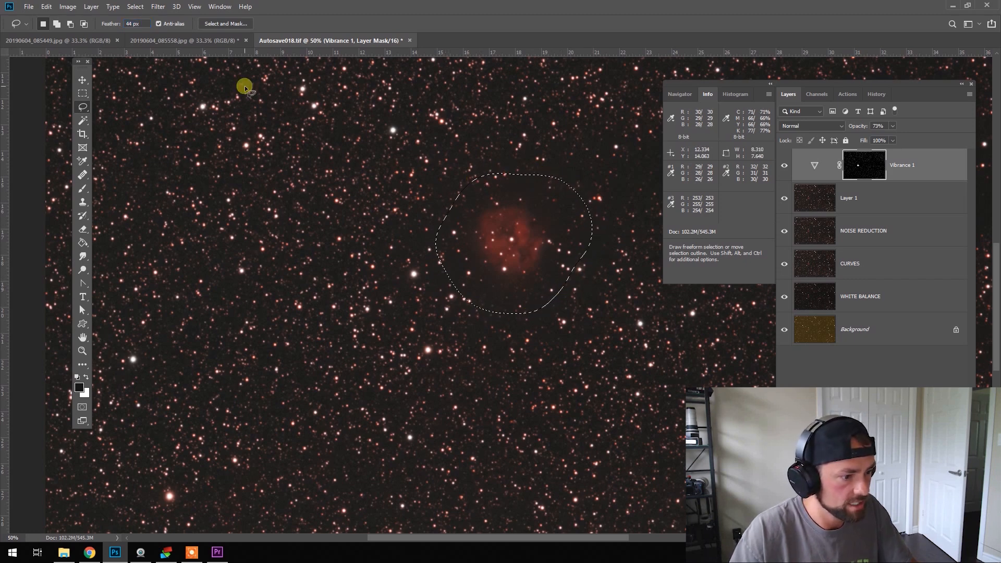
# - Invert the lasso selection and clear the area outside the nebula on the Vibrance layer's mask
pyautogui.click(135, 7)
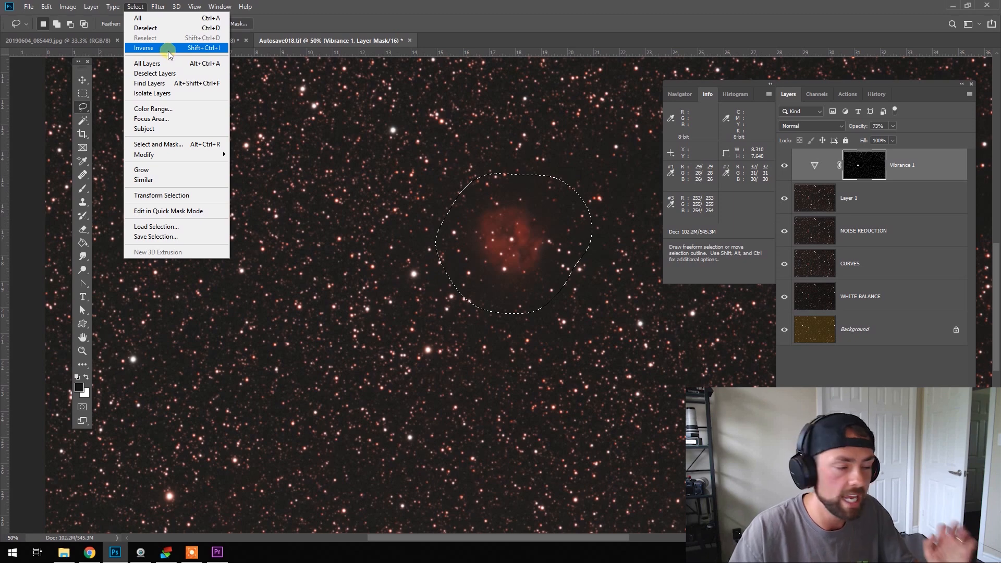
pyautogui.click(168, 50)
pyautogui.press('Delete')
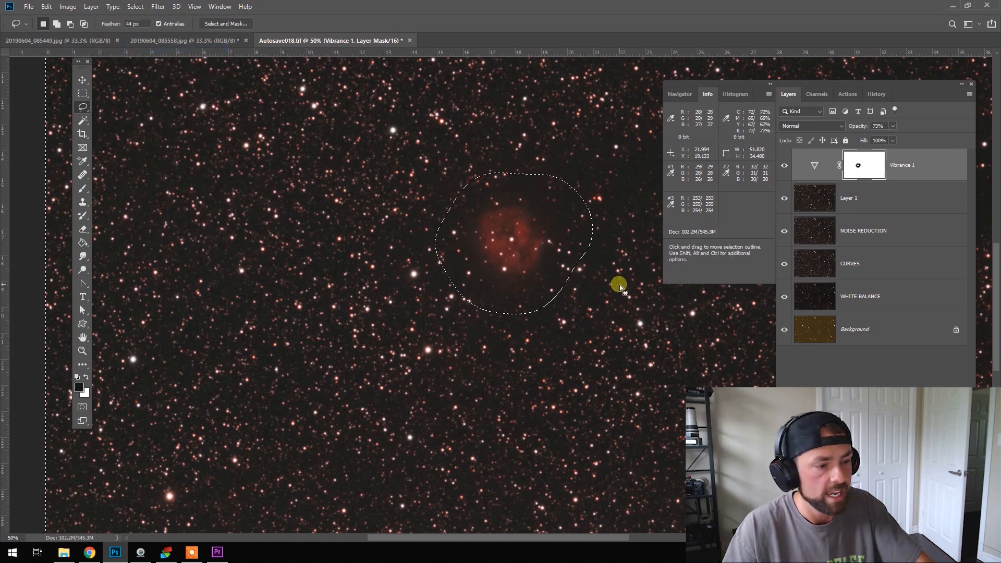
# - Deselect the area outside the nebula and compare the image with and without the Vibrance layer
pyautogui.hotkey('ctrl', 'd')
pyautogui.click(784, 166)
pyautogui.click(785, 166)
pyautogui.click(785, 165)
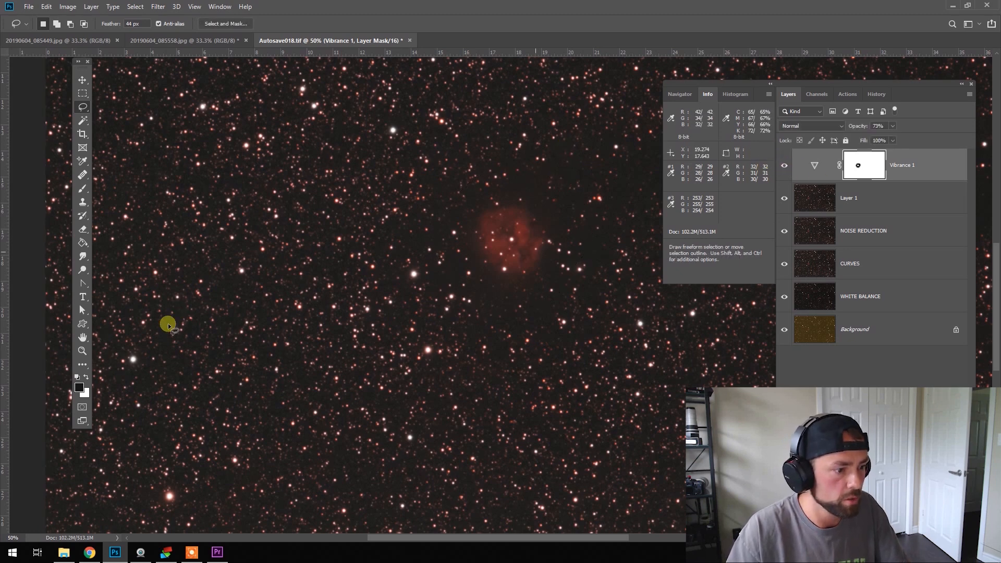
# - Create a new layer above the Vibrance adjustment and stamp all visible layers into it
pyautogui.click(82, 351)
pyautogui.keyDown('alt'); pyautogui.click(585, 329); pyautogui.keyUp('alt')
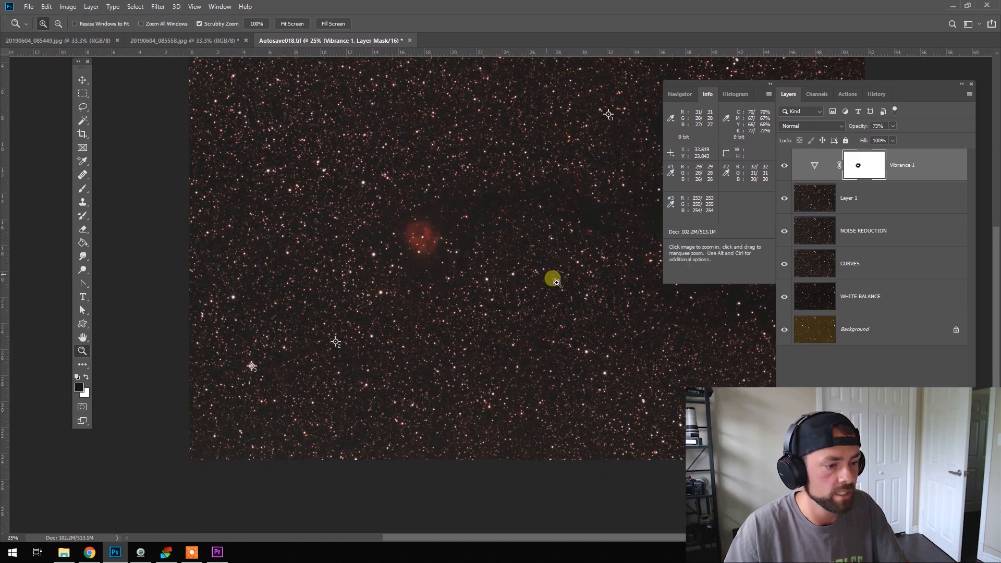
pyautogui.moveTo(543, 277); pyautogui.dragTo(485, 279)
pyautogui.click(886, 193)
pyautogui.click(920, 173)
pyautogui.hotkey('ctrl', 'shift', 'alt', 'n')
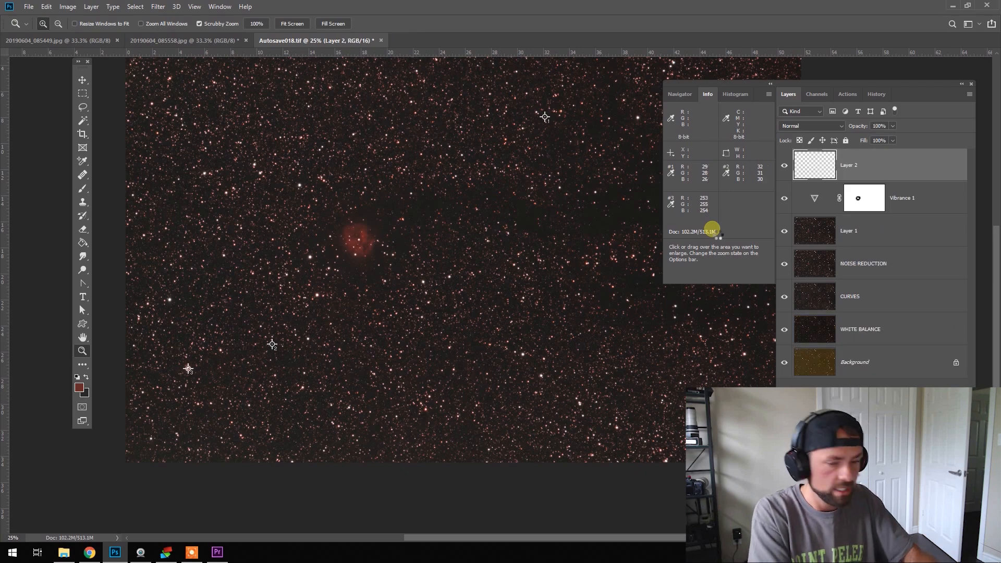
pyautogui.hotkey('ctrl', 'shift', 'alt', 'e')
# - Open the merged layer in the Camera Raw filter and bring up the Lens Corrections defringe settings with the stars at 100% view
pyautogui.click(462, 196)
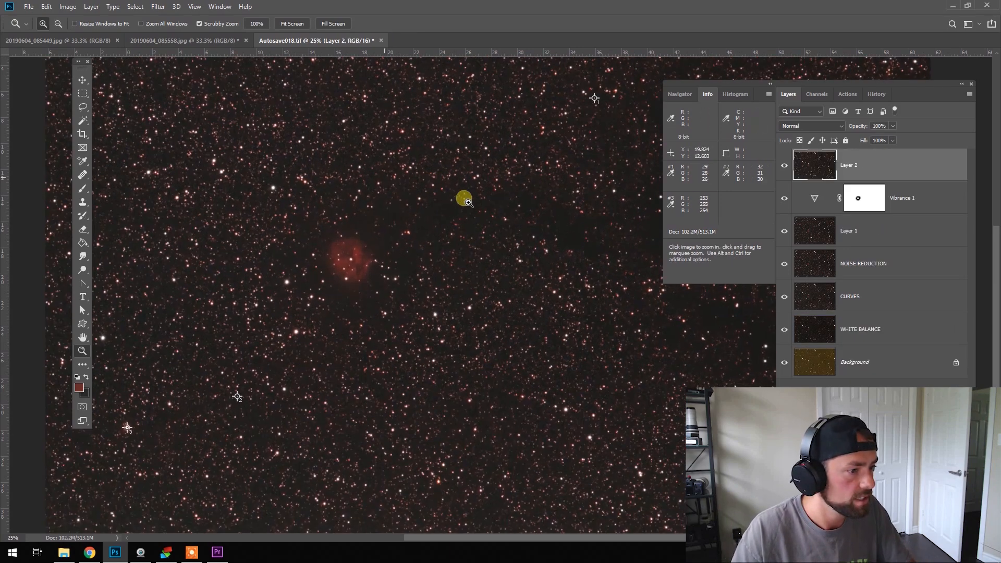
pyautogui.click(458, 284)
pyautogui.moveTo(376, 190); pyautogui.dragTo(452, 47)
pyautogui.click(527, 330)
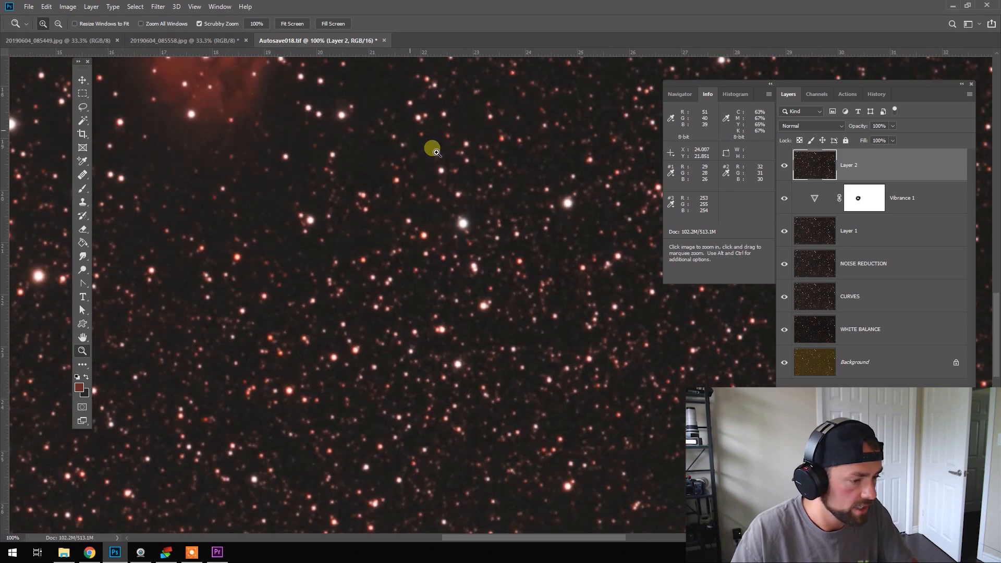
pyautogui.click(158, 7)
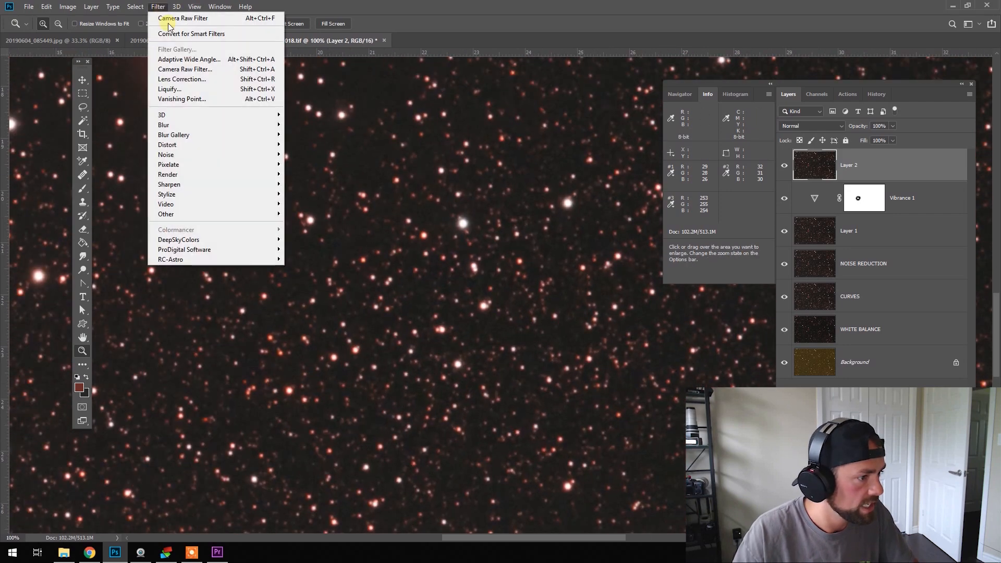
pyautogui.click(191, 73)
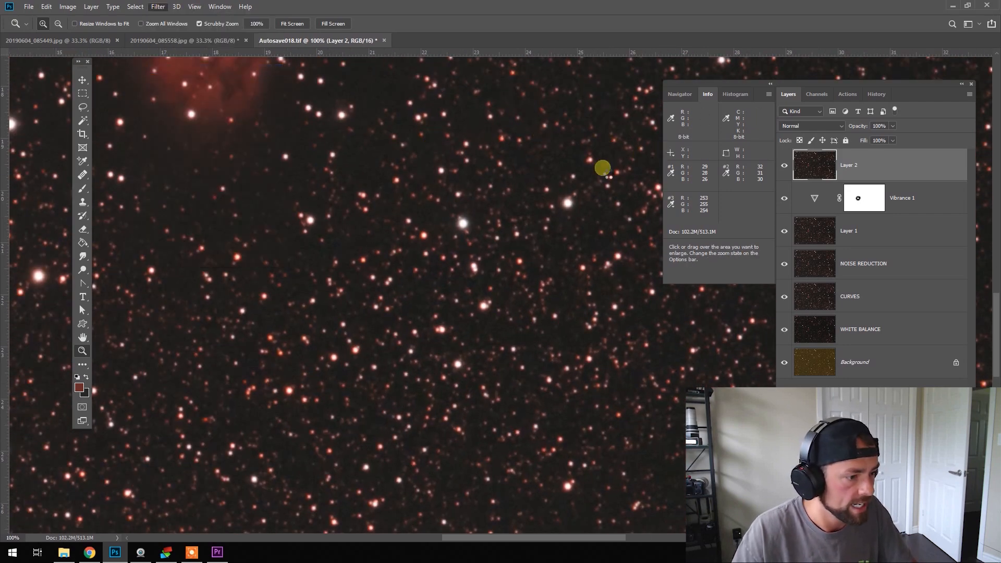
pyautogui.scroll(4, 516, 259)
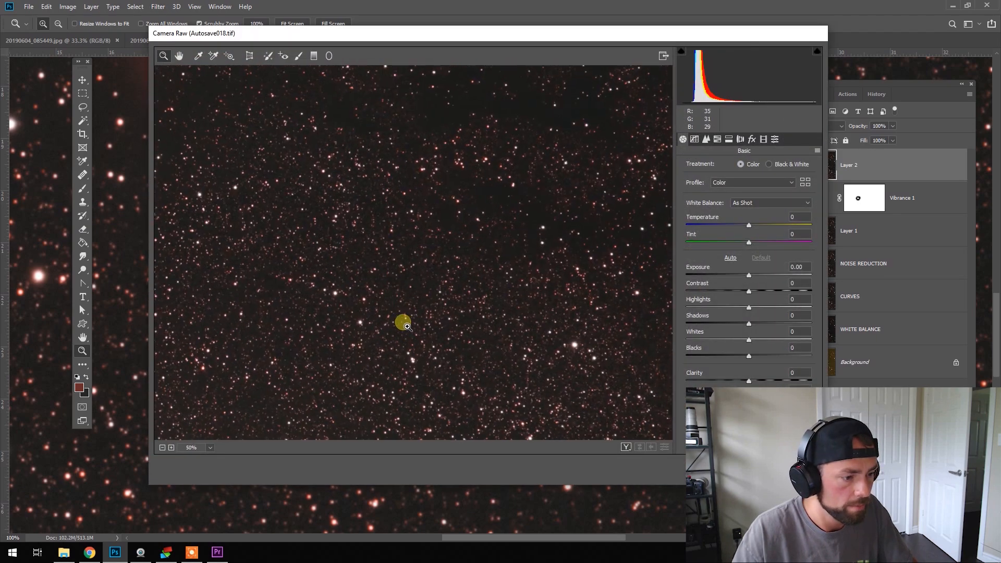
pyautogui.click(751, 140)
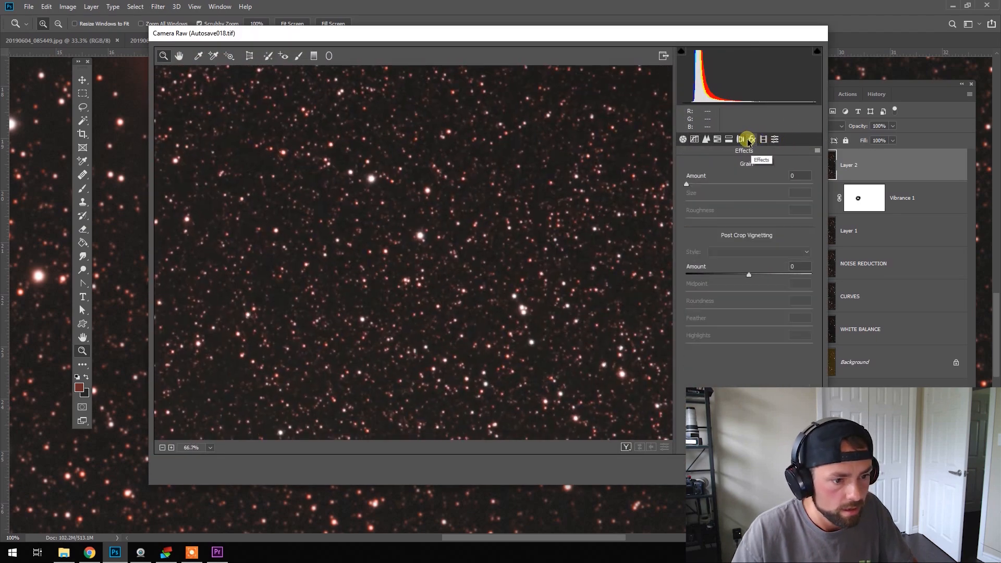
pyautogui.click(740, 139)
pyautogui.click(369, 261)
pyautogui.click(383, 275)
pyautogui.keyDown('alt'); pyautogui.click(463, 196); pyautogui.keyUp('alt')
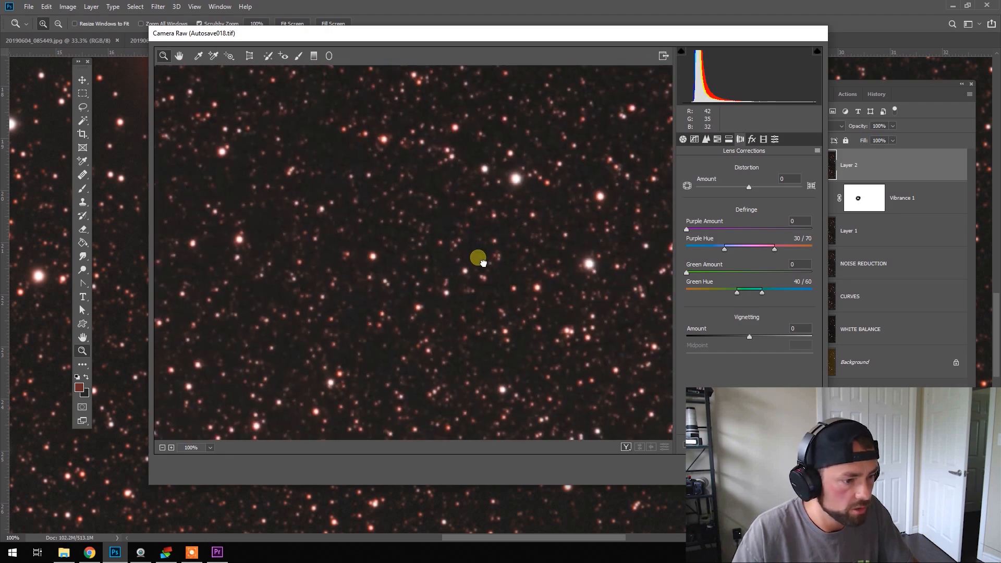
pyautogui.moveTo(482, 262); pyautogui.dragTo(509, 242)
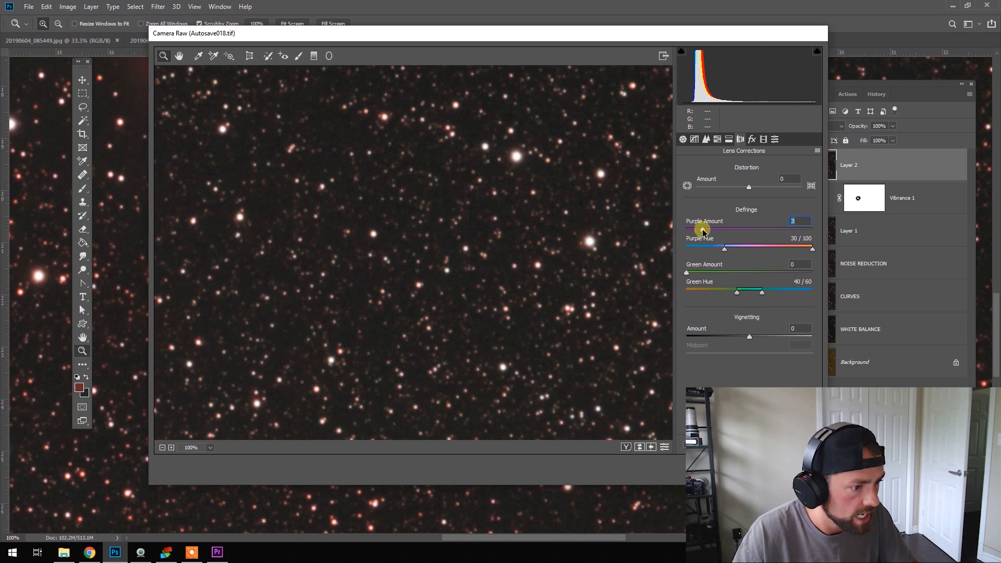
# - Set the defringe Purple Amount to 2 with Purple Hue 30/100, checking its effect on the stars and nebula
pyautogui.moveTo(702, 230); pyautogui.dragTo(685, 230)
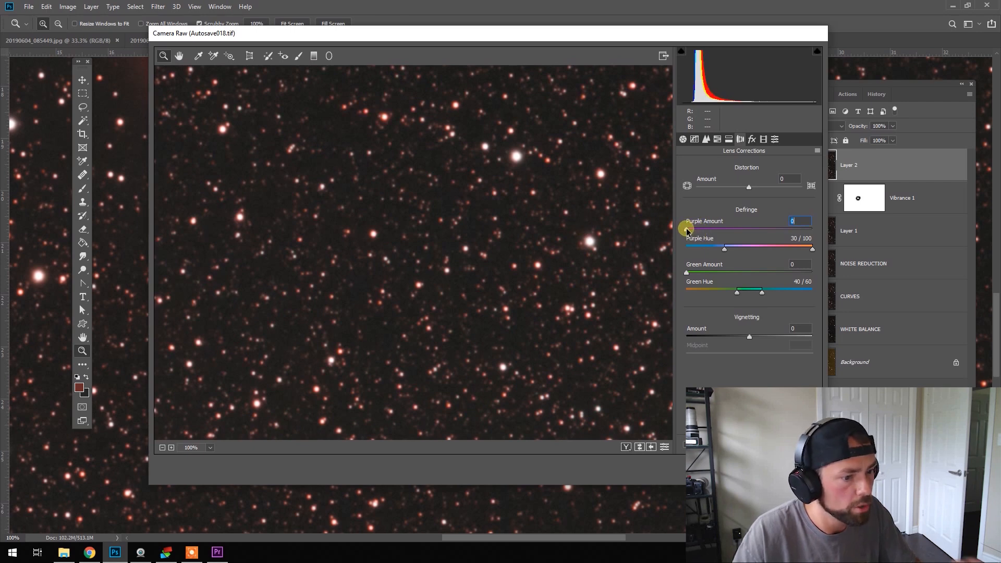
pyautogui.moveTo(696, 230)
pyautogui.mouseDown()
pyautogui.moveTo(776, 230)
pyautogui.moveTo(686, 230)
pyautogui.mouseUp()
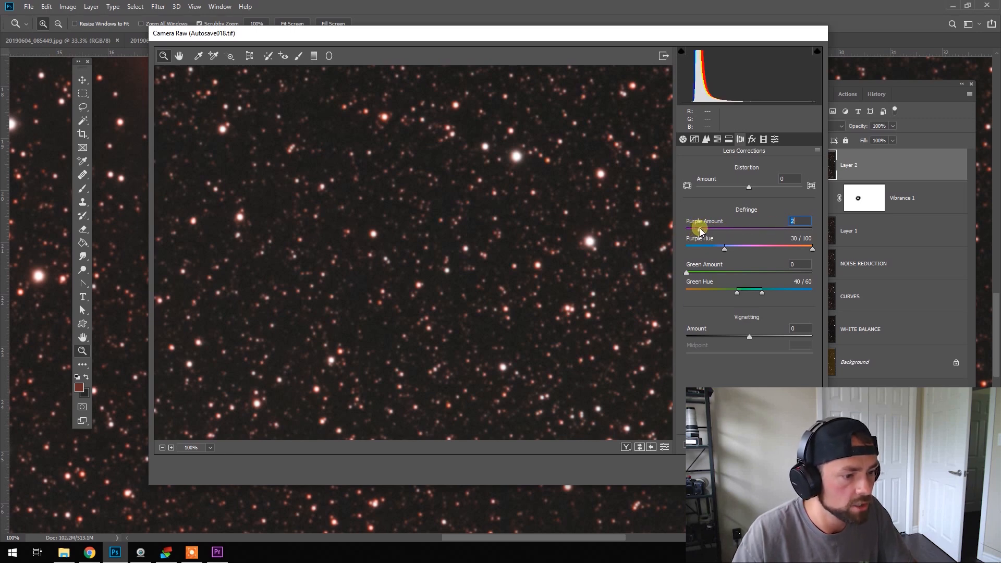
pyautogui.scroll(-3, 420, 219)
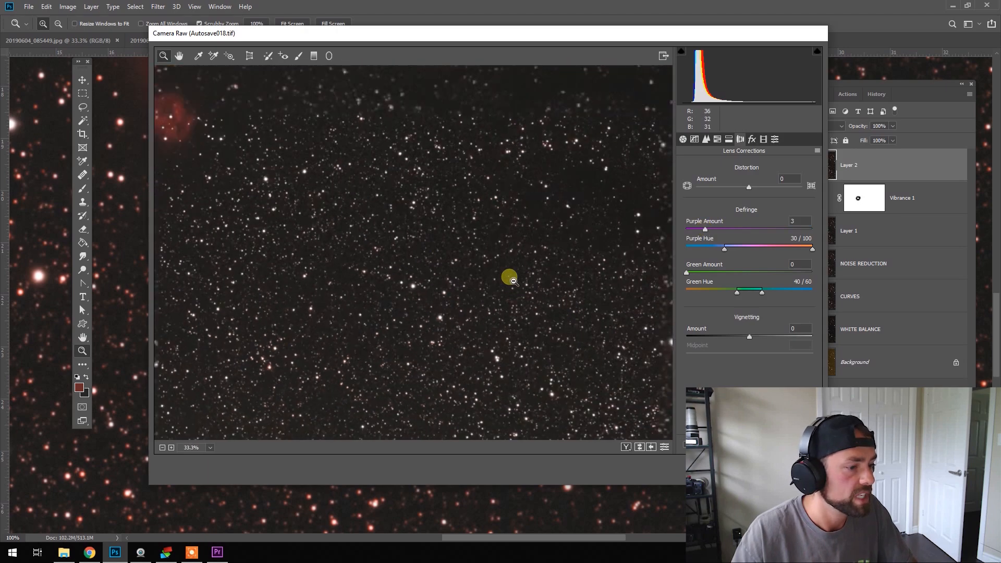
pyautogui.moveTo(342, 276); pyautogui.dragTo(540, 271)
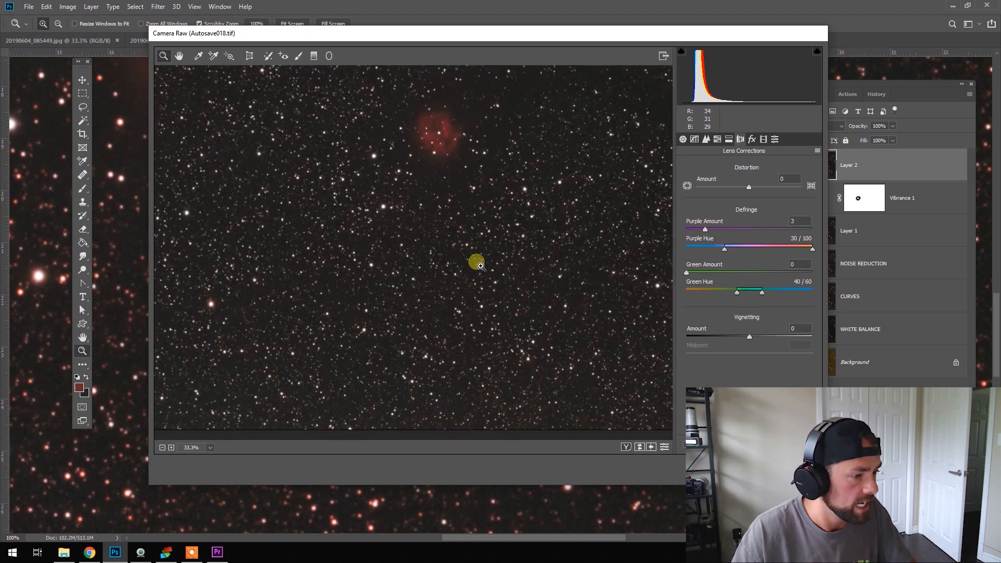
pyautogui.scroll(3, 496, 217)
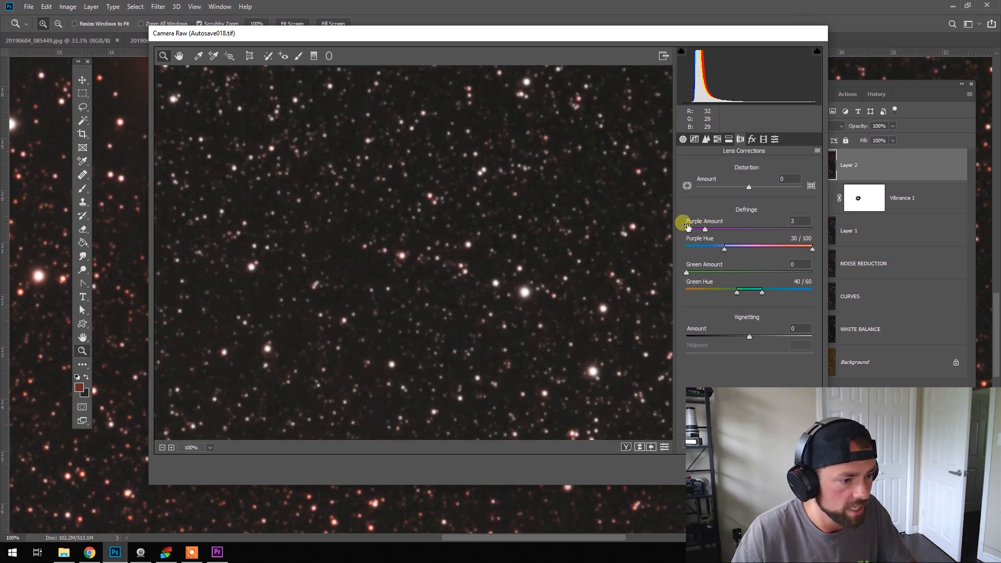
pyautogui.moveTo(706, 231); pyautogui.dragTo(686, 230)
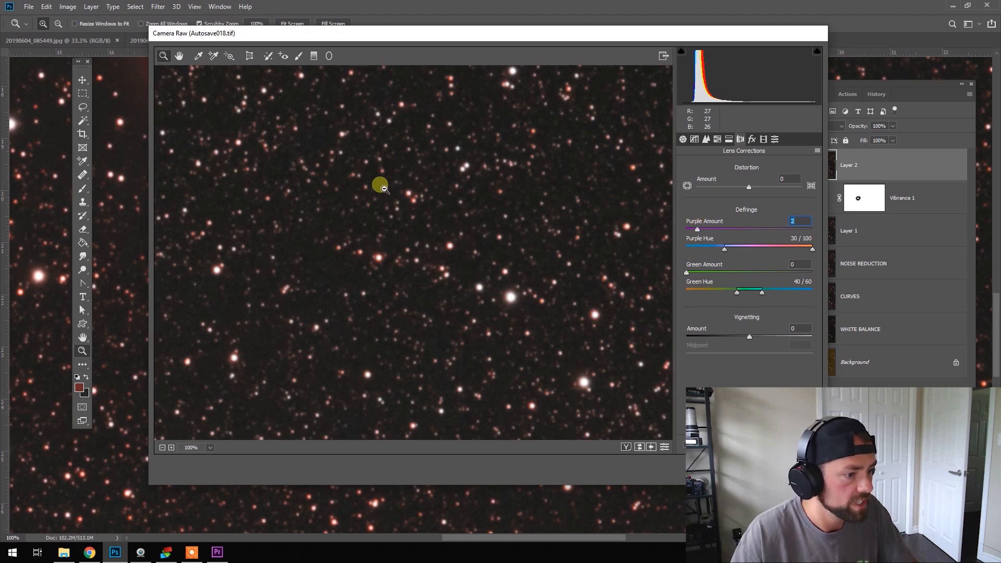
pyautogui.scroll(-1, 390, 193)
pyautogui.moveTo(431, 213); pyautogui.dragTo(524, 224)
pyautogui.click(439, 177)
pyautogui.keyDown('alt'); pyautogui.click(547, 289); pyautogui.keyUp('alt')
pyautogui.keyDown('alt'); pyautogui.click(440, 309); pyautogui.keyUp('alt')
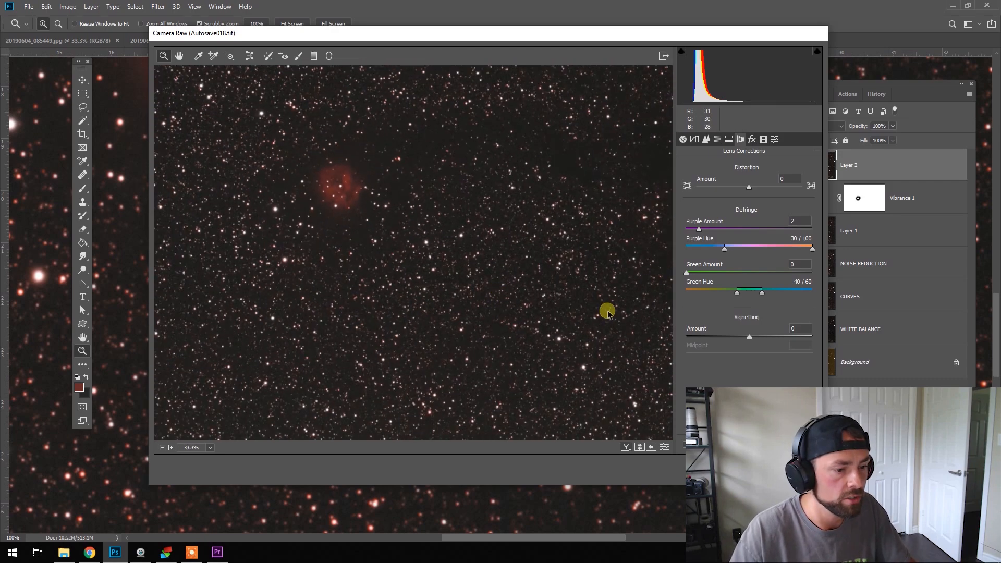
# - Set the Camera Raw Temperature to -3 and apply the filter to the merged layer
pyautogui.click(708, 140)
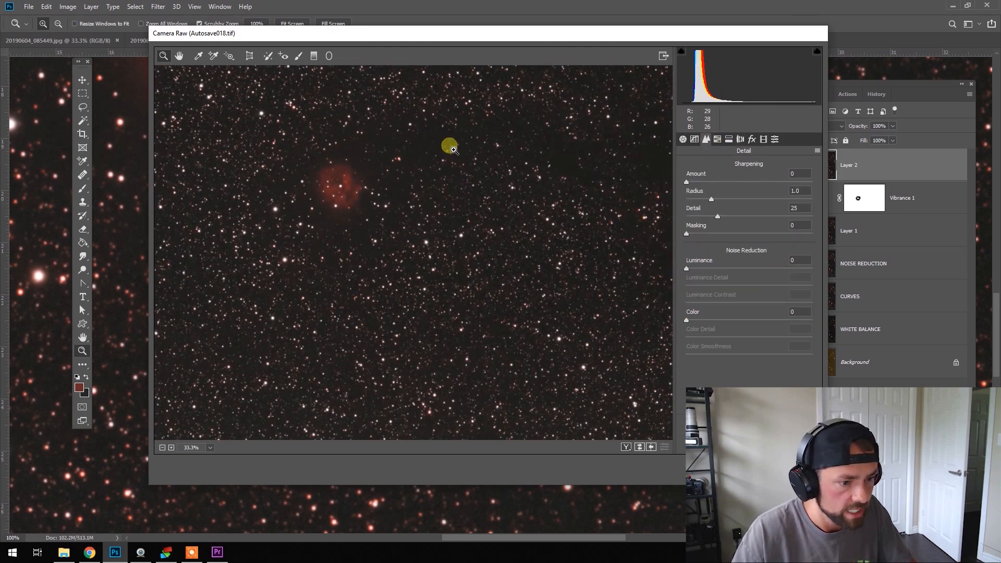
pyautogui.click(682, 140)
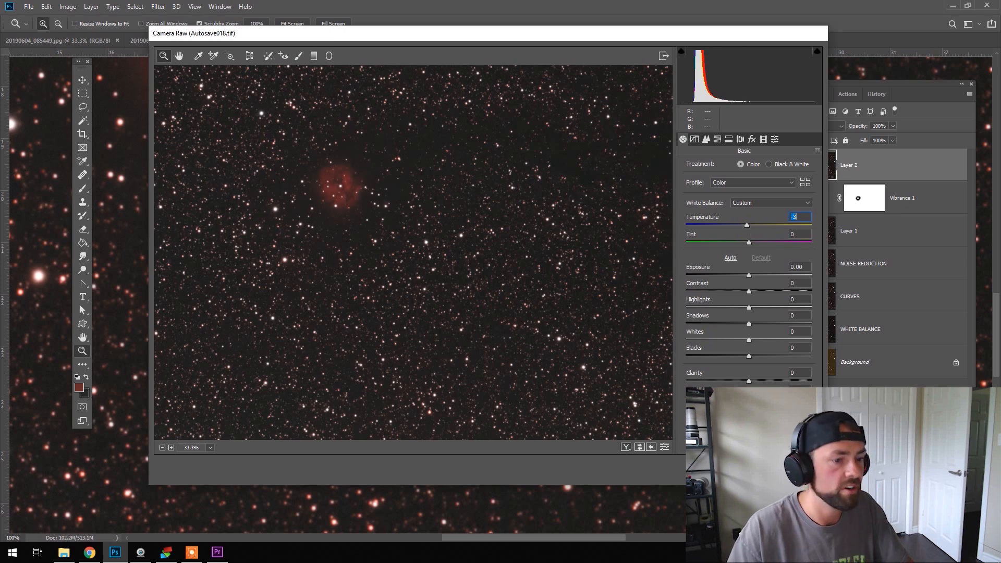
pyautogui.press('Return')
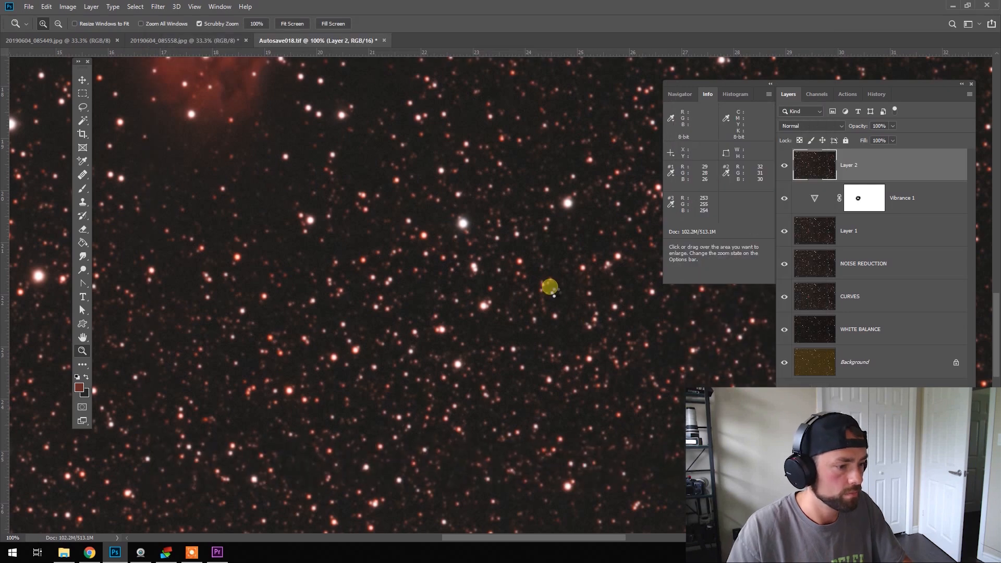
# - Compare the whole image with and without the Camera Raw-filtered layer
pyautogui.scroll(-3, 432, 256)
pyautogui.scroll(-1, 584, 243)
pyautogui.click(784, 165)
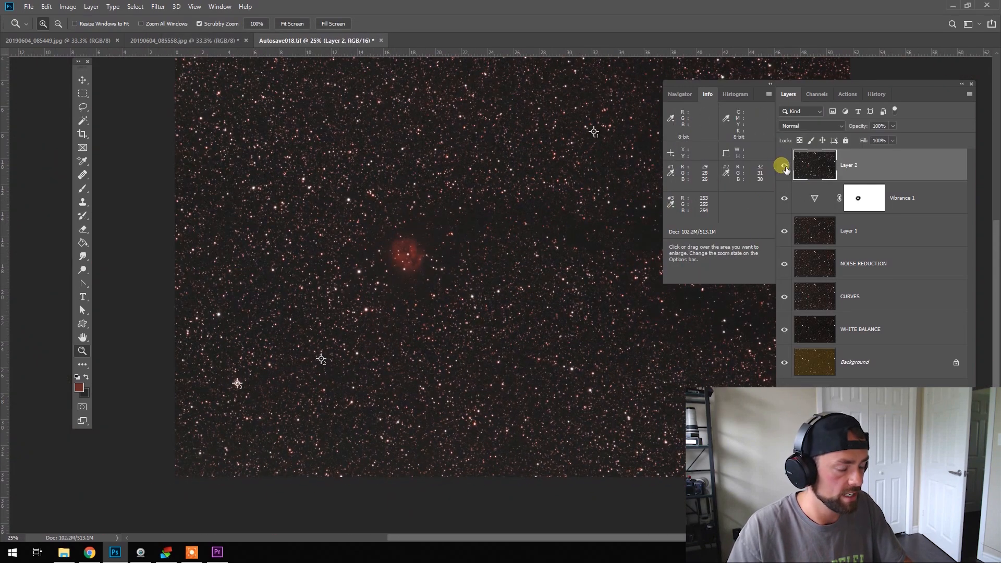
pyautogui.click(784, 166)
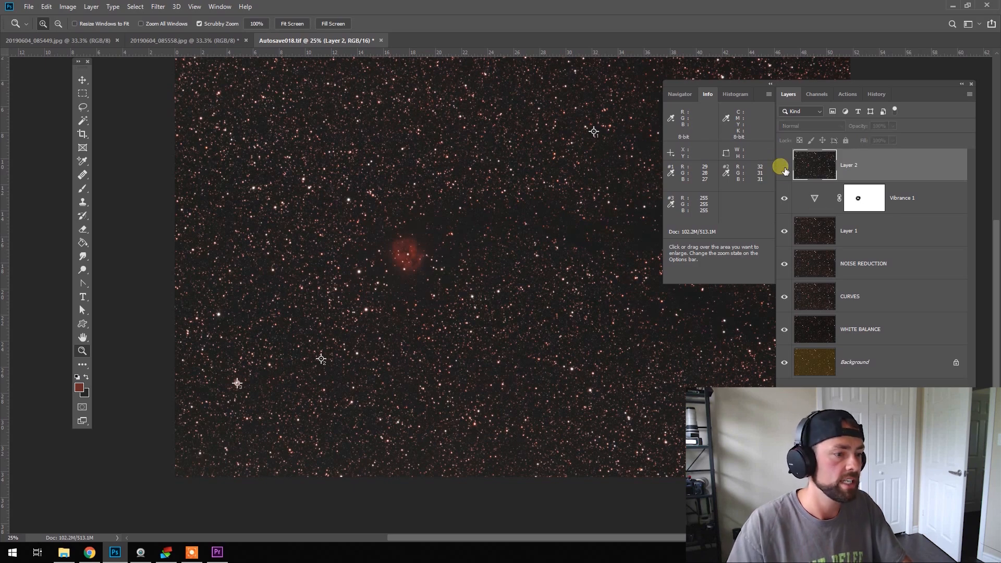
# - Create another new layer on top of the stack and stamp all visible layers into it
pyautogui.scroll(-1, 535, 290)
pyautogui.scroll(2, 560, 276)
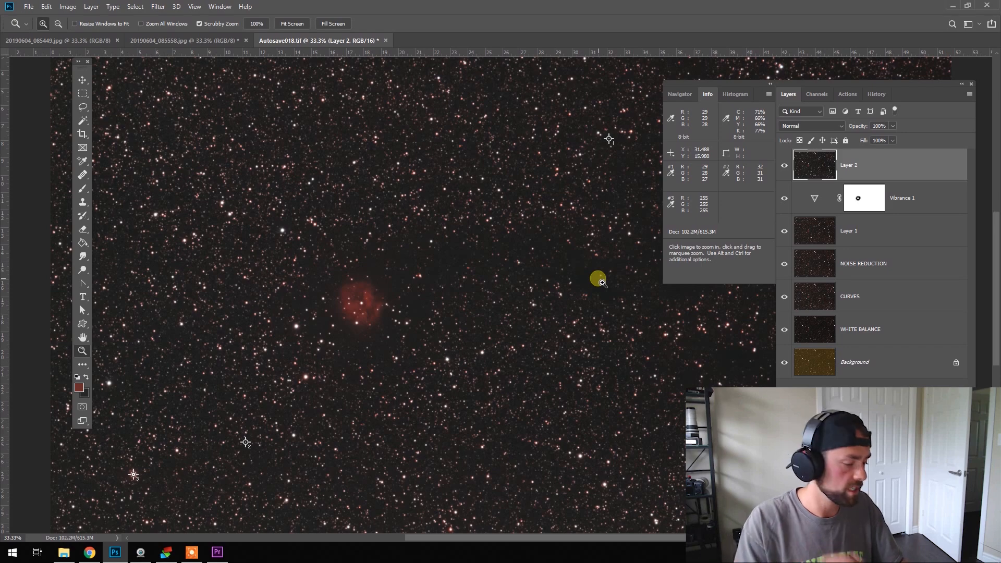
pyautogui.hotkey('ctrl', 'shift', 'alt', 'n')
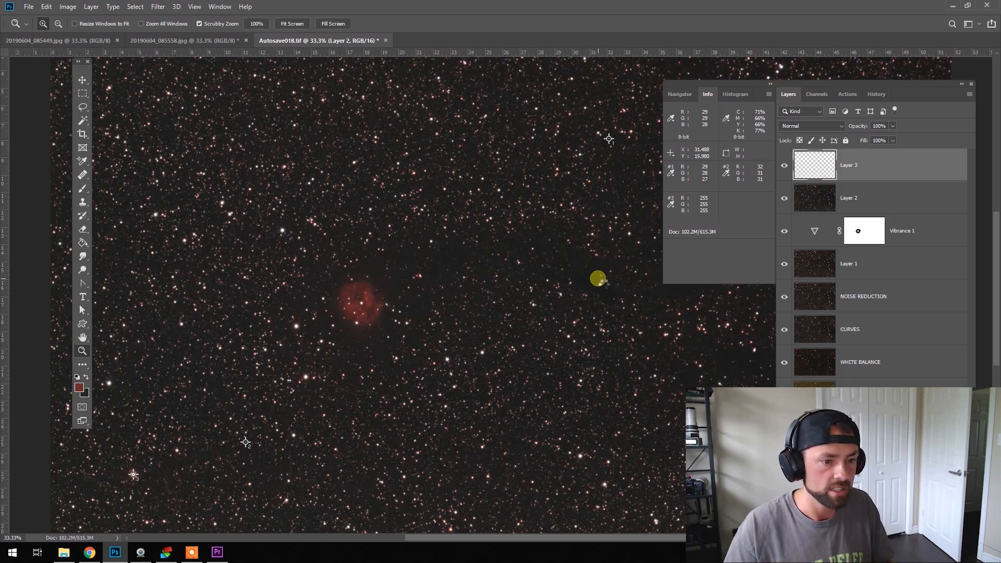
pyautogui.hotkey('ctrl', 'shift', 'alt', 'e')
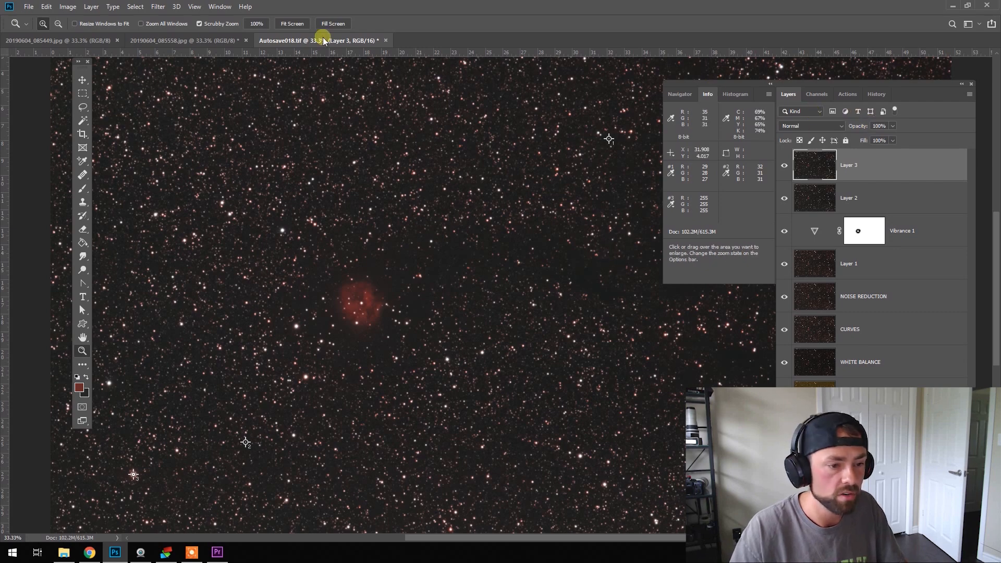
# - Select the highlights with Color Range at 58% fuzziness and range 190, inspect the selected stars up close, and drop the selection
pyautogui.click(135, 6)
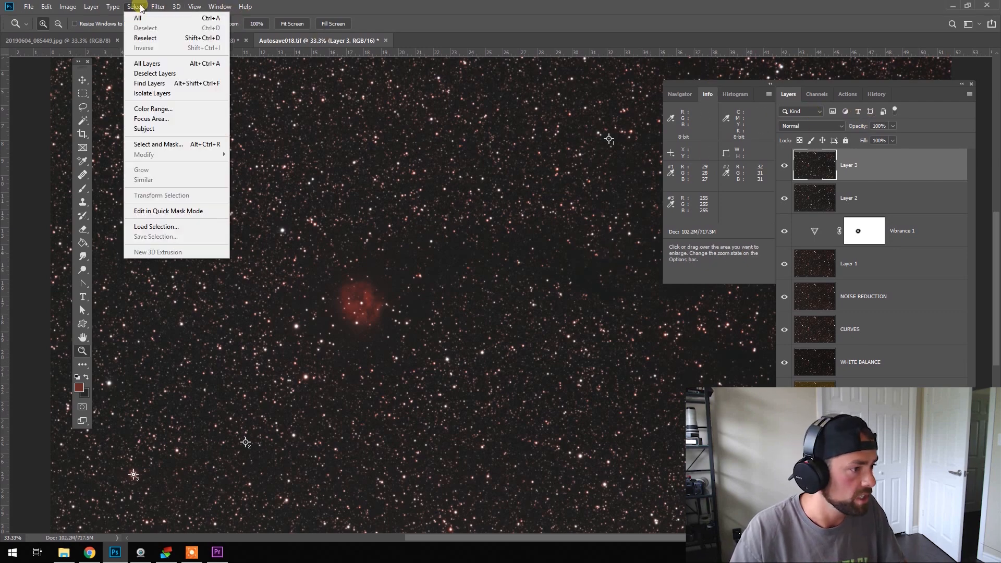
pyautogui.click(182, 111)
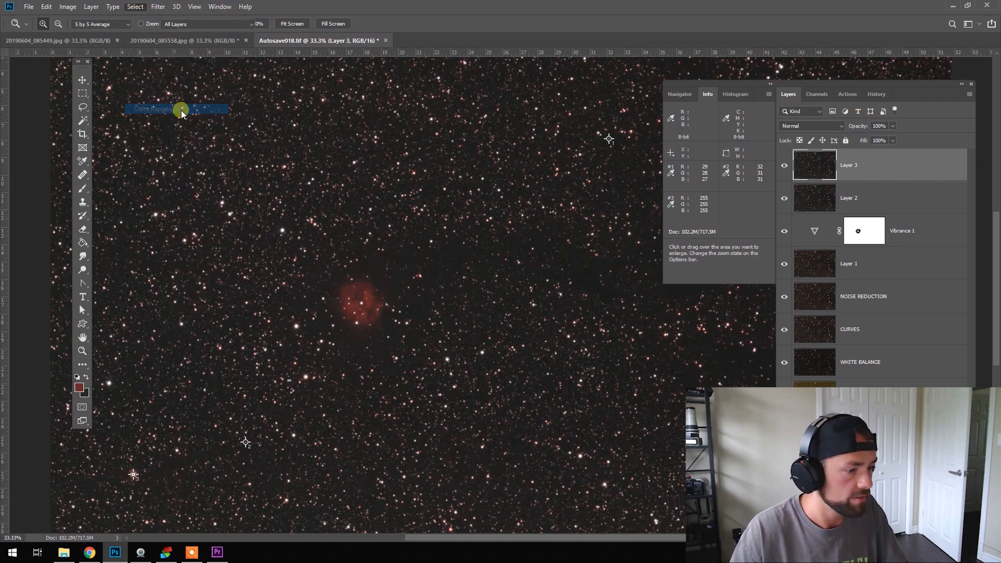
pyautogui.click(578, 228)
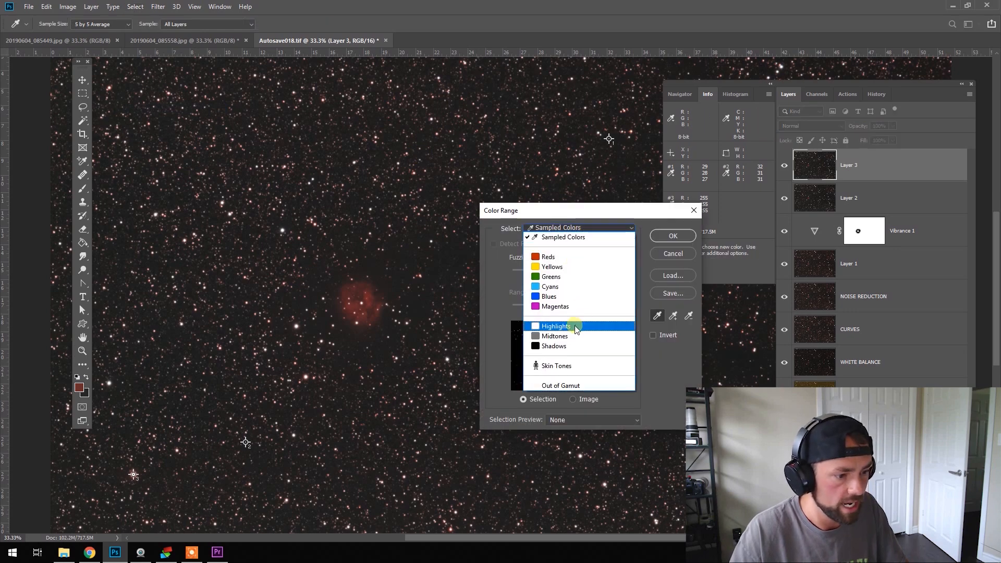
pyautogui.click(573, 326)
pyautogui.moveTo(546, 269); pyautogui.dragTo(564, 271)
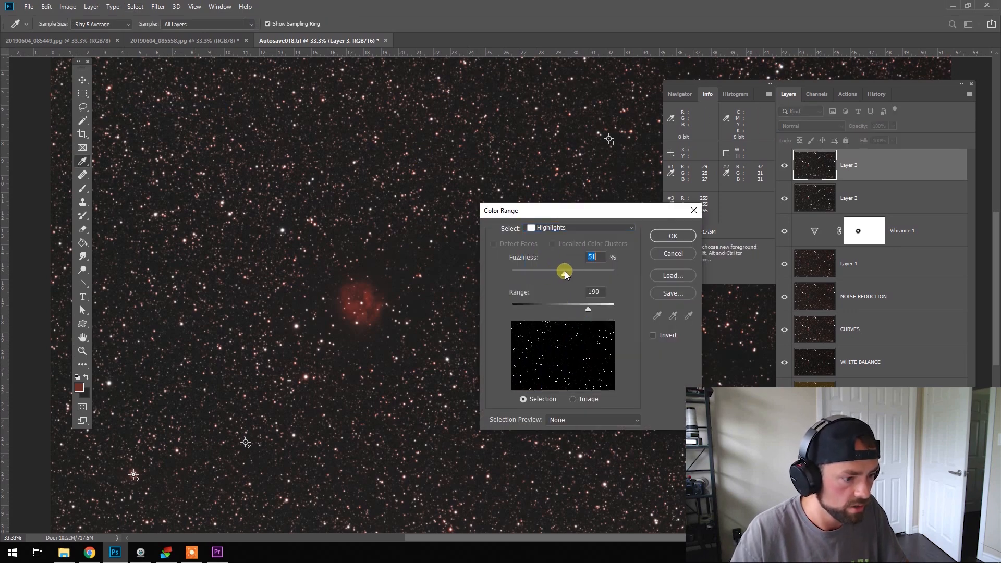
pyautogui.click(676, 235)
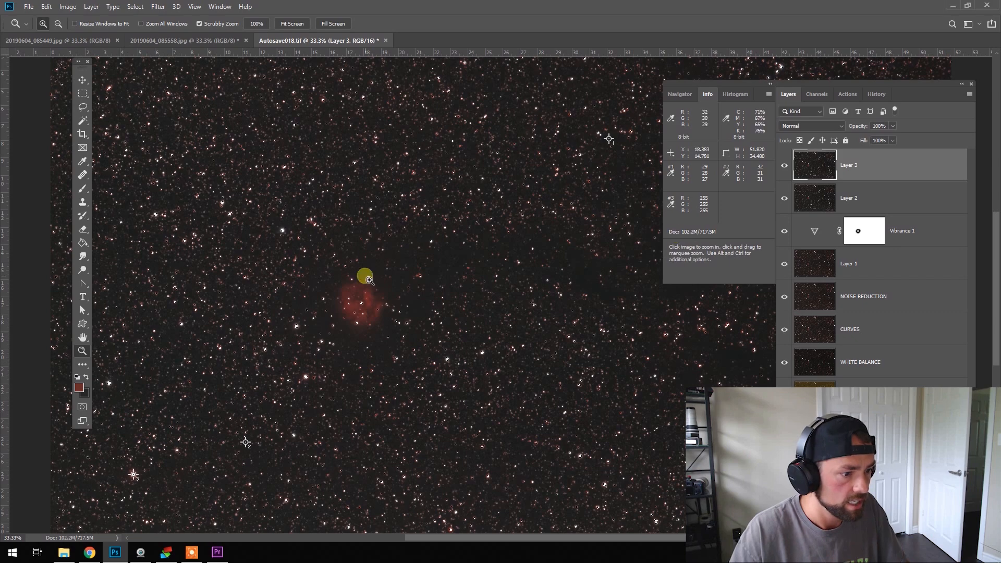
pyautogui.moveTo(468, 266); pyautogui.dragTo(527, 156)
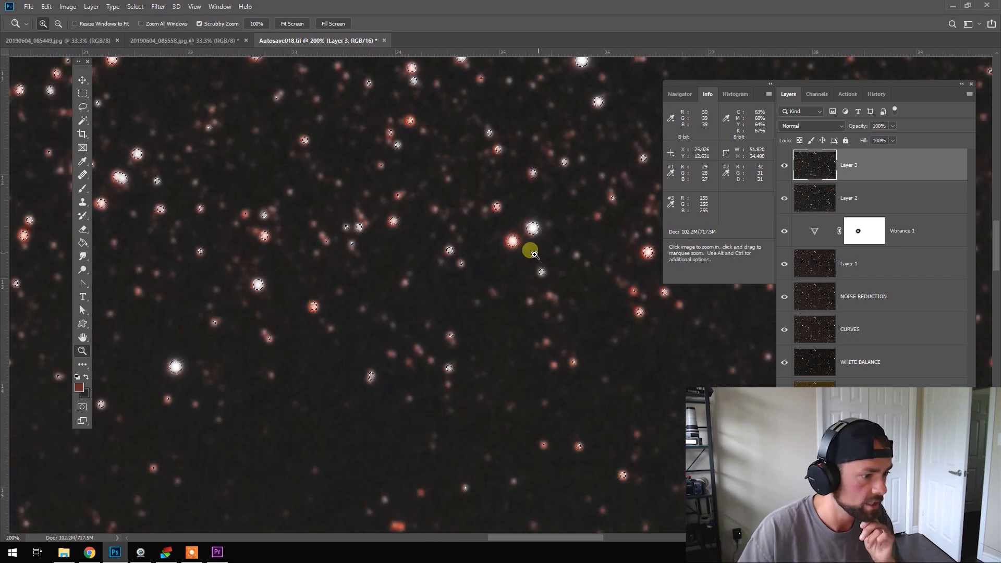
pyautogui.click(79, 94)
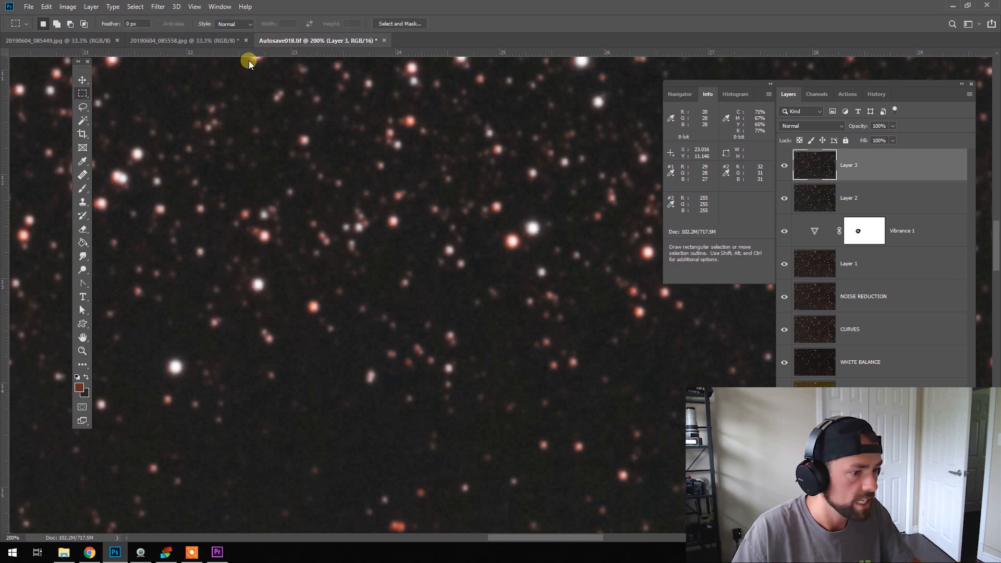
# - Select the star highlights on Layer 3 with Color Range, adjusting the fuzziness and range
pyautogui.click(134, 7)
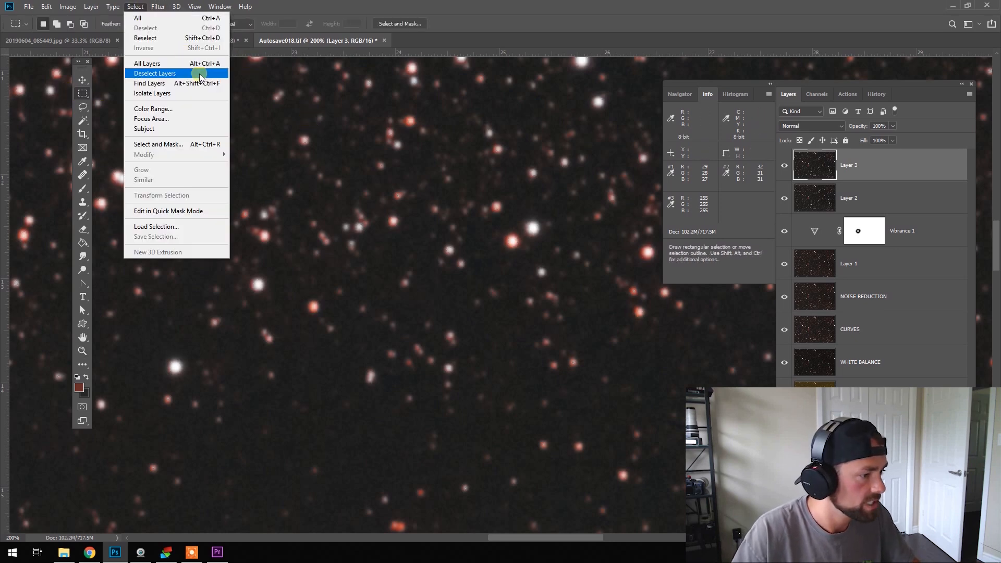
pyautogui.click(198, 110)
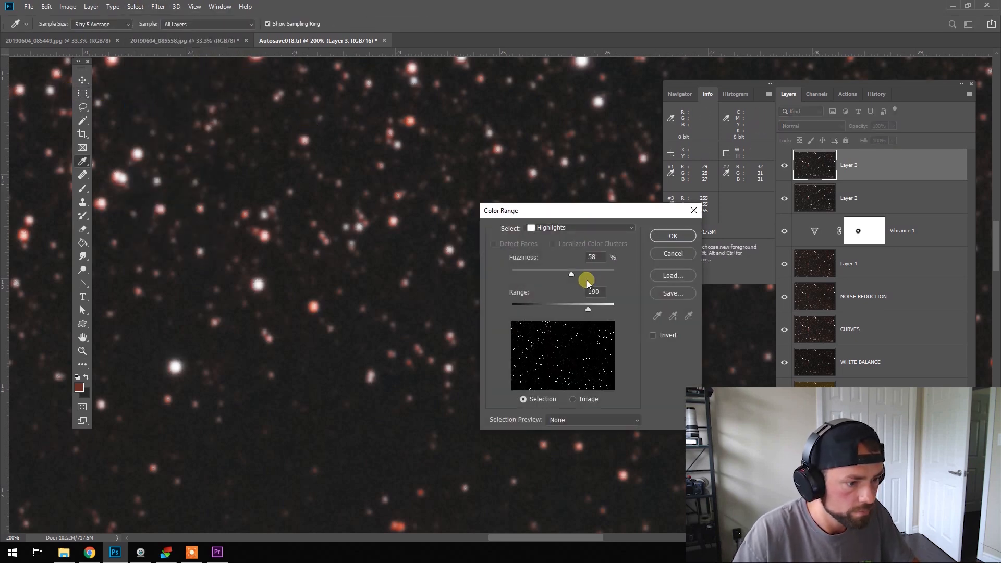
pyautogui.moveTo(558, 276); pyautogui.dragTo(580, 268)
pyautogui.moveTo(565, 308); pyautogui.dragTo(555, 308)
pyautogui.click(673, 236)
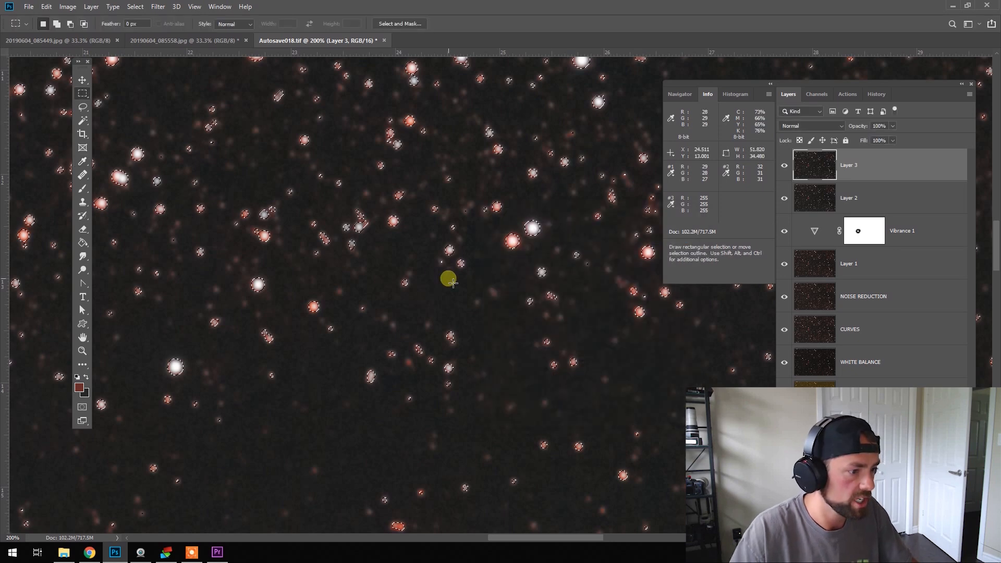
# - Expand the star selection by 1 pixel twice
pyautogui.click(135, 6)
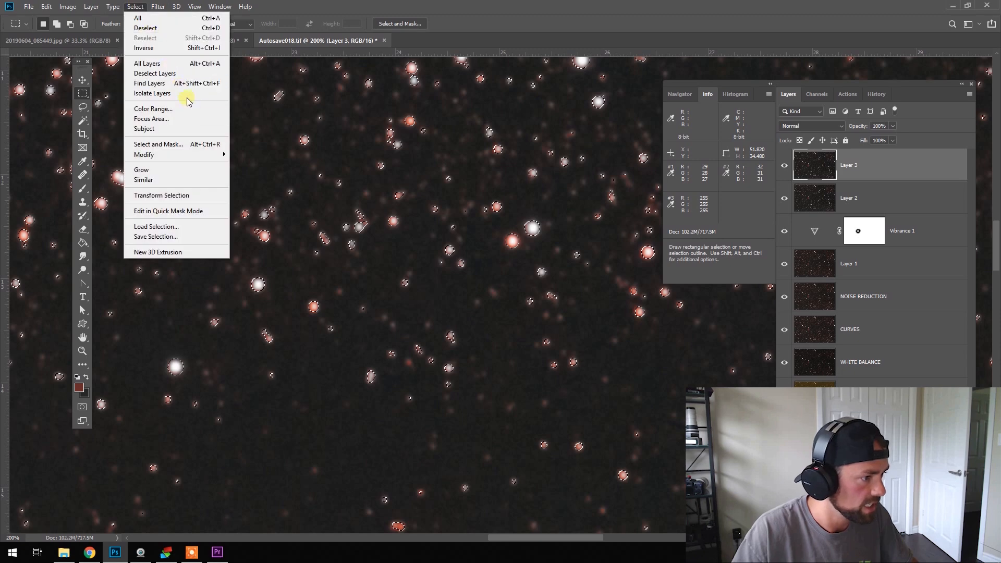
pyautogui.click(268, 176)
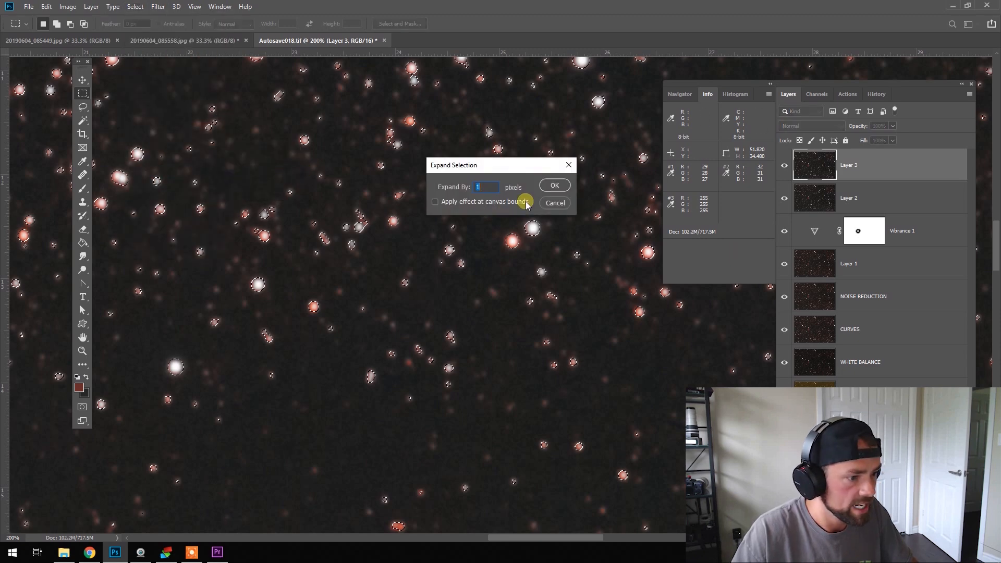
pyautogui.click(555, 186)
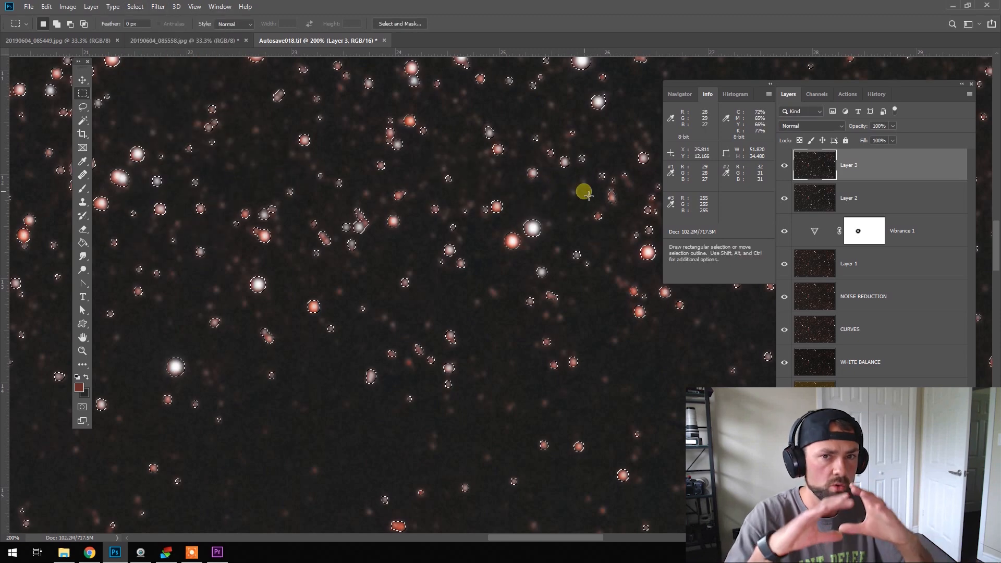
pyautogui.click(135, 6)
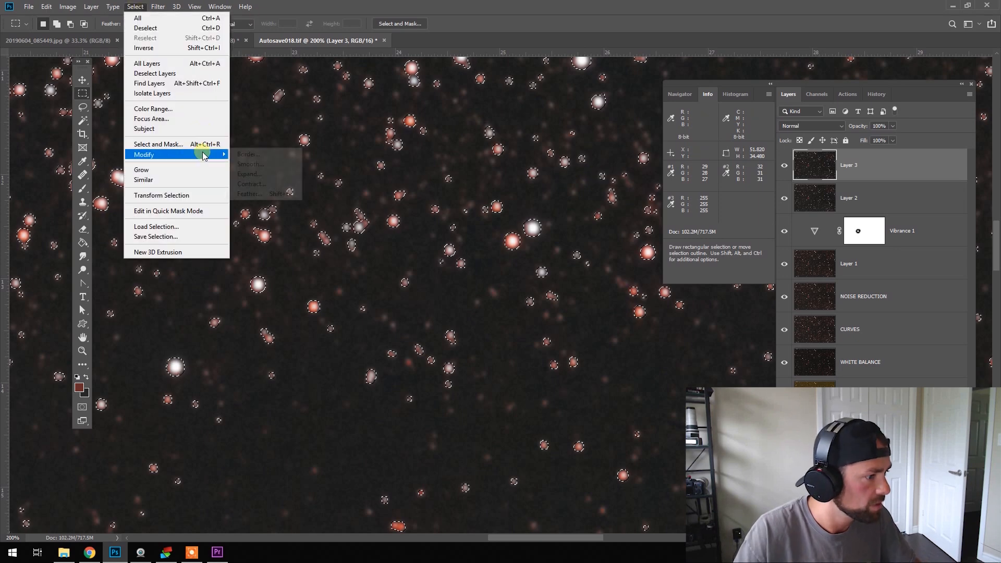
pyautogui.click(270, 177)
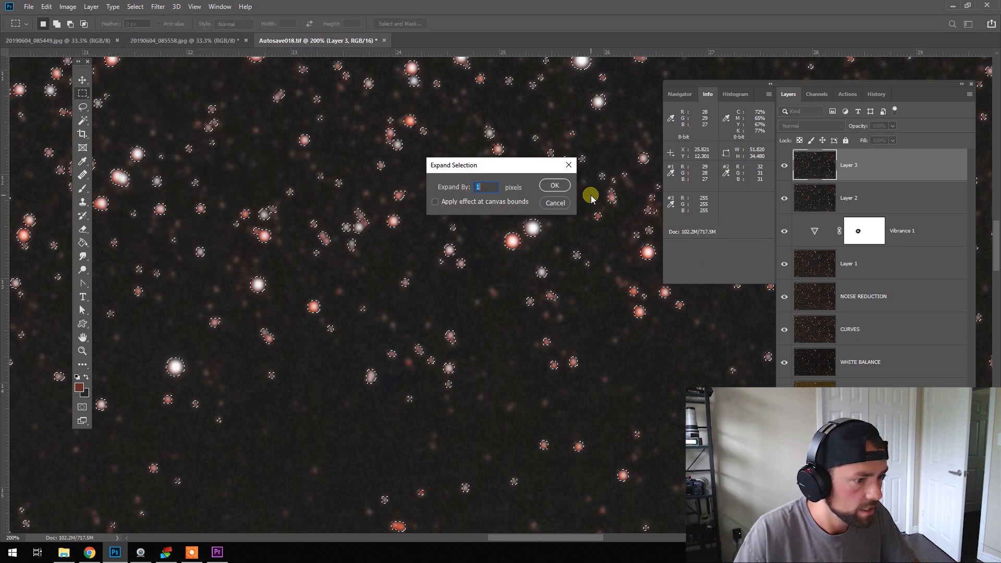
pyautogui.click(554, 186)
# - Feather the star selection by 1 pixel
pyautogui.click(135, 6)
pyautogui.moveTo(179, 141)
pyautogui.click(245, 152)
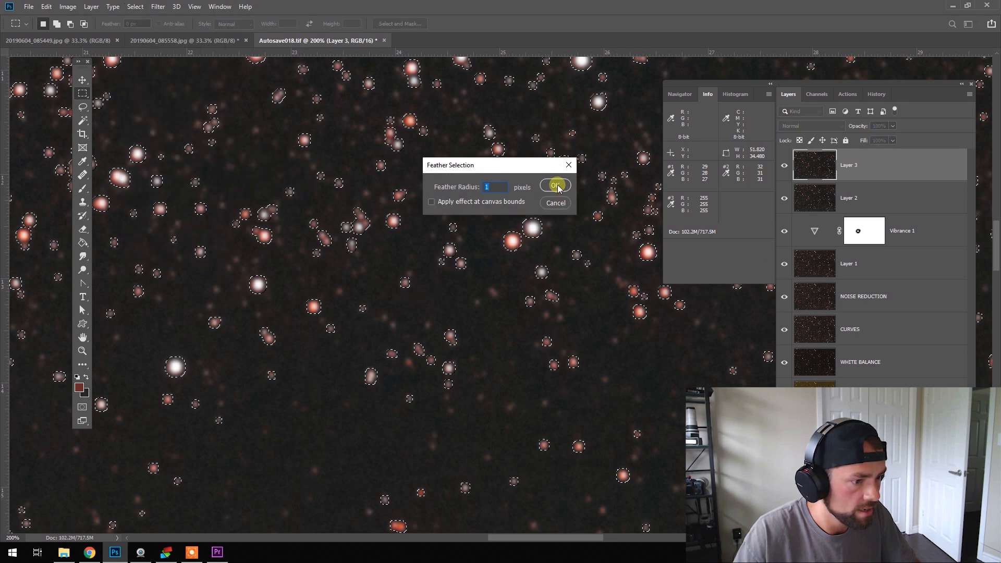
pyautogui.click(556, 186)
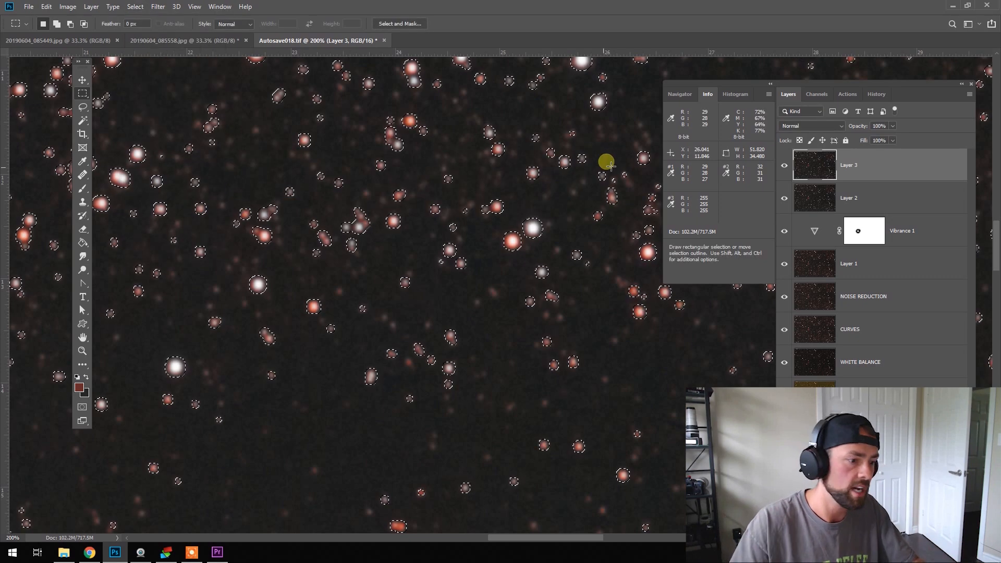
# - Examine the star selection across the field and up close around the red nebula
pyautogui.click(82, 351)
pyautogui.keyDown('alt'); pyautogui.click(333, 360); pyautogui.keyUp('alt')
pyautogui.keyDown('alt'); pyautogui.click(331, 361); pyautogui.keyUp('alt')
pyautogui.keyDown('alt'); pyautogui.click(328, 364); pyautogui.keyUp('alt')
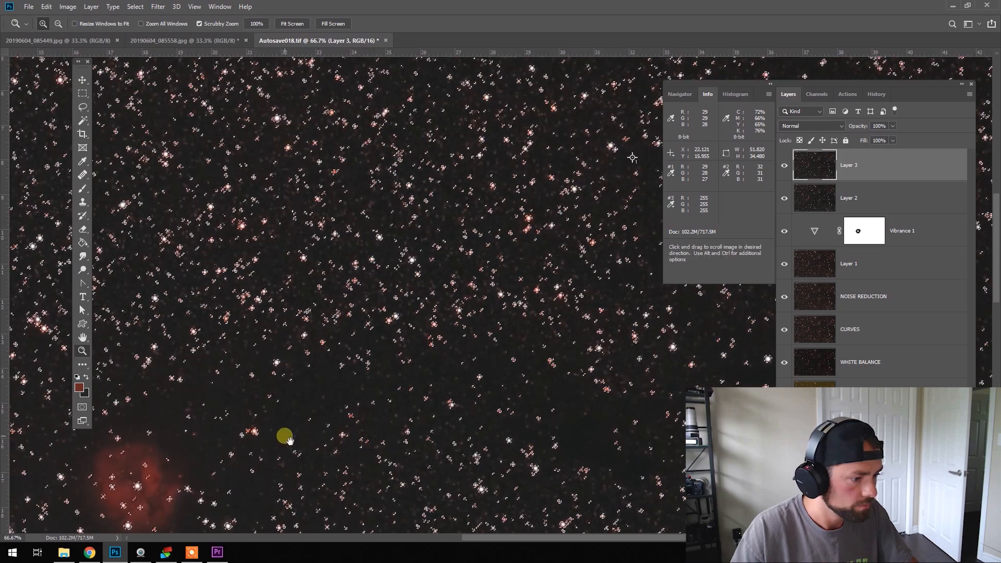
pyautogui.moveTo(286, 438); pyautogui.dragTo(446, 264)
pyautogui.click(310, 348)
pyautogui.click(300, 334)
pyautogui.click(291, 302)
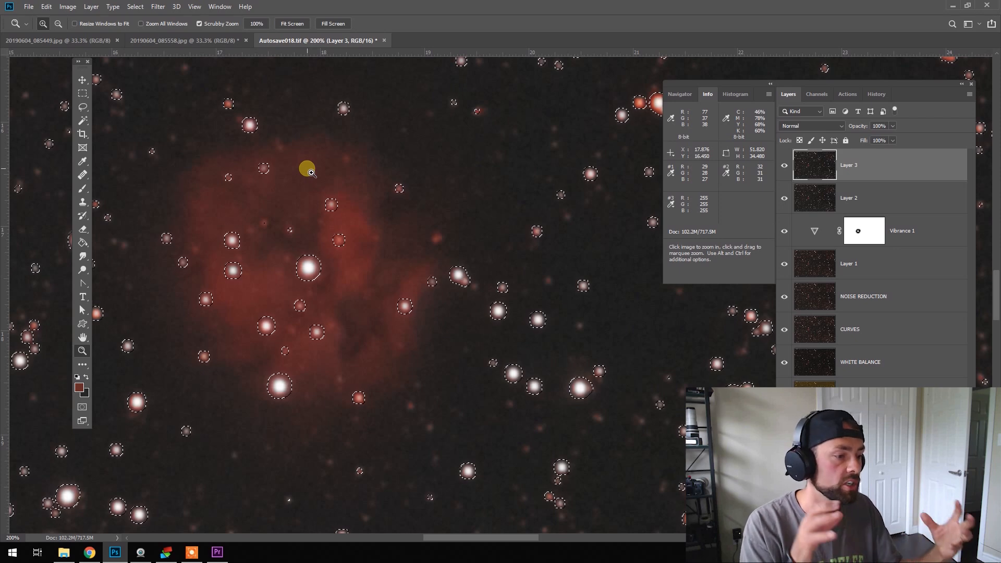
pyautogui.press('alt')
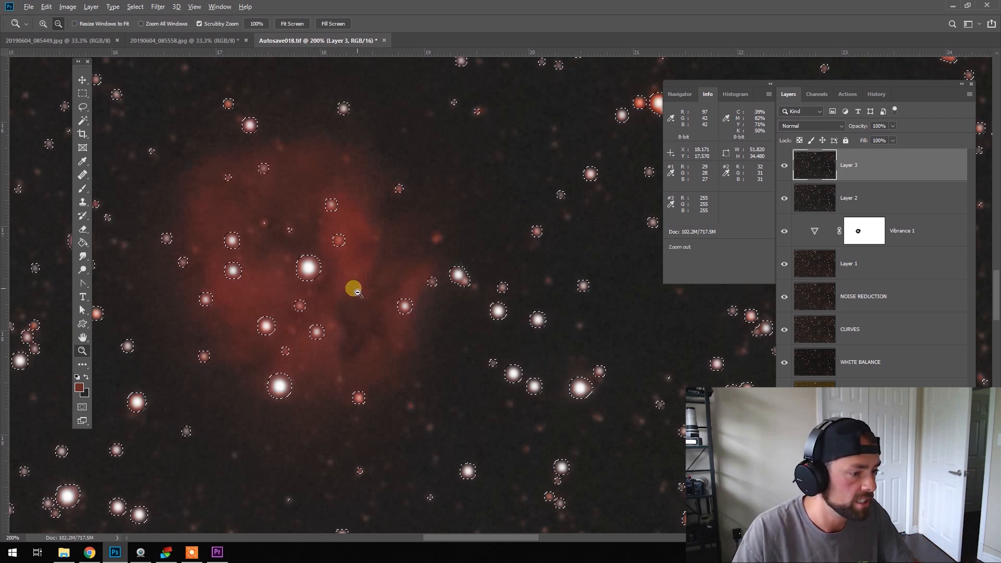
# - Subtract the stars inside the nebula from the selection with the Lasso tool, using an 11 px feather
pyautogui.click(82, 107)
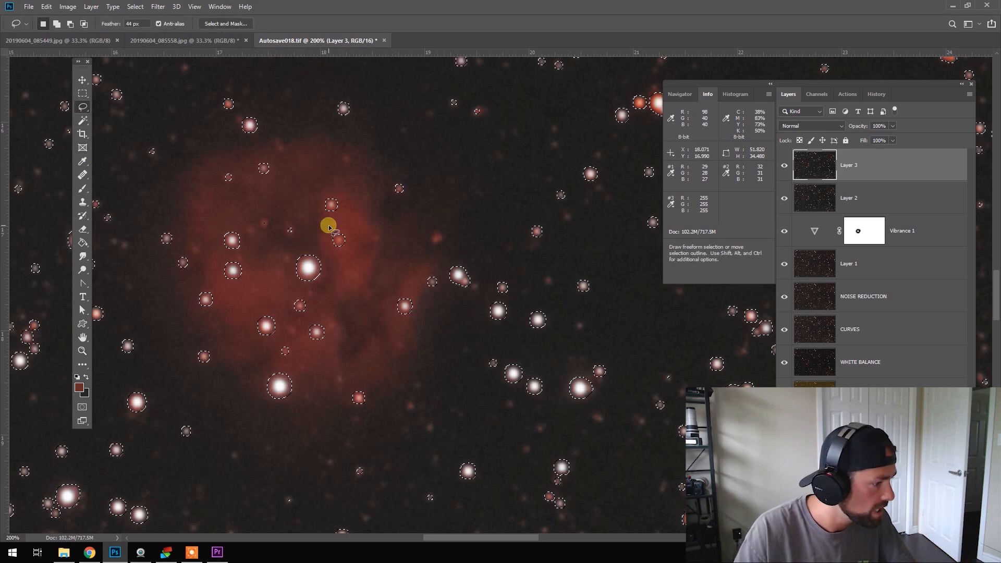
pyautogui.press('alt')
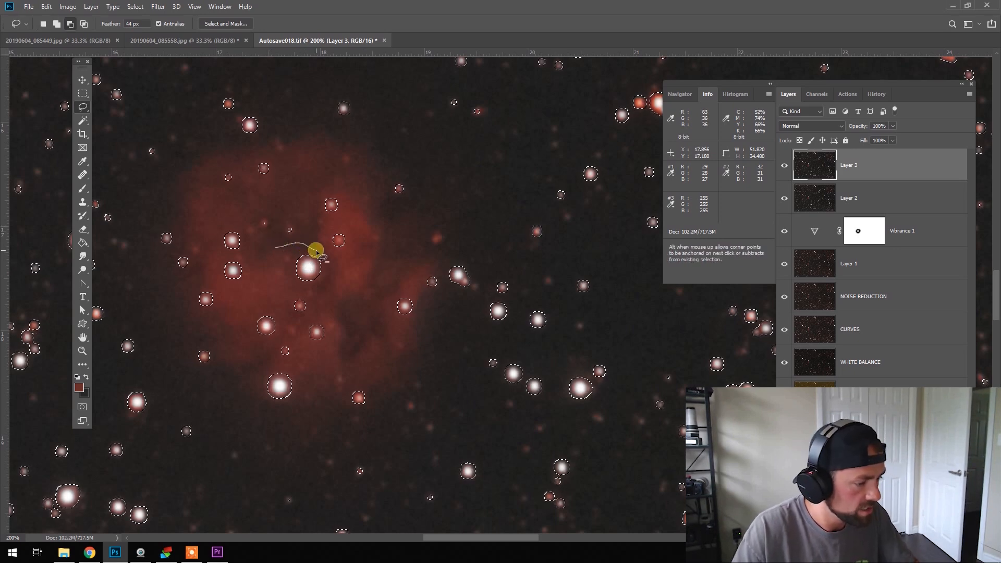
pyautogui.moveTo(320, 253)
pyautogui.mouseDown()
pyautogui.moveTo(340, 269)
pyautogui.moveTo(366, 251)
pyautogui.moveTo(353, 195)
pyautogui.mouseUp()
pyautogui.moveTo(282, 247); pyautogui.dragTo(285, 249)
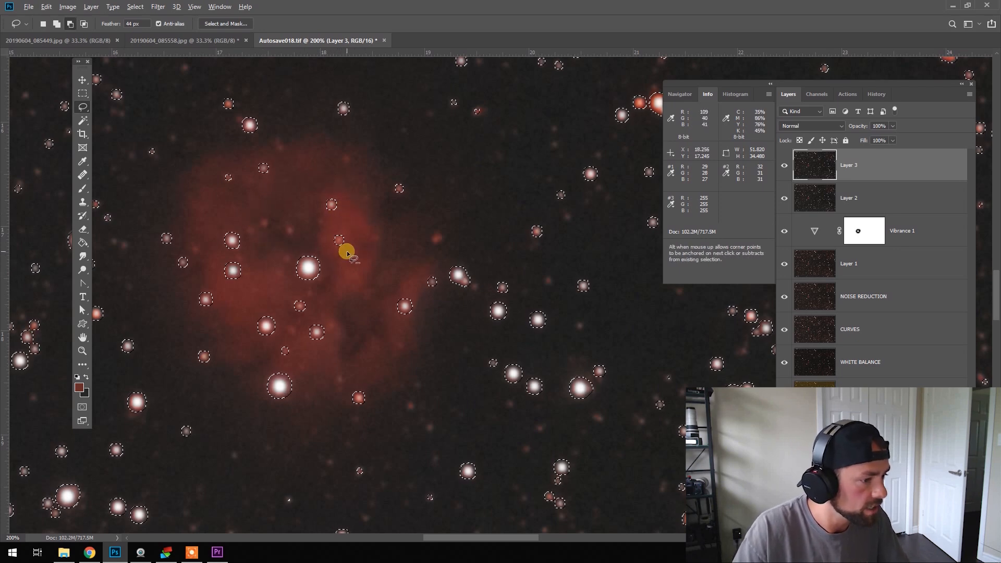
pyautogui.doubleClick(130, 23)
pyautogui.write('1')
pyautogui.write('1')
pyautogui.press('Return')
pyautogui.moveTo(344, 267)
pyautogui.mouseDown()
pyautogui.moveTo(307, 197)
pyautogui.moveTo(348, 203)
pyautogui.moveTo(346, 259)
pyautogui.mouseUp()
pyautogui.moveTo(279, 175)
pyautogui.mouseDown()
pyautogui.moveTo(245, 163)
pyautogui.moveTo(215, 181)
pyautogui.moveTo(280, 175)
pyautogui.mouseUp()
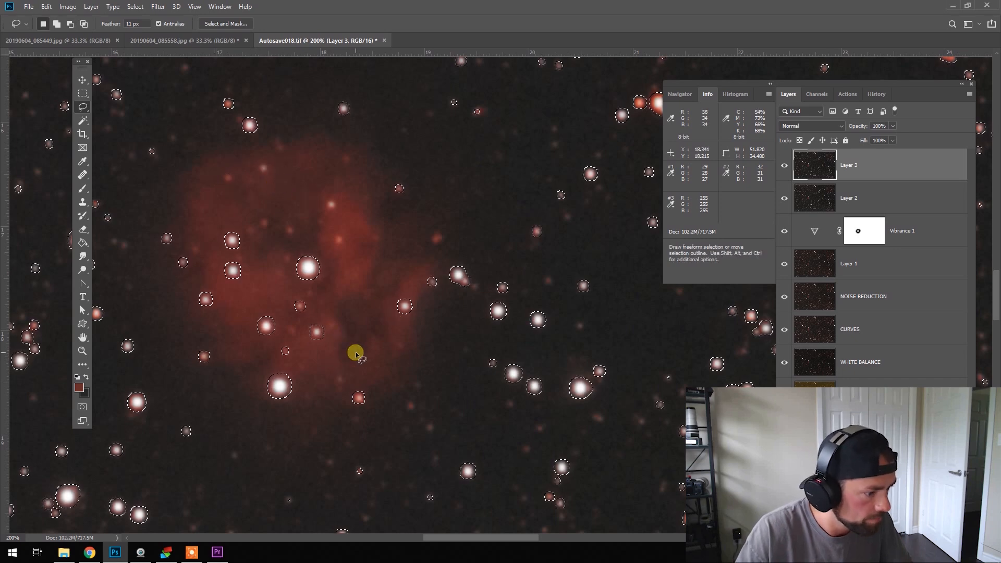
pyautogui.moveTo(320, 292)
pyautogui.mouseDown()
pyautogui.moveTo(284, 304)
pyautogui.moveTo(303, 315)
pyautogui.mouseUp()
# - Shrink the selected stars on Layer 3 with the Minimum filter at a 1 pixel radius, preserving squareness
pyautogui.click(82, 351)
pyautogui.keyDown('alt'); pyautogui.click(426, 279); pyautogui.keyUp('alt')
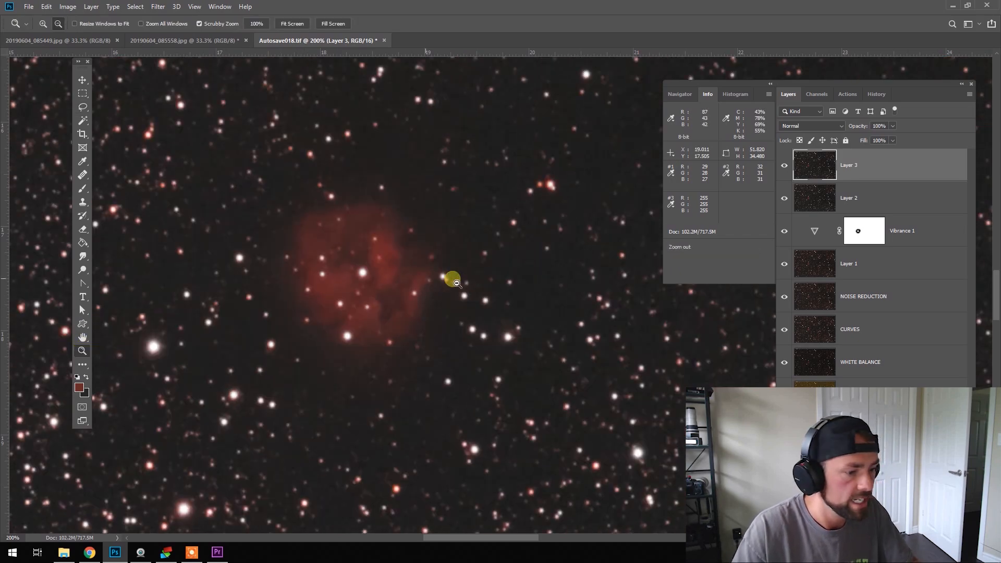
pyautogui.keyDown('alt'); pyautogui.click(457, 279); pyautogui.keyUp('alt')
pyautogui.keyDown('alt'); pyautogui.click(602, 346); pyautogui.keyUp('alt')
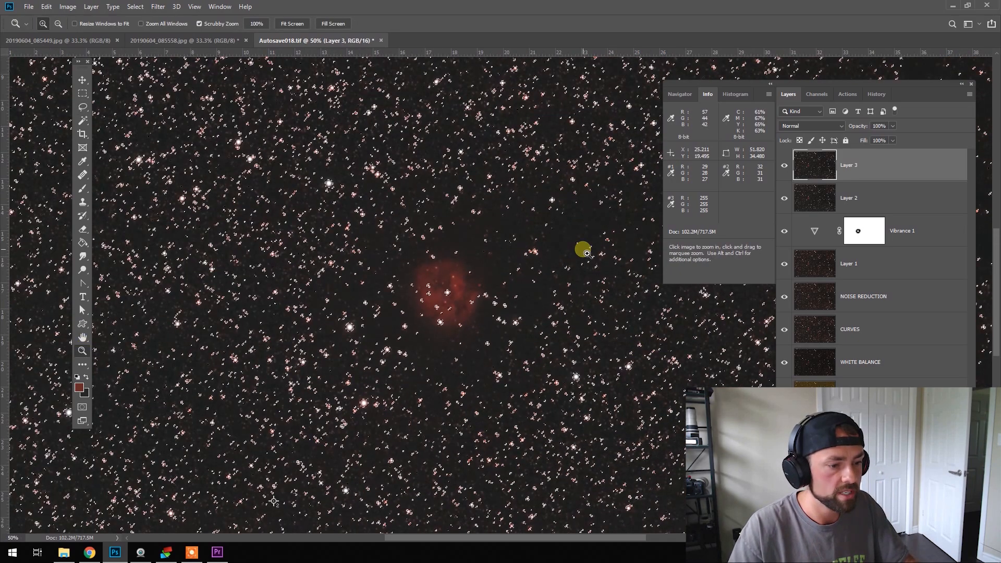
pyautogui.click(159, 7)
pyautogui.moveTo(232, 194)
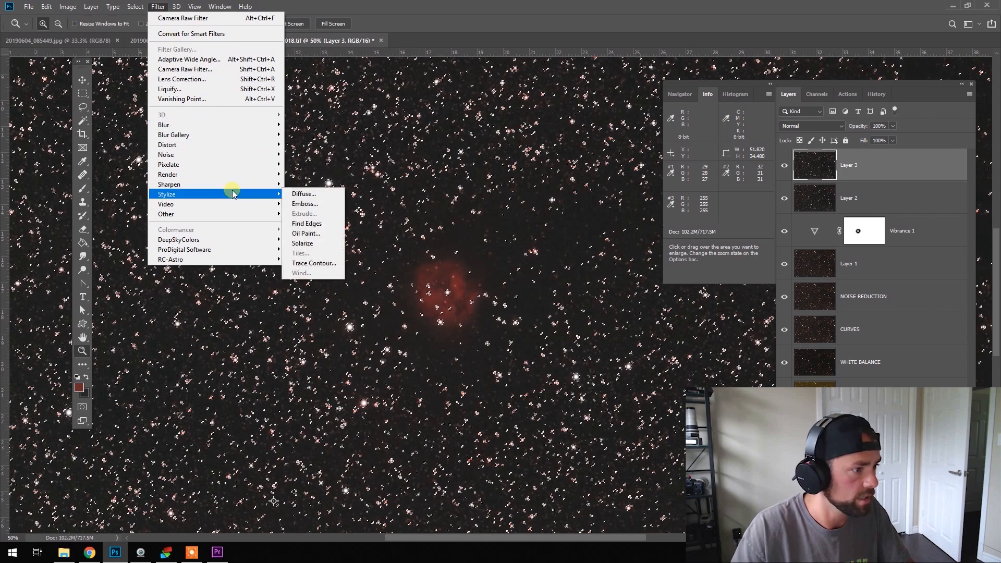
pyautogui.moveTo(226, 213)
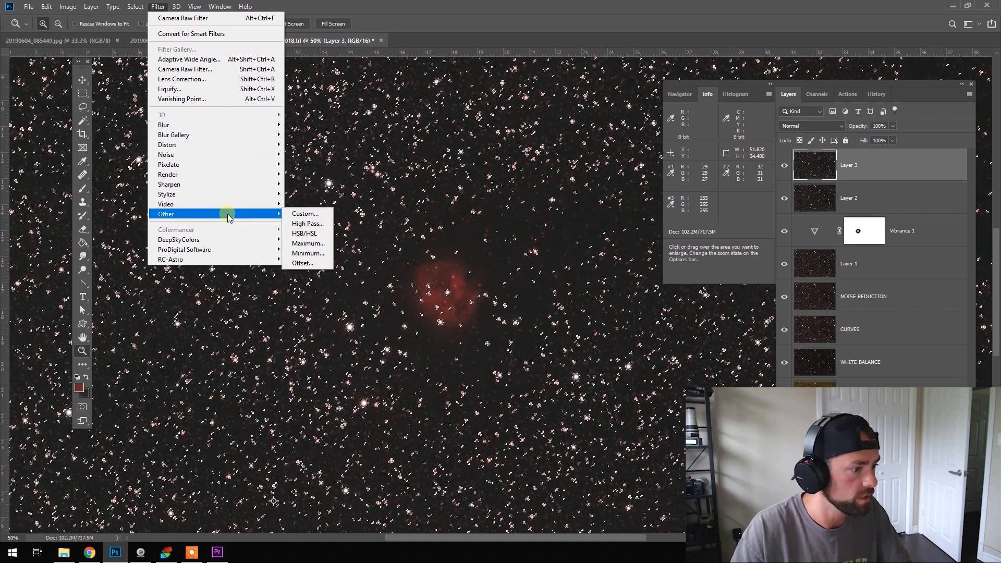
pyautogui.click(314, 259)
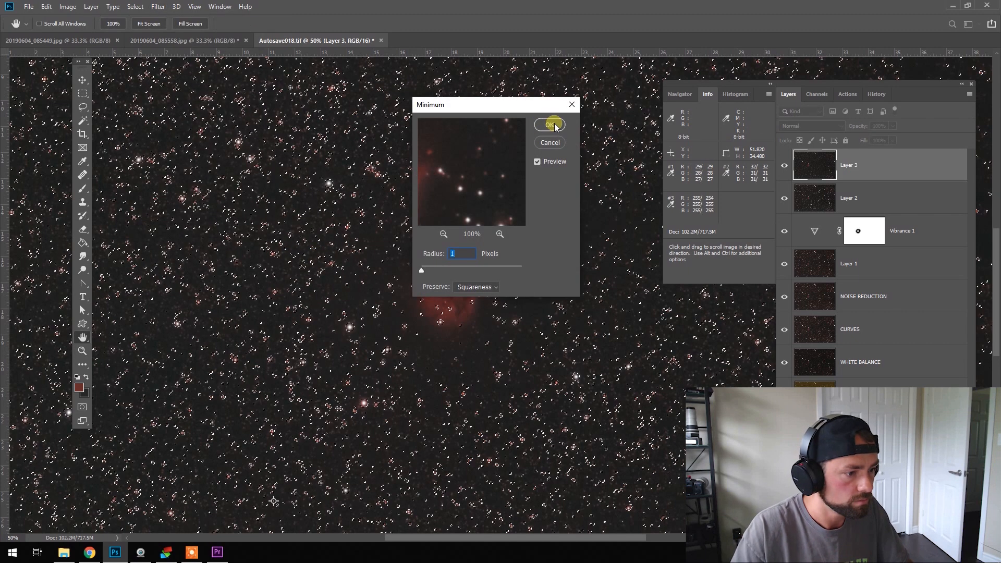
pyautogui.click(549, 124)
# - Drop the star selection with the Rectangular Marquee tool
pyautogui.press('z')
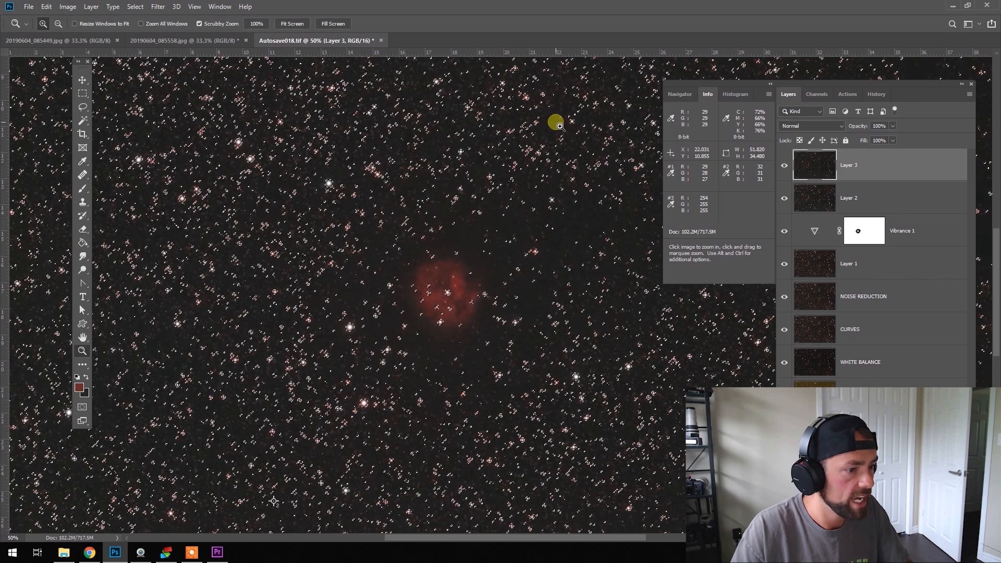
pyautogui.click(82, 93)
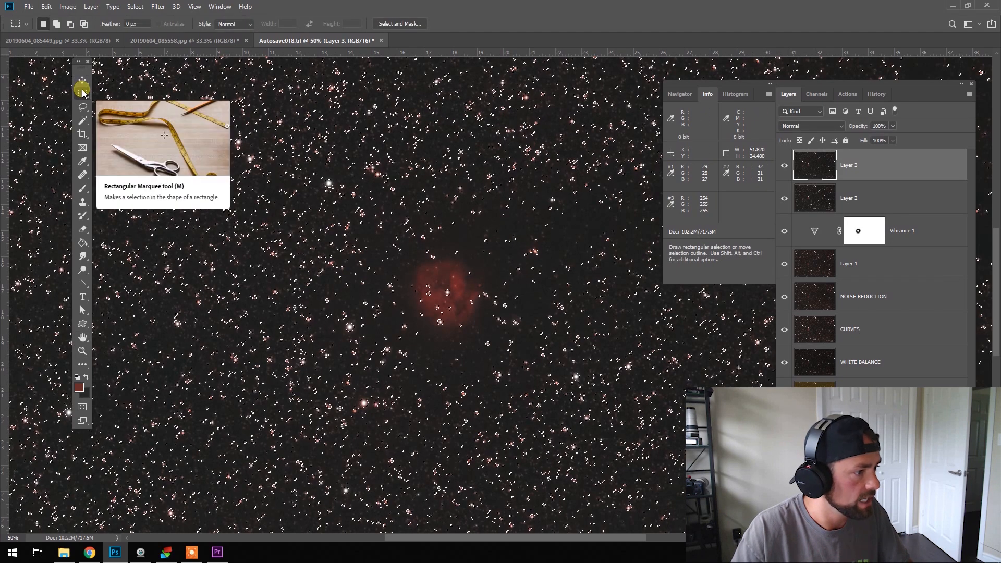
pyautogui.click(547, 136)
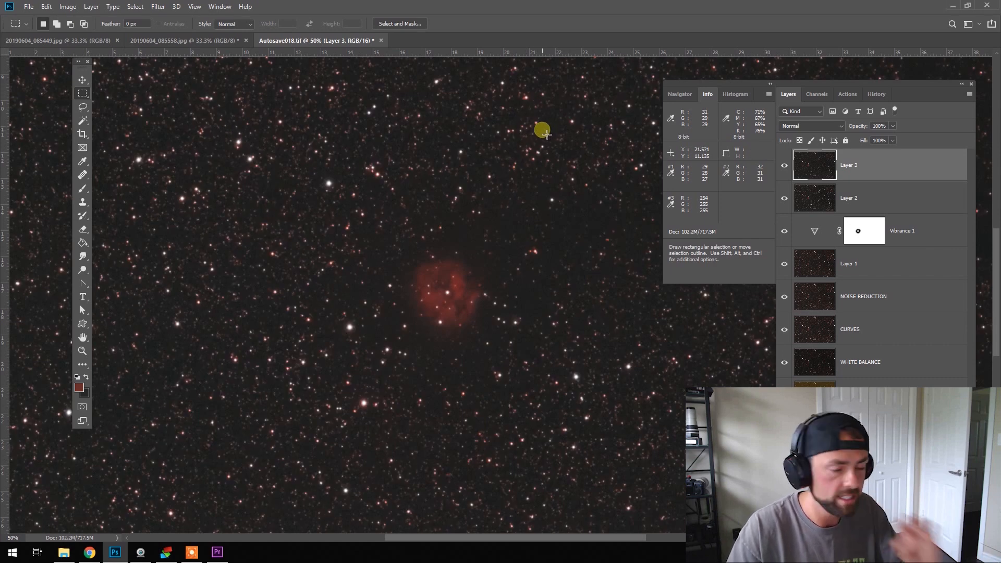
# - Compare the whole image with and without the star-reduced Layer 3 at different zoom levels
pyautogui.click(785, 165)
pyautogui.click(787, 166)
pyautogui.click(82, 350)
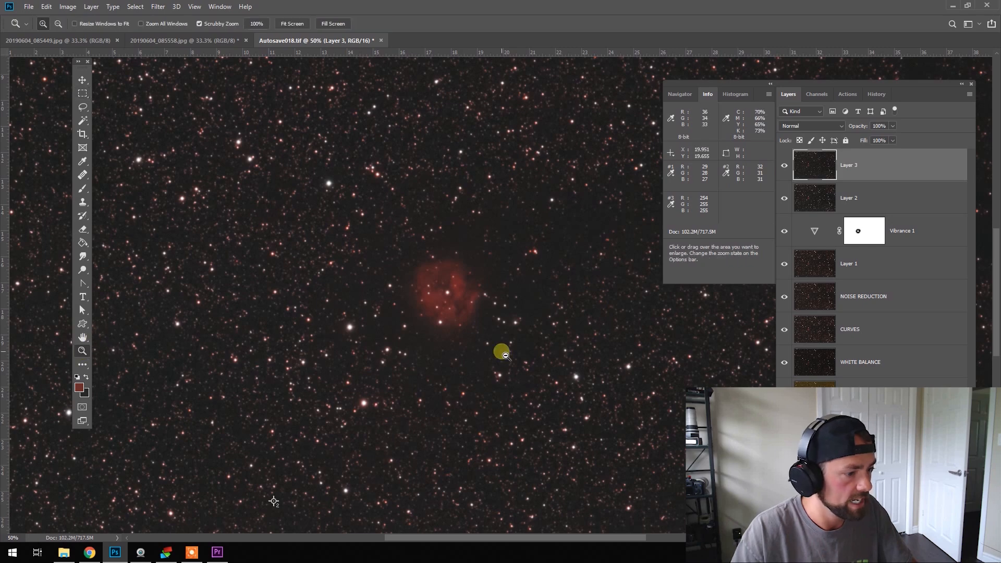
pyautogui.keyDown('alt'); pyautogui.click(502, 352); pyautogui.keyUp('alt')
pyautogui.click(786, 166)
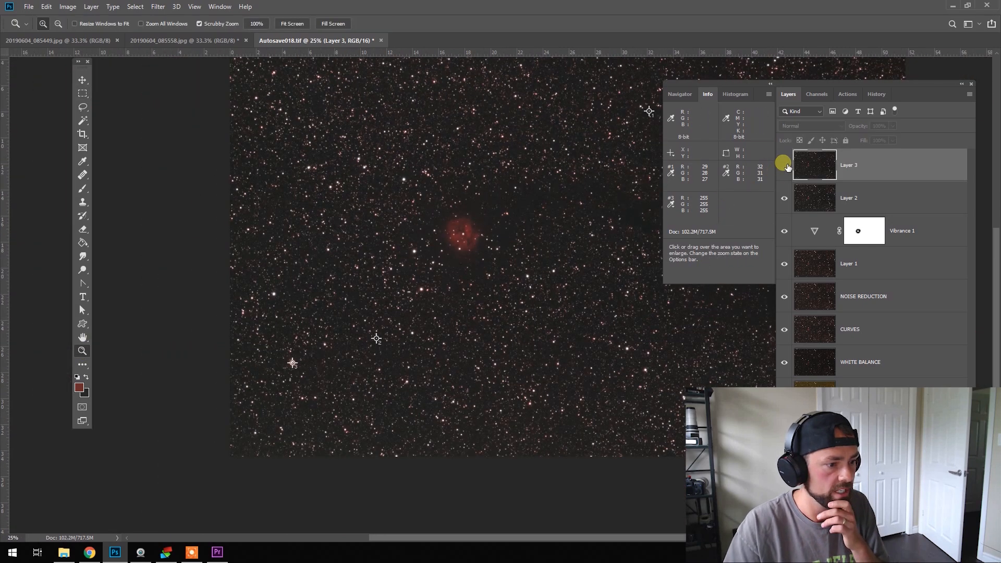
pyautogui.click(785, 165)
pyautogui.moveTo(524, 252); pyautogui.dragTo(402, 246)
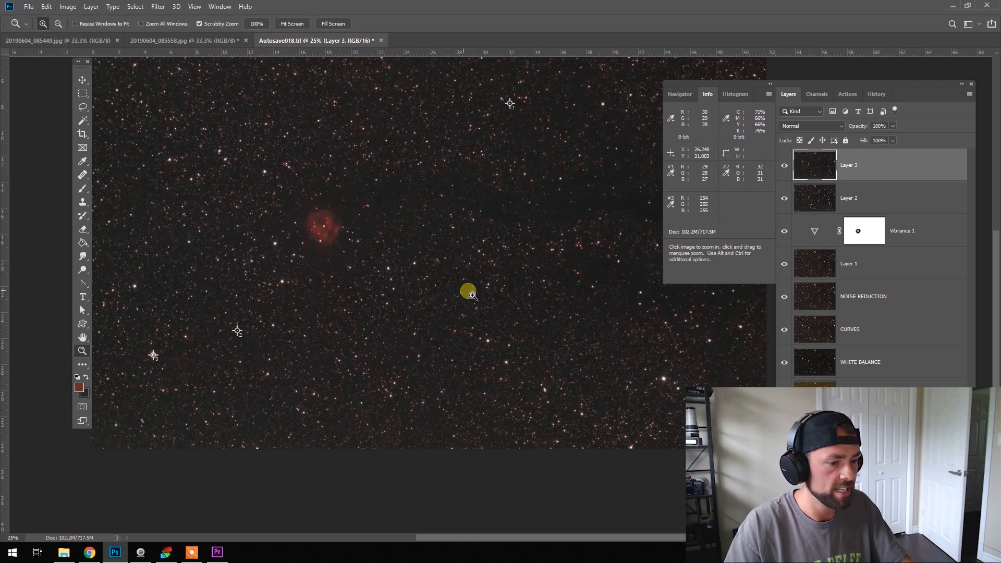
pyautogui.keyDown('alt'); pyautogui.click(515, 285); pyautogui.keyUp('alt')
pyautogui.click(515, 285)
pyautogui.click(784, 165)
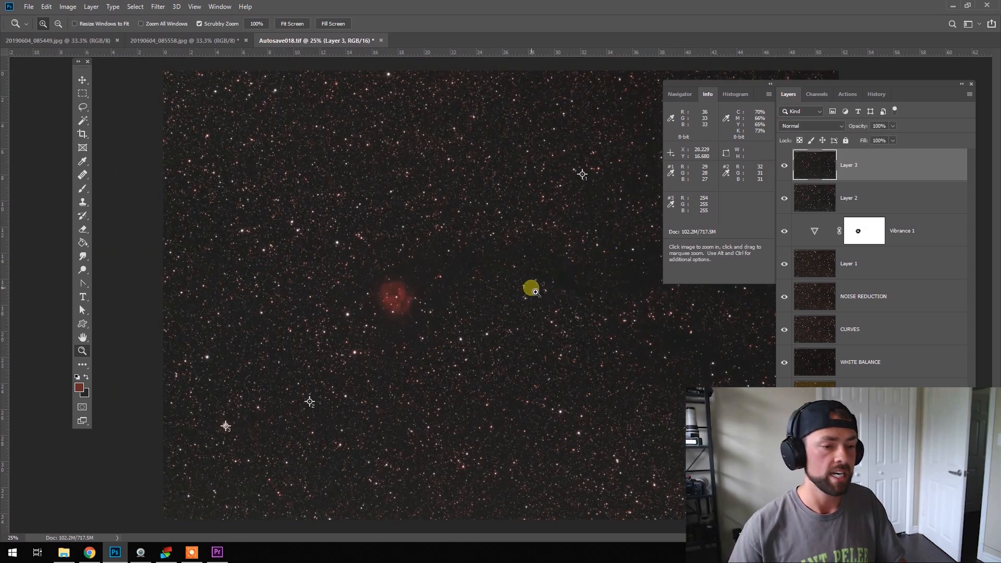
# - Select the Enhance DSO and Reduce Stars action in the Astronomy Tools v1_6 set
pyautogui.click(847, 94)
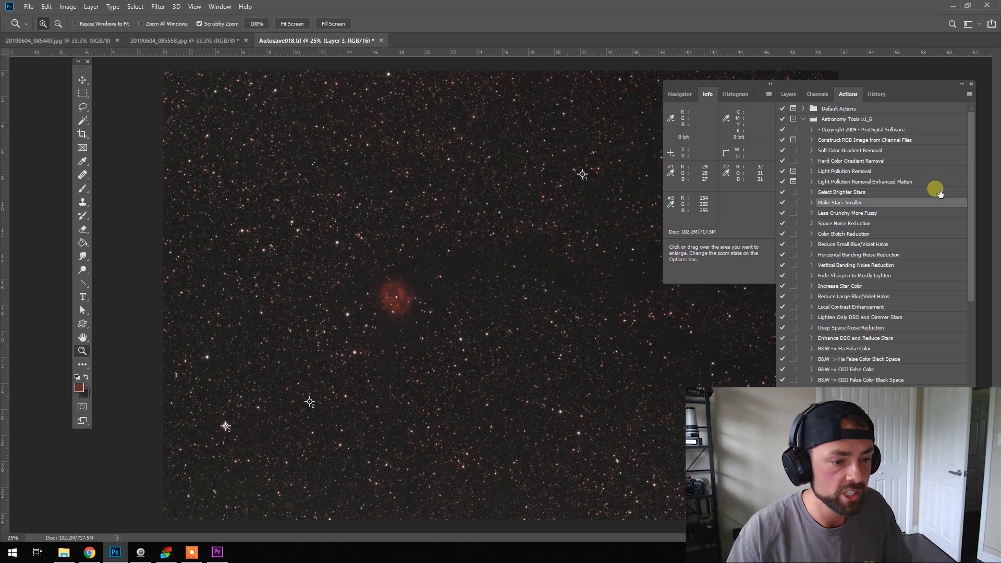
pyautogui.moveTo(972, 197); pyautogui.dragTo(976, 249)
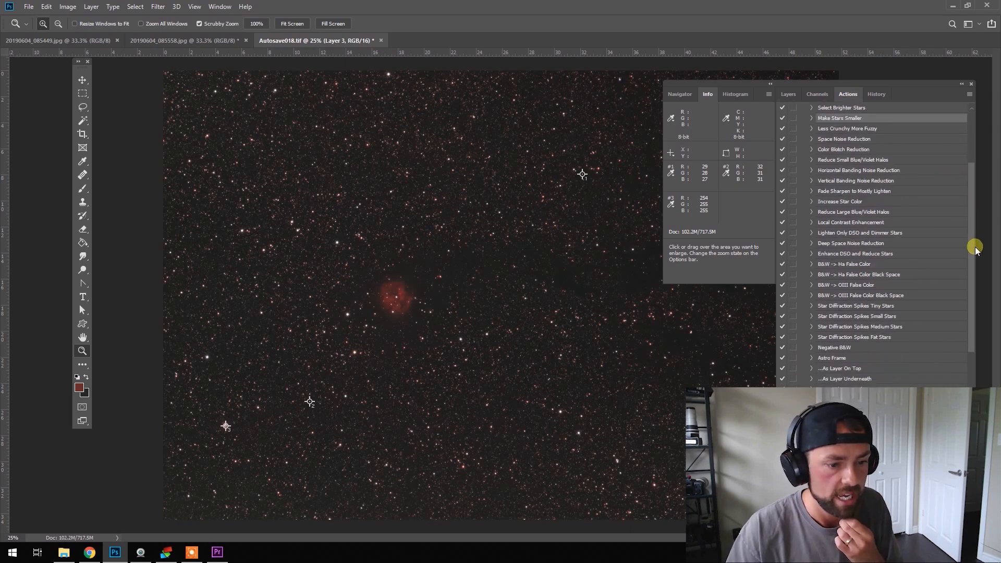
pyautogui.click(894, 255)
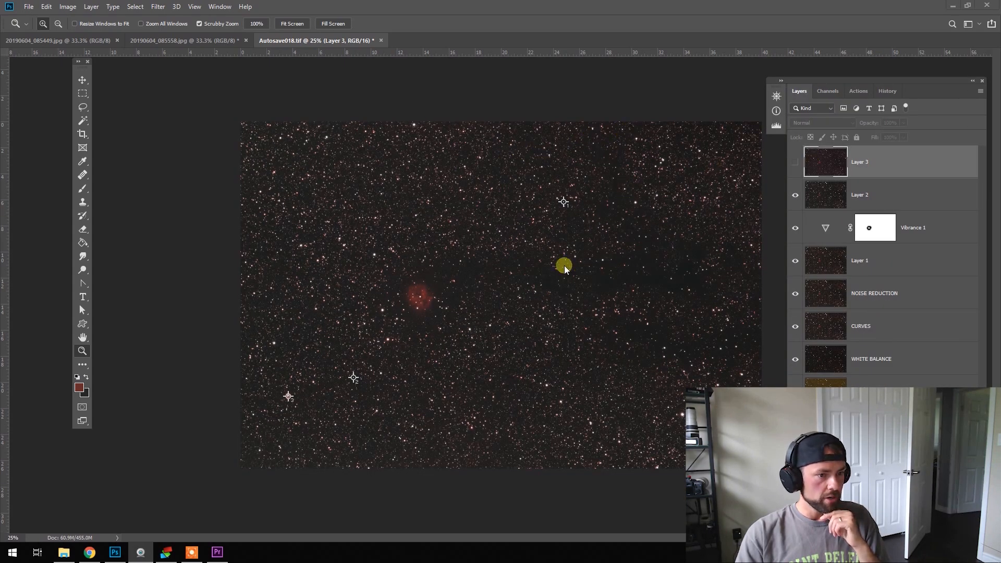
# - Toggle Layer 3 off and on to compare its effect on the nebula and star field
pyautogui.click(505, 308)
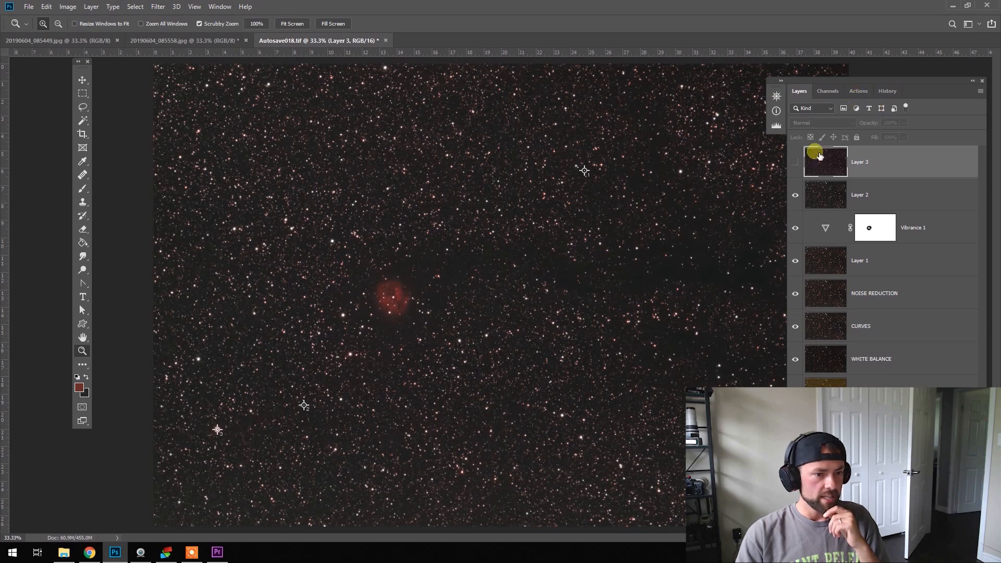
pyautogui.click(794, 163)
pyautogui.click(794, 163)
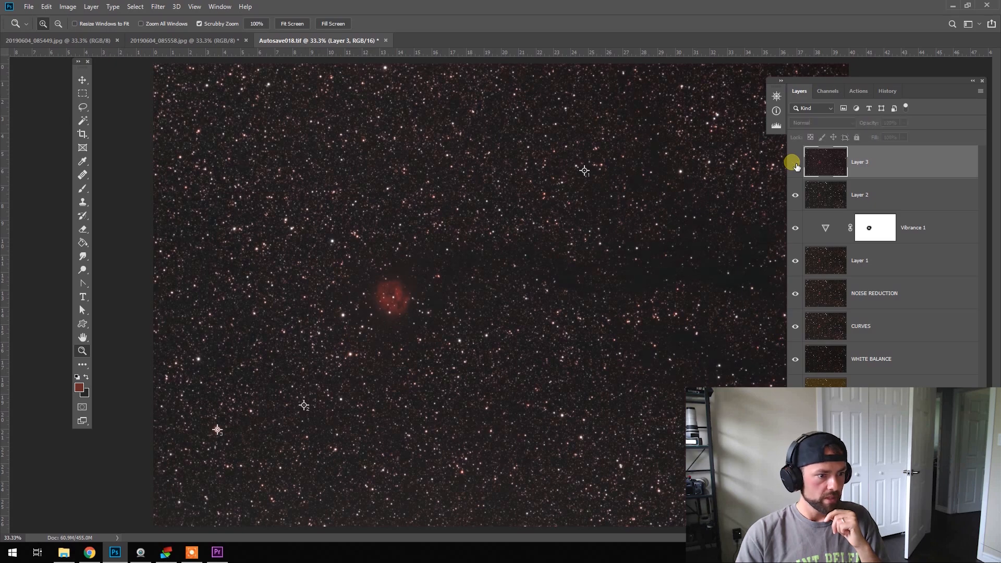
pyautogui.click(795, 163)
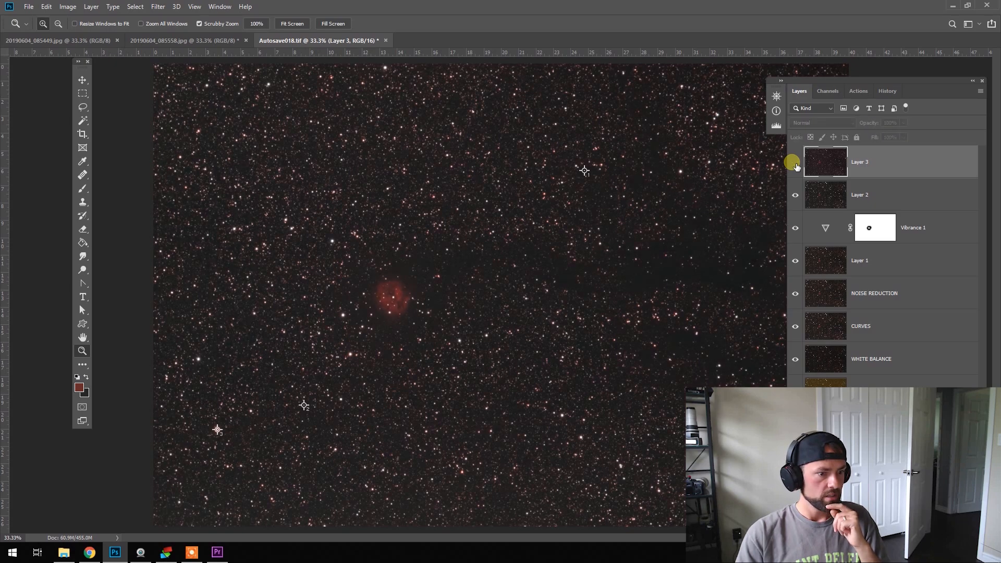
# - Compare the nebula and its surrounding stars at closer zoom with Layer 3 shown and hidden
pyautogui.click(480, 314)
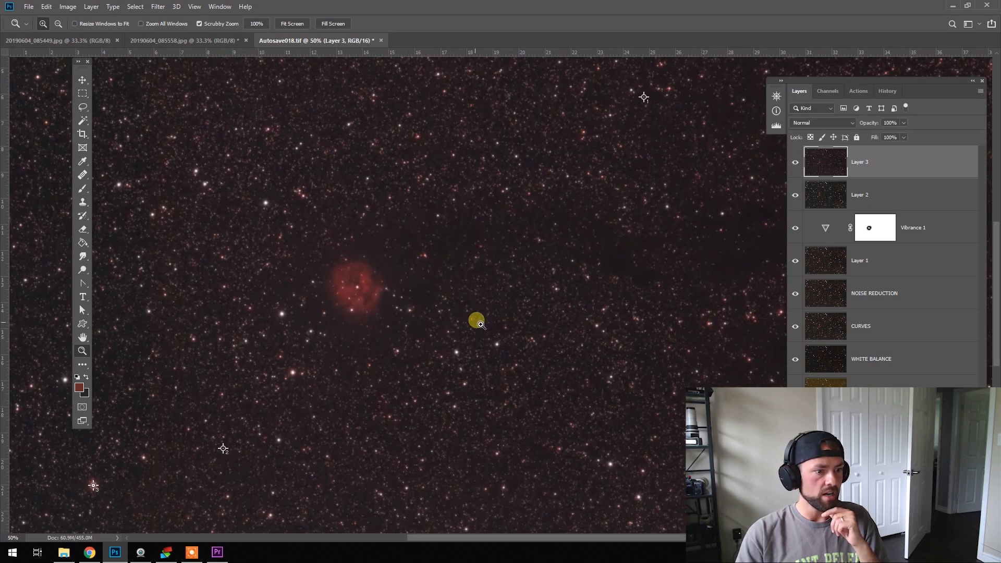
pyautogui.click(796, 163)
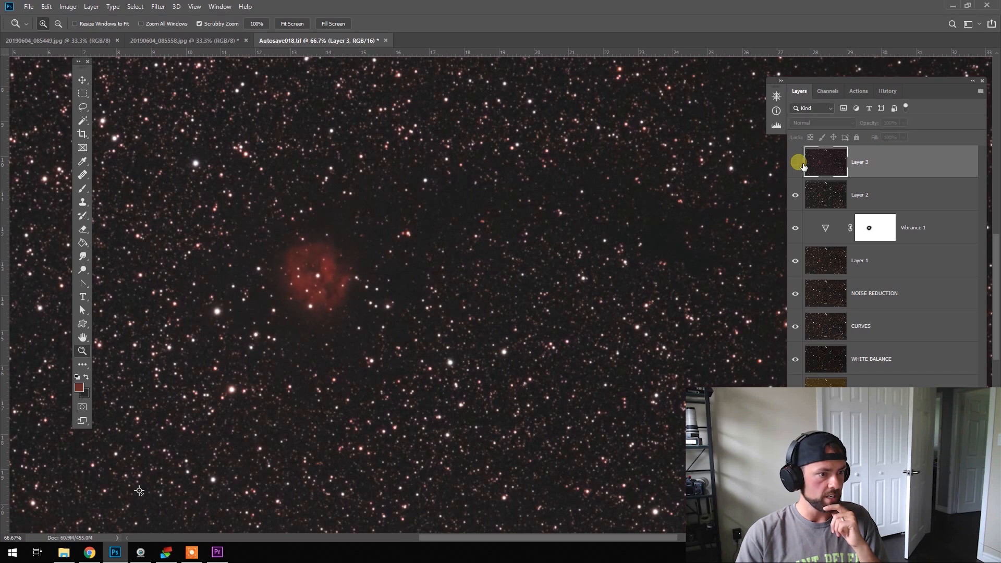
pyautogui.click(795, 163)
pyautogui.click(796, 163)
pyautogui.click(795, 164)
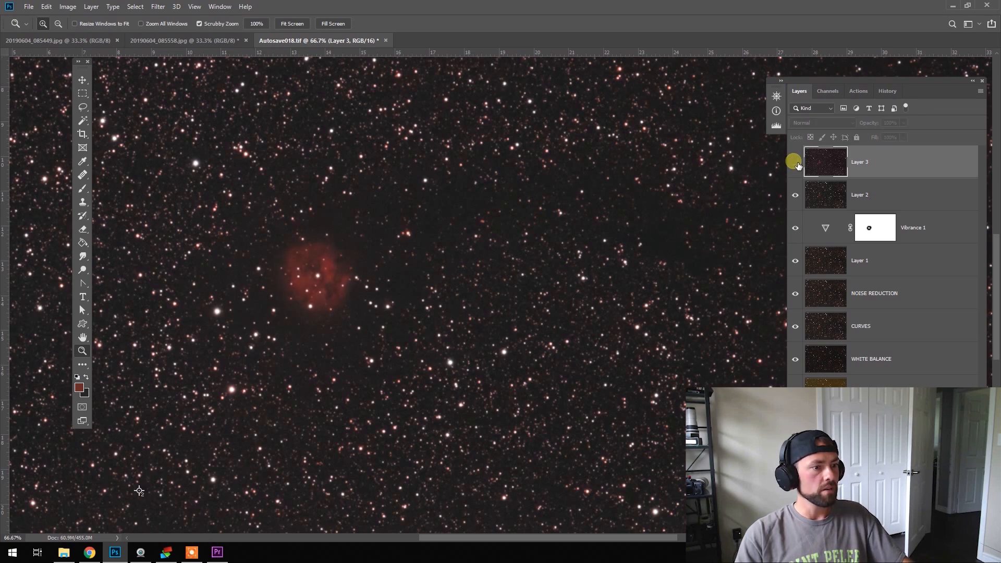
# - Examine the wider star field and the dark dust lane with and without Layer 3
pyautogui.keyDown('alt'); pyautogui.click(649, 236); pyautogui.keyUp('alt')
pyautogui.keyDown('alt'); pyautogui.click(664, 225); pyautogui.keyUp('alt')
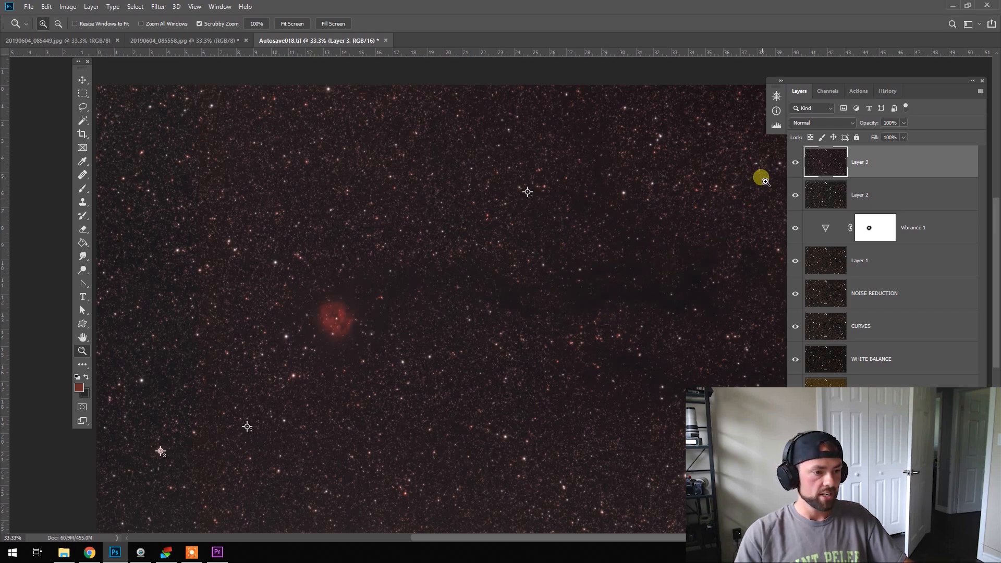
pyautogui.click(795, 164)
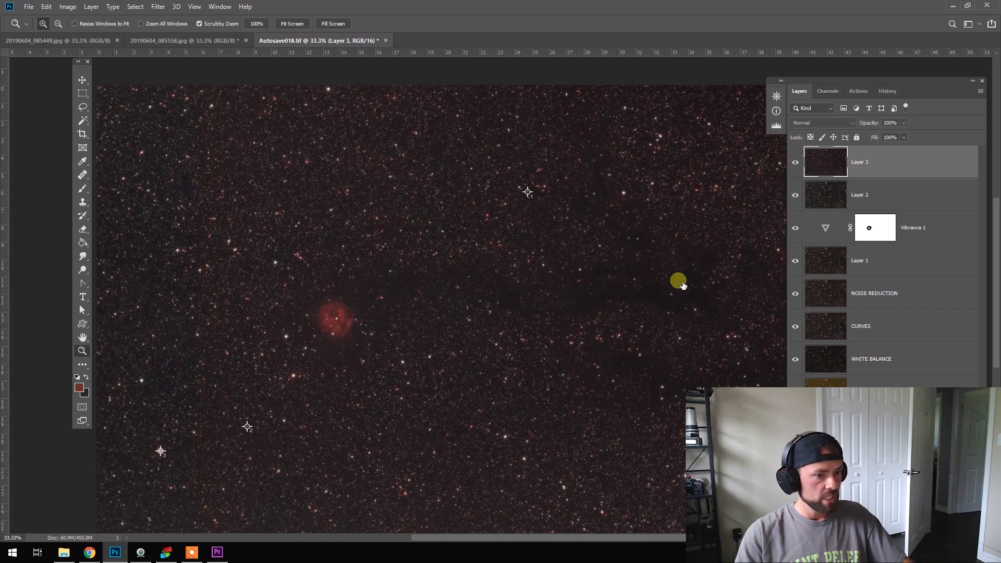
pyautogui.click(633, 315)
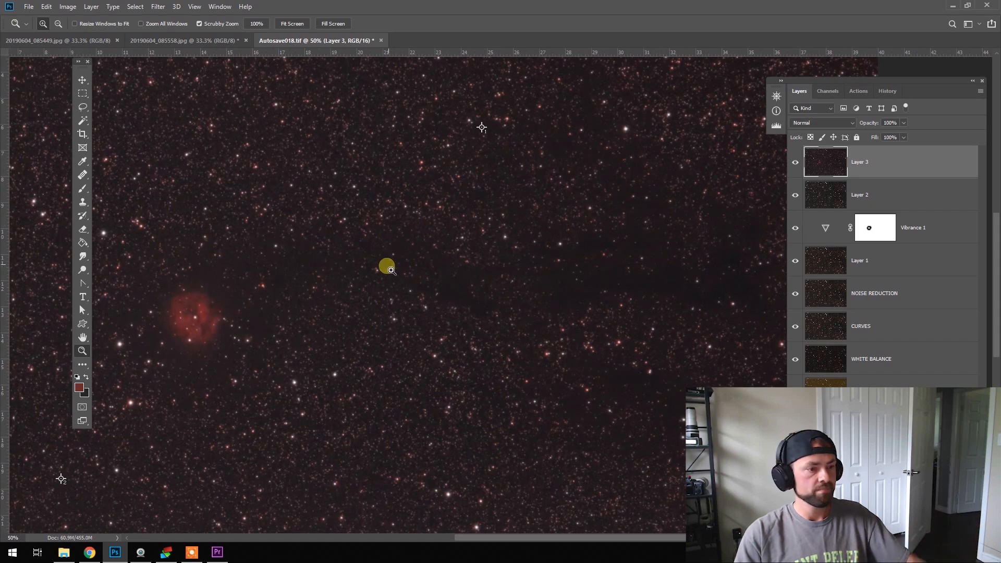
pyautogui.moveTo(388, 239); pyautogui.dragTo(425, 257)
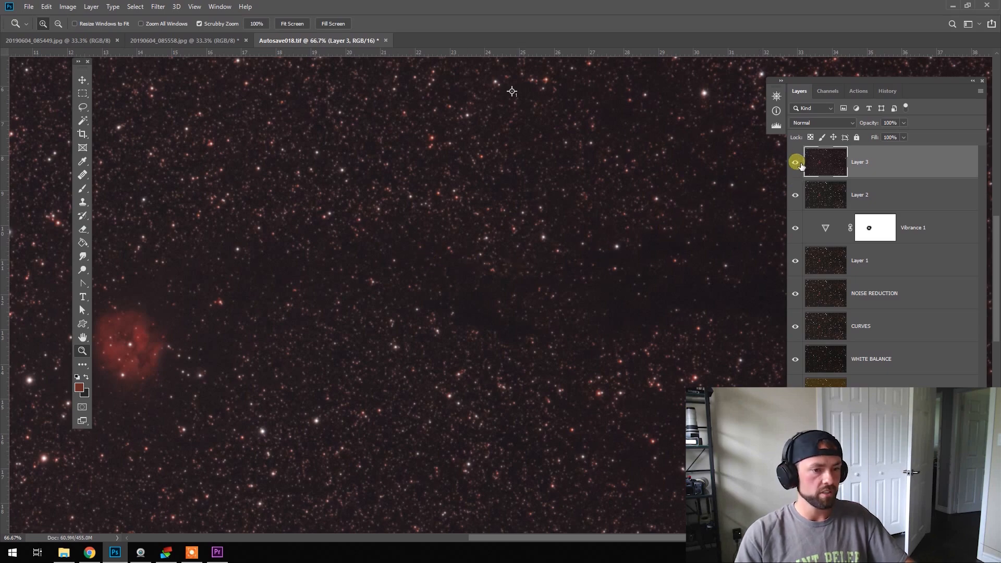
pyautogui.keyDown('alt'); pyautogui.click(401, 272); pyautogui.keyUp('alt')
pyautogui.click(796, 163)
pyautogui.click(796, 162)
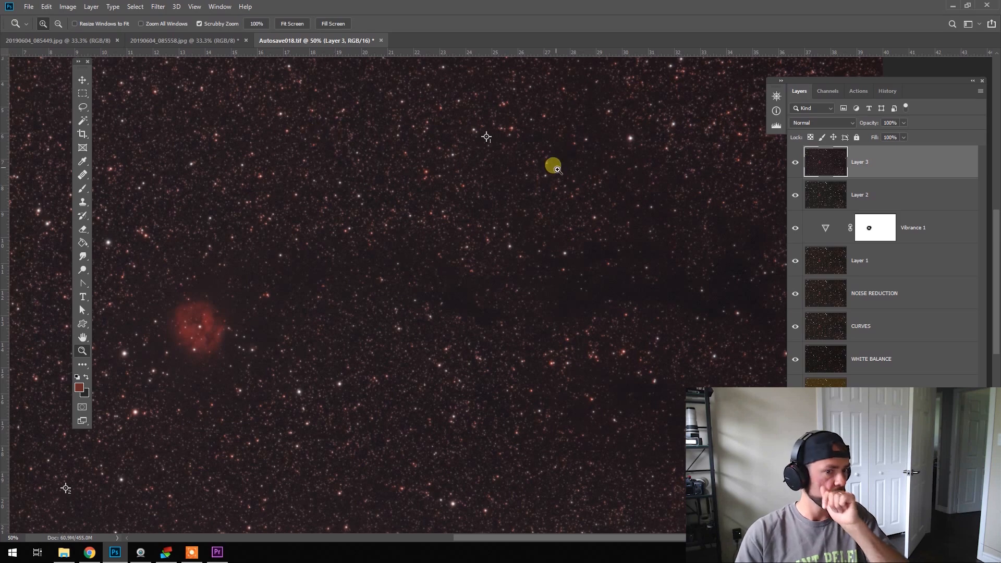
# - Stamp all visible layers onto a new top layer and neutralise its background with the Levels gray-point eyedropper sampled in the dark dust lane
pyautogui.hotkey('ctrl', 'shift', 'alt', 'n')
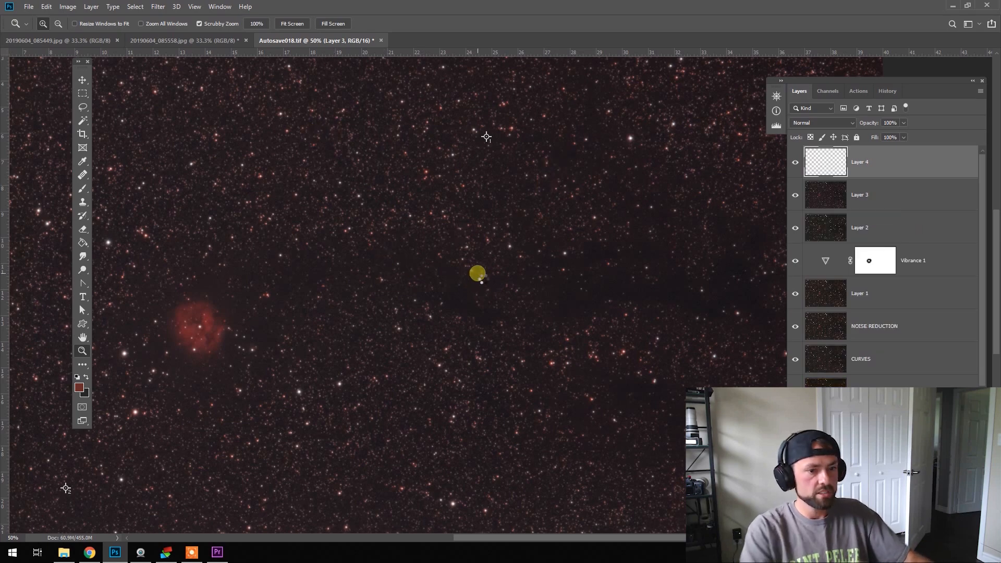
pyautogui.hotkey('ctrl', 'shift', 'alt', 'e')
pyautogui.click(67, 7)
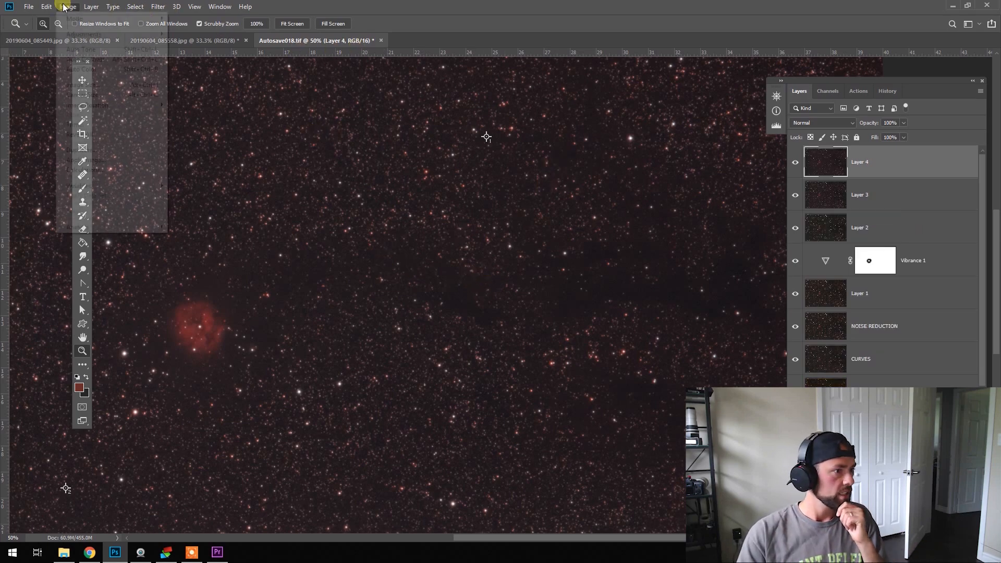
pyautogui.moveTo(131, 33)
pyautogui.click(197, 44)
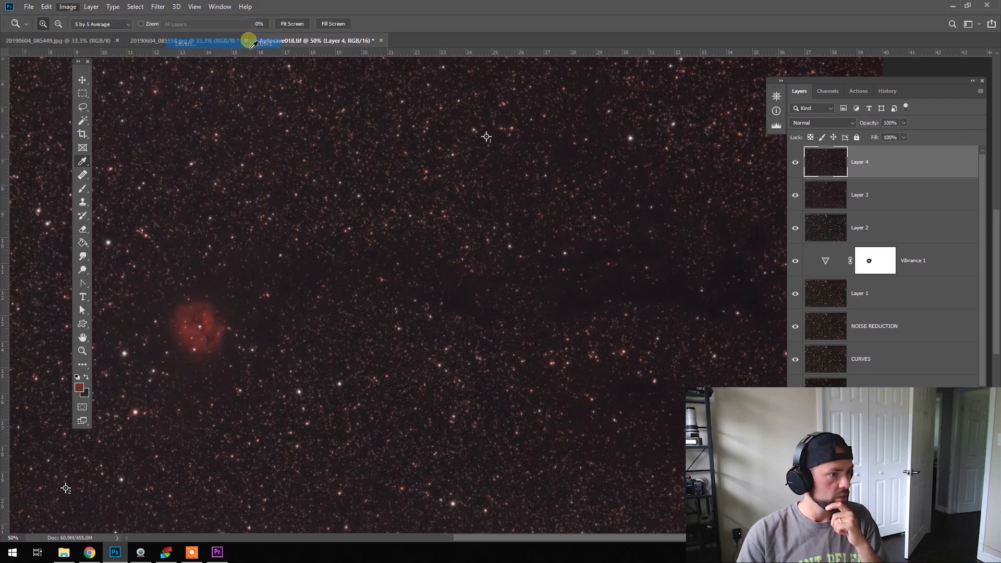
pyautogui.moveTo(323, 106); pyautogui.dragTo(290, 96)
pyautogui.click(332, 194)
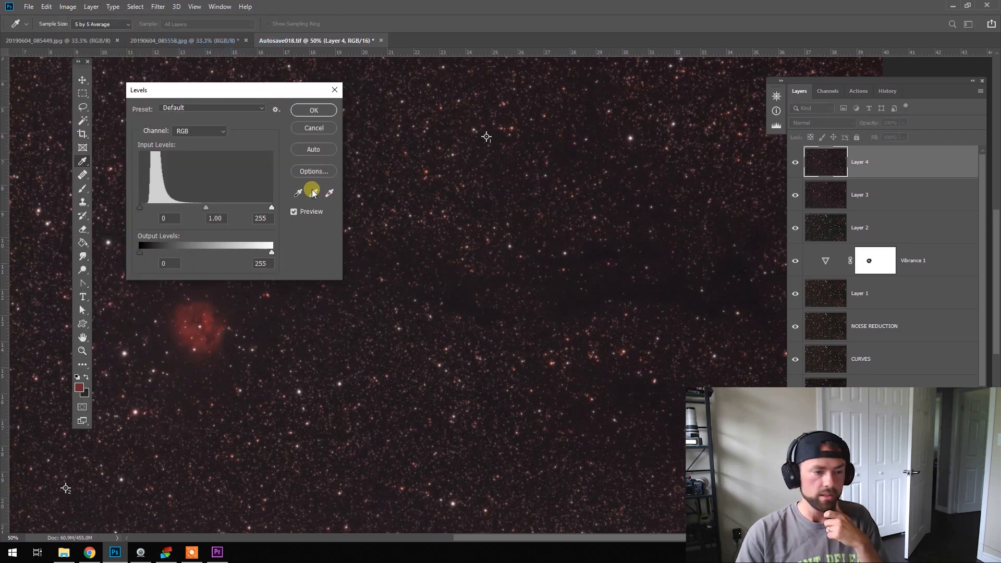
pyautogui.click(313, 193)
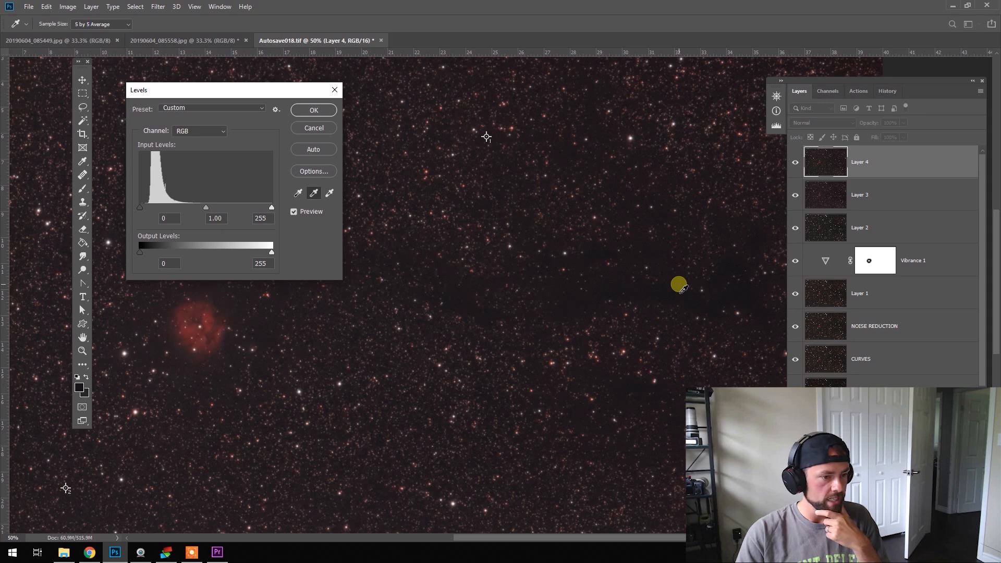
pyautogui.click(313, 196)
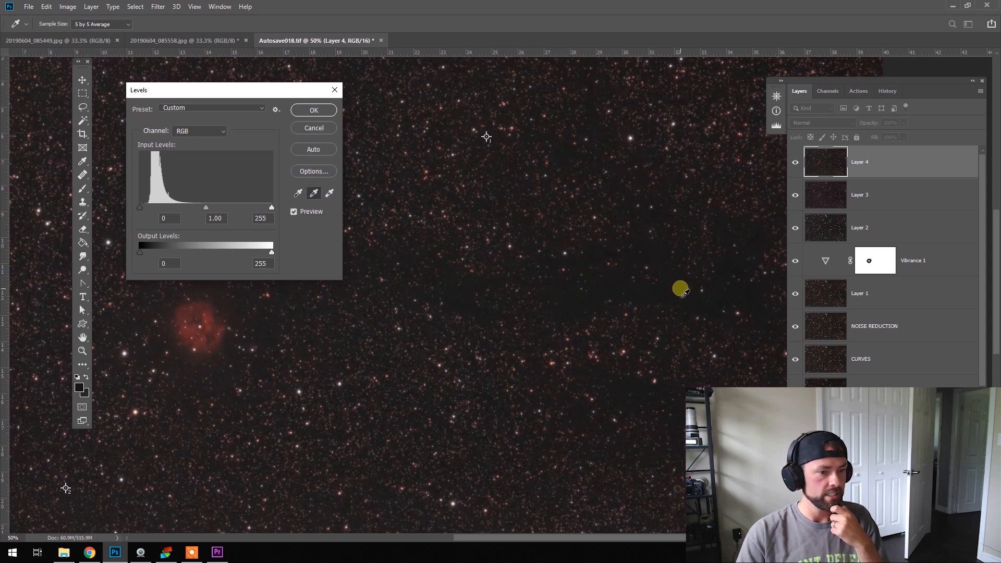
pyautogui.click(314, 109)
# - Inspect the colour-corrected Layer 4 across the nebula, star field and whole frame at several zoom levels
pyautogui.press('z')
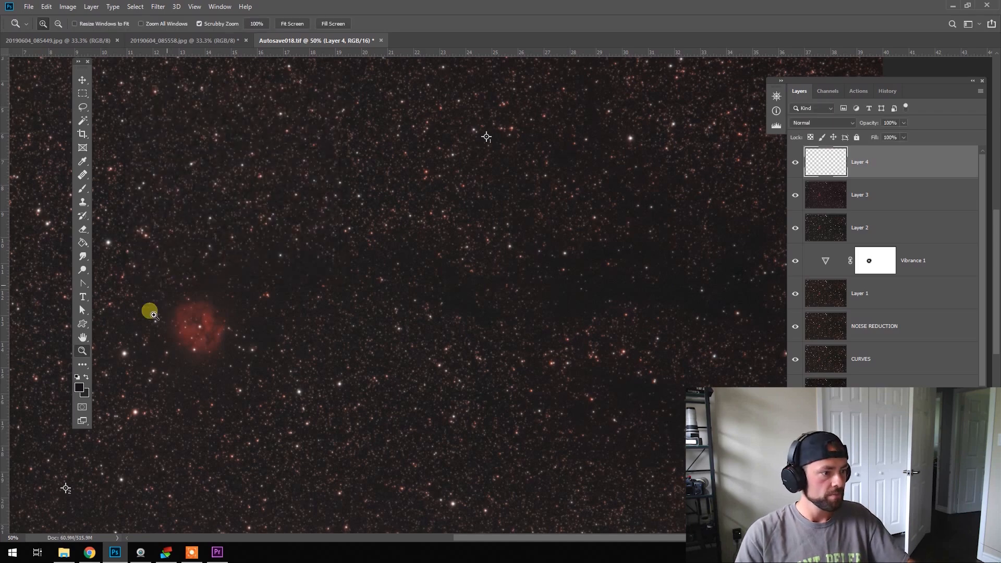
pyautogui.keyDown('alt'); pyautogui.click(466, 316); pyautogui.keyUp('alt')
pyautogui.keyDown('alt'); pyautogui.click(543, 313); pyautogui.keyUp('alt')
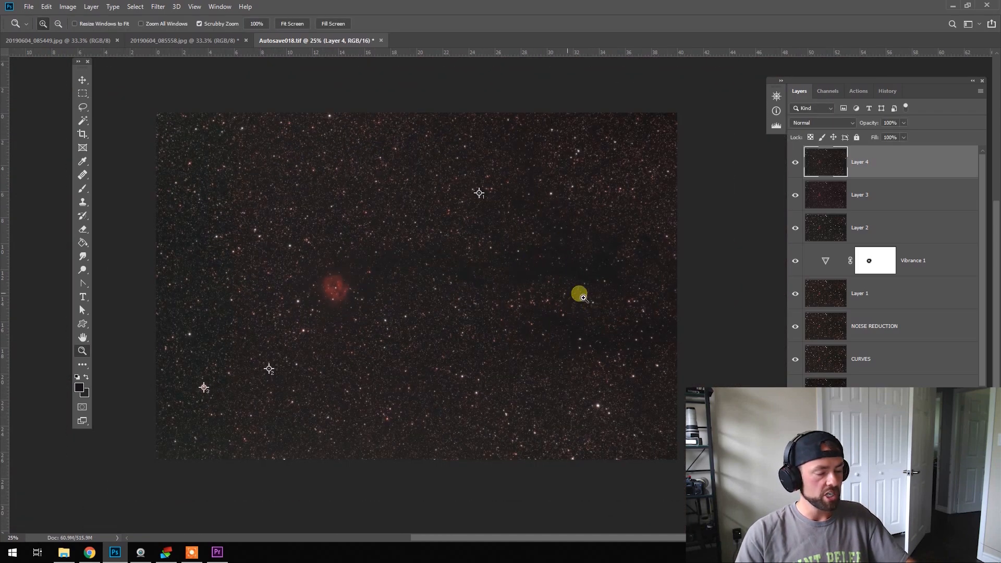
pyautogui.hotkey('ctrl', '0')
pyautogui.click(579, 322)
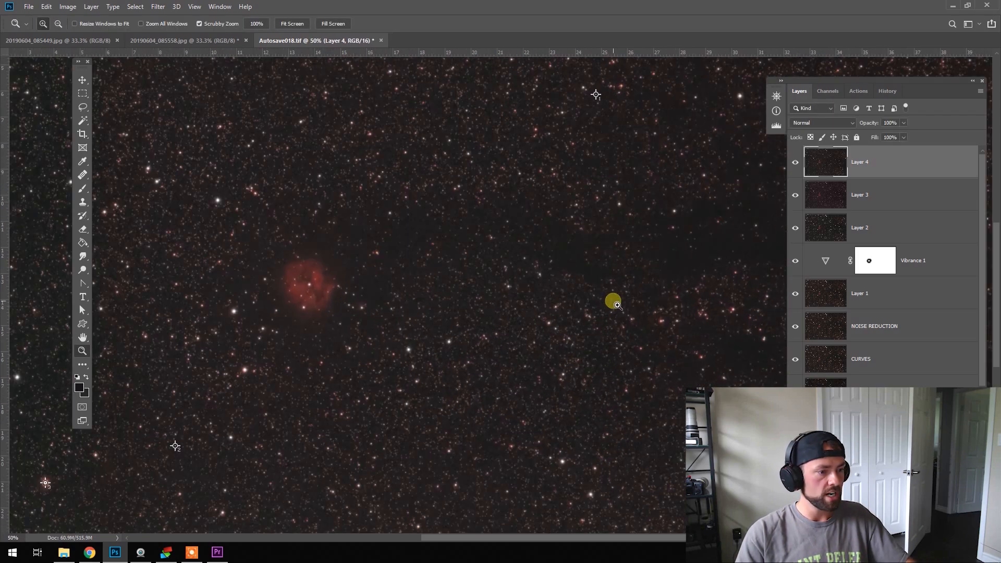
pyautogui.click(565, 293)
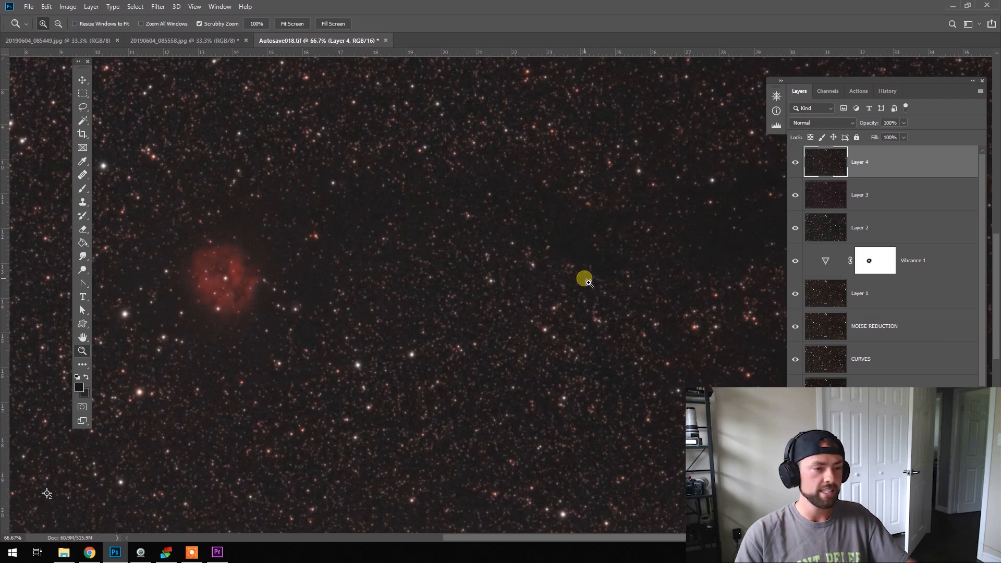
pyautogui.keyDown('alt'); pyautogui.click(477, 267); pyautogui.keyUp('alt')
pyautogui.keyDown('alt'); pyautogui.click(544, 275); pyautogui.keyUp('alt')
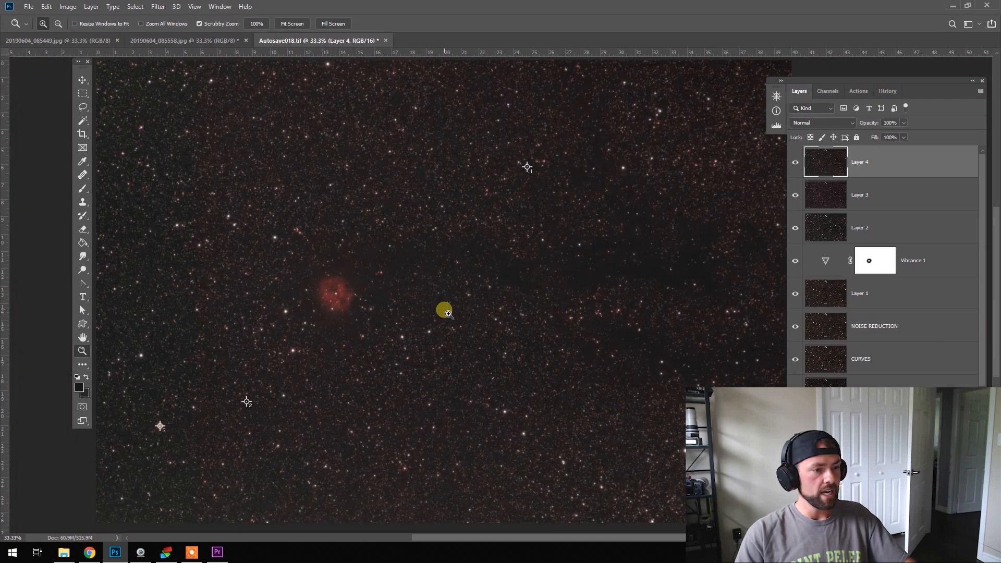
pyautogui.moveTo(449, 313); pyautogui.dragTo(356, 274)
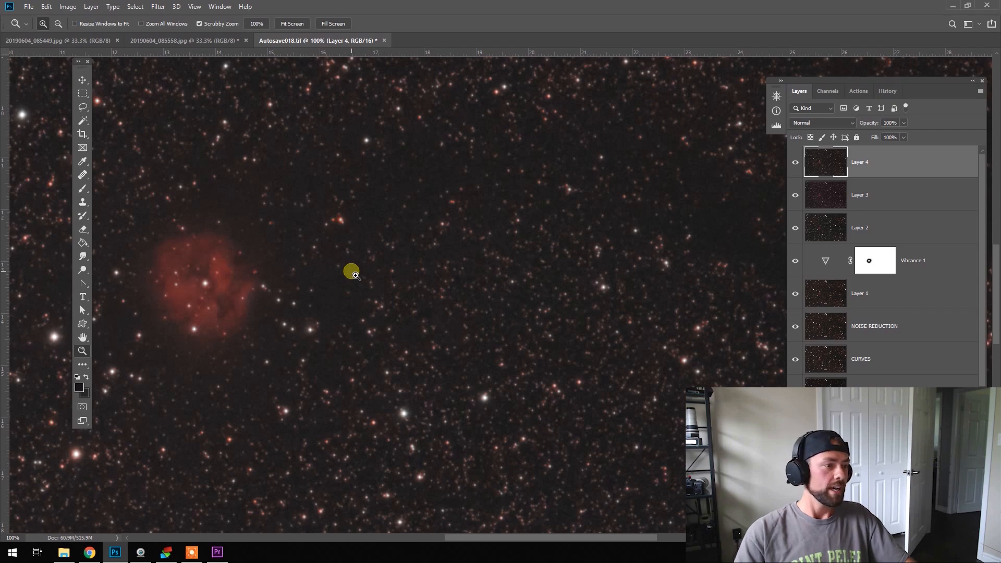
pyautogui.keyDown('alt'); pyautogui.click(361, 276); pyautogui.keyUp('alt')
pyautogui.moveTo(513, 283); pyautogui.dragTo(494, 316)
pyautogui.keyDown('alt'); pyautogui.click(485, 307); pyautogui.keyUp('alt')
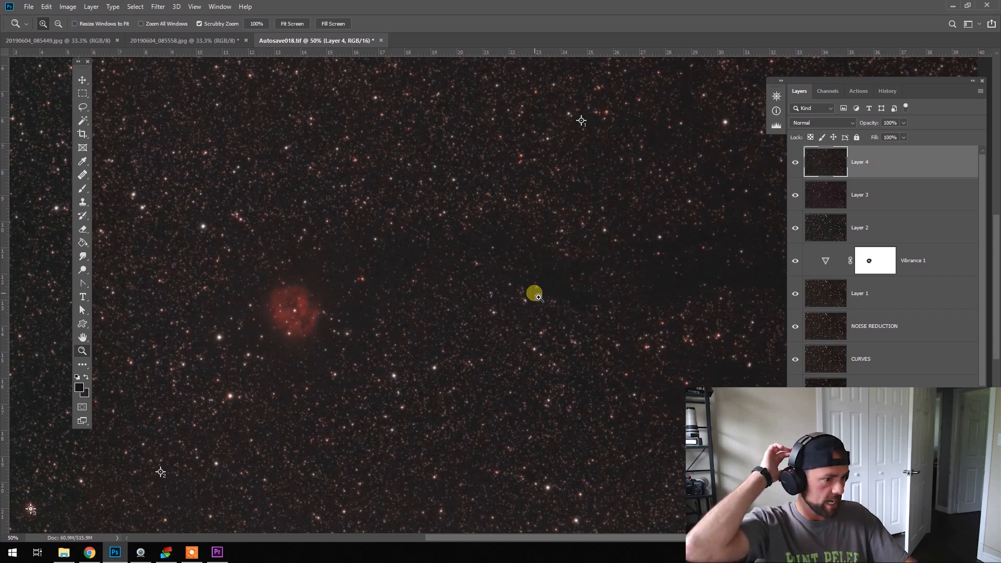
pyautogui.keyDown('alt'); pyautogui.click(610, 326); pyautogui.keyUp('alt')
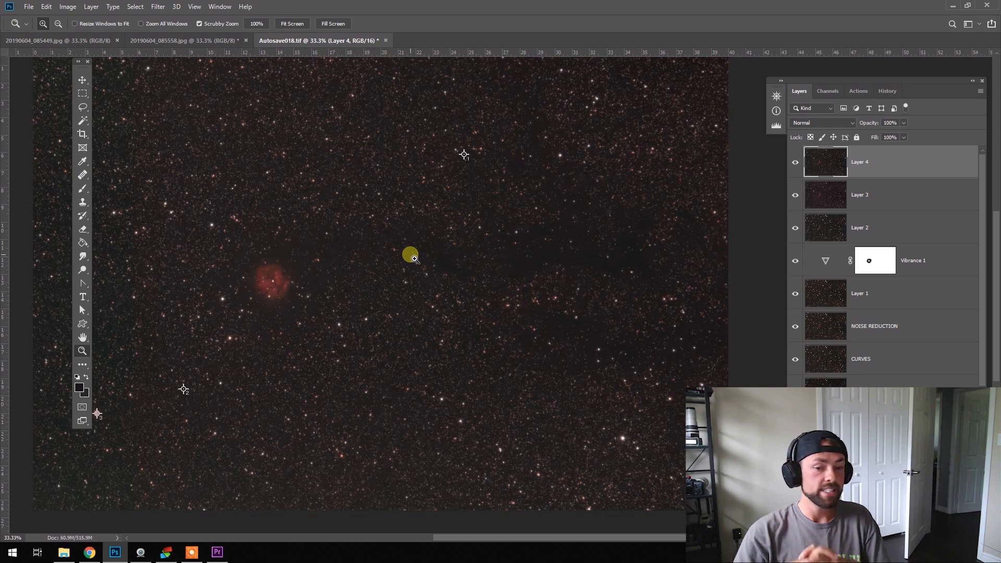
# - View the telescope photo 20190604_085449.jpg, then return to Autosave018.tif and centre the nebula image
pyautogui.click(93, 43)
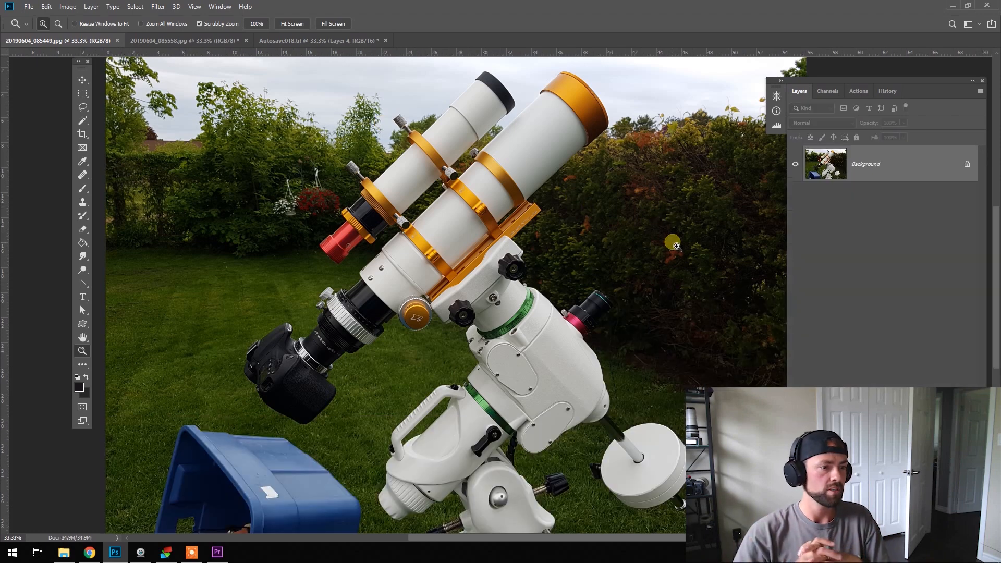
pyautogui.click(347, 42)
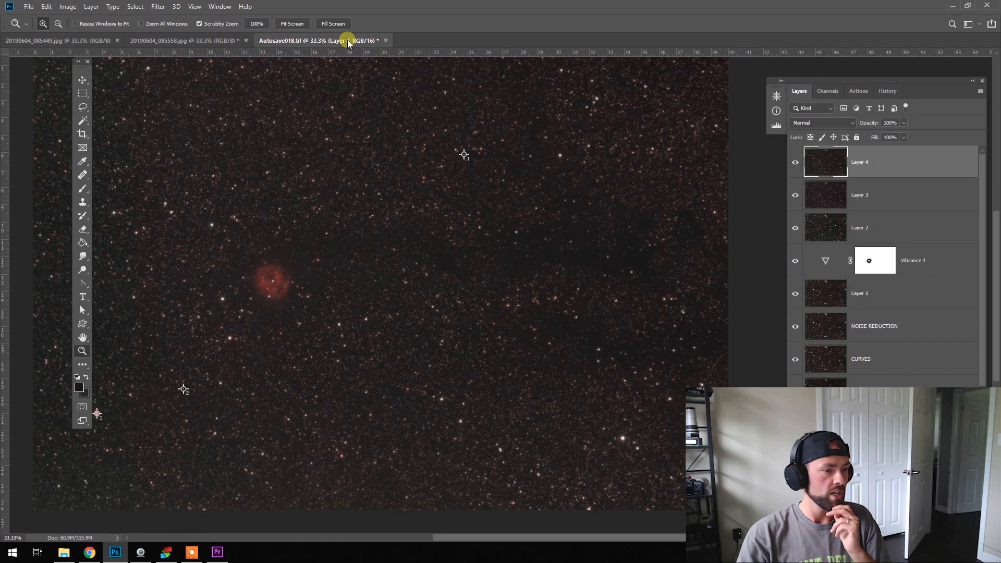
pyautogui.moveTo(469, 277); pyautogui.dragTo(523, 301)
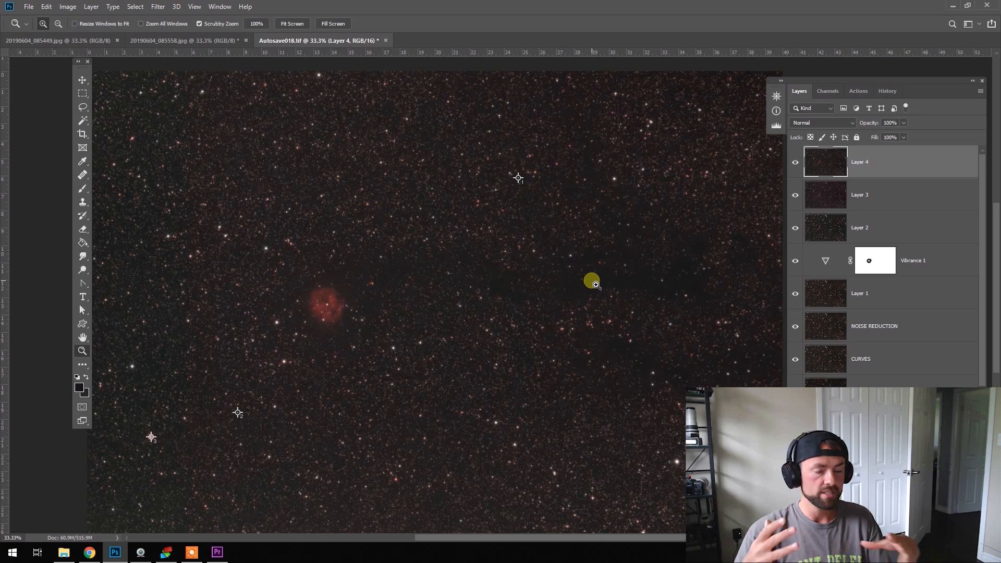